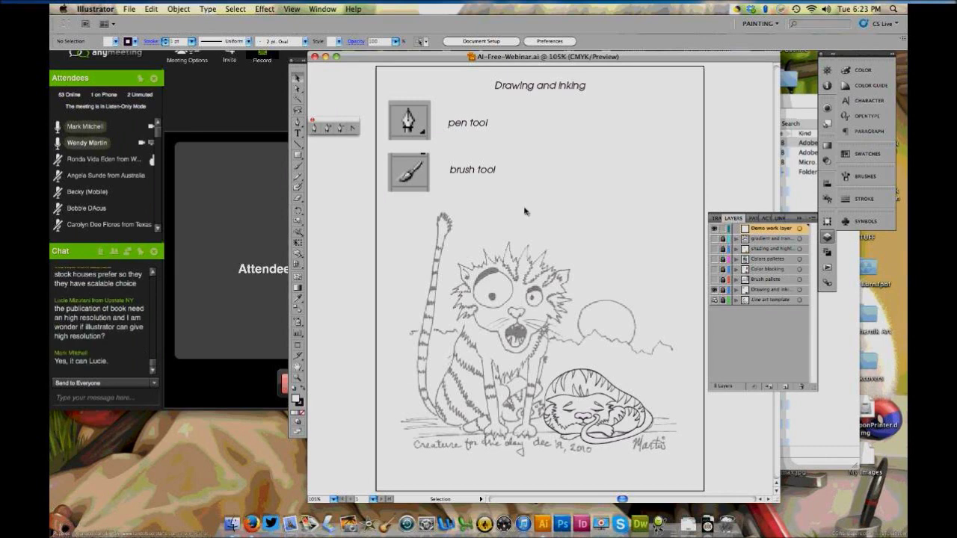
Hide and show the Drawing and inking layer to compare the sketch with the inked sleeping cat
{"action": "left_click", "coordinate": [715, 291]}
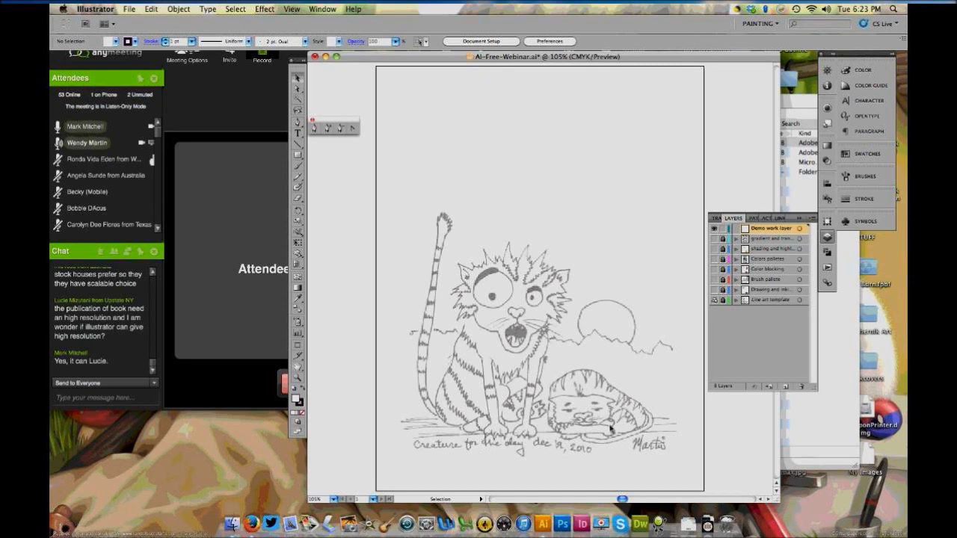
{"action": "left_click", "coordinate": [714, 290]}
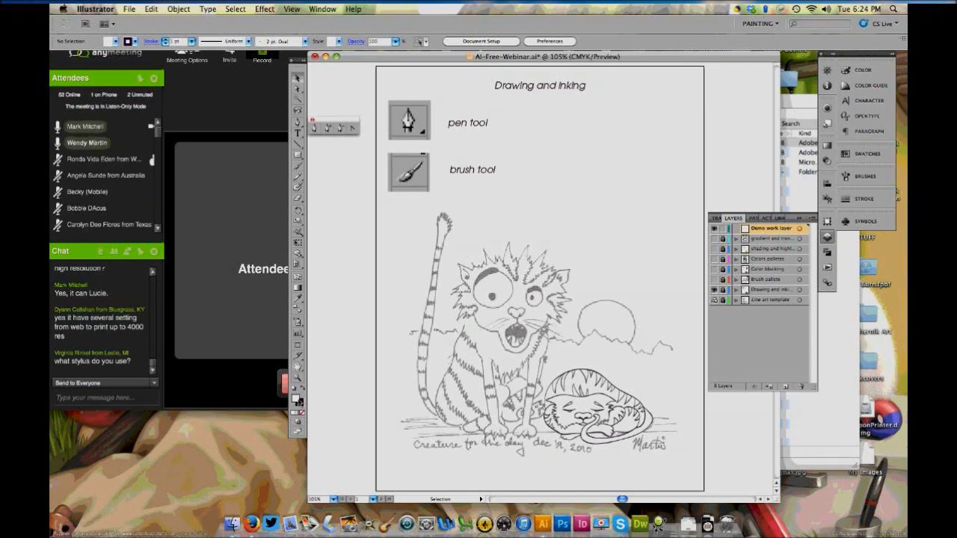
Switch the active colour back and forth between fill and stroke, ending with the fill active
{"action": "left_click", "coordinate": [295, 394]}
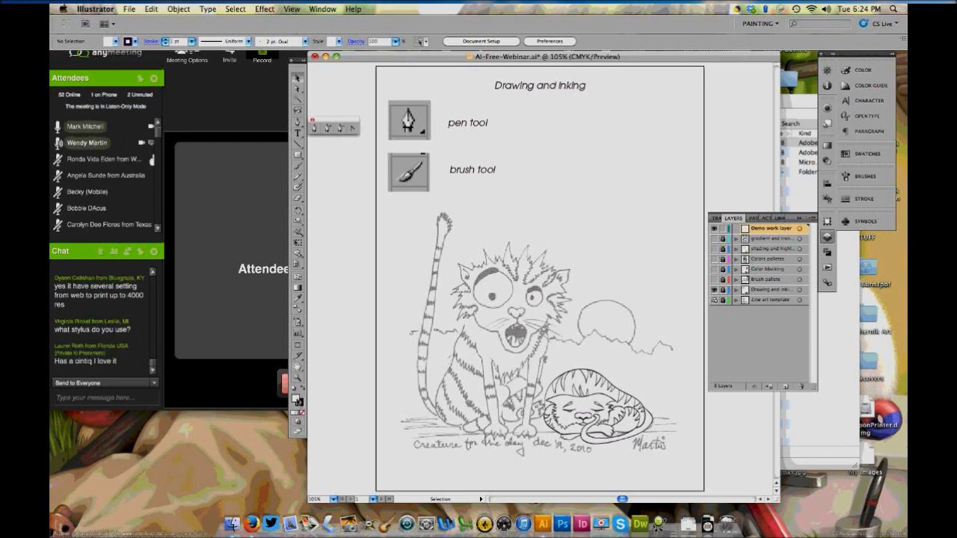
{"action": "left_click", "coordinate": [297, 401]}
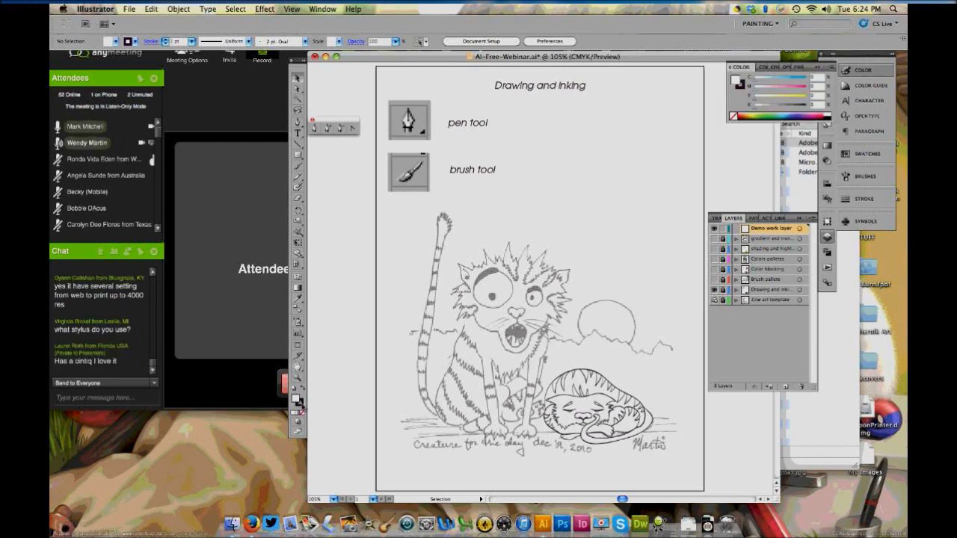
{"action": "left_click", "coordinate": [300, 402]}
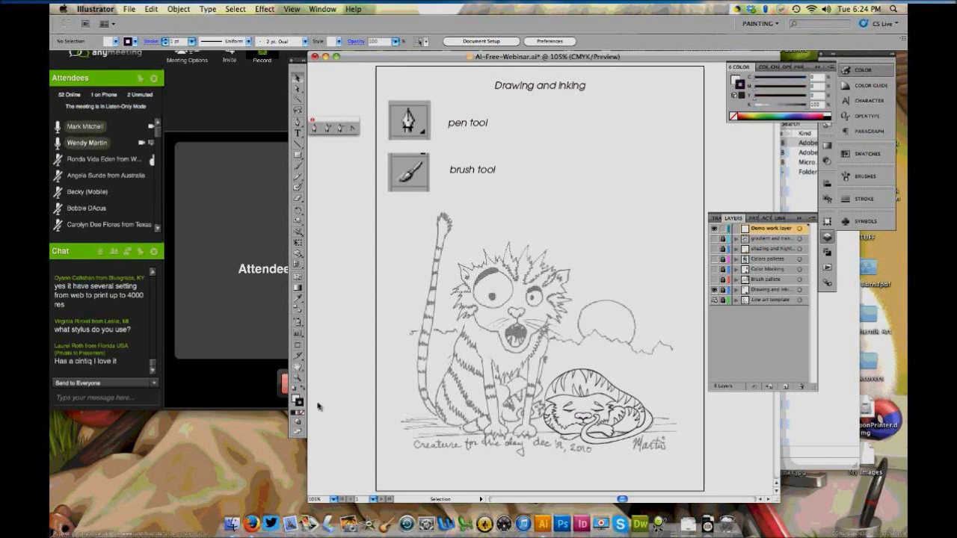
{"action": "left_click", "coordinate": [298, 400]}
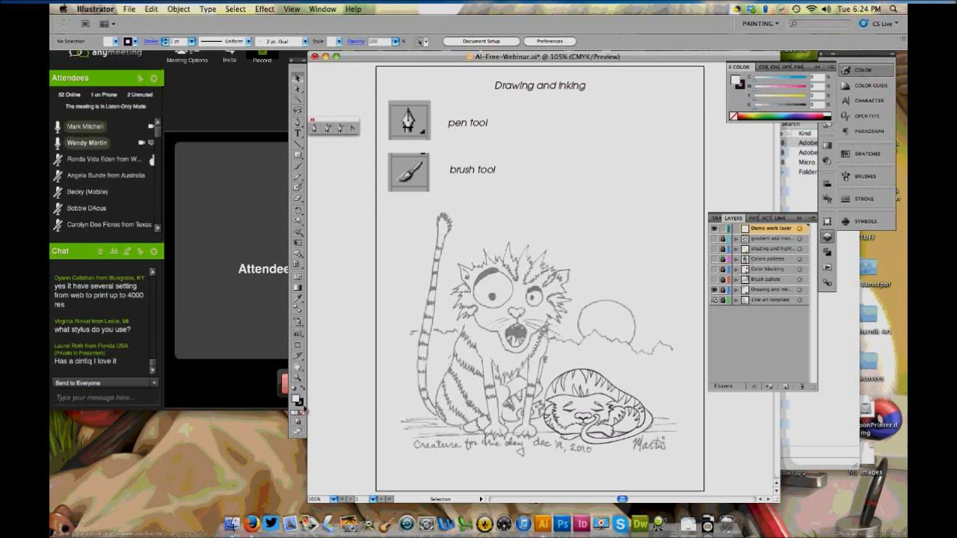
{"action": "left_click", "coordinate": [300, 403]}
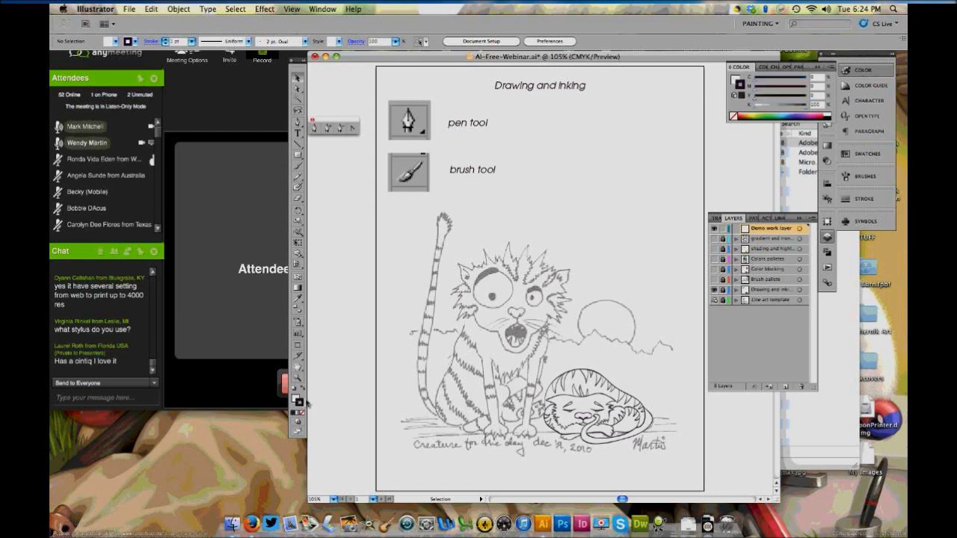
{"action": "key", "text": "x"}
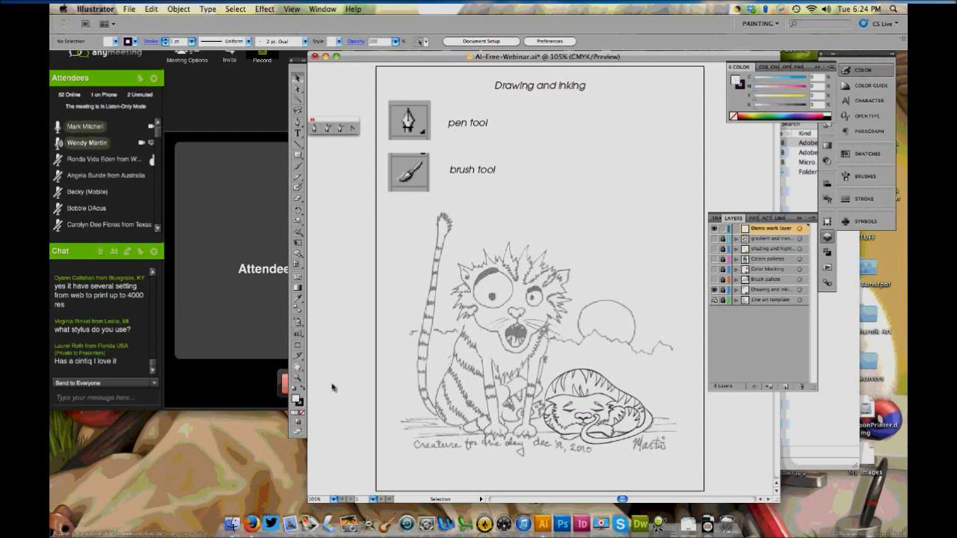
Draw a closed shape with straight and curved sides using the Pen tool, in the empty area beside the pen tool label
{"action": "left_click", "coordinate": [316, 129]}
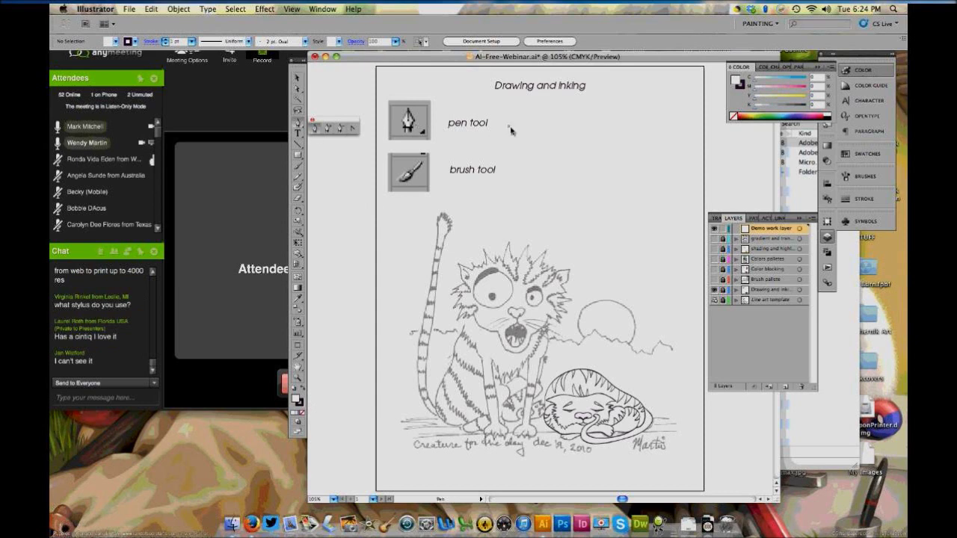
{"action": "left_click", "coordinate": [625, 131]}
{"action": "left_click_drag", "start_coordinate": [608, 185], "coordinate": [570, 179]}
{"action": "left_click", "coordinate": [527, 147]}
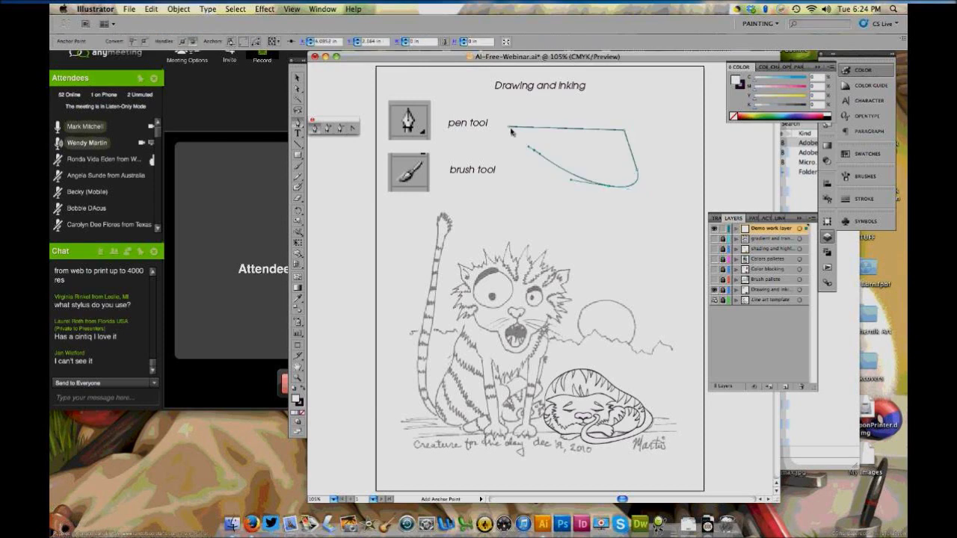
{"action": "left_click", "coordinate": [510, 128]}
Select the closed pen shape and move it slightly up and to the right
{"action": "key", "text": "v"}
{"action": "left_click", "coordinate": [576, 157]}
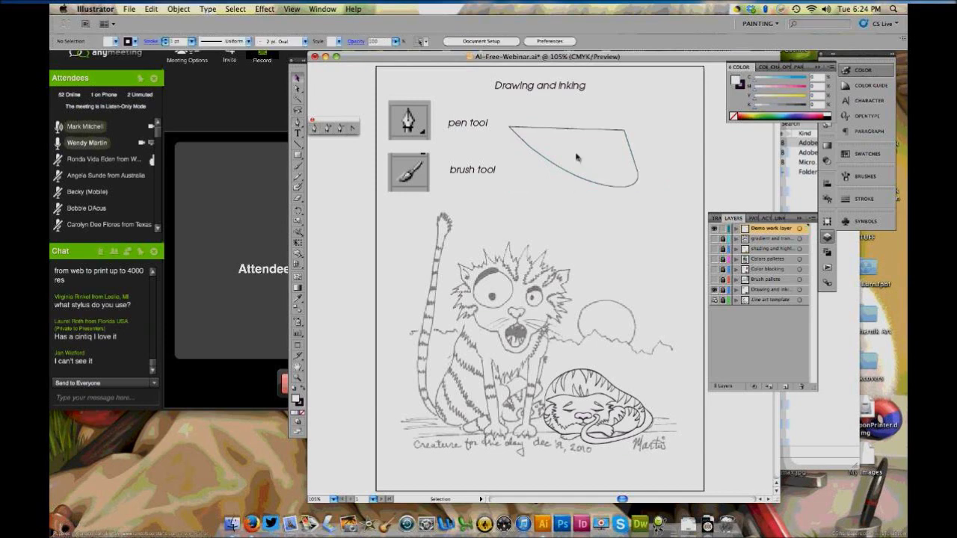
{"action": "left_click_drag", "start_coordinate": [577, 157], "coordinate": [612, 117]}
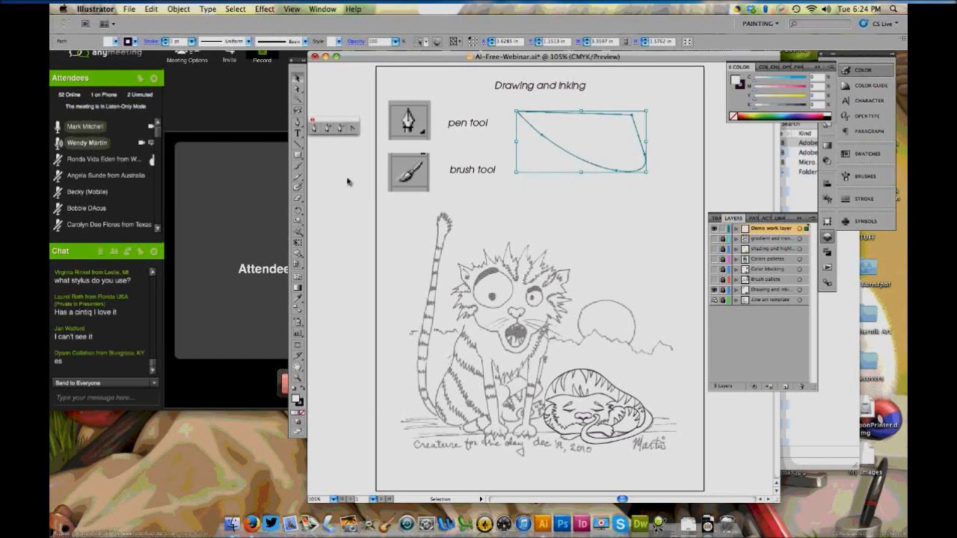
Set the fill to none and paint a freehand squiggle below the pen shape with the Blob Brush and the 2 pt Oval brush
{"action": "left_click", "coordinate": [347, 182]}
{"action": "key", "text": "slash"}
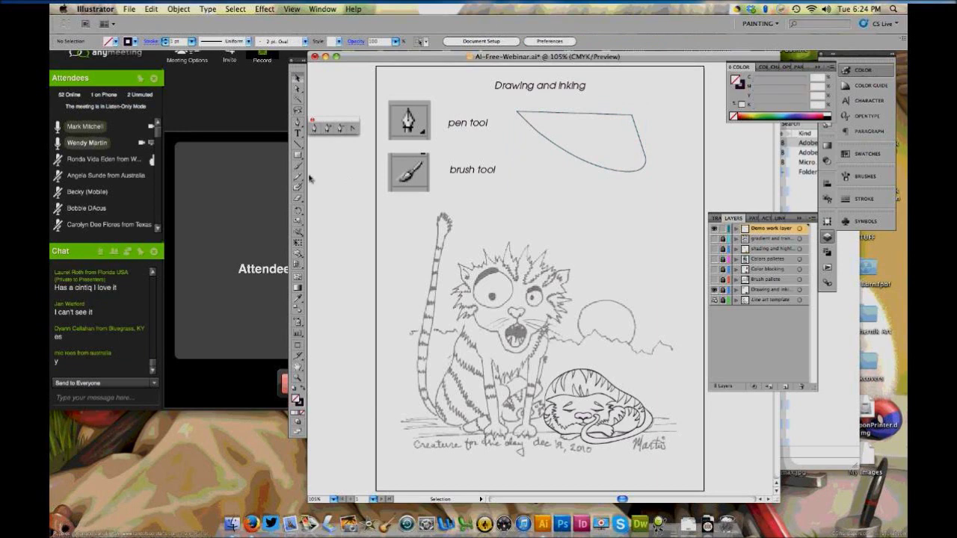
{"action": "left_click", "coordinate": [298, 189]}
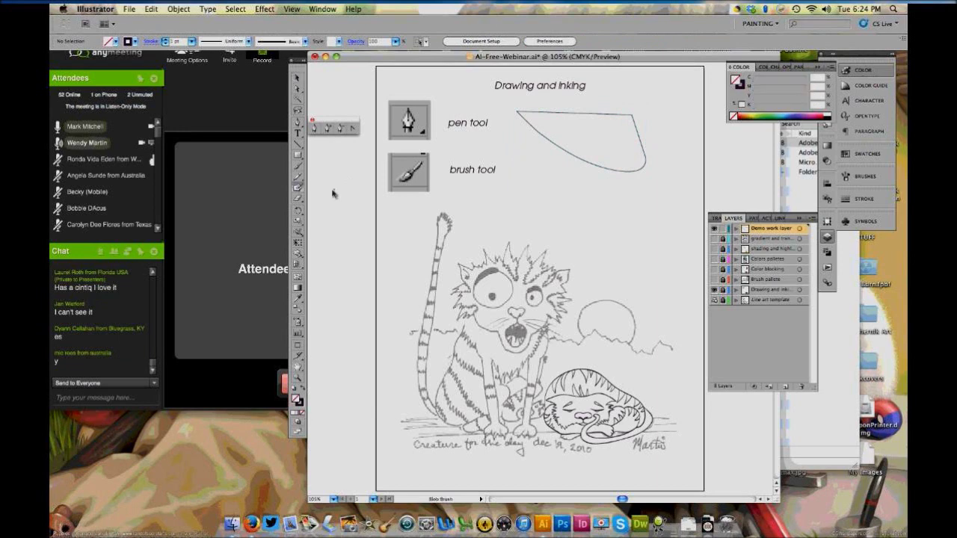
{"action": "left_click", "coordinate": [305, 43]}
{"action": "left_click", "coordinate": [243, 85]}
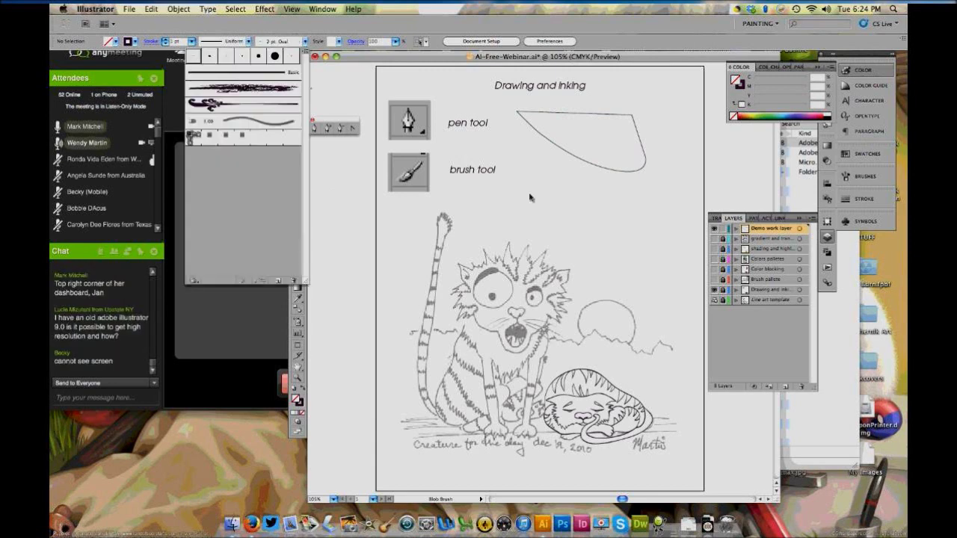
{"action": "mouse_move", "coordinate": [490, 218]}
{"action": "left_mouse_down"}
{"action": "mouse_move", "coordinate": [510, 202]}
{"action": "mouse_move", "coordinate": [529, 229]}
{"action": "mouse_move", "coordinate": [575, 217]}
{"action": "mouse_move", "coordinate": [630, 243]}
{"action": "mouse_move", "coordinate": [612, 210]}
{"action": "mouse_move", "coordinate": [656, 194]}
{"action": "mouse_move", "coordinate": [679, 169]}
{"action": "left_mouse_up"}
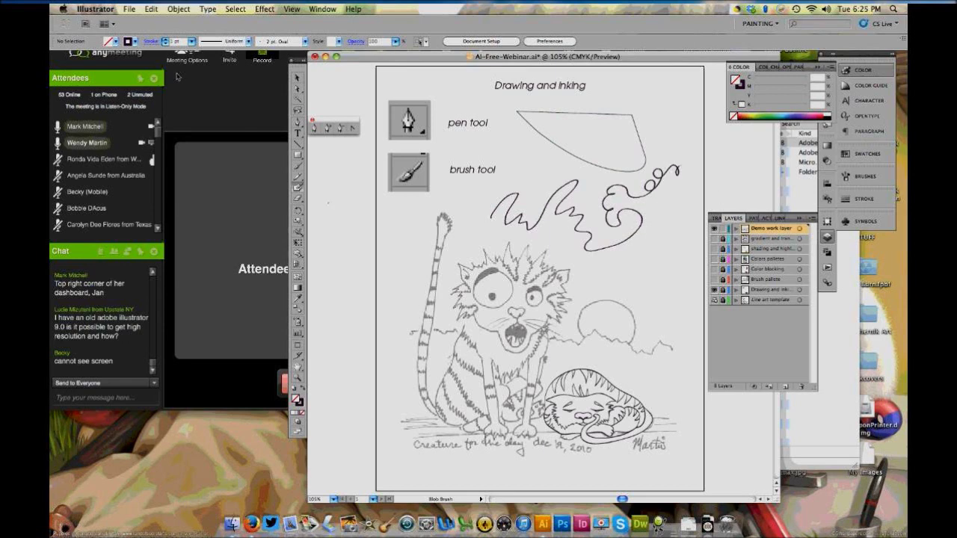
Move the painted squiggle up so it overlaps the pen shape, and deselect it
{"action": "left_click", "coordinate": [298, 78]}
{"action": "mouse_move", "coordinate": [570, 223]}
{"action": "left_mouse_down"}
{"action": "mouse_move", "coordinate": [561, 187]}
{"action": "mouse_move", "coordinate": [573, 153]}
{"action": "left_mouse_up"}
{"action": "left_click", "coordinate": [566, 216]}
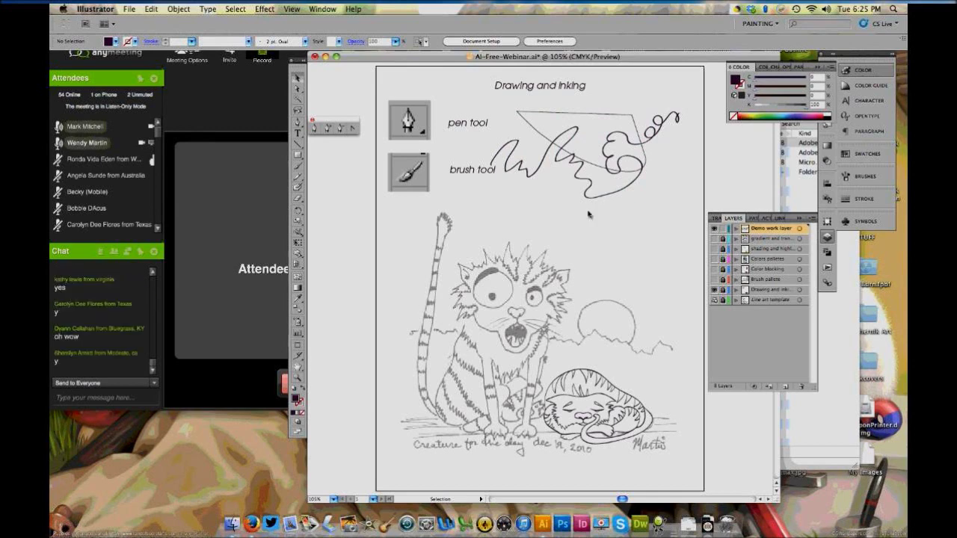
Delete the painted squiggle and clear the closed pen shape from the artboard
{"action": "left_click", "coordinate": [607, 197]}
{"action": "key", "text": "Delete"}
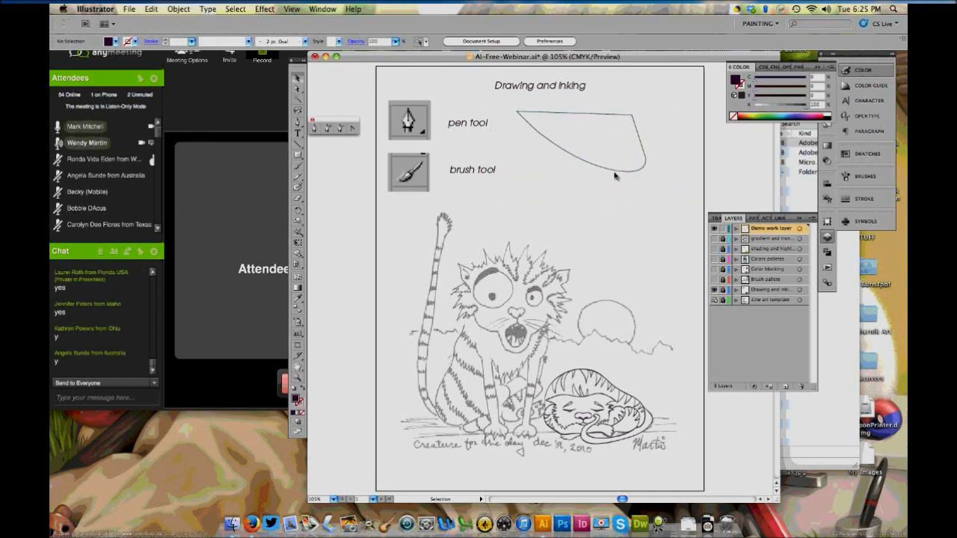
{"action": "key", "text": "ctrl+z"}
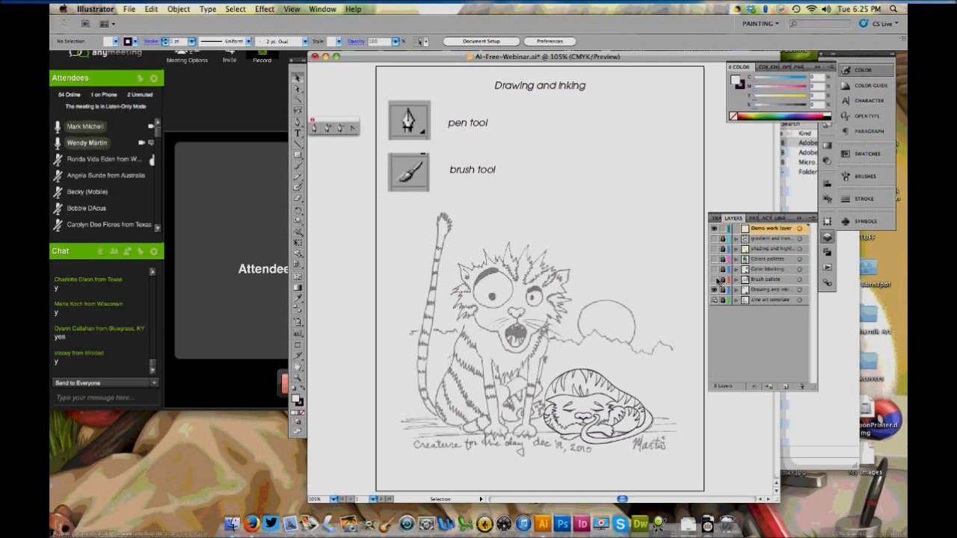
Show the Brush palette layer to examine its new-brush reference picture, and hide it again
{"action": "left_click", "coordinate": [715, 278]}
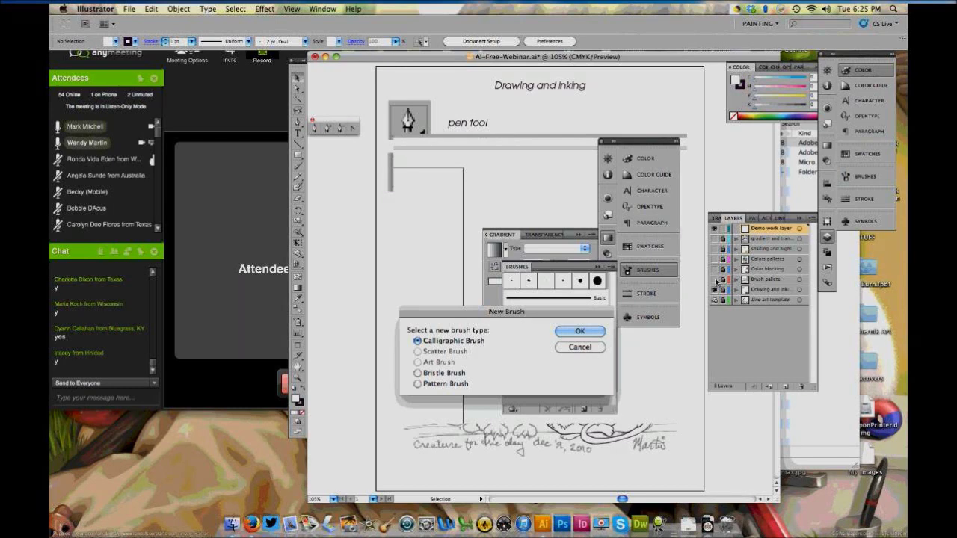
{"action": "left_click", "coordinate": [715, 280]}
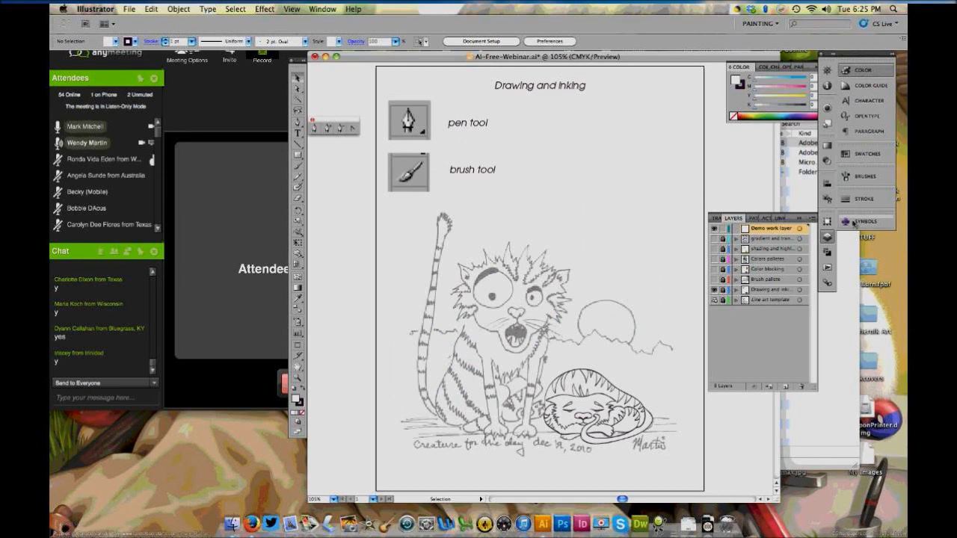
Start a new brush of the Calligraphic Brush type
{"action": "left_click", "coordinate": [870, 179]}
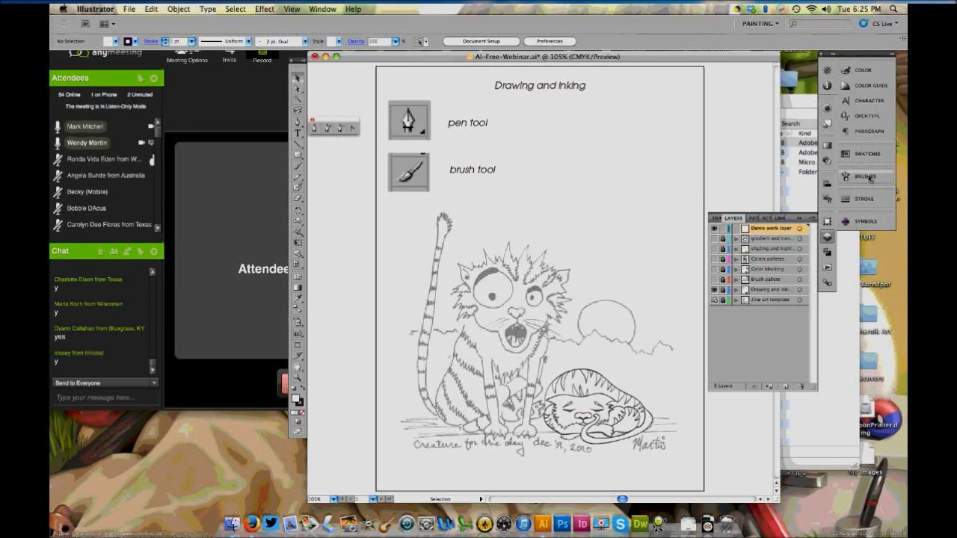
{"action": "left_click", "coordinate": [870, 177]}
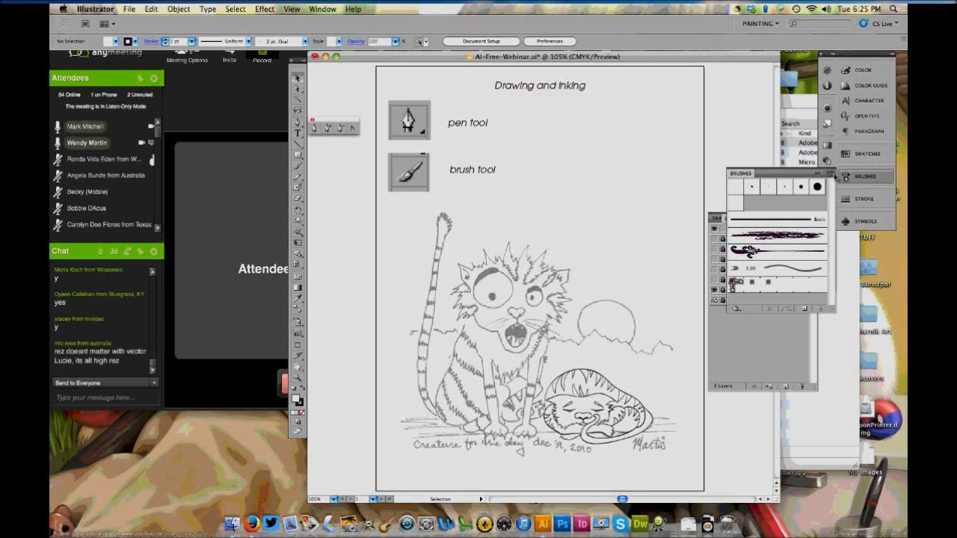
{"action": "left_click", "coordinate": [832, 175]}
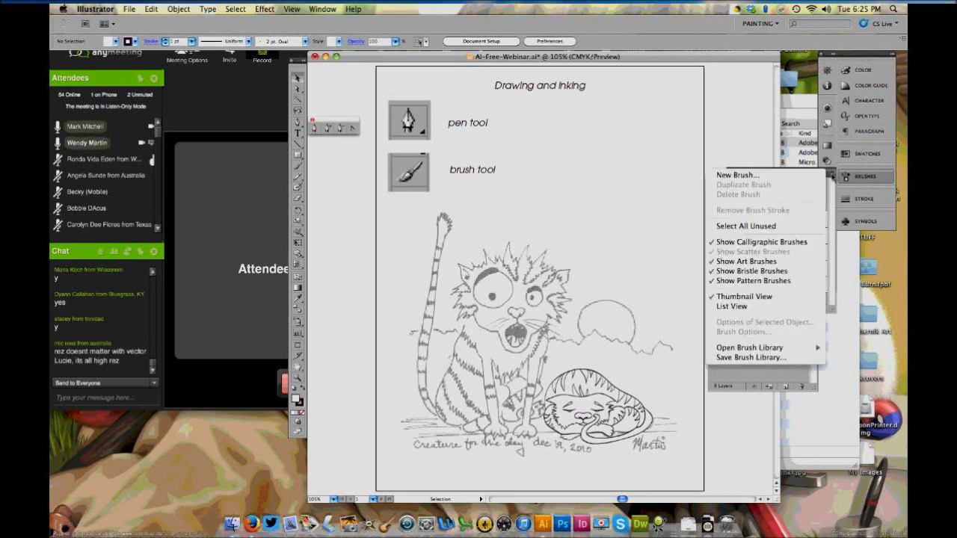
{"action": "left_click", "coordinate": [752, 175]}
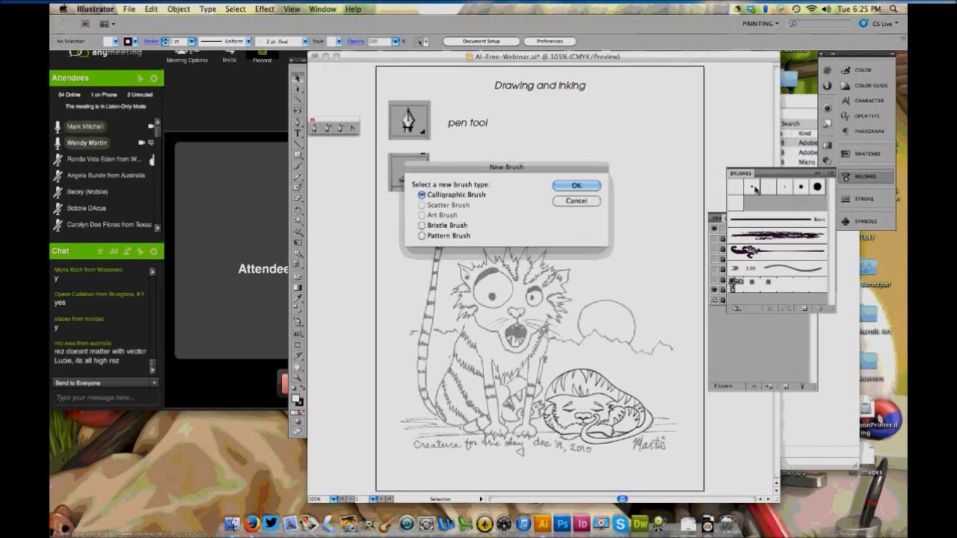
{"action": "left_click", "coordinate": [577, 185]}
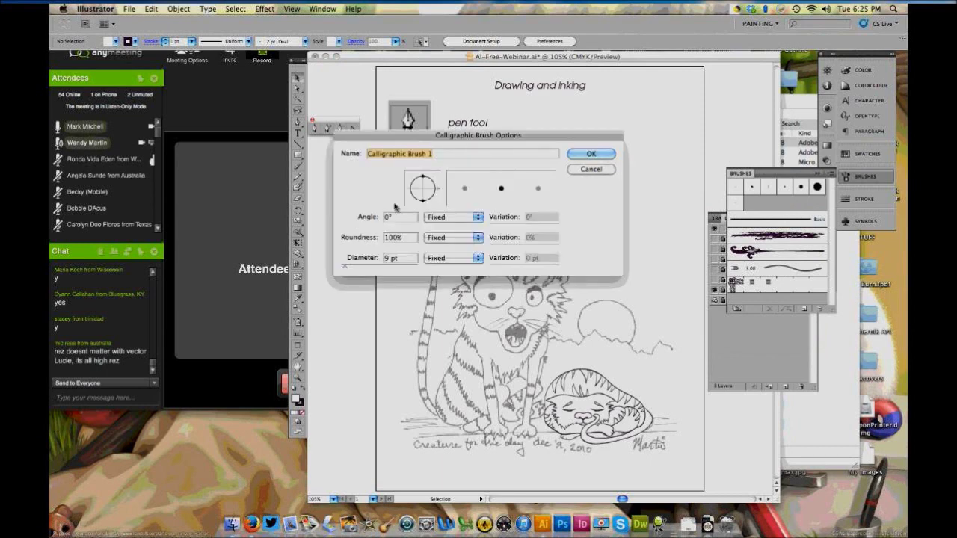
Set the calligraphic brush's angle to 15° and its angle control to Pressure
{"action": "left_click", "coordinate": [449, 217]}
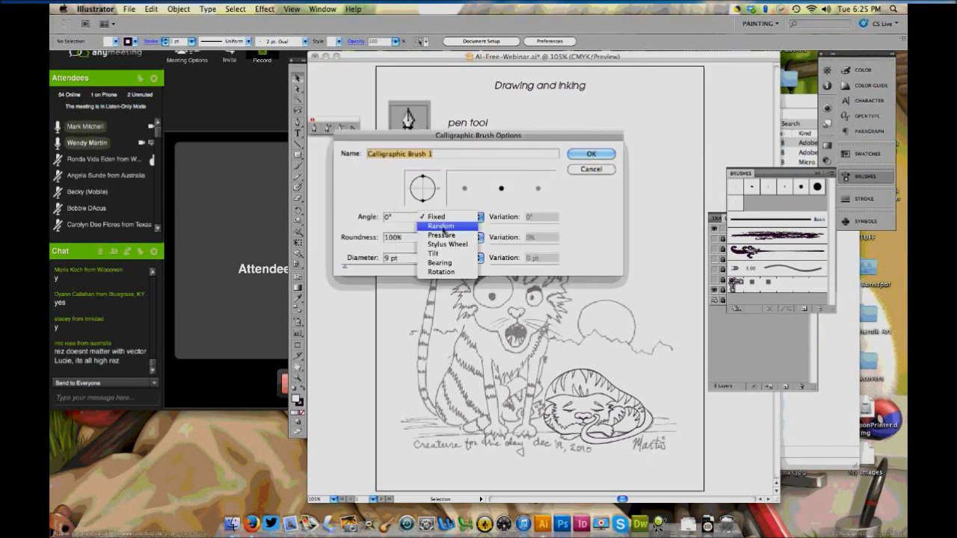
{"action": "left_click", "coordinate": [443, 226]}
{"action": "left_click", "coordinate": [441, 218]}
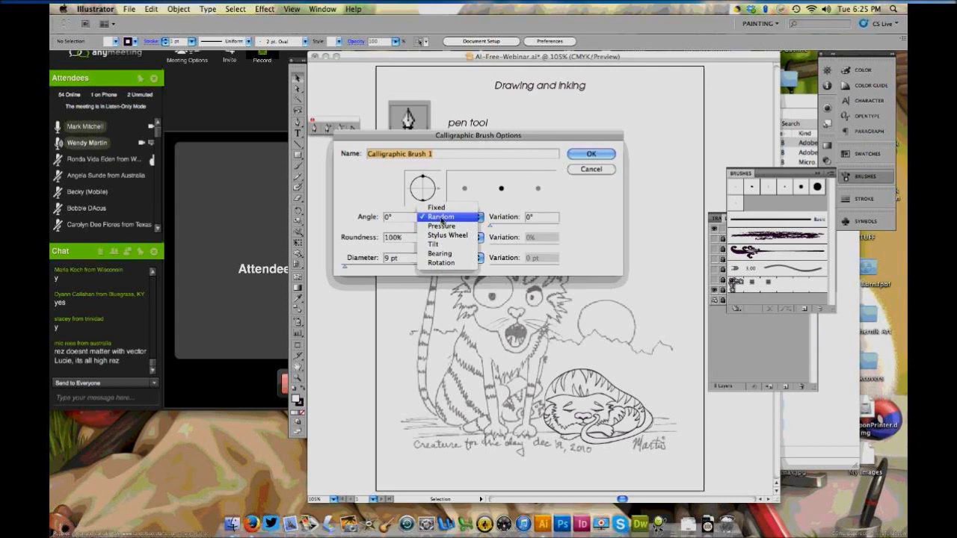
{"action": "left_click", "coordinate": [442, 225]}
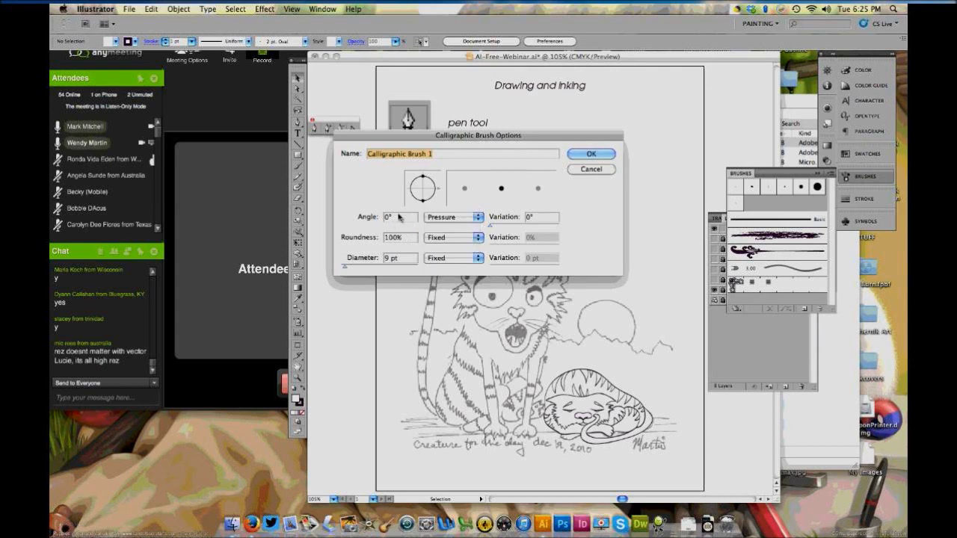
{"action": "mouse_move", "coordinate": [431, 181]}
{"action": "left_mouse_down"}
{"action": "mouse_move", "coordinate": [423, 180]}
{"action": "mouse_move", "coordinate": [438, 185]}
{"action": "left_mouse_up"}
Set the brush diameter to 17 pt with Random control, and set the roundness control to Pressure
{"action": "left_click_drag", "start_coordinate": [345, 266], "coordinate": [368, 277]}
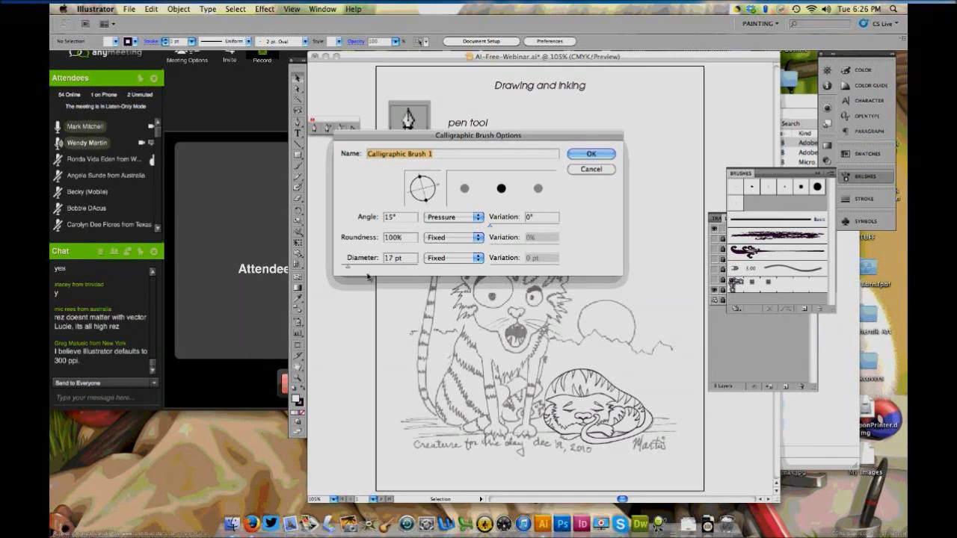
{"action": "left_click", "coordinate": [452, 237]}
{"action": "left_click", "coordinate": [456, 247]}
{"action": "left_click", "coordinate": [462, 236]}
{"action": "left_click", "coordinate": [454, 248]}
{"action": "left_click", "coordinate": [451, 258]}
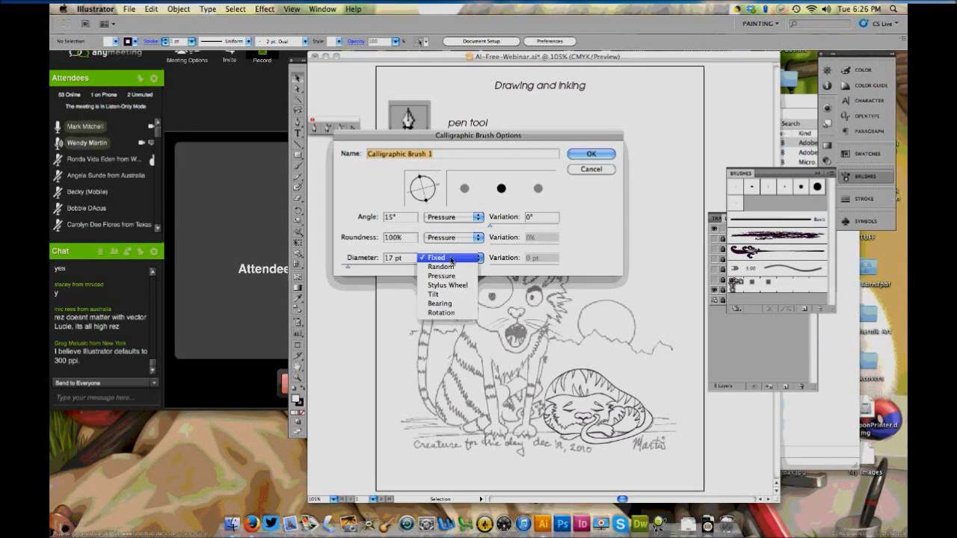
{"action": "left_click", "coordinate": [443, 267]}
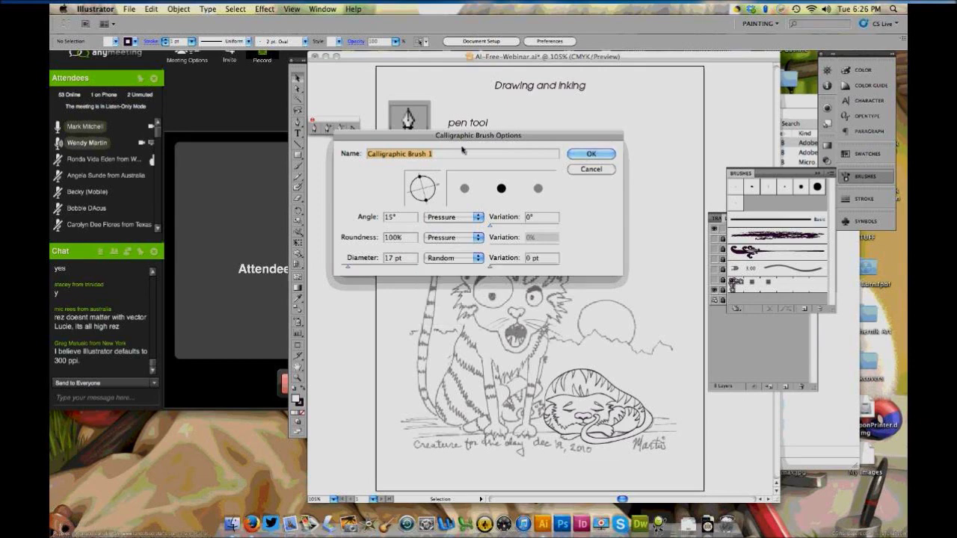
Name the calligraphic brush Demo Brush and save it
{"action": "type", "text": "Demo Brush"}
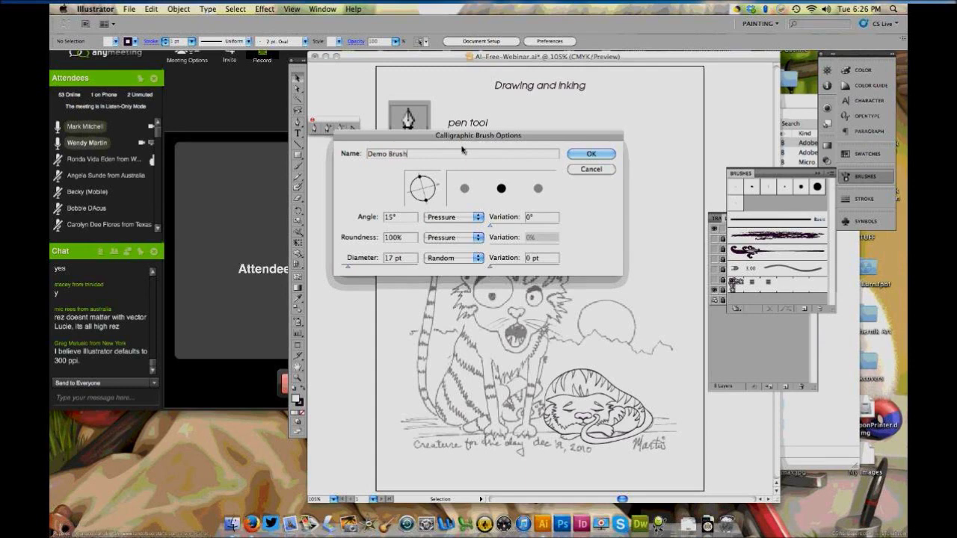
{"action": "key", "text": "Return"}
Paint a looping freehand Paintbrush stroke with Demo Brush above the cats, and open the list of available brushes
{"action": "key", "text": "b"}
{"action": "mouse_move", "coordinate": [478, 200]}
{"action": "left_mouse_down"}
{"action": "mouse_move", "coordinate": [527, 185]}
{"action": "mouse_move", "coordinate": [556, 211]}
{"action": "mouse_move", "coordinate": [649, 204]}
{"action": "mouse_move", "coordinate": [597, 127]}
{"action": "mouse_move", "coordinate": [531, 154]}
{"action": "left_mouse_up"}
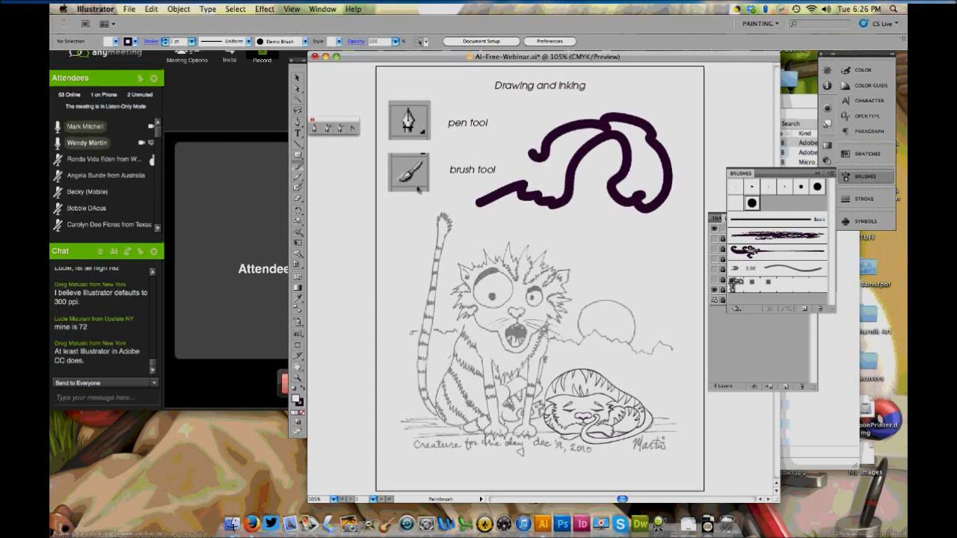
{"action": "left_click", "coordinate": [268, 43]}
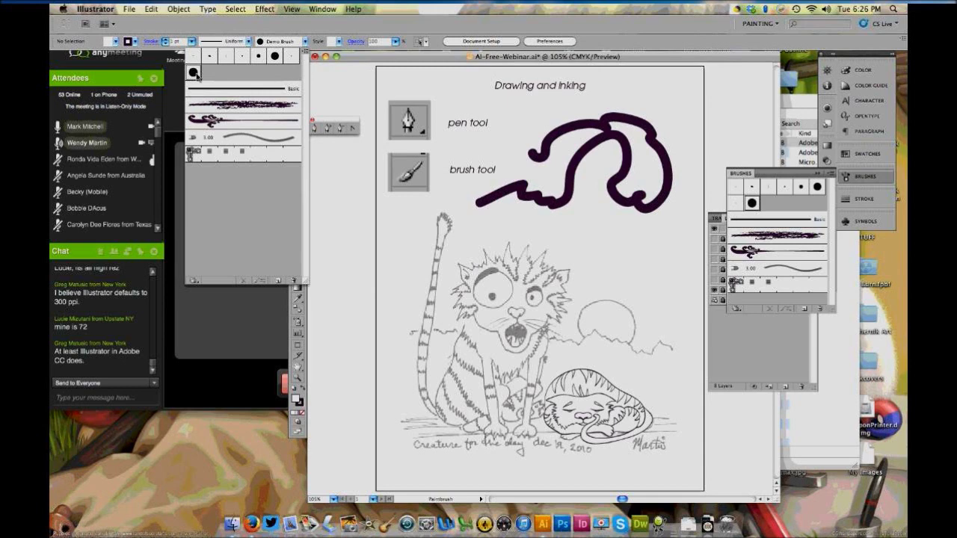
Set Demo Brush's angle variation to 32° and diameter variation to 3 pt, leaving the existing strokes as they are
{"action": "double_click", "coordinate": [194, 72]}
{"action": "left_click_drag", "start_coordinate": [500, 270], "coordinate": [506, 267]}
{"action": "left_click_drag", "start_coordinate": [490, 224], "coordinate": [503, 229]}
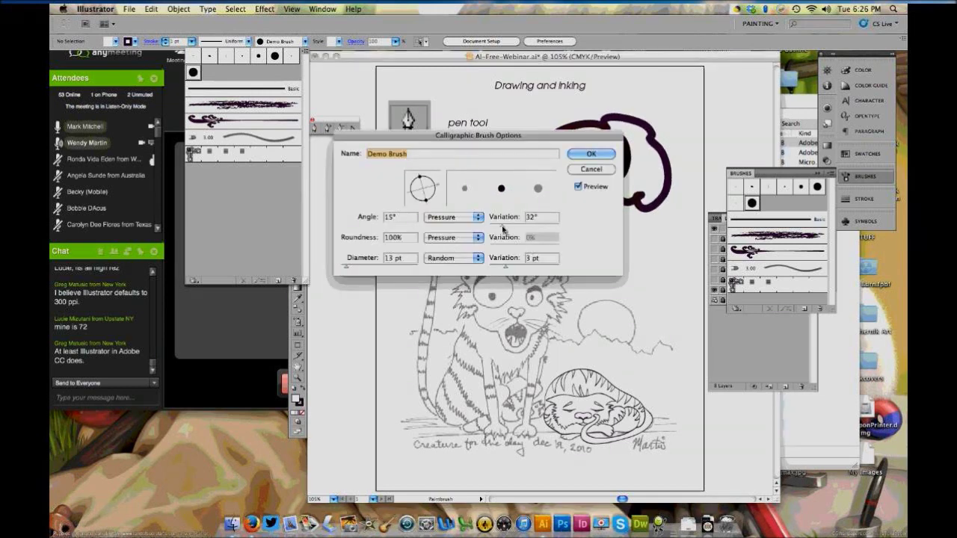
{"action": "left_click", "coordinate": [592, 155]}
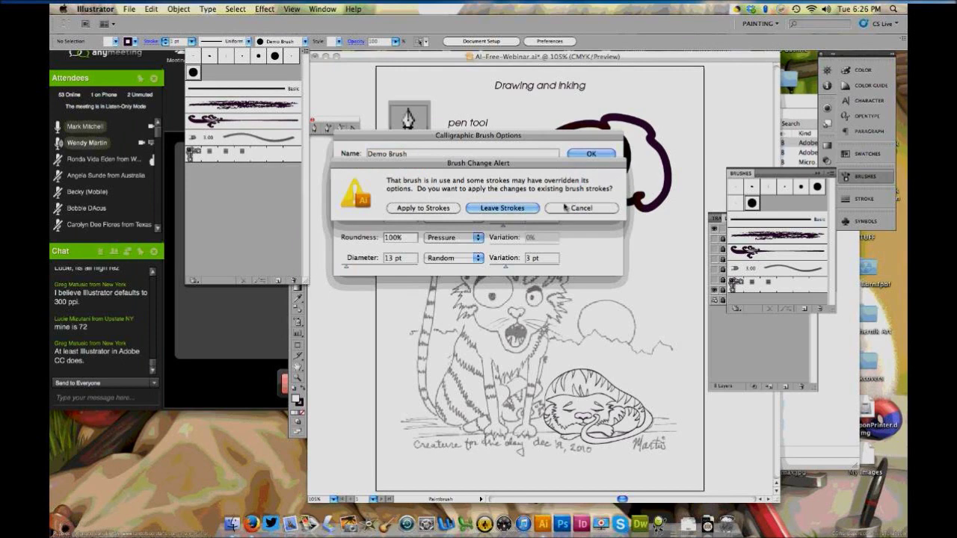
{"action": "left_click", "coordinate": [479, 210]}
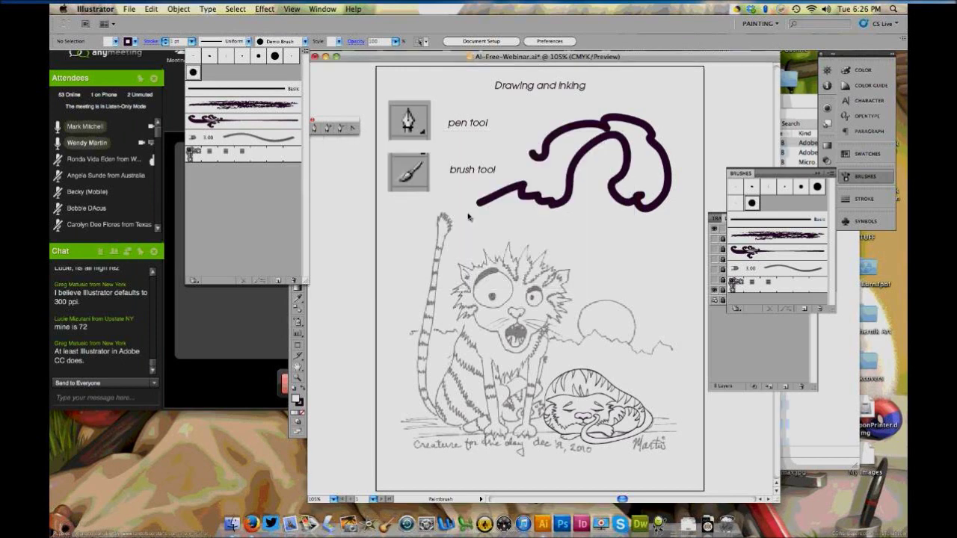
Paint freehand test strokes around the cats with Demo Brush, first at 1 pt and again with the stroke weight set to 0.25 pt
{"action": "left_click_drag", "start_coordinate": [478, 239], "coordinate": [613, 241]}
{"action": "left_click_drag", "start_coordinate": [499, 109], "coordinate": [538, 126]}
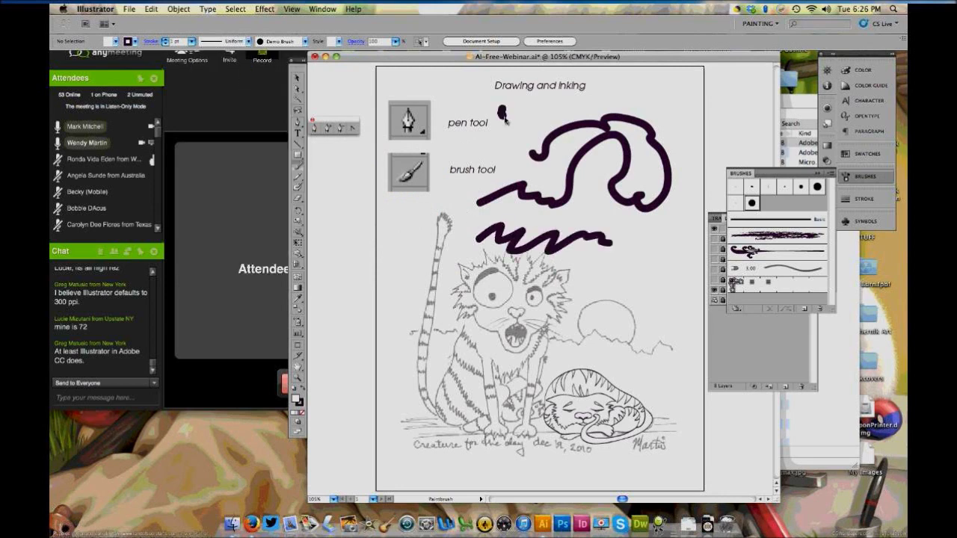
{"action": "left_click", "coordinate": [192, 41]}
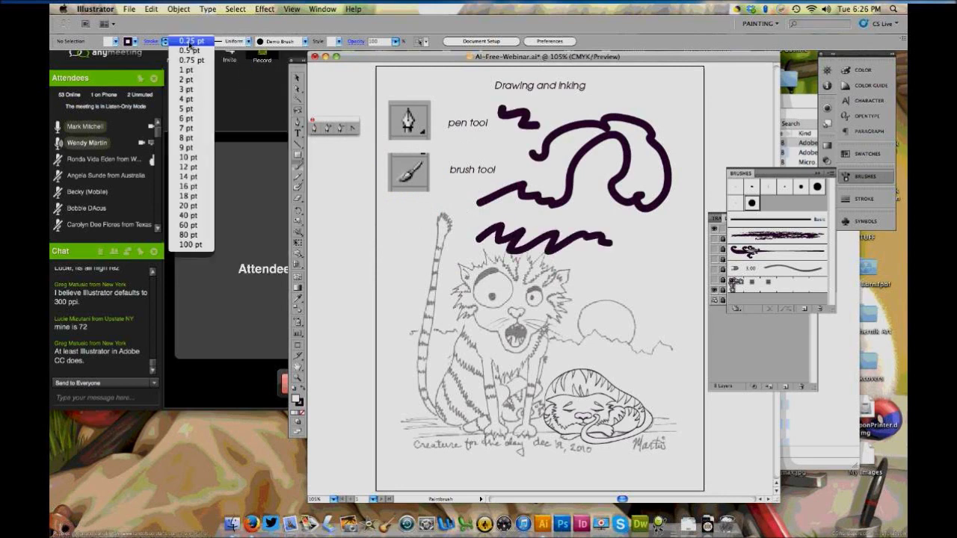
{"action": "left_click", "coordinate": [188, 45]}
{"action": "left_click_drag", "start_coordinate": [409, 229], "coordinate": [530, 217]}
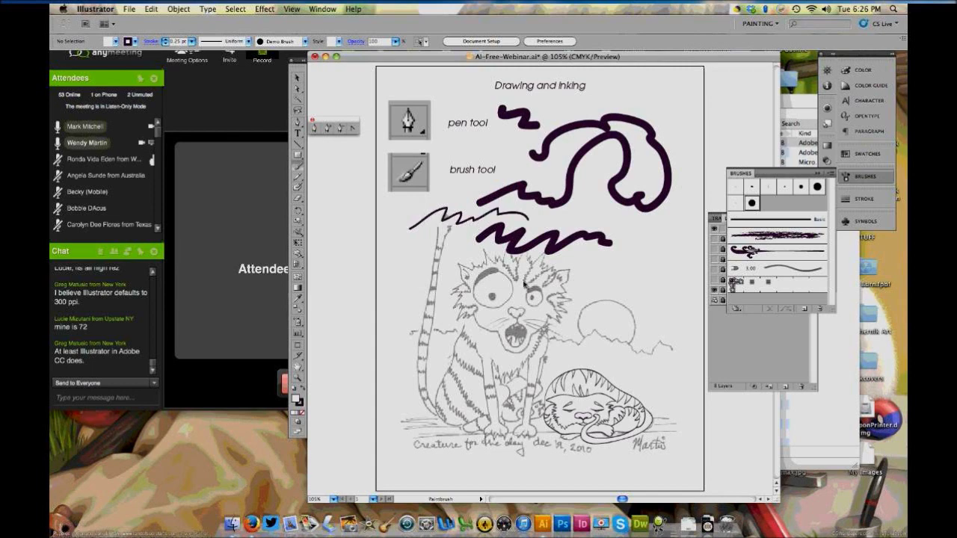
{"action": "left_click_drag", "start_coordinate": [352, 313], "coordinate": [472, 283]}
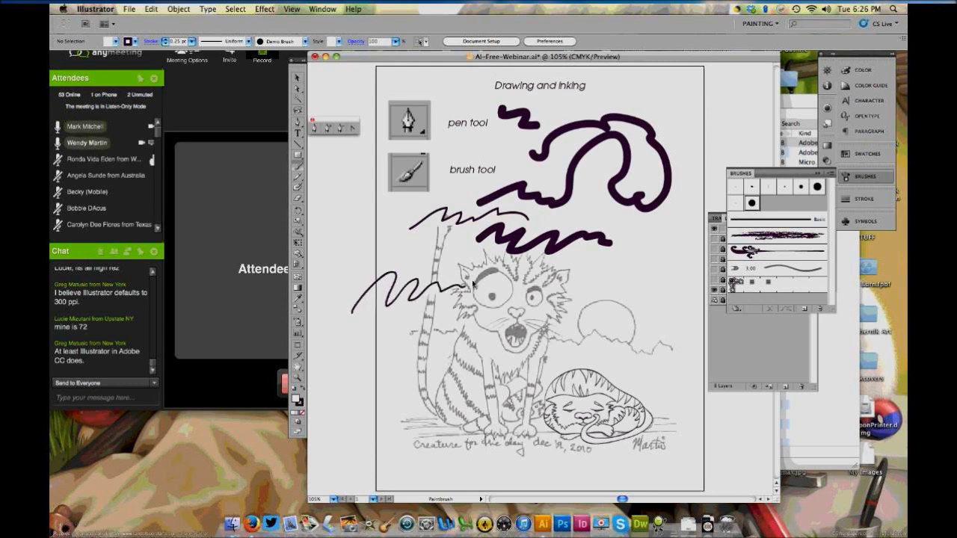
{"action": "mouse_move", "coordinate": [387, 247]}
{"action": "left_mouse_down"}
{"action": "mouse_move", "coordinate": [577, 297]}
{"action": "mouse_move", "coordinate": [577, 333]}
{"action": "mouse_move", "coordinate": [446, 330]}
{"action": "left_mouse_up"}
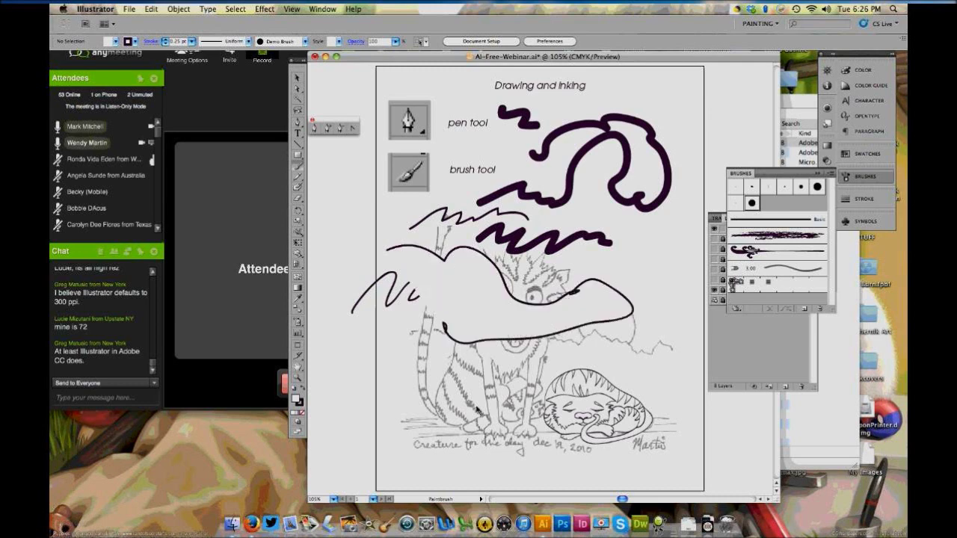
Select all the practice strokes painted over the page and delete them
{"action": "left_click", "coordinate": [303, 413]}
{"action": "left_click", "coordinate": [298, 78]}
{"action": "left_click_drag", "start_coordinate": [694, 115], "coordinate": [482, 358]}
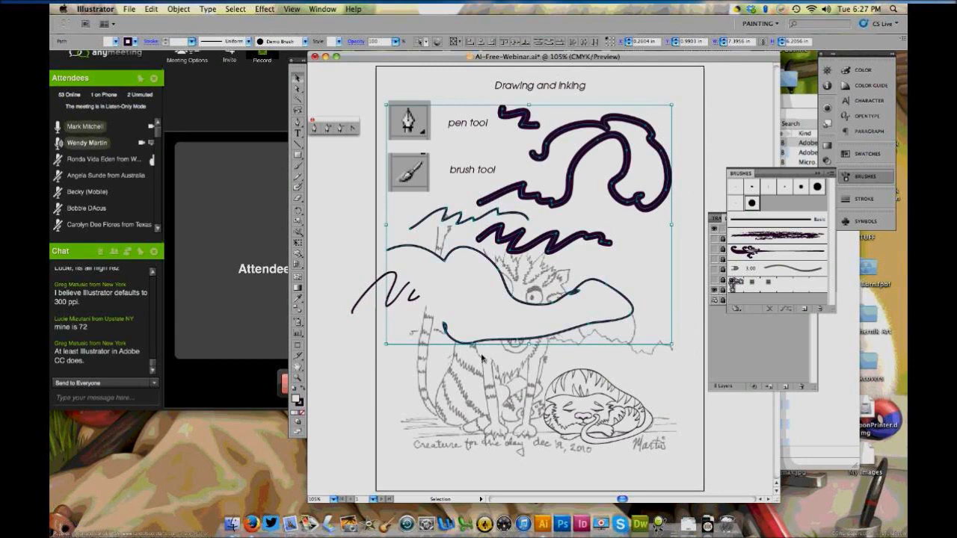
{"action": "key", "text": "Delete"}
{"action": "key", "text": "super+z"}
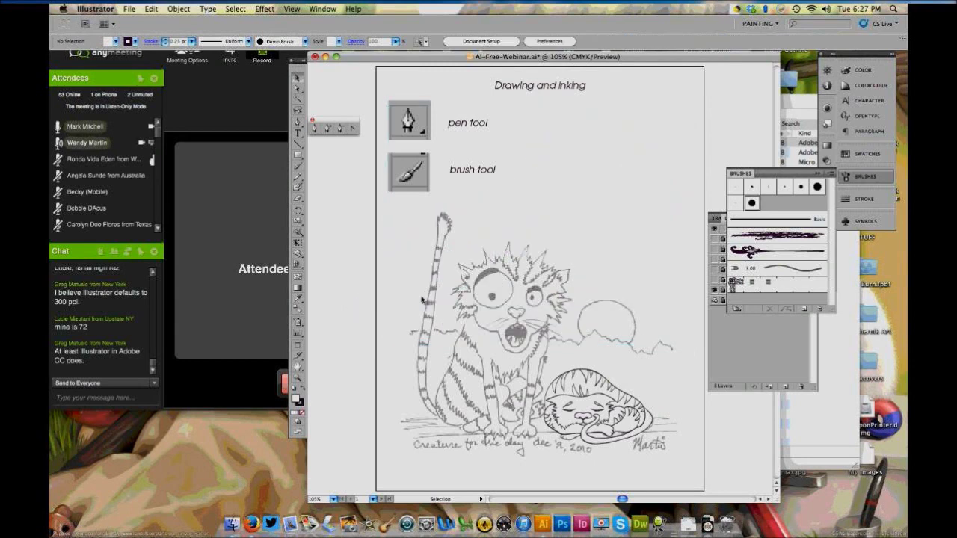
Open the user-defined Inking brush library and make its thin inking brush the current brush
{"action": "left_click", "coordinate": [832, 180]}
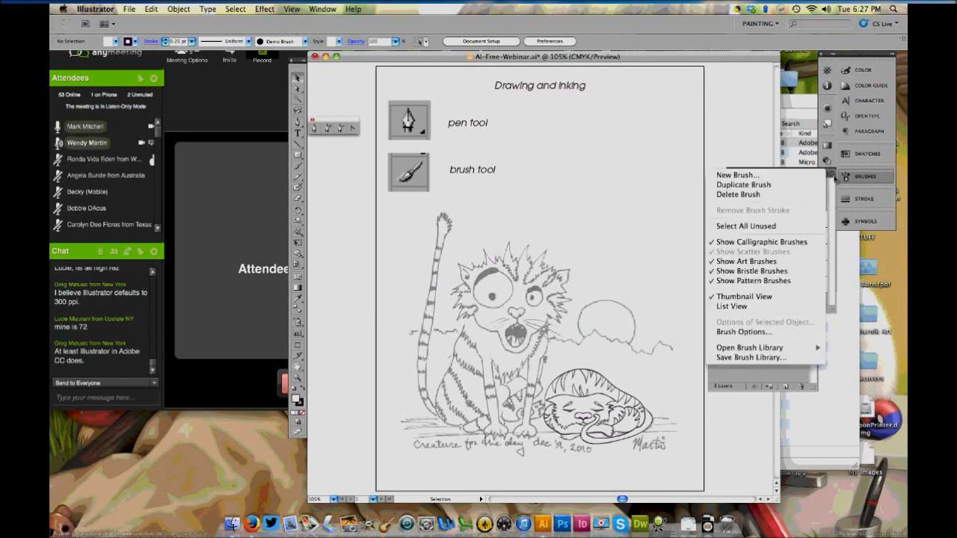
{"action": "mouse_move", "coordinate": [748, 348]}
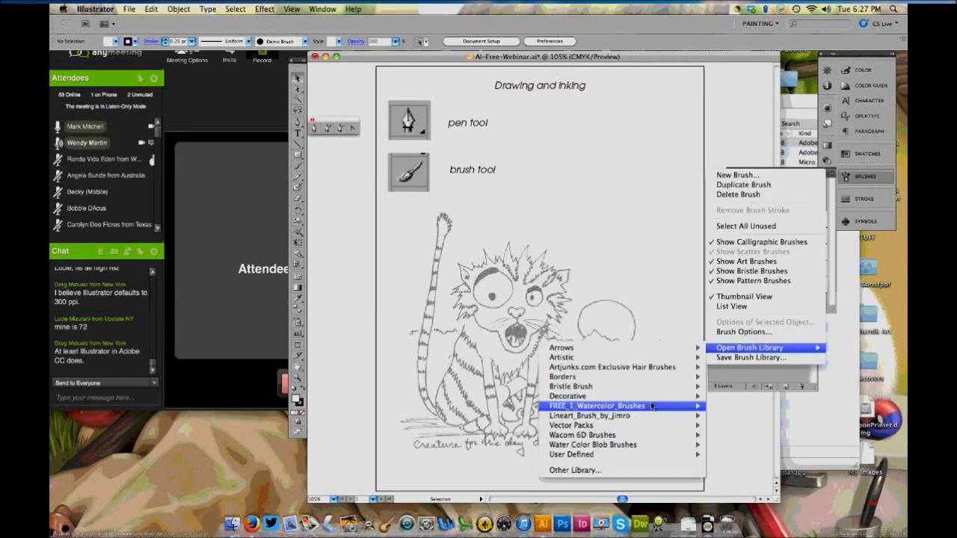
{"action": "left_click", "coordinate": [519, 453]}
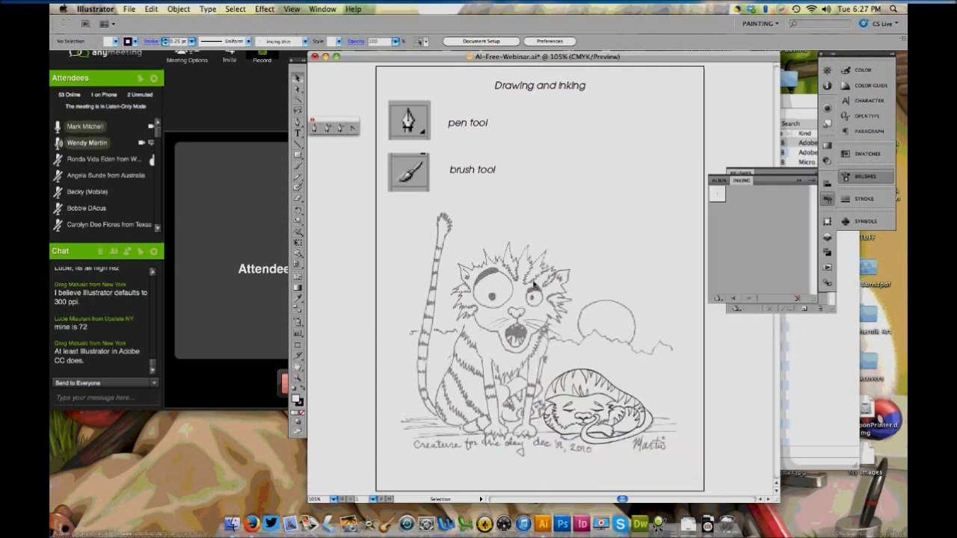
Examine the inked line work of the sleeping cat up close and return to the 100% page view
{"action": "left_click", "coordinate": [298, 378]}
{"action": "left_click_drag", "start_coordinate": [406, 231], "coordinate": [413, 266]}
{"action": "left_click_drag", "start_coordinate": [413, 267], "coordinate": [682, 449]}
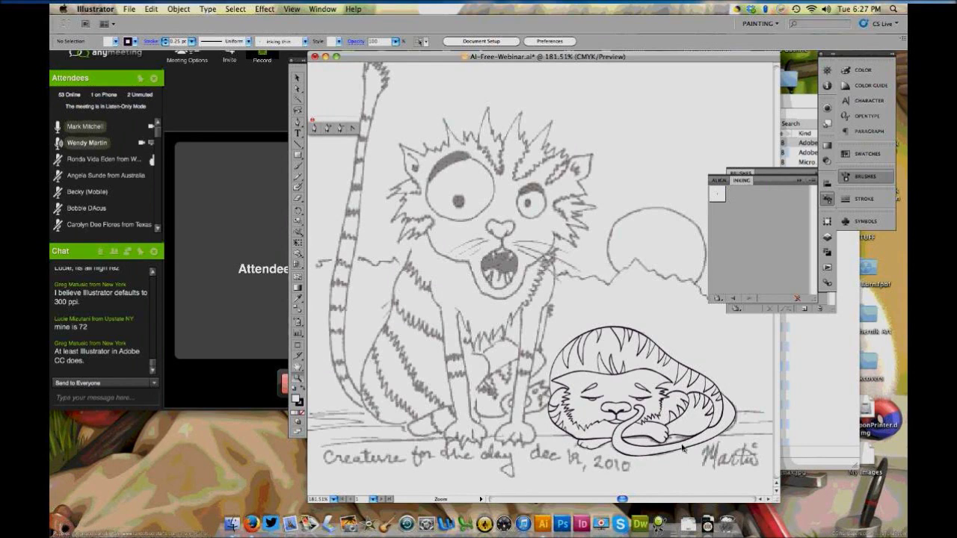
{"action": "left_click_drag", "start_coordinate": [682, 448], "coordinate": [611, 281]}
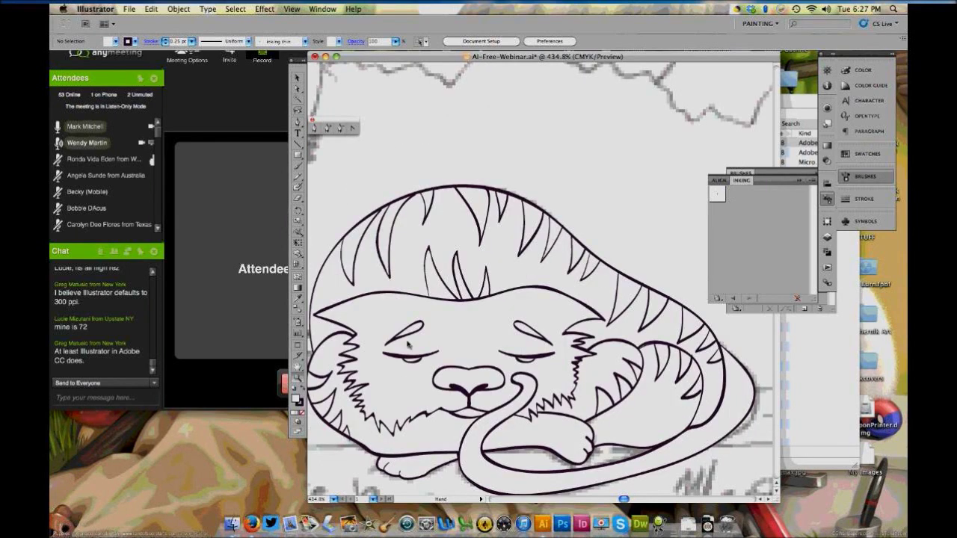
{"action": "key", "text": "super+1"}
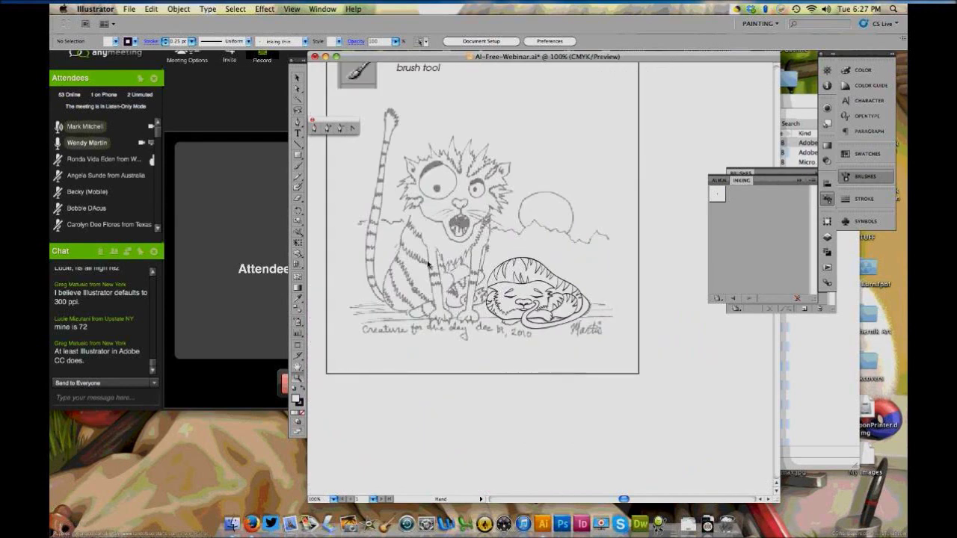
{"action": "scroll", "coordinate": [447, 193], "scroll_direction": "up", "scroll_amount": 5}
{"action": "scroll", "coordinate": [446, 193], "scroll_direction": "left", "scroll_amount": 4}
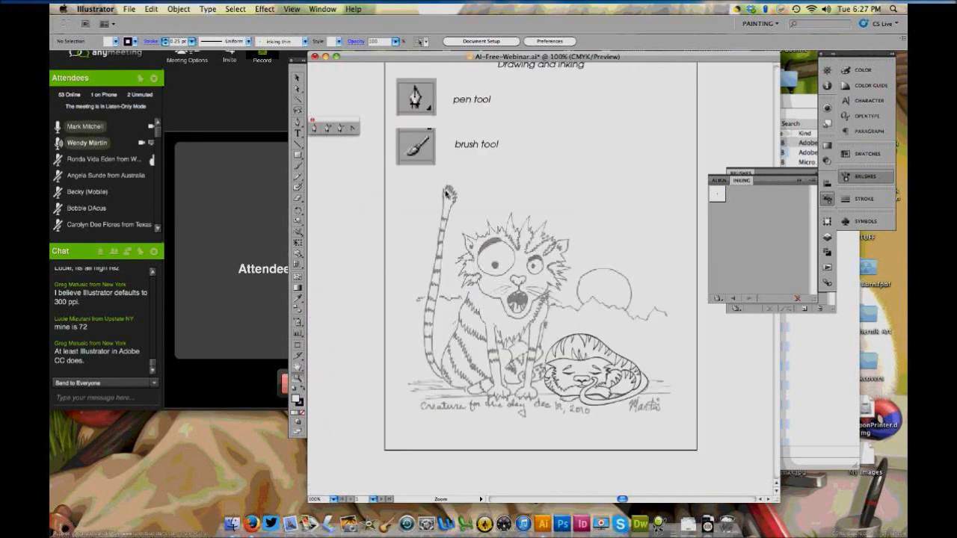
Trace the outline of the sitting cat's large eye with the Paintbrush, using no fill and a 0.25 pt stroke
{"action": "left_click_drag", "start_coordinate": [447, 193], "coordinate": [598, 336]}
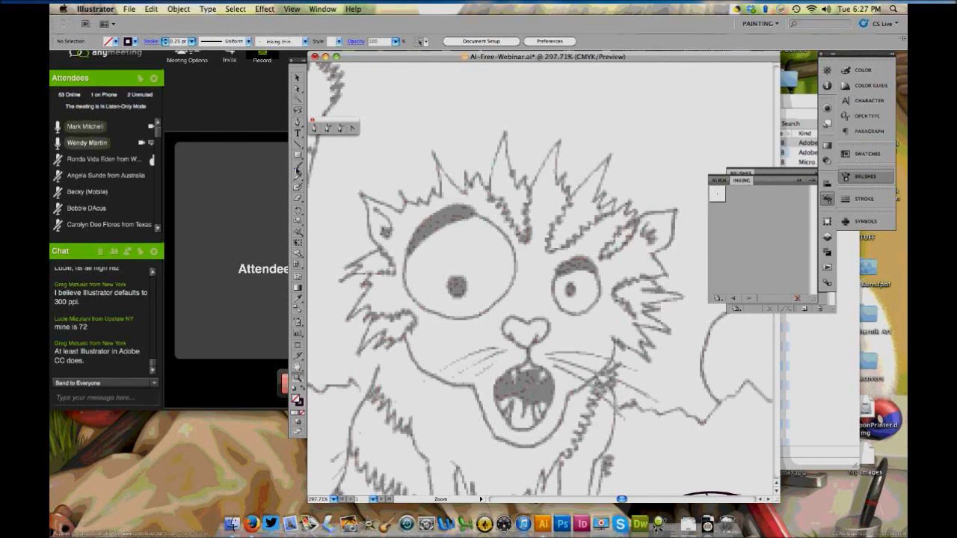
{"action": "left_click", "coordinate": [298, 169]}
{"action": "mouse_move", "coordinate": [408, 252]}
{"action": "left_mouse_down"}
{"action": "mouse_move", "coordinate": [411, 288]}
{"action": "mouse_move", "coordinate": [498, 306]}
{"action": "mouse_move", "coordinate": [503, 228]}
{"action": "mouse_move", "coordinate": [414, 250]}
{"action": "left_mouse_up"}
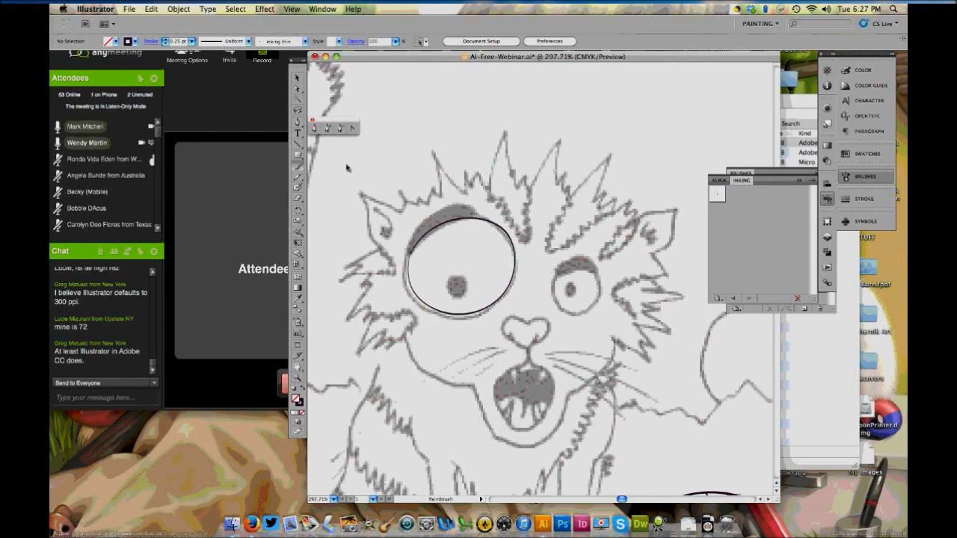
Set the stroke weight to 0.75 pt and trace the sitting cat's small eye with its upper eyelid
{"action": "left_click", "coordinate": [193, 42]}
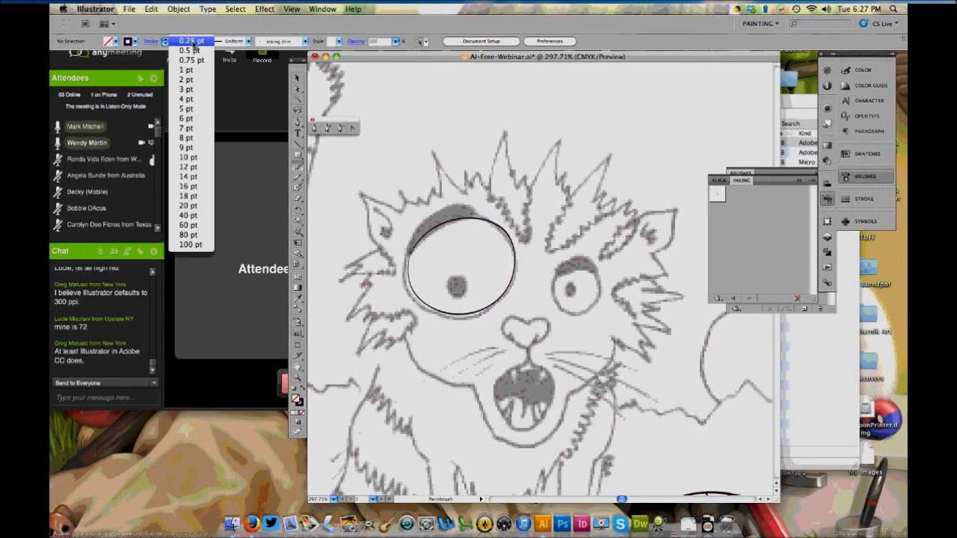
{"action": "left_click", "coordinate": [193, 60]}
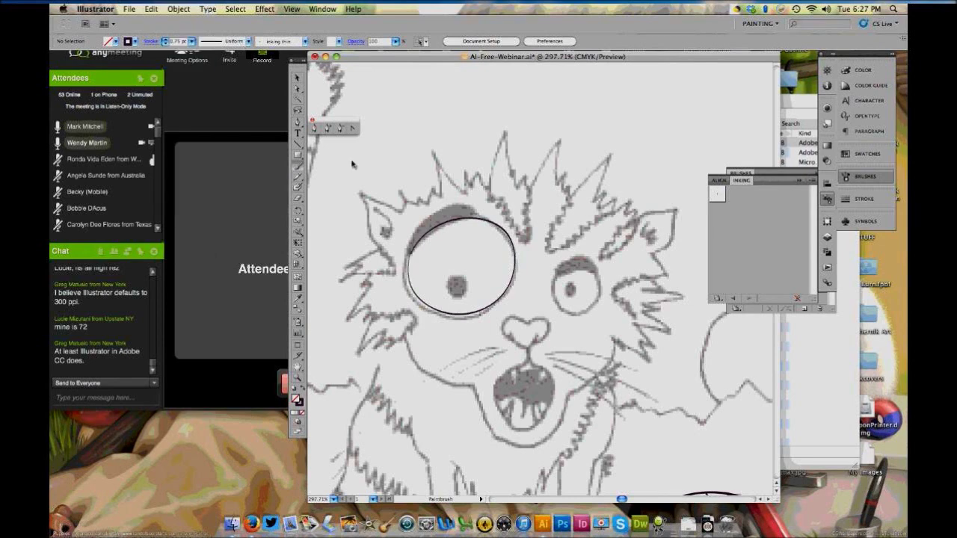
{"action": "mouse_move", "coordinate": [575, 260]}
{"action": "left_mouse_down"}
{"action": "mouse_move", "coordinate": [556, 287]}
{"action": "mouse_move", "coordinate": [600, 299]}
{"action": "mouse_move", "coordinate": [575, 262]}
{"action": "mouse_move", "coordinate": [601, 282]}
{"action": "mouse_move", "coordinate": [576, 265]}
{"action": "left_mouse_up"}
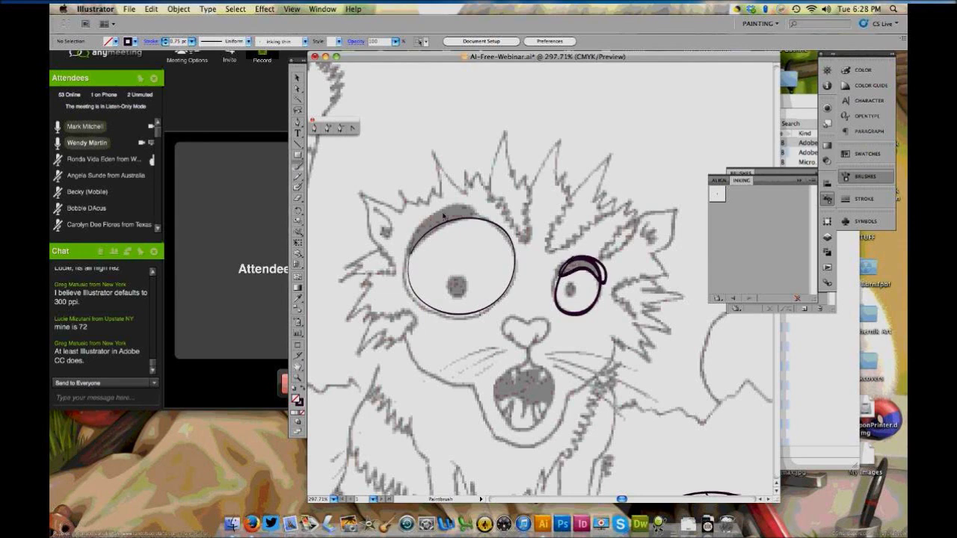
Trace the large eye's upper eyelid and the nearby ear, including the curl inside the ear
{"action": "mouse_move", "coordinate": [457, 205]}
{"action": "left_mouse_down"}
{"action": "mouse_move", "coordinate": [419, 252]}
{"action": "mouse_move", "coordinate": [474, 208]}
{"action": "left_mouse_up"}
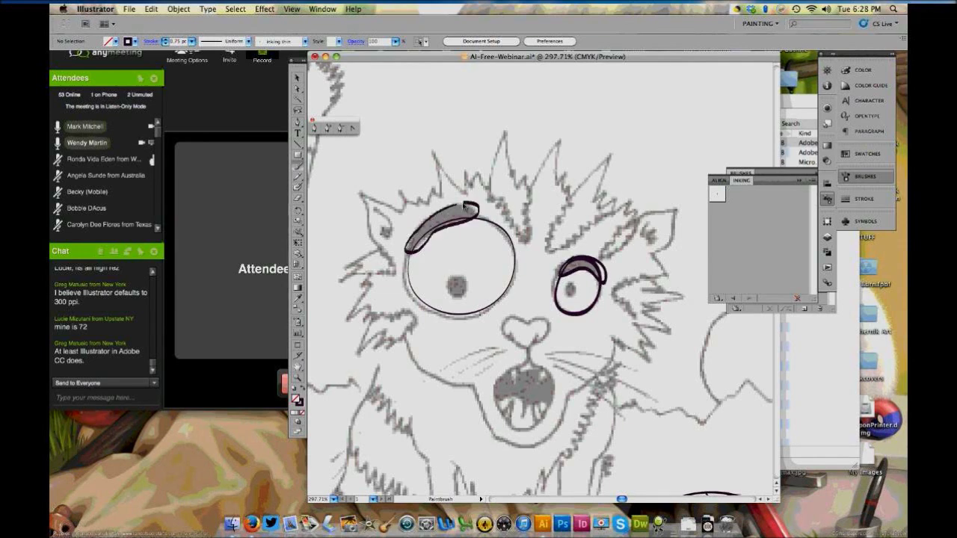
{"action": "mouse_move", "coordinate": [374, 209]}
{"action": "left_mouse_down"}
{"action": "mouse_move", "coordinate": [391, 239]}
{"action": "mouse_move", "coordinate": [394, 229]}
{"action": "left_mouse_up"}
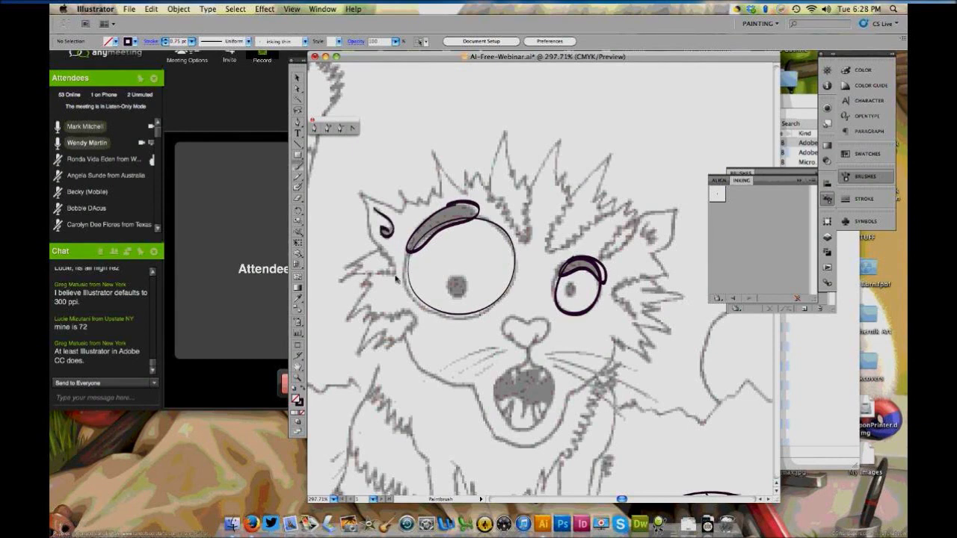
{"action": "mouse_move", "coordinate": [397, 279]}
{"action": "left_mouse_down"}
{"action": "mouse_move", "coordinate": [354, 190]}
{"action": "mouse_move", "coordinate": [409, 226]}
{"action": "left_mouse_up"}
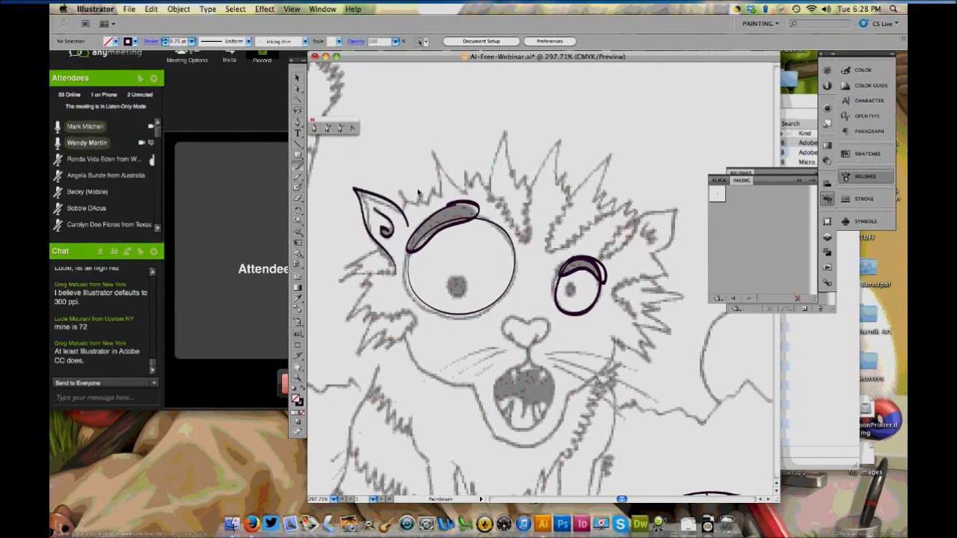
Trace the spiky hair above the large eye, the fur on both cheeks and the jaw line under the mouth
{"action": "mouse_move", "coordinate": [418, 192]}
{"action": "left_mouse_down"}
{"action": "mouse_move", "coordinate": [419, 202]}
{"action": "mouse_move", "coordinate": [447, 180]}
{"action": "mouse_move", "coordinate": [479, 174]}
{"action": "mouse_move", "coordinate": [524, 240]}
{"action": "mouse_move", "coordinate": [530, 185]}
{"action": "mouse_move", "coordinate": [562, 142]}
{"action": "mouse_move", "coordinate": [571, 197]}
{"action": "left_mouse_up"}
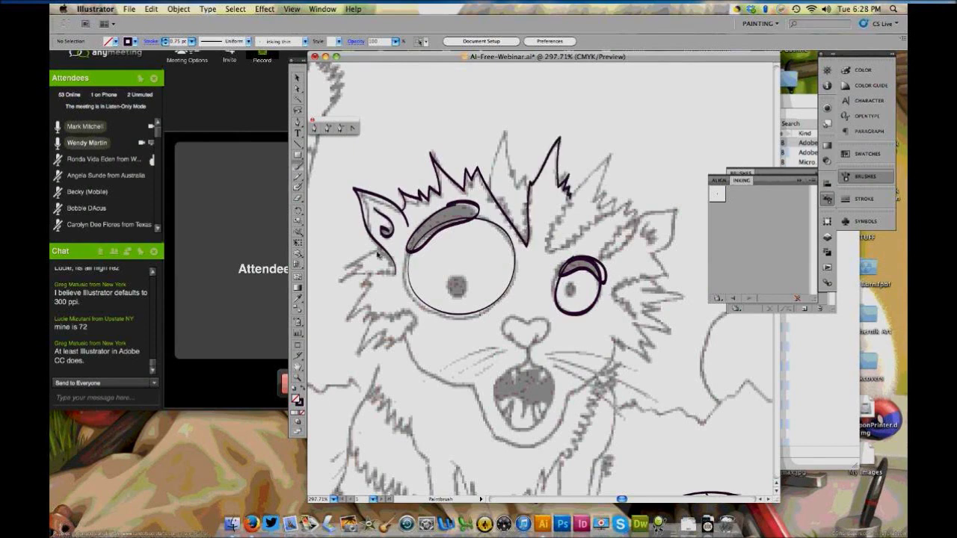
{"action": "mouse_move", "coordinate": [378, 254]}
{"action": "left_mouse_down"}
{"action": "mouse_move", "coordinate": [341, 280]}
{"action": "mouse_move", "coordinate": [350, 317]}
{"action": "mouse_move", "coordinate": [416, 317]}
{"action": "mouse_move", "coordinate": [413, 329]}
{"action": "mouse_move", "coordinate": [363, 355]}
{"action": "mouse_move", "coordinate": [412, 334]}
{"action": "mouse_move", "coordinate": [454, 383]}
{"action": "mouse_move", "coordinate": [542, 439]}
{"action": "mouse_move", "coordinate": [595, 391]}
{"action": "mouse_move", "coordinate": [614, 358]}
{"action": "mouse_move", "coordinate": [613, 336]}
{"action": "mouse_move", "coordinate": [652, 364]}
{"action": "mouse_move", "coordinate": [655, 335]}
{"action": "mouse_move", "coordinate": [685, 297]}
{"action": "left_mouse_up"}
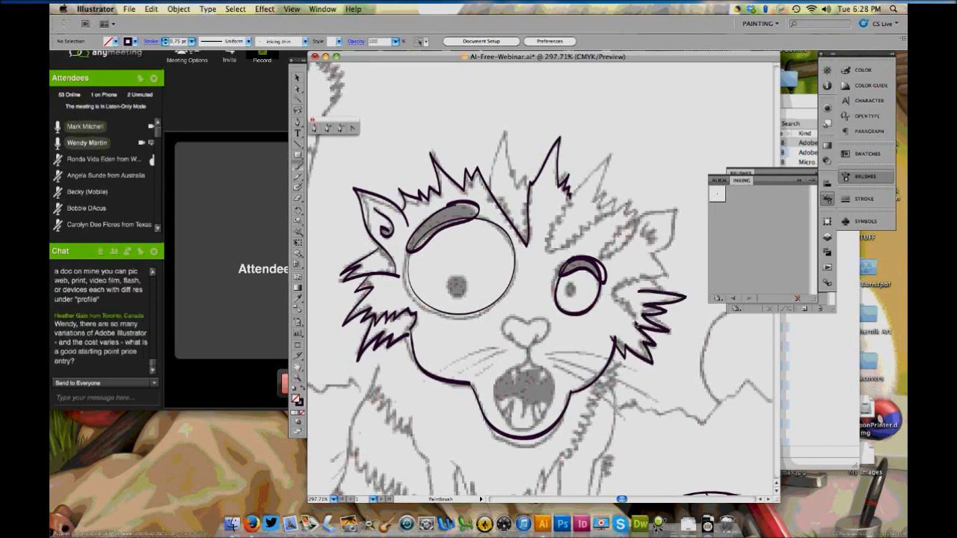
{"action": "mouse_move", "coordinate": [613, 289]}
{"action": "left_mouse_down"}
{"action": "mouse_move", "coordinate": [662, 276]}
{"action": "mouse_move", "coordinate": [650, 255]}
{"action": "left_mouse_up"}
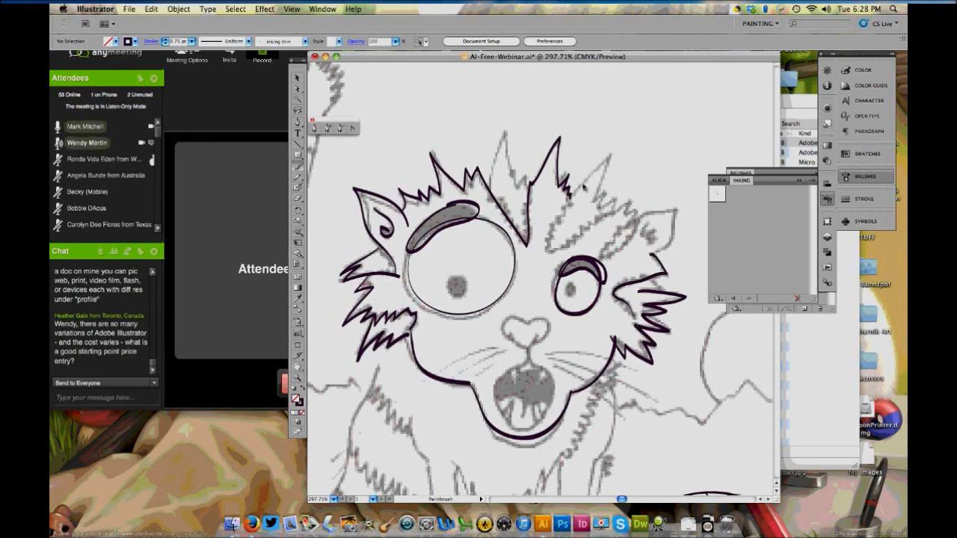
Trace the remaining hair spikes and forehead stripes above the small eye, and the outline of the adjacent ear
{"action": "mouse_move", "coordinate": [573, 199]}
{"action": "left_mouse_down"}
{"action": "mouse_move", "coordinate": [584, 187]}
{"action": "mouse_move", "coordinate": [590, 205]}
{"action": "mouse_move", "coordinate": [618, 212]}
{"action": "left_mouse_up"}
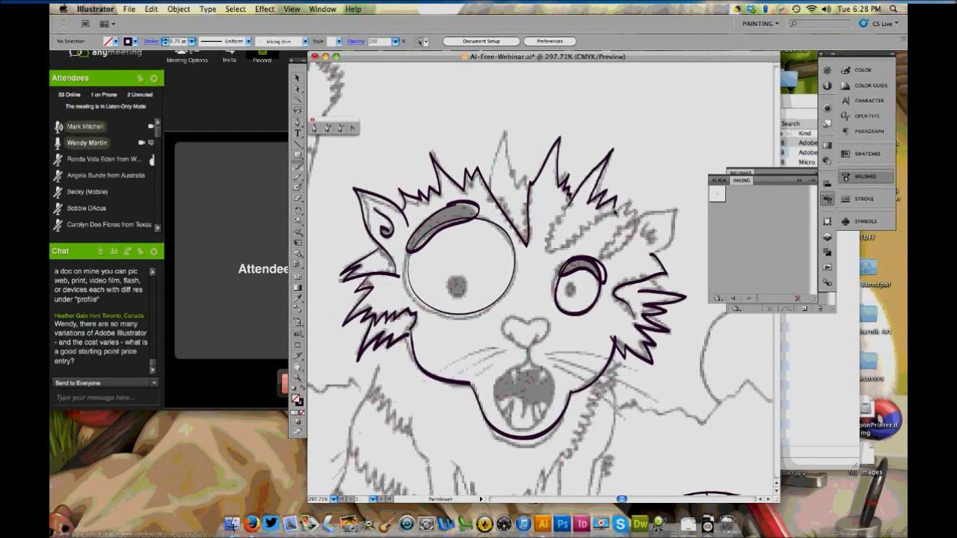
{"action": "left_click_drag", "start_coordinate": [561, 176], "coordinate": [566, 215]}
{"action": "mouse_move", "coordinate": [550, 253]}
{"action": "left_mouse_down"}
{"action": "mouse_move", "coordinate": [636, 213]}
{"action": "mouse_move", "coordinate": [612, 246]}
{"action": "mouse_move", "coordinate": [641, 222]}
{"action": "left_mouse_up"}
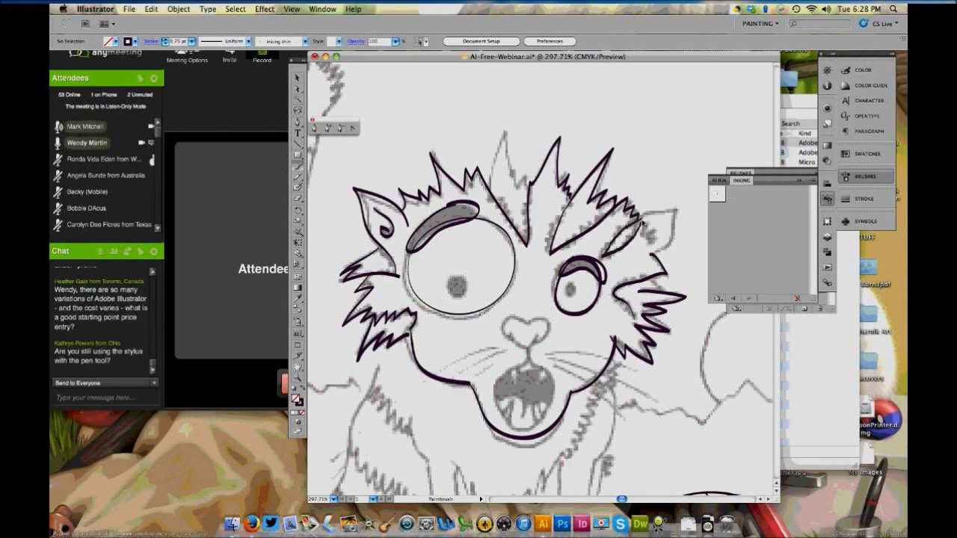
{"action": "mouse_move", "coordinate": [606, 254]}
{"action": "left_mouse_down"}
{"action": "mouse_move", "coordinate": [643, 220]}
{"action": "mouse_move", "coordinate": [671, 245]}
{"action": "mouse_move", "coordinate": [681, 236]}
{"action": "left_mouse_up"}
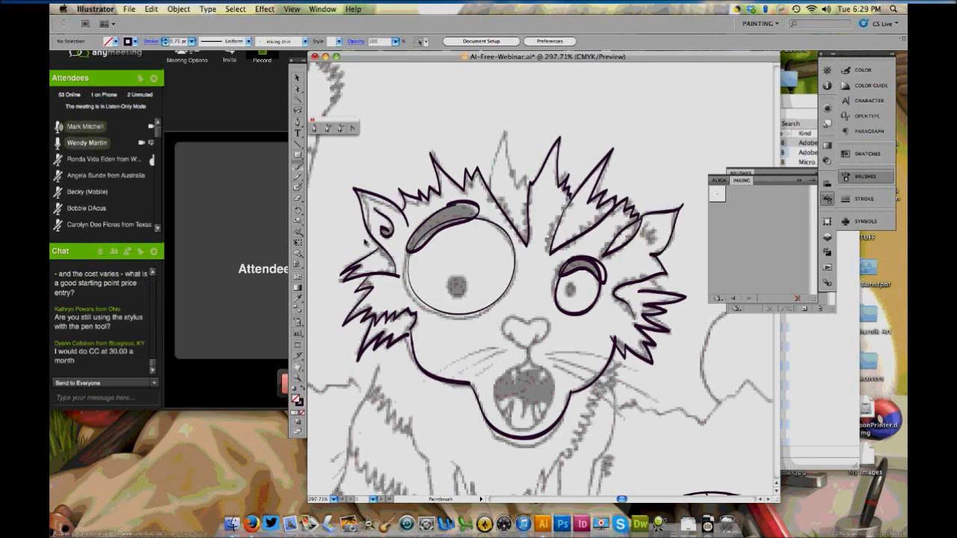
Reshape the chin curve with Direct Selection by pulling its lowest anchor point down onto the sketched line
{"action": "left_click", "coordinate": [297, 89]}
{"action": "left_click", "coordinate": [527, 443]}
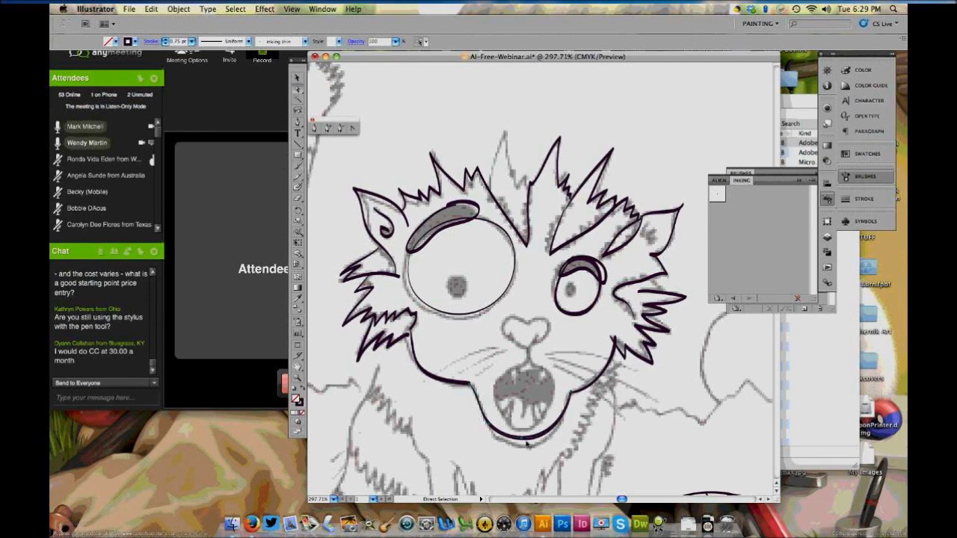
{"action": "left_click", "coordinate": [522, 443]}
{"action": "left_click_drag", "start_coordinate": [523, 444], "coordinate": [486, 423]}
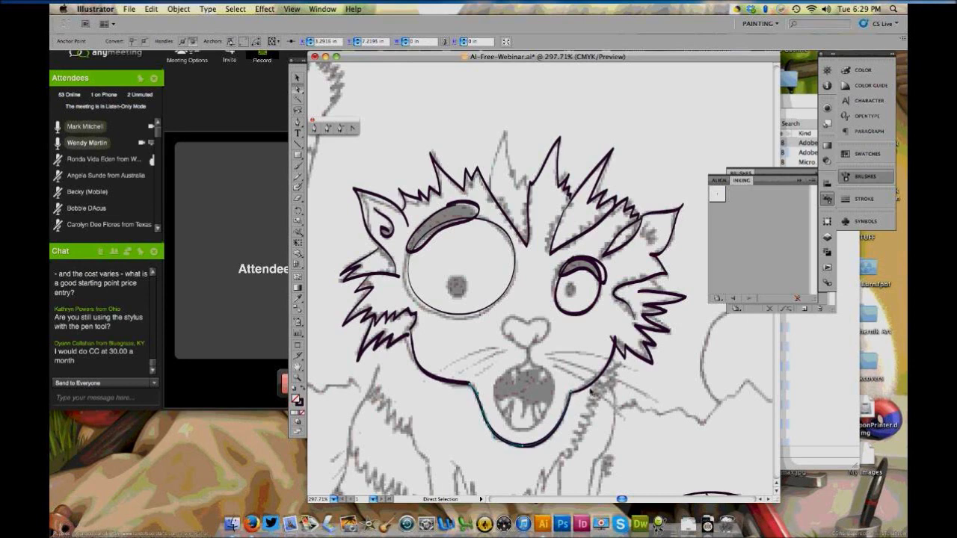
Move the small eye's eyelid shape away from the eye to the empty area above the cat's hair
{"action": "key", "text": "v"}
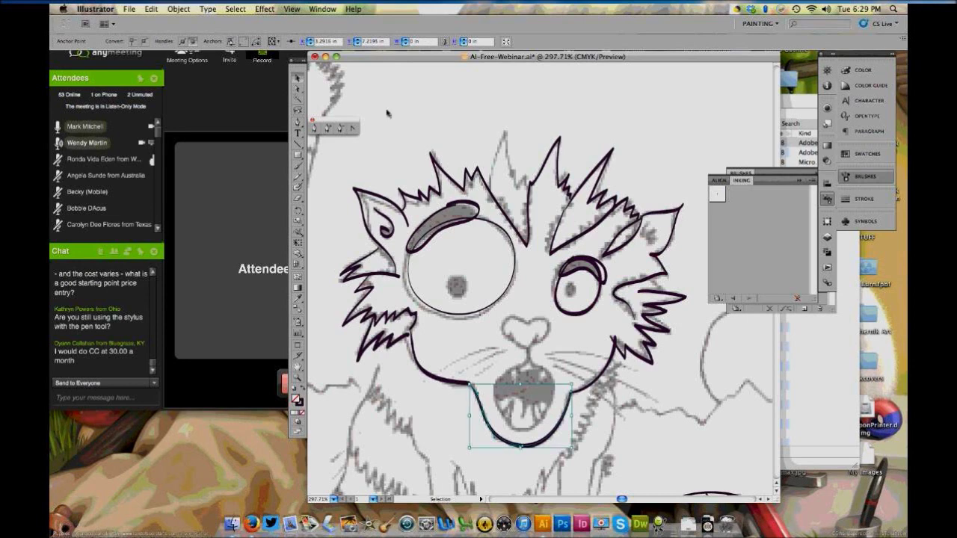
{"action": "left_click_drag", "start_coordinate": [588, 272], "coordinate": [589, 121]}
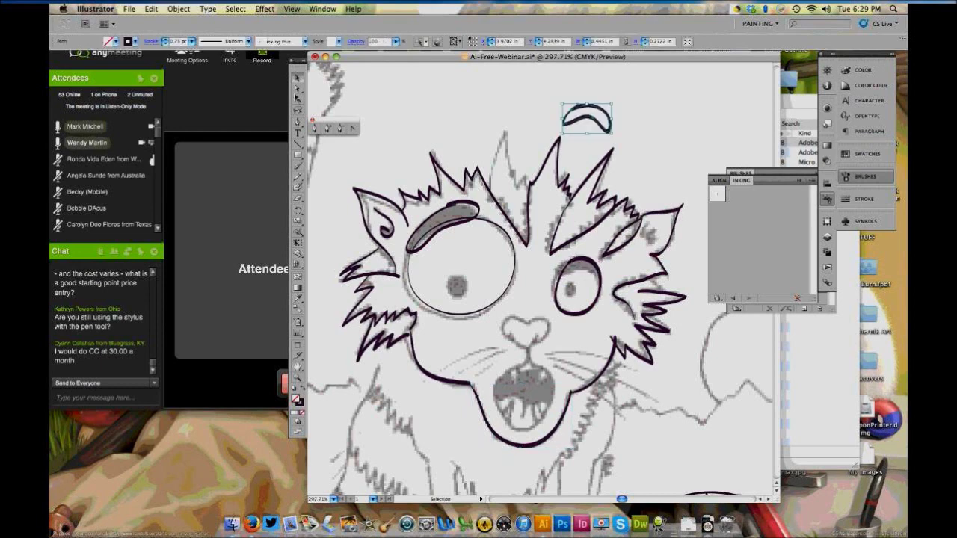
Average the two open endpoints of the small eye's eyelid outline on both axes so they meet
{"action": "key", "text": "a"}
{"action": "left_click", "coordinate": [570, 102]}
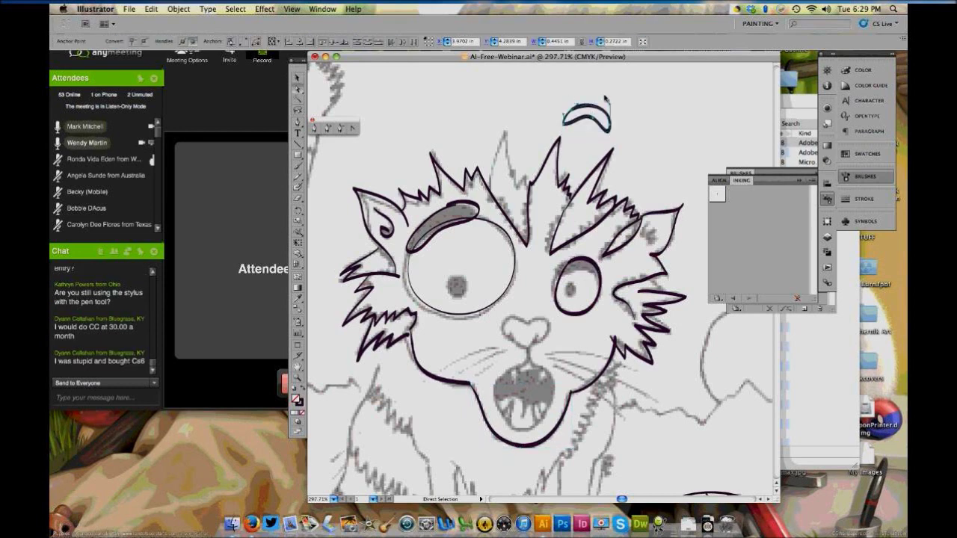
{"action": "key", "text": "v"}
{"action": "key", "text": "super+alt+j"}
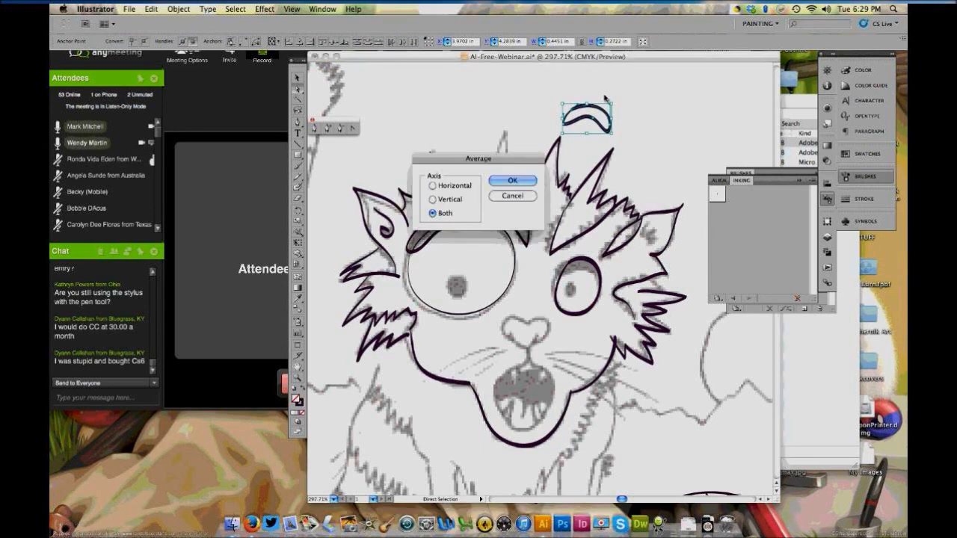
{"action": "key", "text": "Return"}
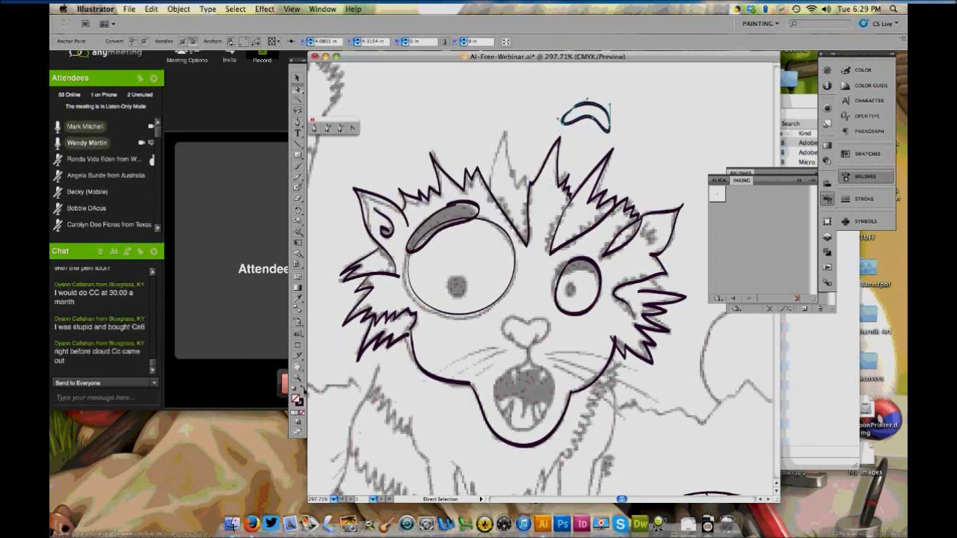
Swap the small eyelid's stroke to a solid dark fill and move the shape back onto the top of the small eye
{"action": "left_click", "coordinate": [302, 393]}
{"action": "key", "text": "v"}
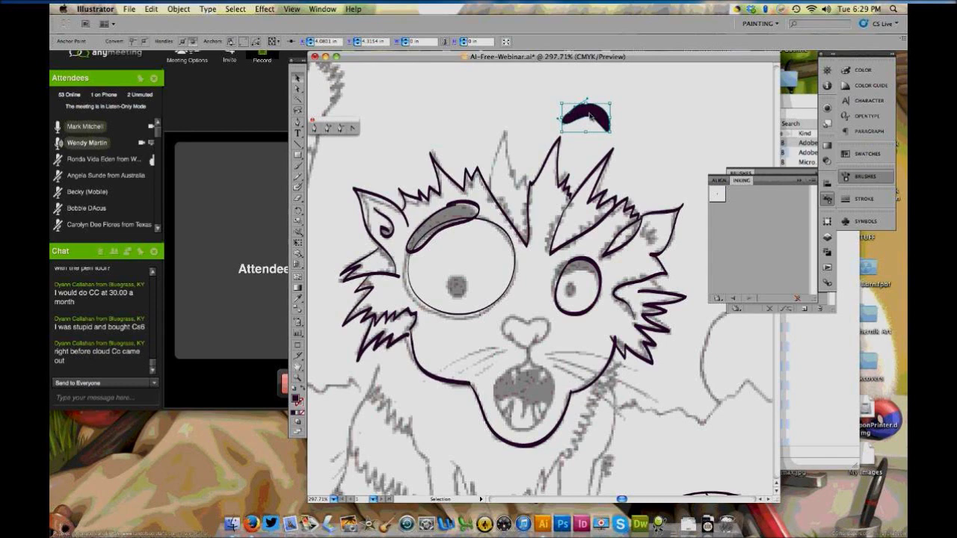
{"action": "left_click_drag", "start_coordinate": [589, 116], "coordinate": [582, 260]}
{"action": "left_click_drag", "start_coordinate": [582, 261], "coordinate": [582, 262]}
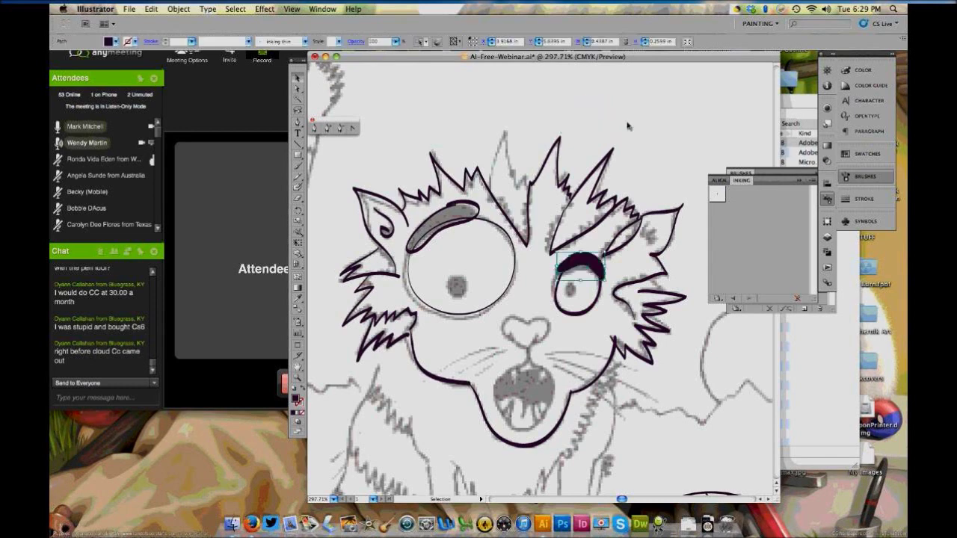
{"action": "left_click", "coordinate": [628, 127]}
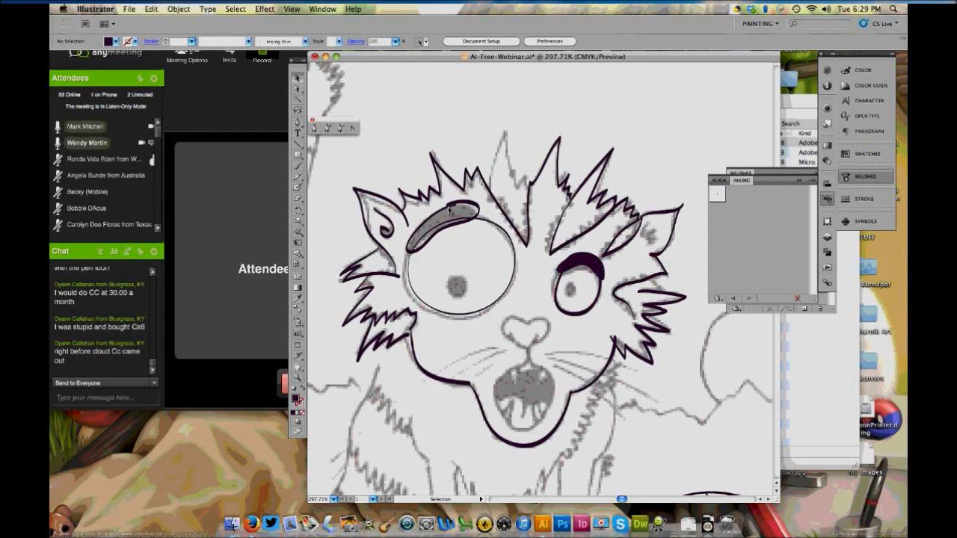
Move the large eye's eyelid outline to the empty area above the hair and average its open endpoints on both axes
{"action": "left_click_drag", "start_coordinate": [448, 212], "coordinate": [436, 111]}
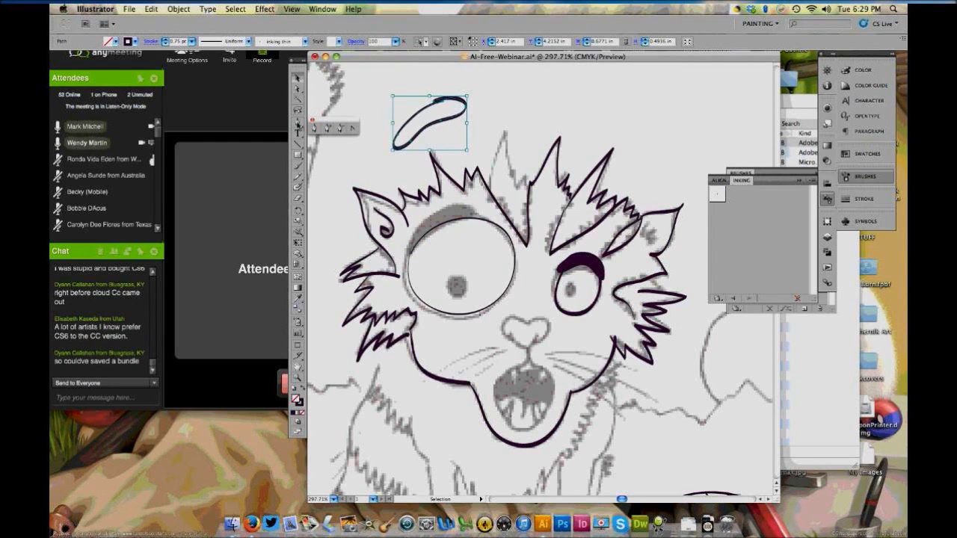
{"action": "key", "text": "a"}
{"action": "left_click", "coordinate": [428, 94]}
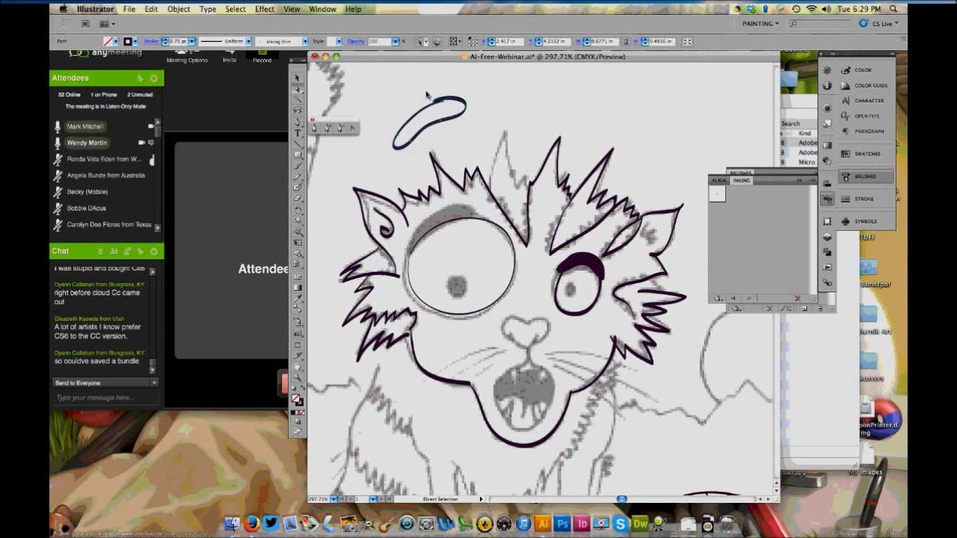
{"action": "left_click_drag", "start_coordinate": [427, 94], "coordinate": [475, 106]}
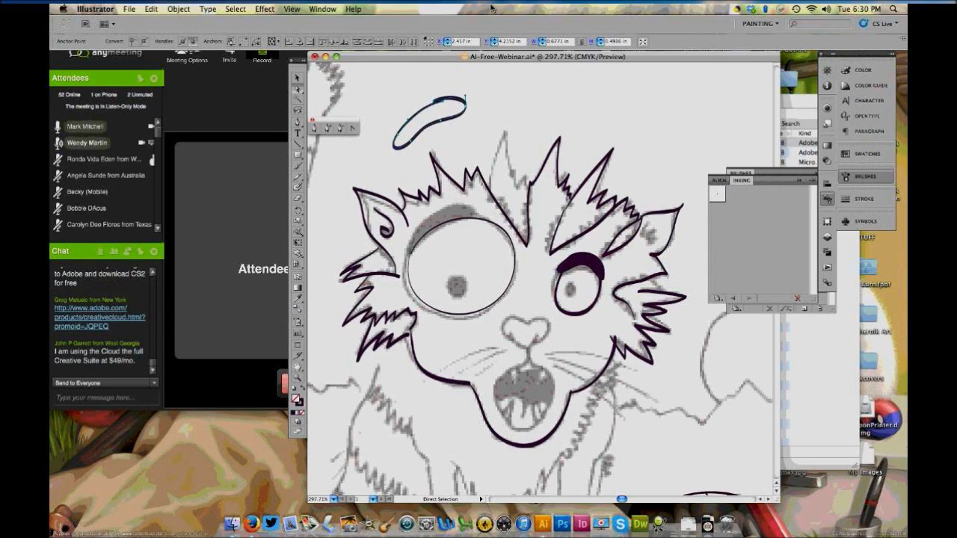
{"action": "key", "text": "super+alt+j"}
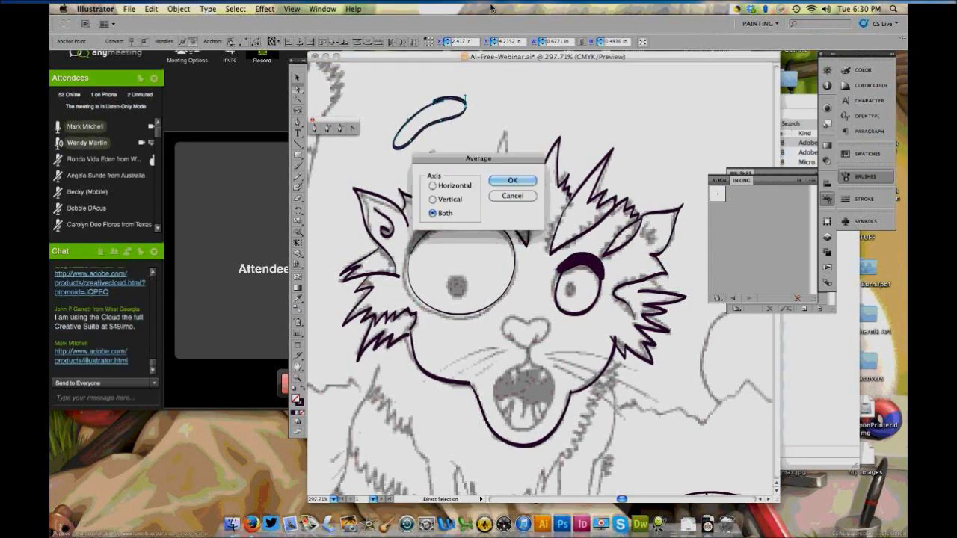
{"action": "key", "text": "Return"}
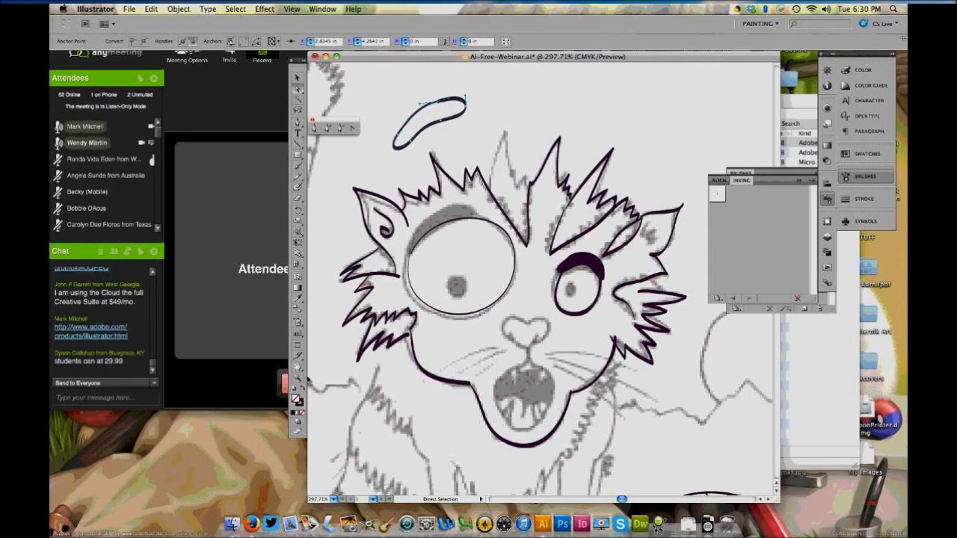
Swap the large eyelid's stroke to a solid dark fill and move the shape back over the large eye
{"action": "left_click", "coordinate": [303, 394]}
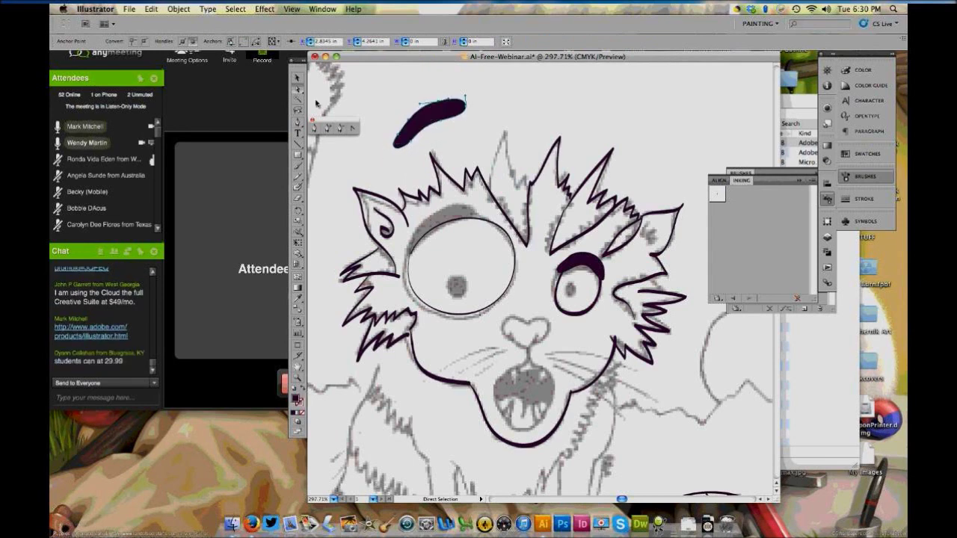
{"action": "key", "text": "v"}
{"action": "left_click_drag", "start_coordinate": [420, 108], "coordinate": [454, 225]}
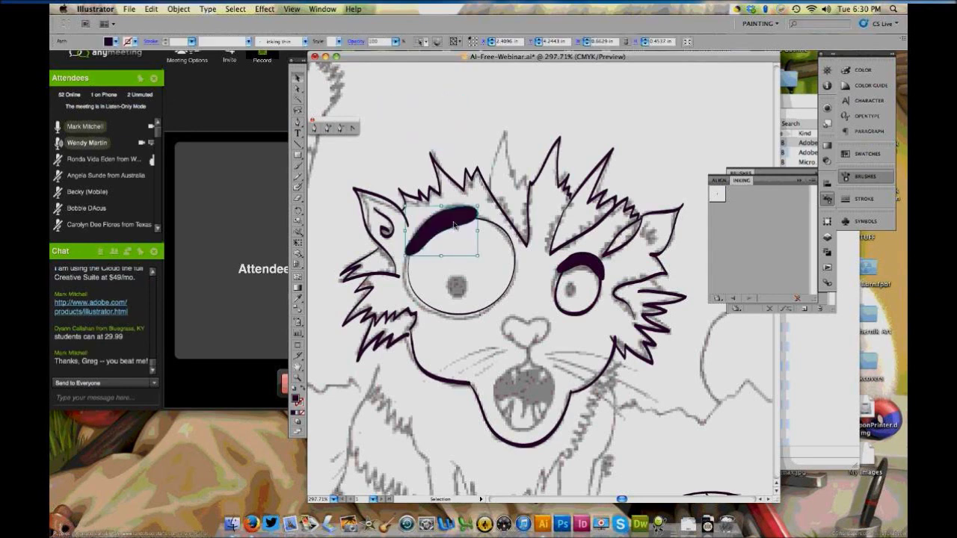
{"action": "left_click", "coordinate": [457, 95]}
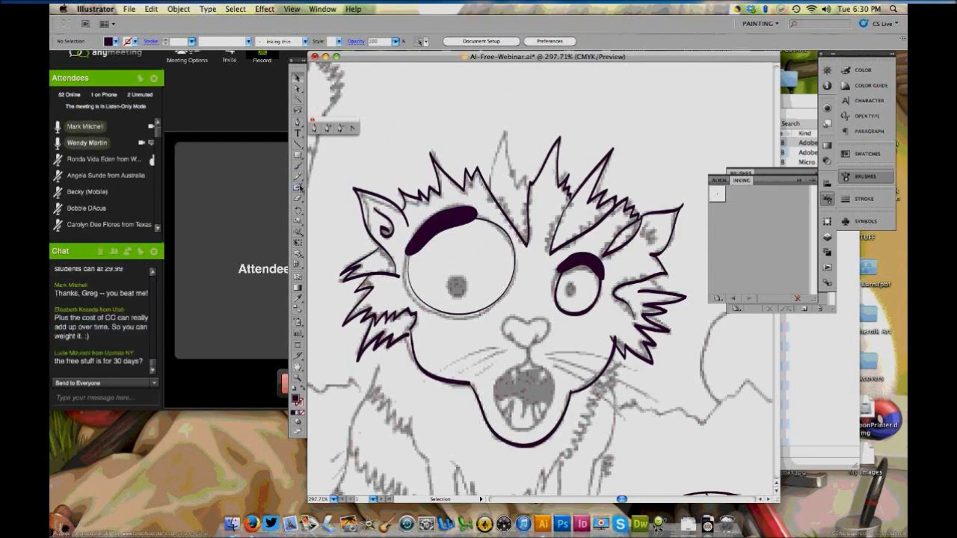
Paint solid dark pupils in the large eye and the small eye with the Paintbrush, following the sketch
{"action": "left_click", "coordinate": [299, 166]}
{"action": "mouse_move", "coordinate": [454, 275]}
{"action": "left_mouse_down"}
{"action": "mouse_move", "coordinate": [448, 295]}
{"action": "mouse_move", "coordinate": [459, 273]}
{"action": "left_mouse_up"}
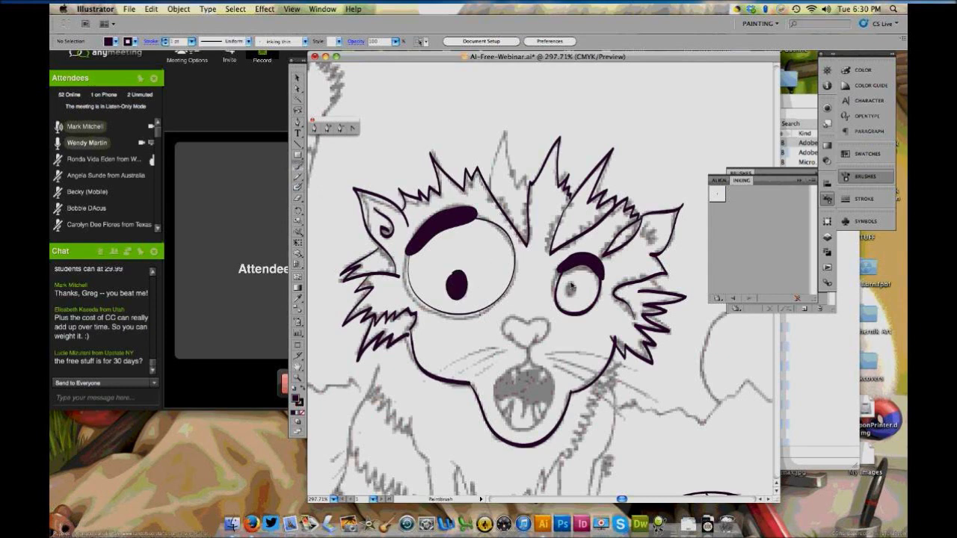
{"action": "left_click_drag", "start_coordinate": [570, 287], "coordinate": [573, 285]}
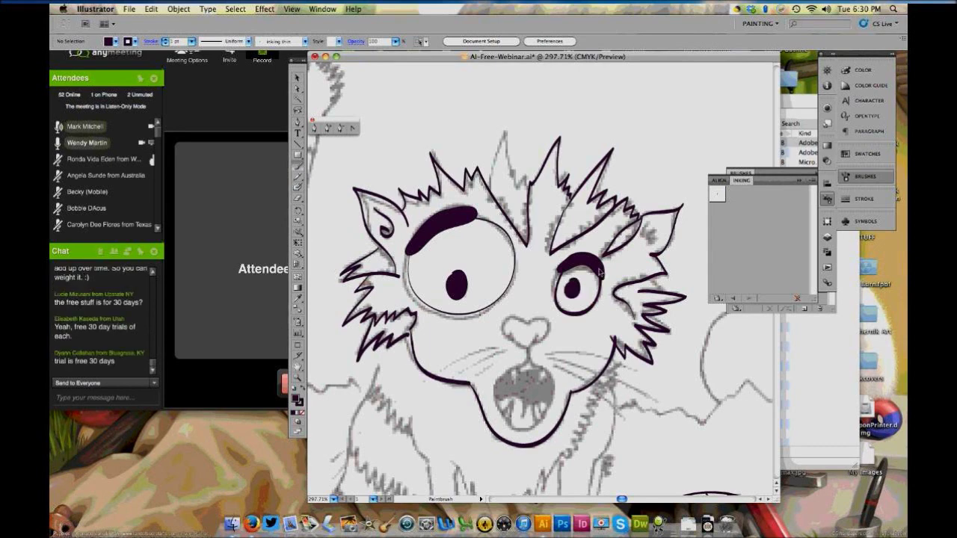
{"action": "left_click_drag", "start_coordinate": [601, 273], "coordinate": [602, 272]}
Trace the tall central hair tuft between the eyes with the Paintbrush and set its fill to none
{"action": "left_click", "coordinate": [298, 88]}
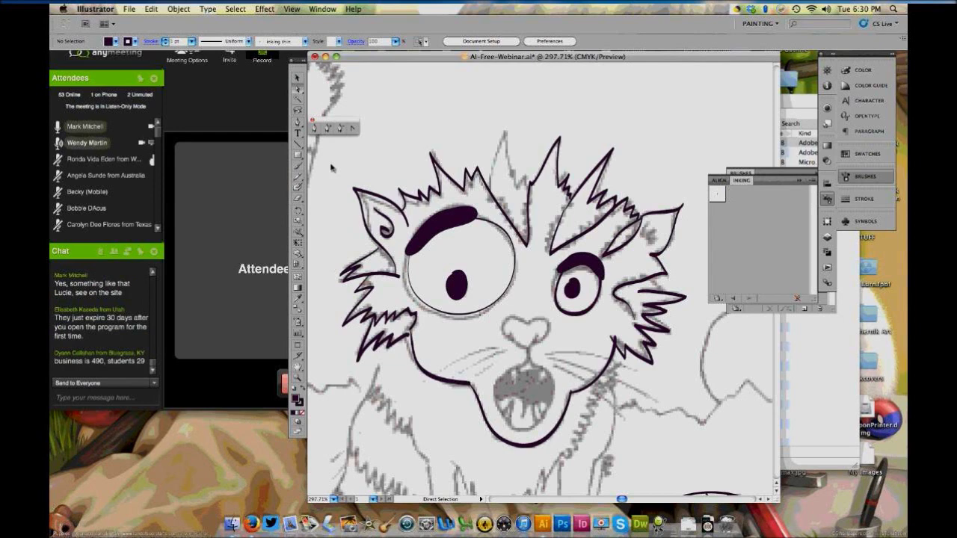
{"action": "key", "text": "b"}
{"action": "mouse_move", "coordinate": [490, 196]}
{"action": "left_mouse_down"}
{"action": "mouse_move", "coordinate": [507, 132]}
{"action": "mouse_move", "coordinate": [516, 185]}
{"action": "mouse_move", "coordinate": [530, 170]}
{"action": "mouse_move", "coordinate": [508, 142]}
{"action": "left_mouse_up"}
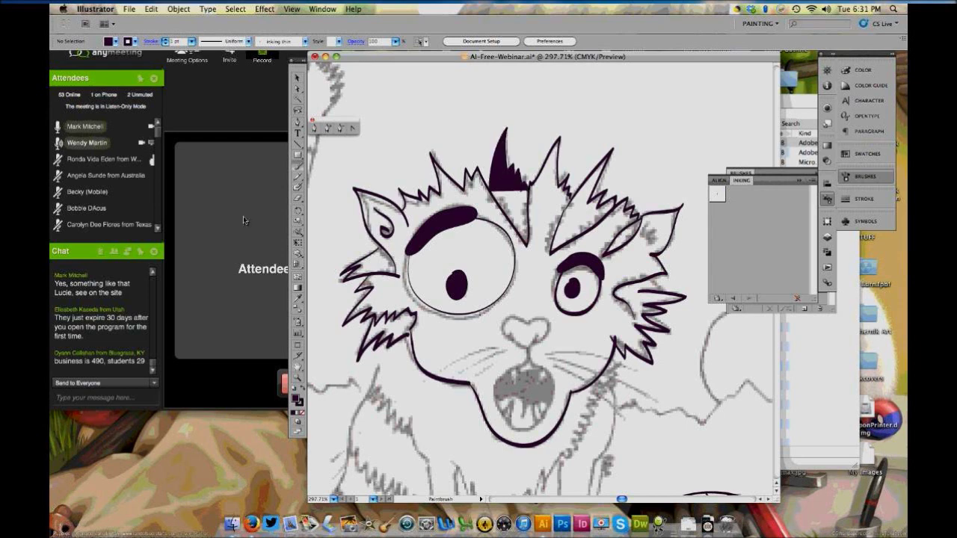
{"action": "key", "text": "v"}
{"action": "left_click", "coordinate": [509, 161]}
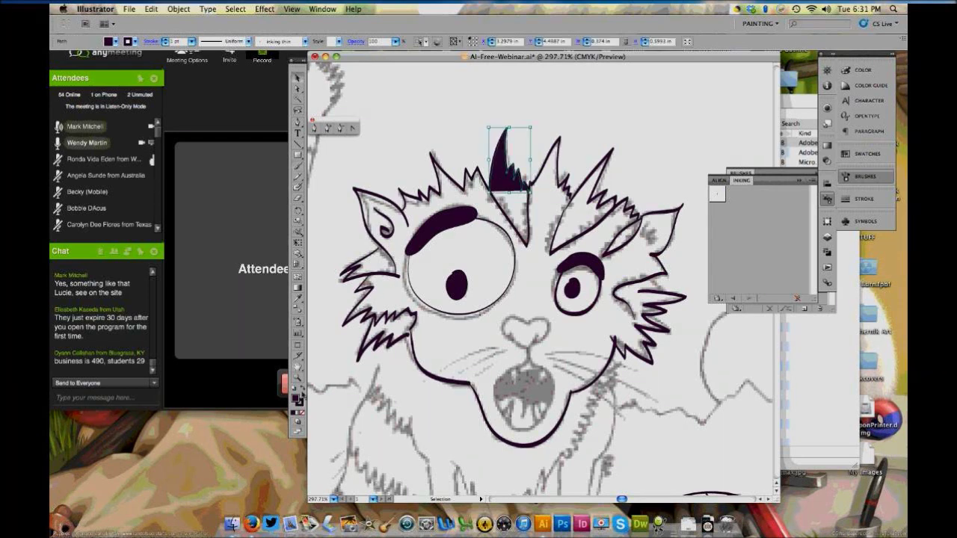
{"action": "left_click", "coordinate": [302, 413]}
{"action": "left_click", "coordinate": [449, 129]}
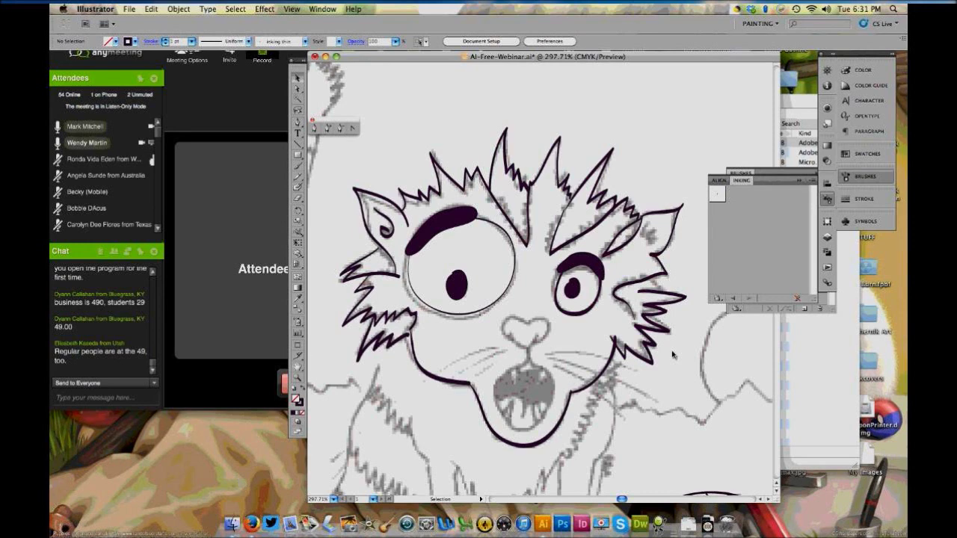
Fit the artboard in view and briefly hide the line art template layer to examine the inked face alone
{"action": "key", "text": "super+0"}
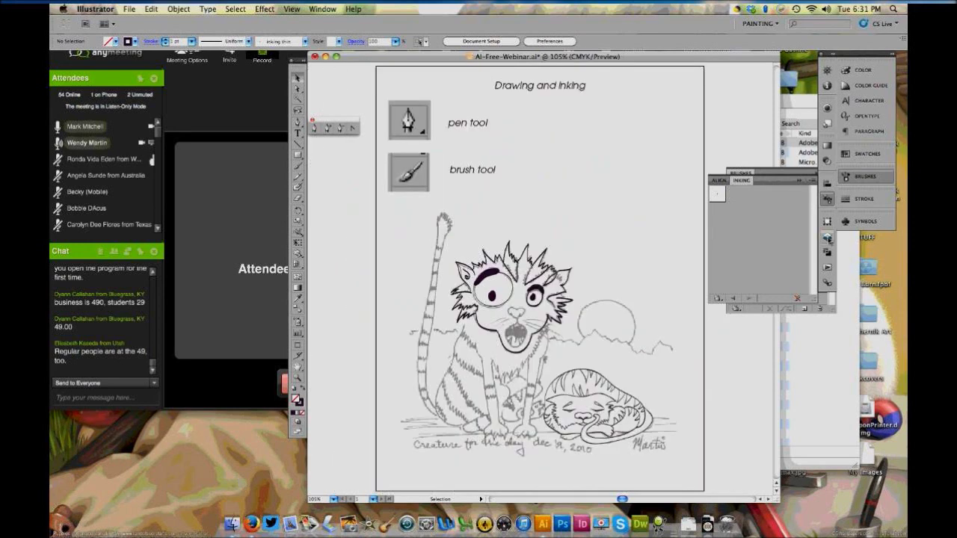
{"action": "left_click", "coordinate": [827, 238]}
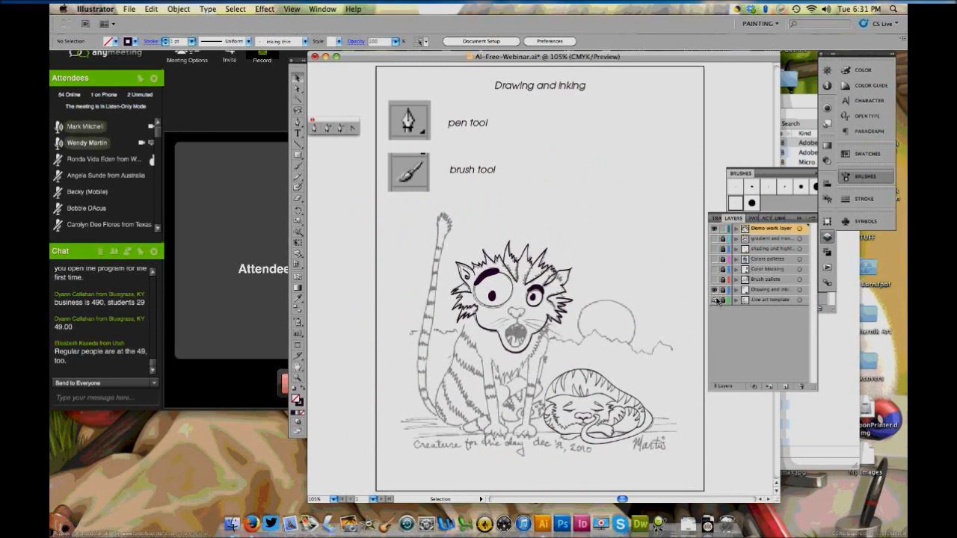
{"action": "left_click", "coordinate": [715, 300]}
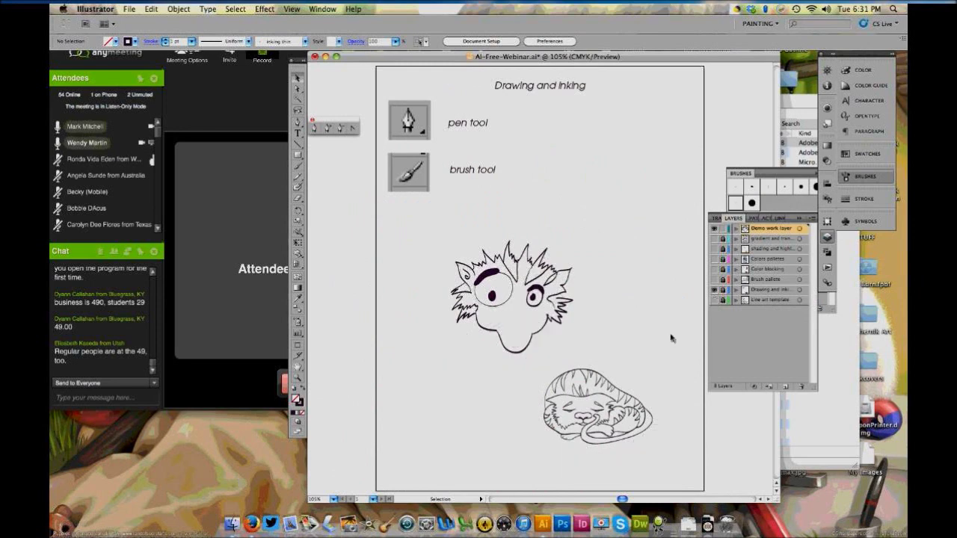
{"action": "left_click", "coordinate": [715, 300]}
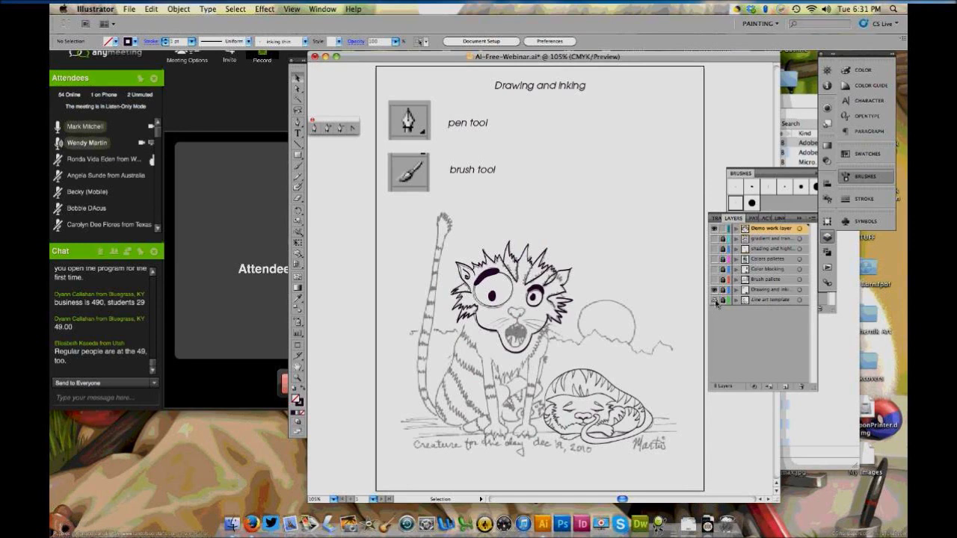
Draw freehand Paintbrush test strokes above the cat with the Color blocking layer temporarily shown, and delete them
{"action": "left_click", "coordinate": [714, 269]}
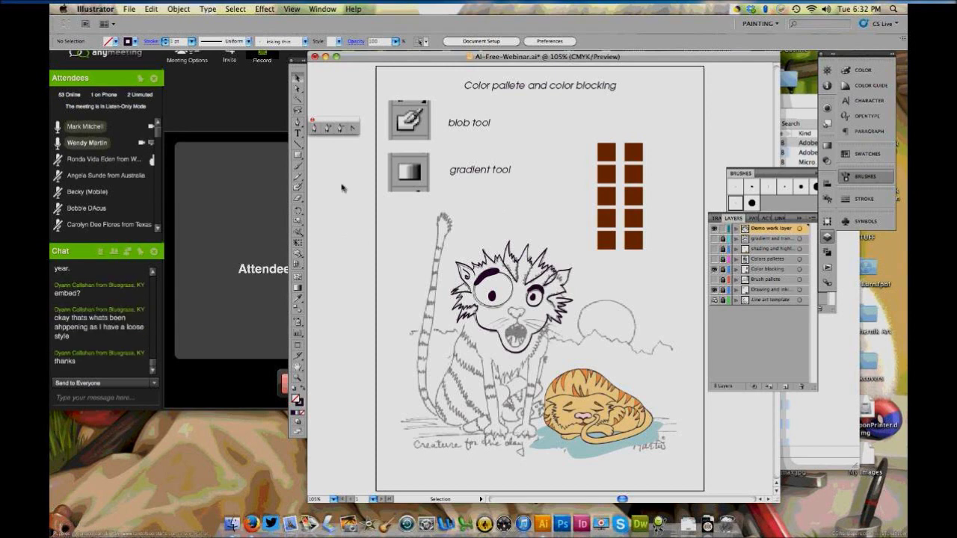
{"action": "left_click", "coordinate": [300, 168]}
{"action": "mouse_move", "coordinate": [341, 268]}
{"action": "left_mouse_down"}
{"action": "mouse_move", "coordinate": [401, 244]}
{"action": "mouse_move", "coordinate": [422, 249]}
{"action": "mouse_move", "coordinate": [551, 175]}
{"action": "mouse_move", "coordinate": [553, 208]}
{"action": "mouse_move", "coordinate": [581, 247]}
{"action": "left_mouse_up"}
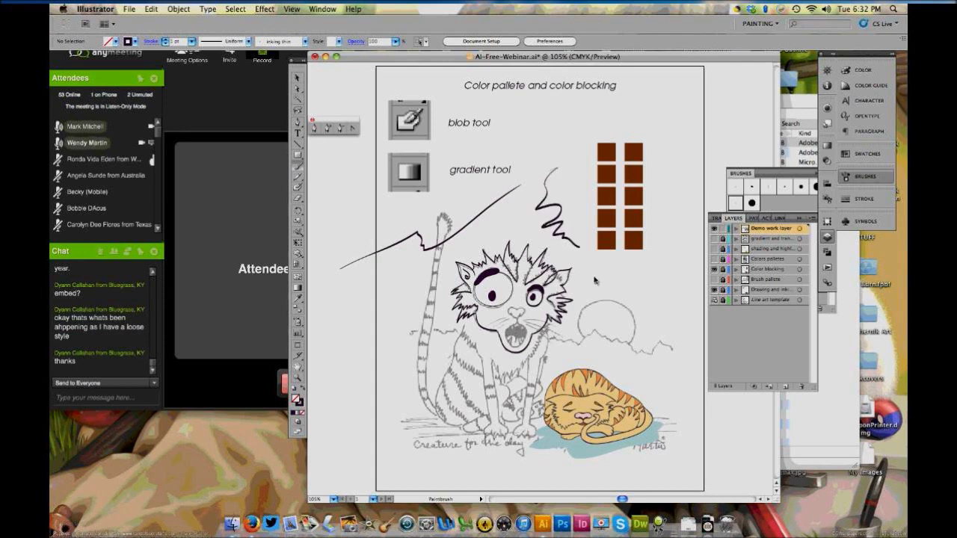
{"action": "left_click", "coordinate": [297, 79]}
{"action": "left_click", "coordinate": [407, 248]}
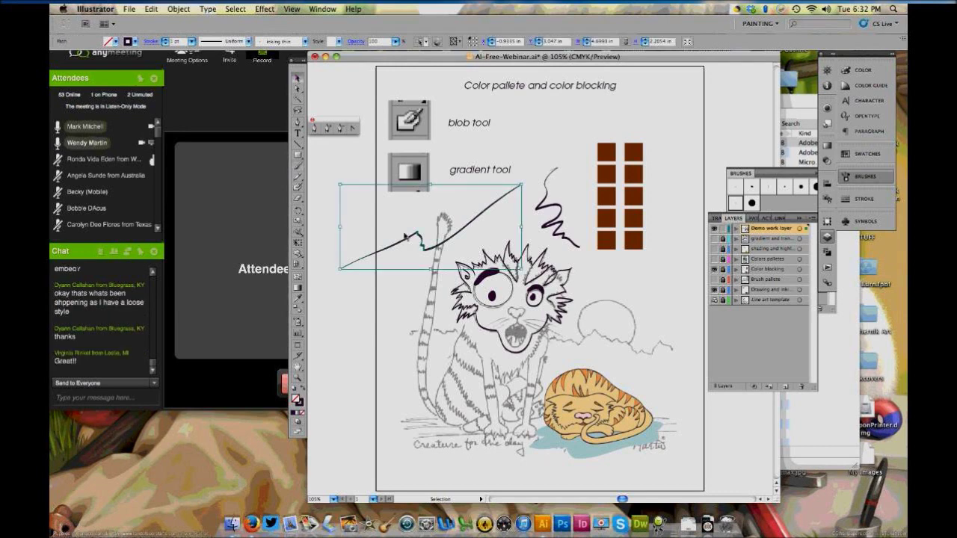
{"action": "key", "text": "Delete"}
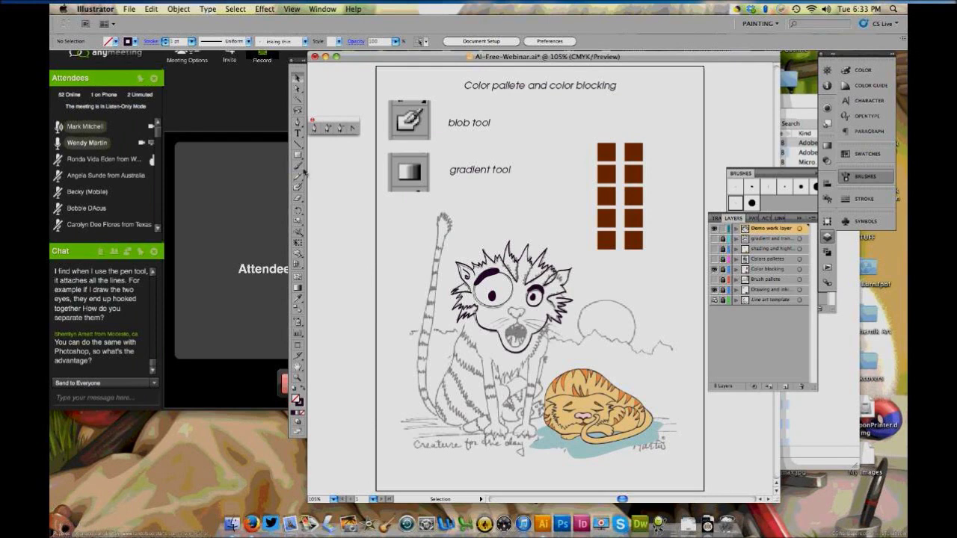
{"action": "left_click", "coordinate": [714, 269]}
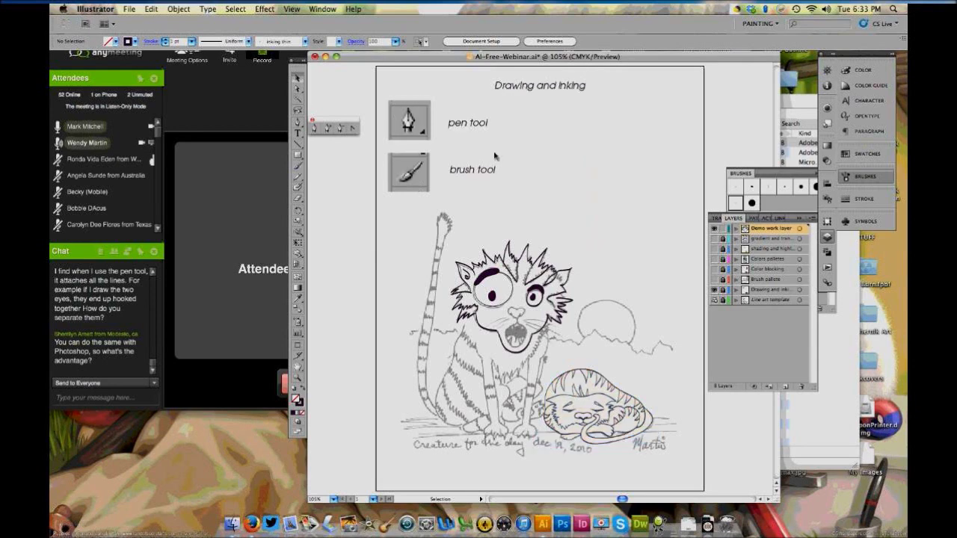
Draw overlapping freehand Paintbrush squiggles in the empty area above the cat, beside the brush tool label
{"action": "mouse_move", "coordinate": [504, 158]}
{"action": "left_mouse_down"}
{"action": "mouse_move", "coordinate": [437, 149]}
{"action": "mouse_move", "coordinate": [395, 206]}
{"action": "left_mouse_up"}
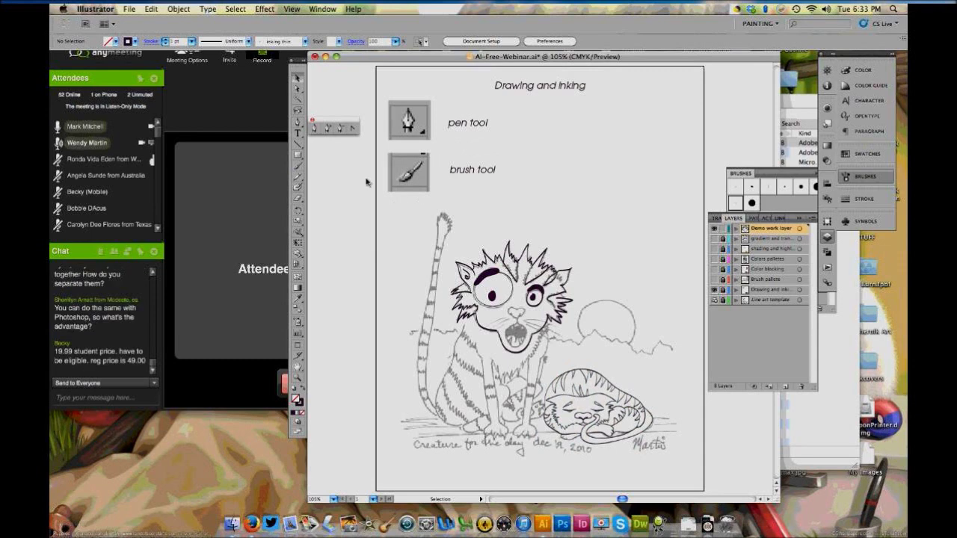
{"action": "left_click", "coordinate": [299, 169]}
{"action": "mouse_move", "coordinate": [512, 183]}
{"action": "left_mouse_down"}
{"action": "mouse_move", "coordinate": [565, 235]}
{"action": "mouse_move", "coordinate": [599, 176]}
{"action": "left_mouse_up"}
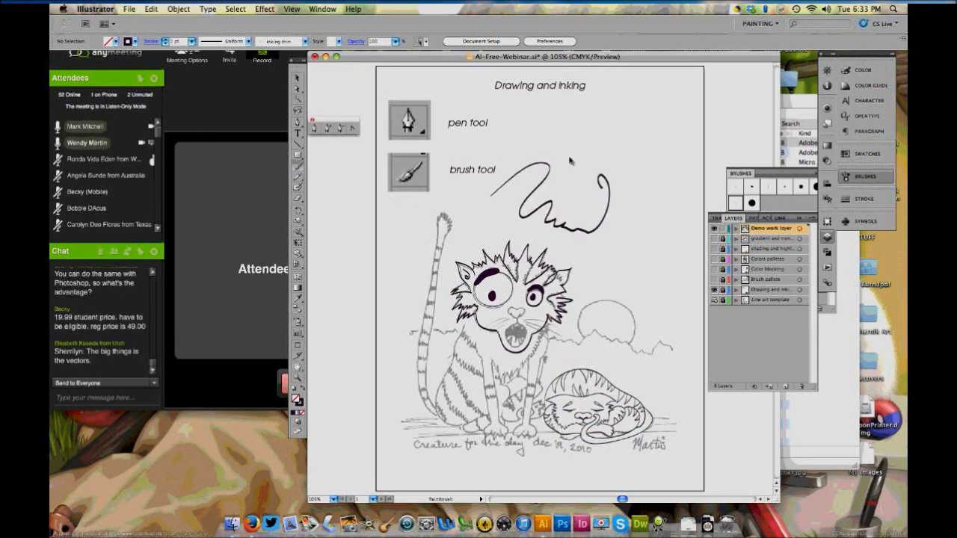
{"action": "mouse_move", "coordinate": [557, 139]}
{"action": "left_mouse_down"}
{"action": "mouse_move", "coordinate": [561, 181]}
{"action": "mouse_move", "coordinate": [579, 151]}
{"action": "left_mouse_up"}
Select one of the overlapping brush squiggles on its own to show it is a separate path, and deselect it
{"action": "left_click", "coordinate": [298, 77]}
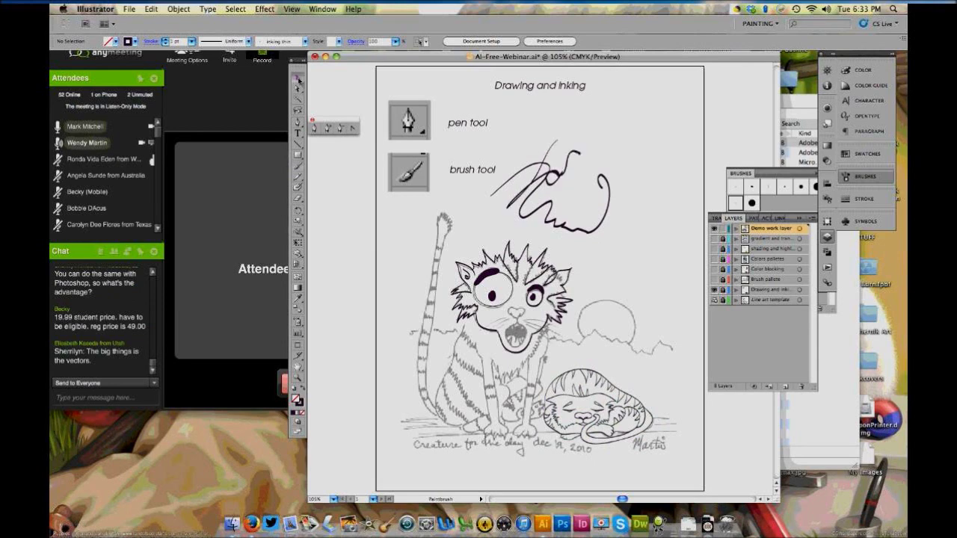
{"action": "left_click", "coordinate": [539, 168]}
{"action": "left_click", "coordinate": [614, 191]}
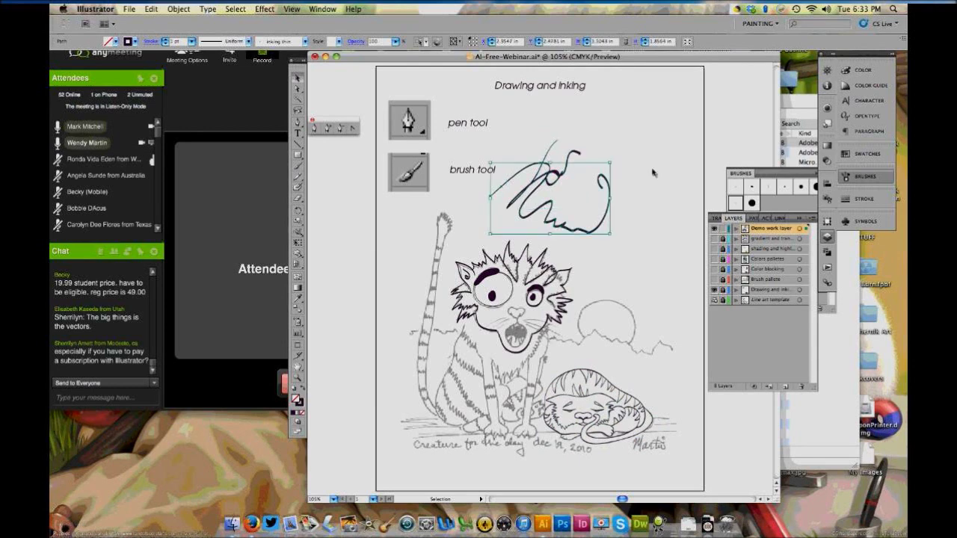
{"action": "left_click", "coordinate": [647, 175]}
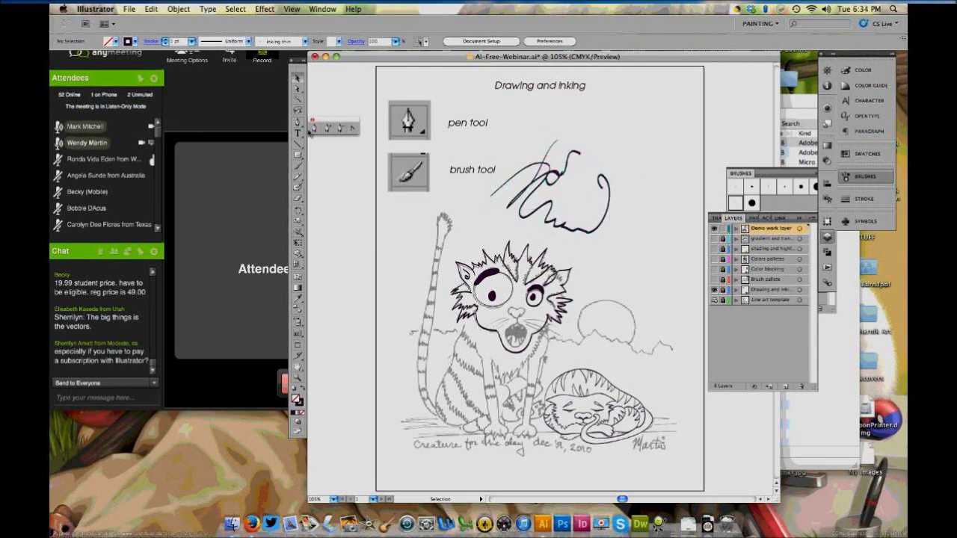
Draw a closed, straight-sided polygon with the Pen tool above the brush squiggles, beside the pen tool label
{"action": "left_click", "coordinate": [311, 129]}
{"action": "left_click", "coordinate": [537, 127]}
{"action": "left_click", "coordinate": [586, 118]}
{"action": "left_click", "coordinate": [622, 139]}
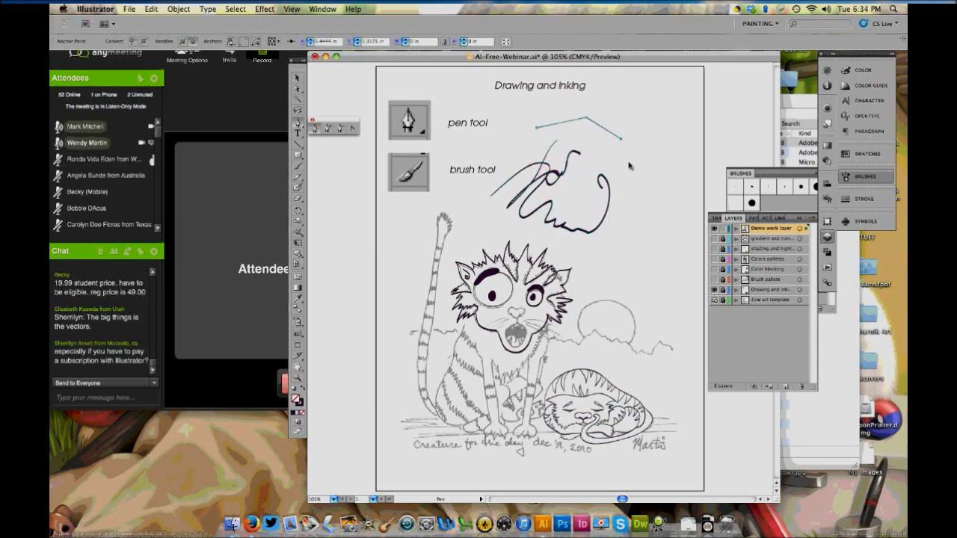
{"action": "left_click", "coordinate": [628, 174]}
{"action": "left_click", "coordinate": [505, 153]}
{"action": "left_click", "coordinate": [512, 120]}
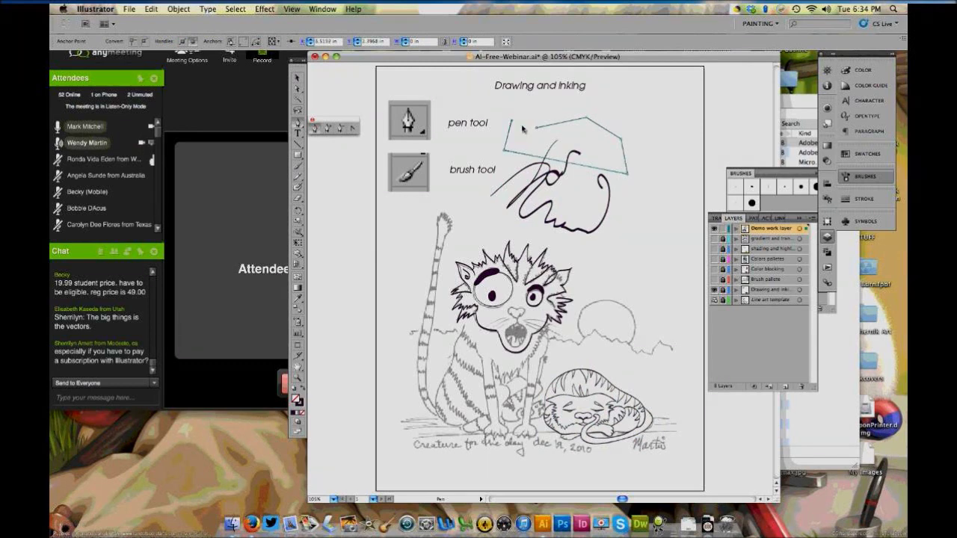
{"action": "left_click", "coordinate": [536, 128]}
Draw a closed, curved path with the Pen tool overlapping the polygon's right end
{"action": "left_click", "coordinate": [617, 105]}
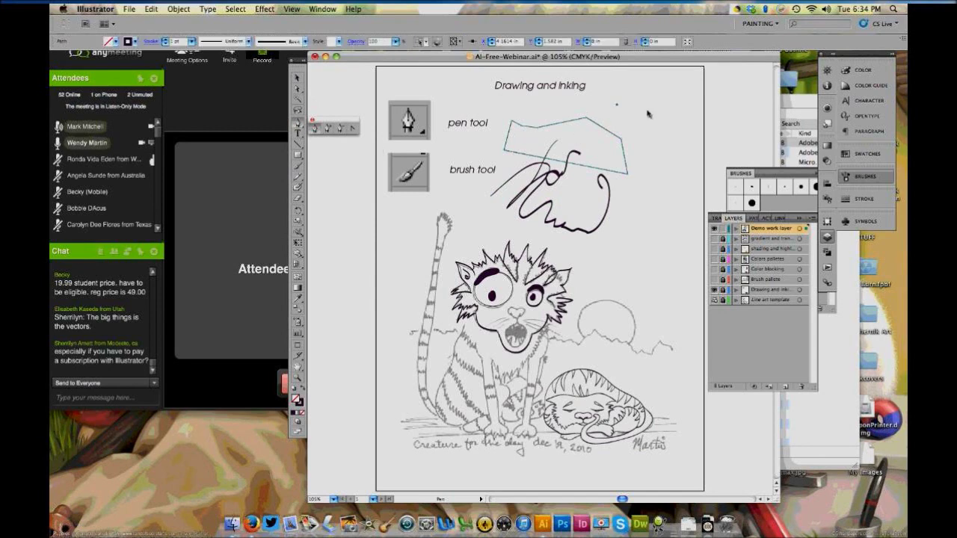
{"action": "left_click_drag", "start_coordinate": [645, 115], "coordinate": [651, 147]}
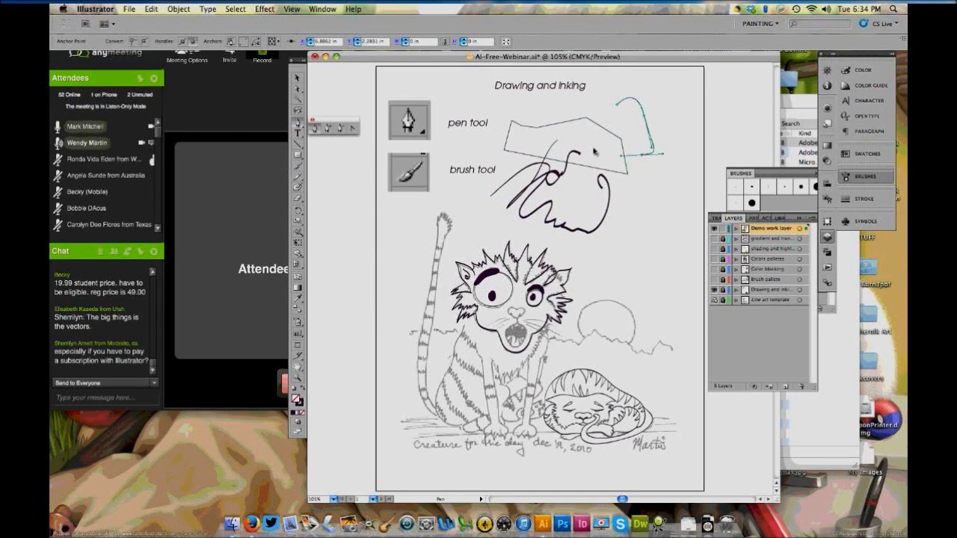
{"action": "left_click_drag", "start_coordinate": [590, 111], "coordinate": [640, 116]}
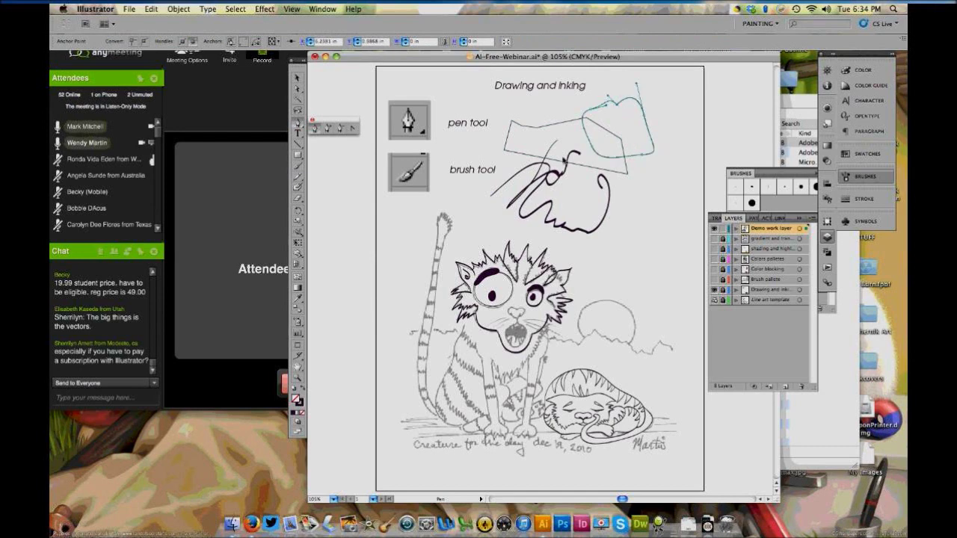
Undo the Pen tool test shapes and the freehand brush squiggles above the cat
{"action": "key", "text": "v"}
{"action": "key", "text": "super+z"}
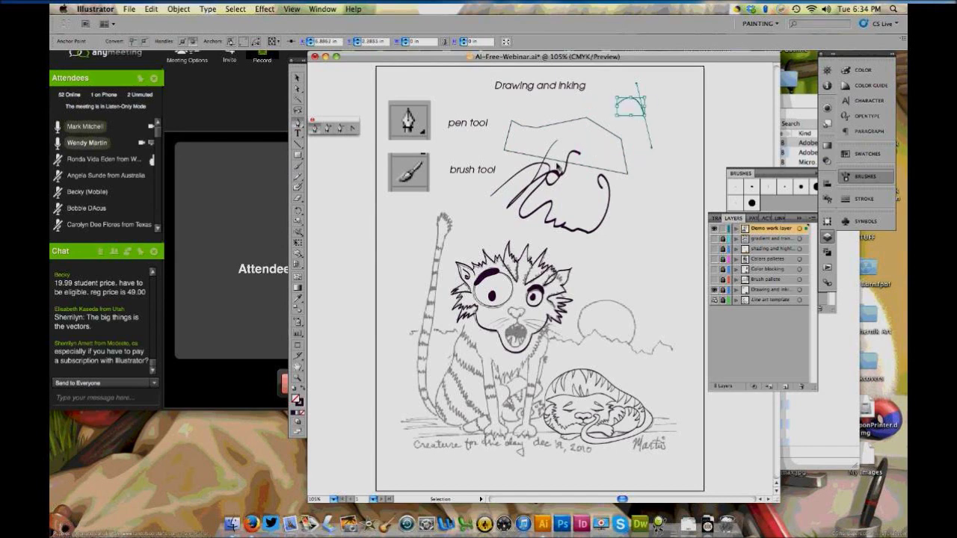
{"action": "key", "text": "super+z"}
{"action": "key", "text": "super+z"}
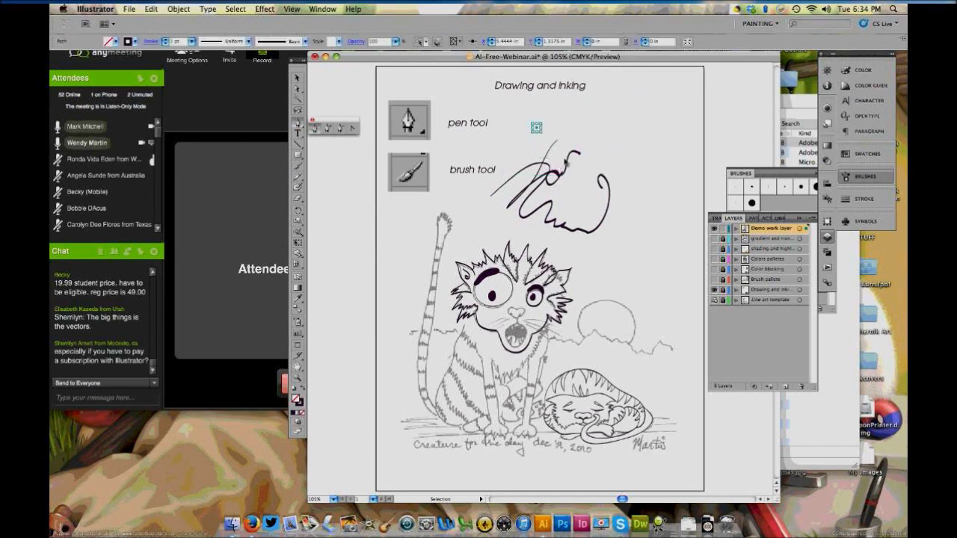
{"action": "key", "text": "super+z"}
{"action": "key", "text": "super+z"}
{"action": "key", "text": "p"}
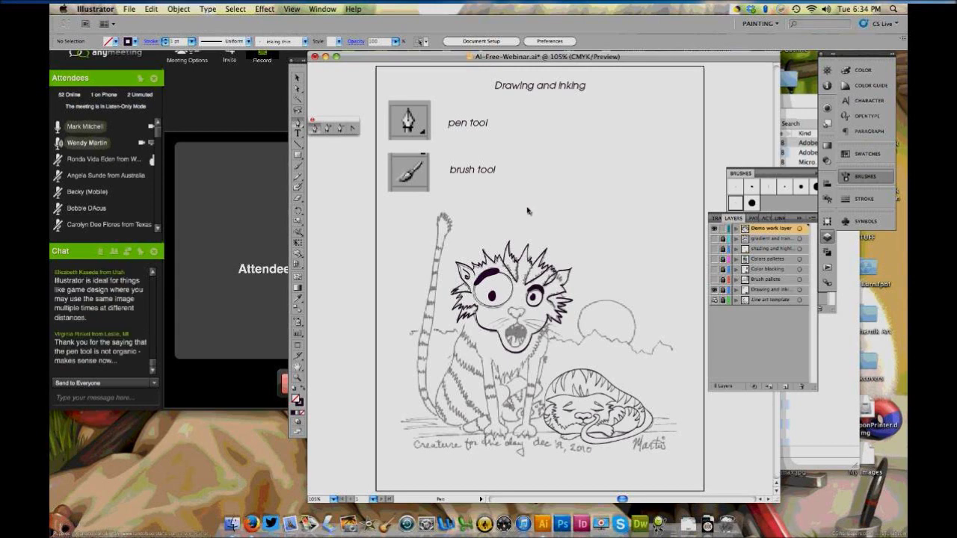
Select the inked cat face, scale it up to about 10.1 by 9.4 in, and move it past the artboard's left edge
{"action": "key", "text": "v"}
{"action": "left_click_drag", "start_coordinate": [430, 240], "coordinate": [605, 350]}
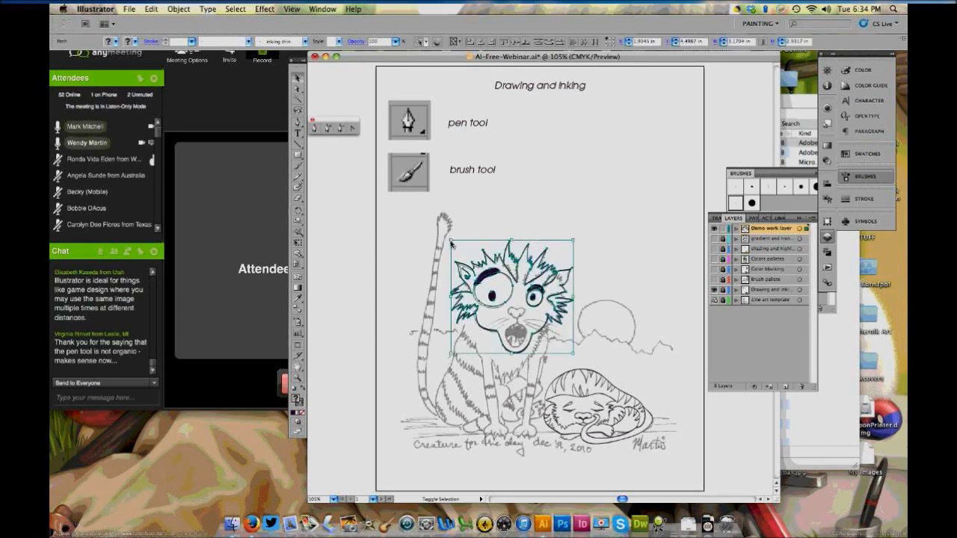
{"action": "left_click_drag", "start_coordinate": [451, 242], "coordinate": [348, 211]}
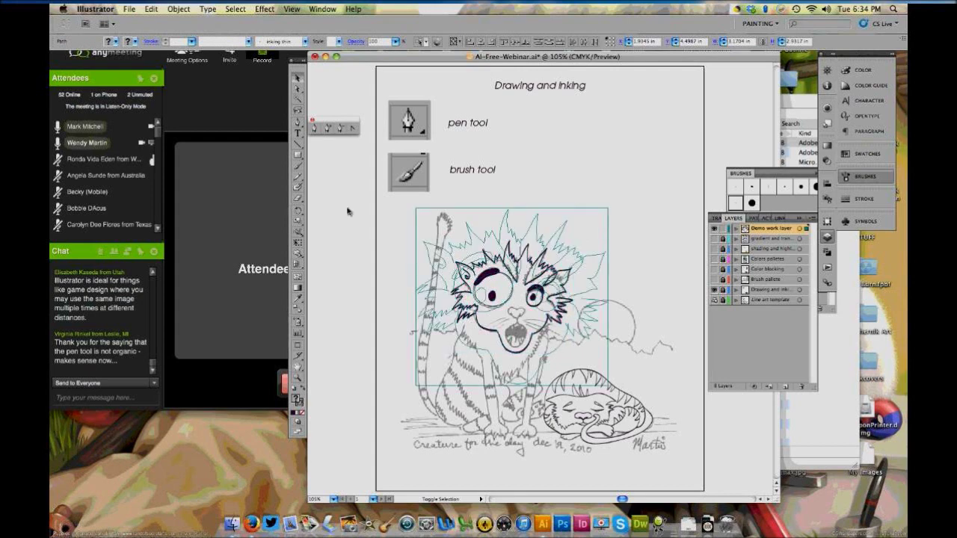
{"action": "left_click_drag", "start_coordinate": [348, 212], "coordinate": [484, 296]}
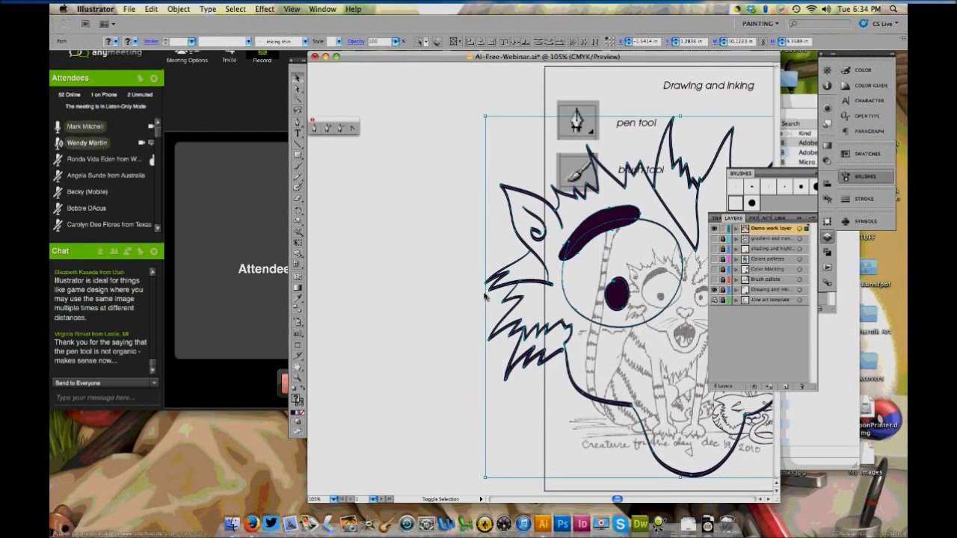
{"action": "left_click_drag", "start_coordinate": [485, 296], "coordinate": [421, 399]}
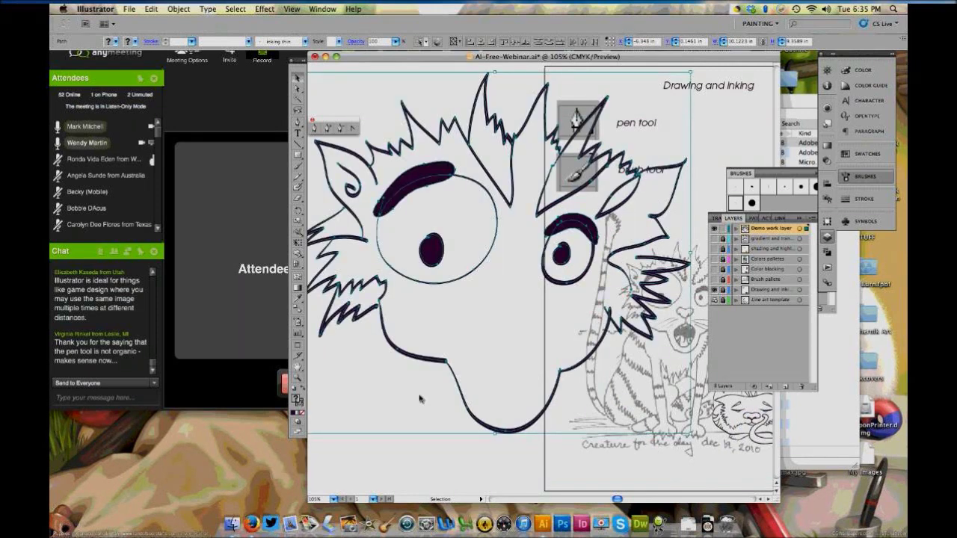
{"action": "left_click", "coordinate": [421, 411]}
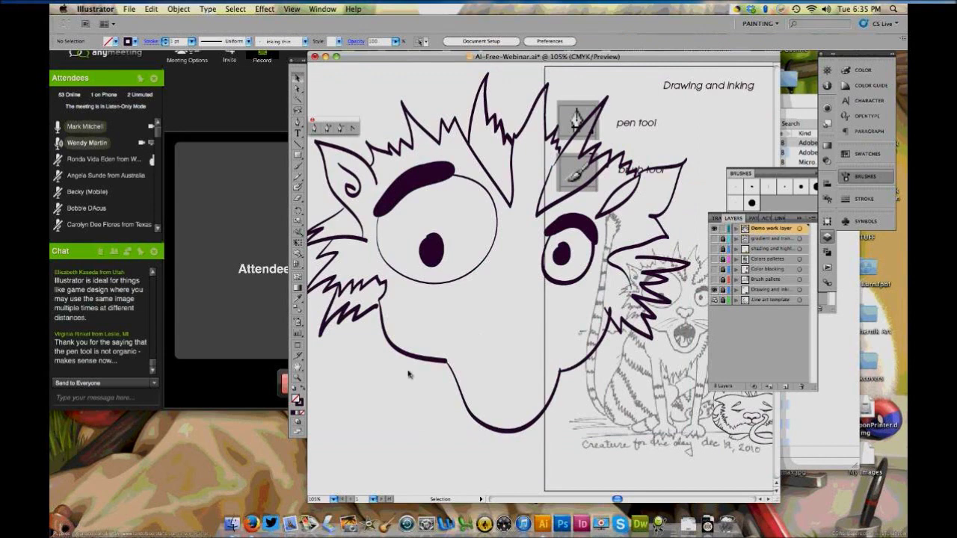
Undo the move and enlargement of the inked cat face and leave it deselected
{"action": "key", "text": "a"}
{"action": "key", "text": "super+z"}
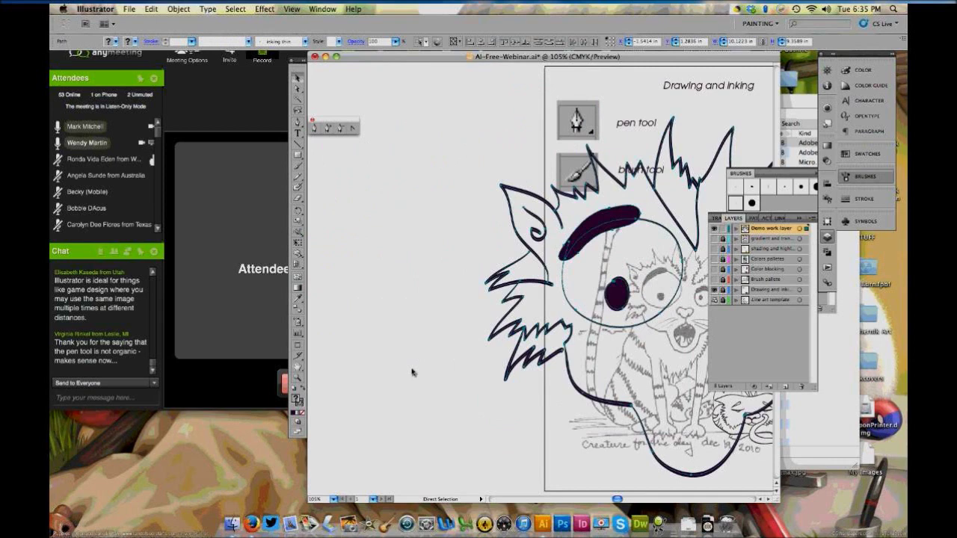
{"action": "key", "text": "v"}
{"action": "left_click", "coordinate": [603, 244]}
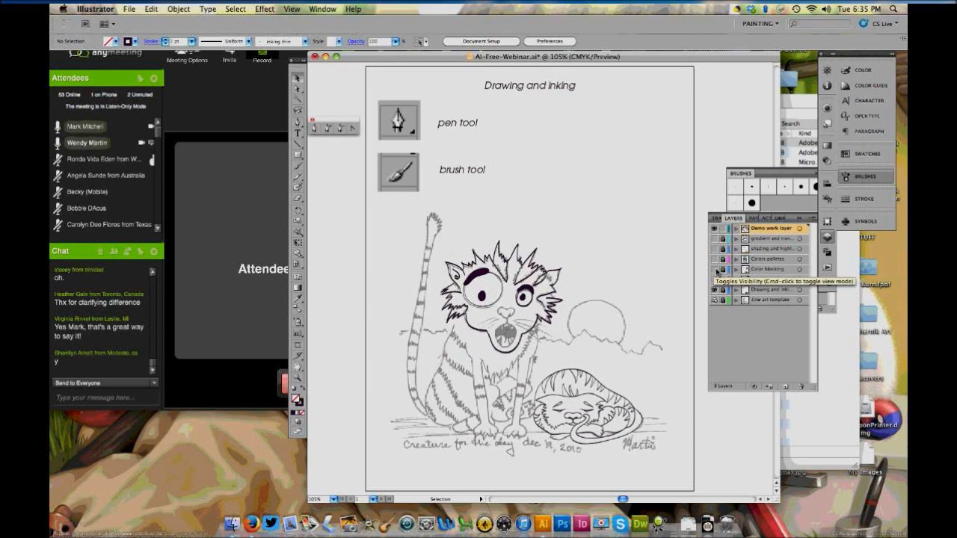
Show the Color blocking and Colors palettes layers and hide the Demo work layer
{"action": "left_click", "coordinate": [715, 270]}
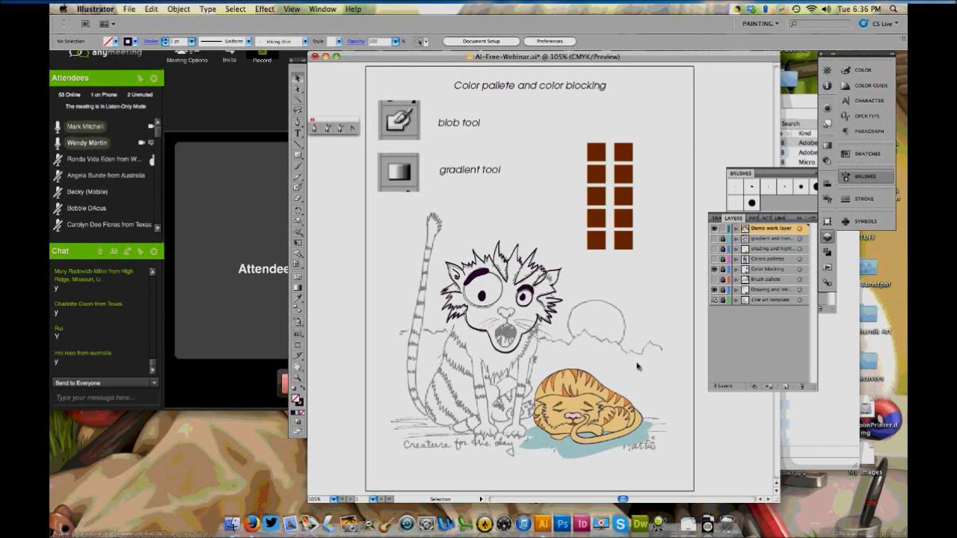
{"action": "left_click", "coordinate": [716, 270]}
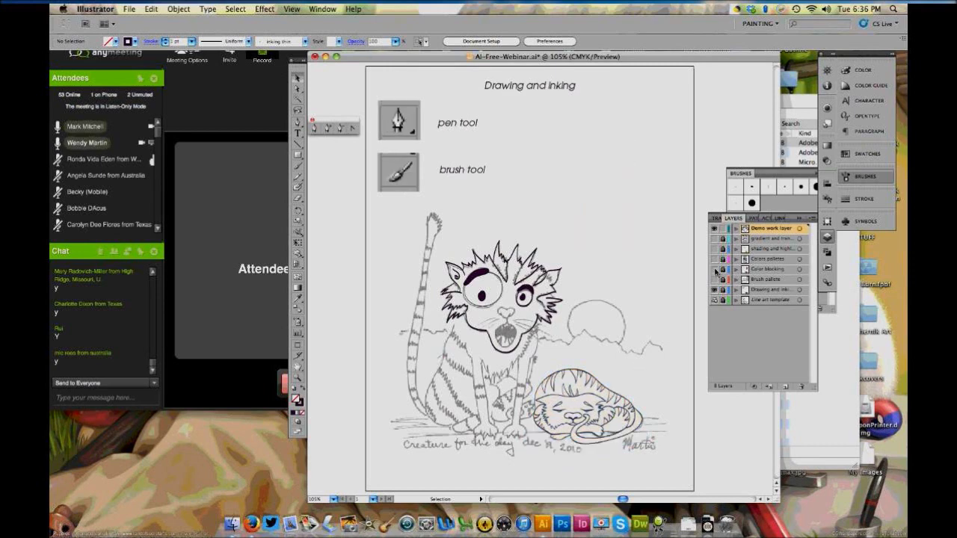
{"action": "left_click", "coordinate": [715, 270]}
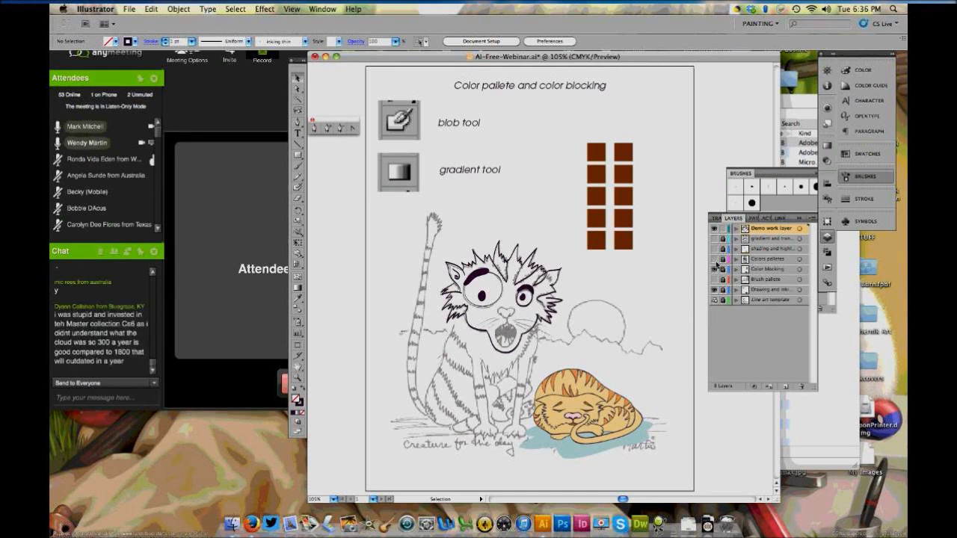
{"action": "left_click", "coordinate": [716, 260]}
{"action": "left_click", "coordinate": [716, 259]}
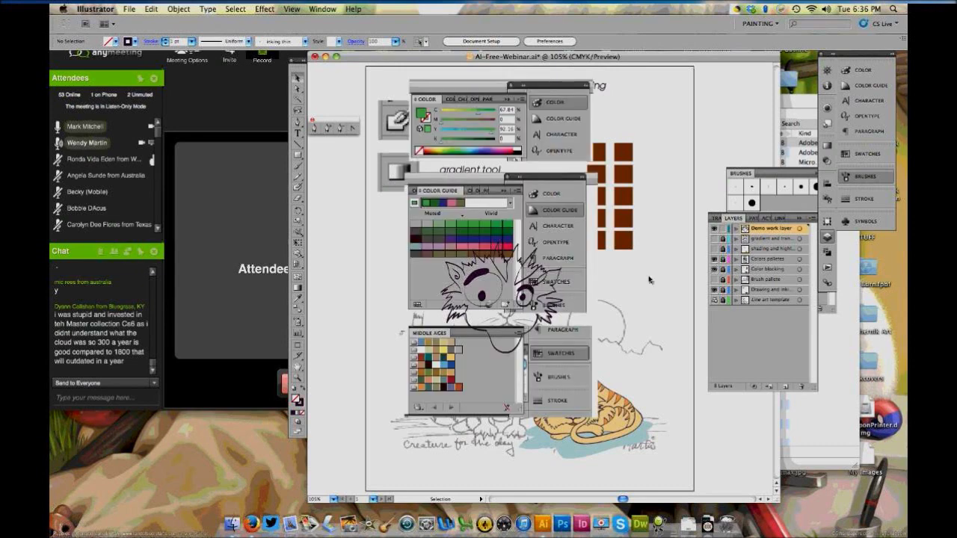
{"action": "left_click", "coordinate": [714, 229]}
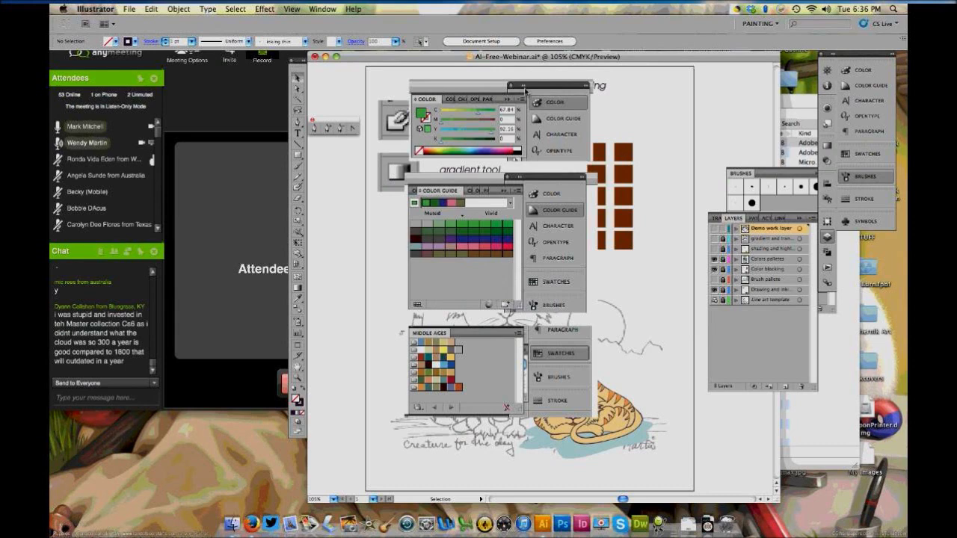
Examine the available color modes, the default swatches and the full set of Color Guide harmony colors
{"action": "left_click", "coordinate": [865, 72]}
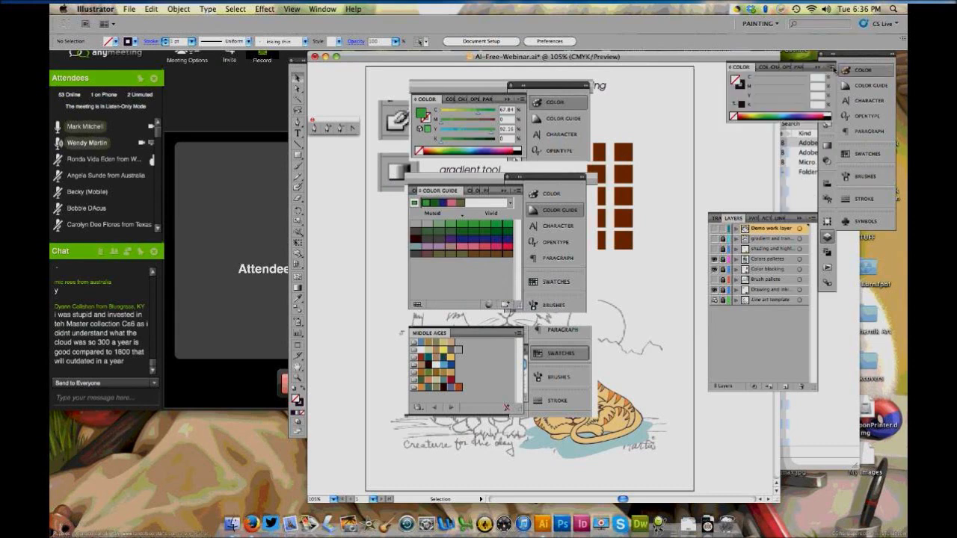
{"action": "left_click", "coordinate": [832, 67]}
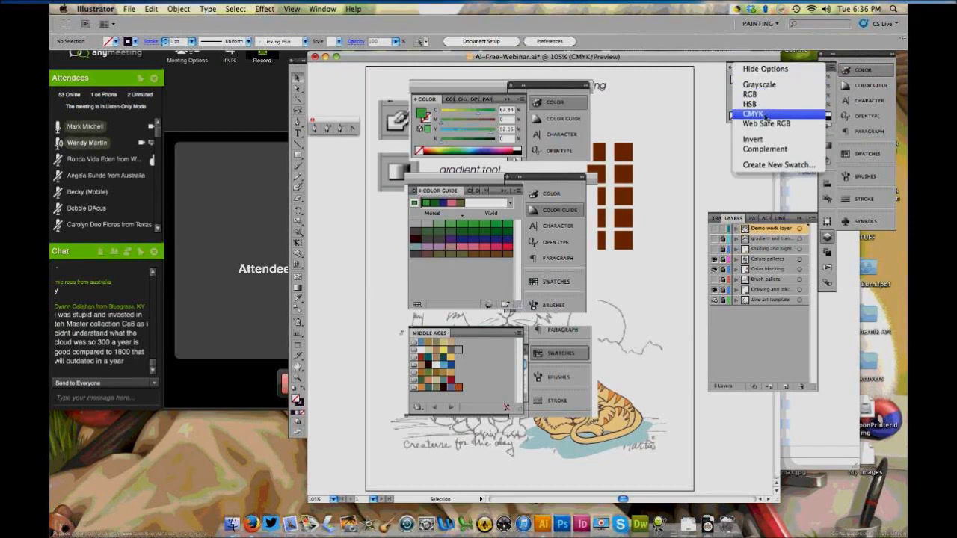
{"action": "left_click", "coordinate": [661, 127]}
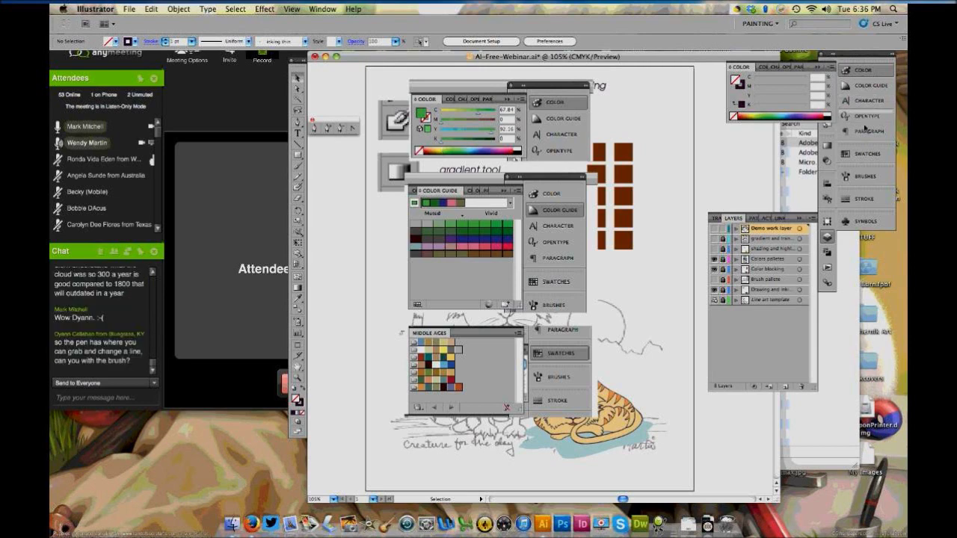
{"action": "left_click", "coordinate": [868, 154]}
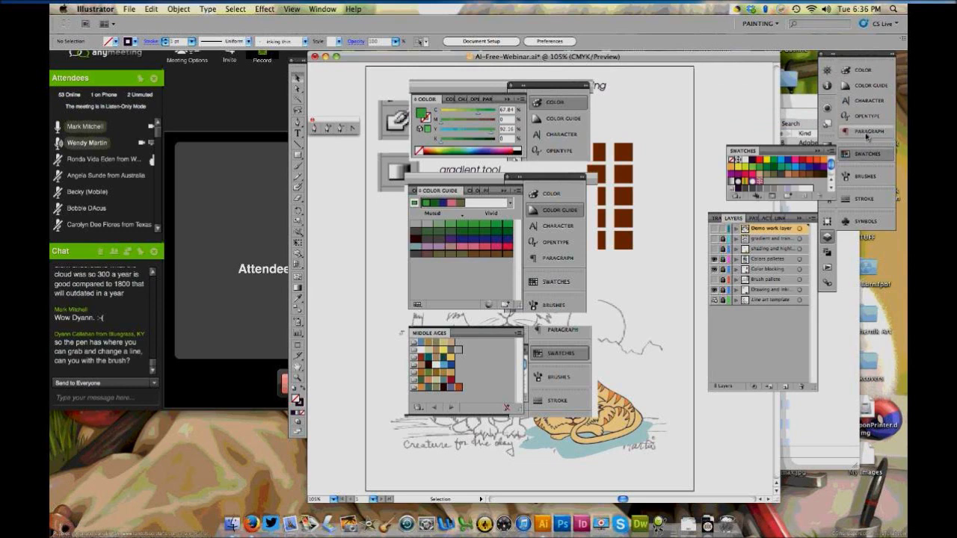
{"action": "left_click", "coordinate": [863, 93]}
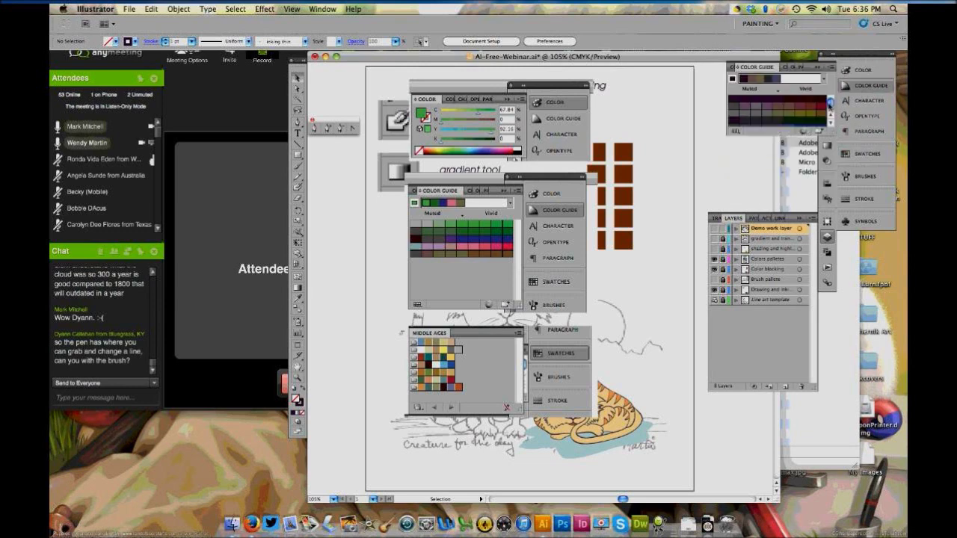
{"action": "left_click_drag", "start_coordinate": [825, 133], "coordinate": [816, 191]}
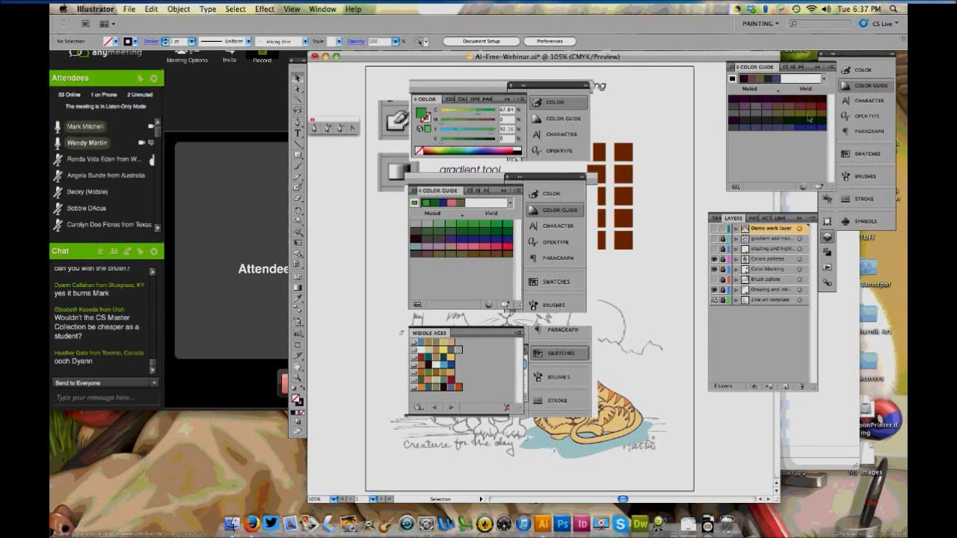
Load the Middle Ages swatch library from the Art History collection and enlarge it to show all its color groups
{"action": "left_click", "coordinate": [870, 159]}
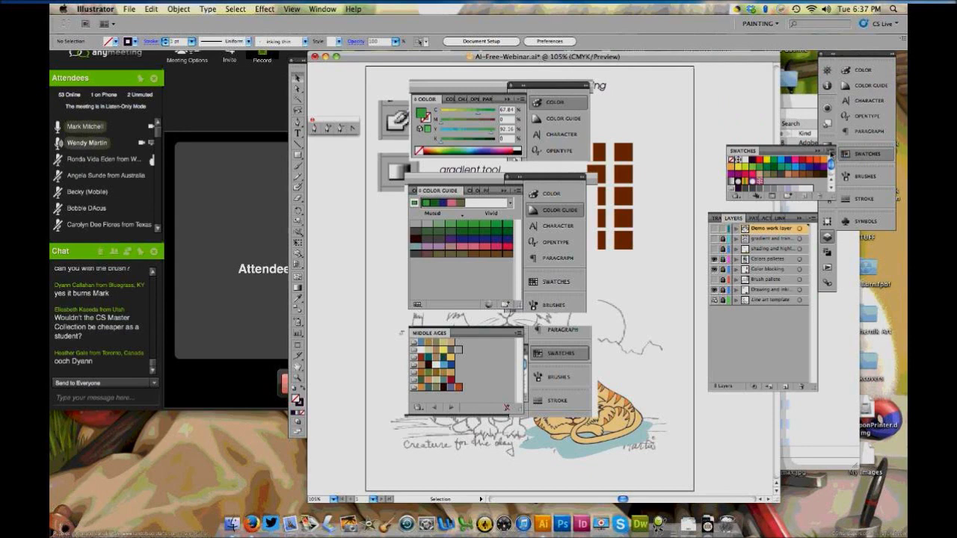
{"action": "left_click", "coordinate": [831, 153]}
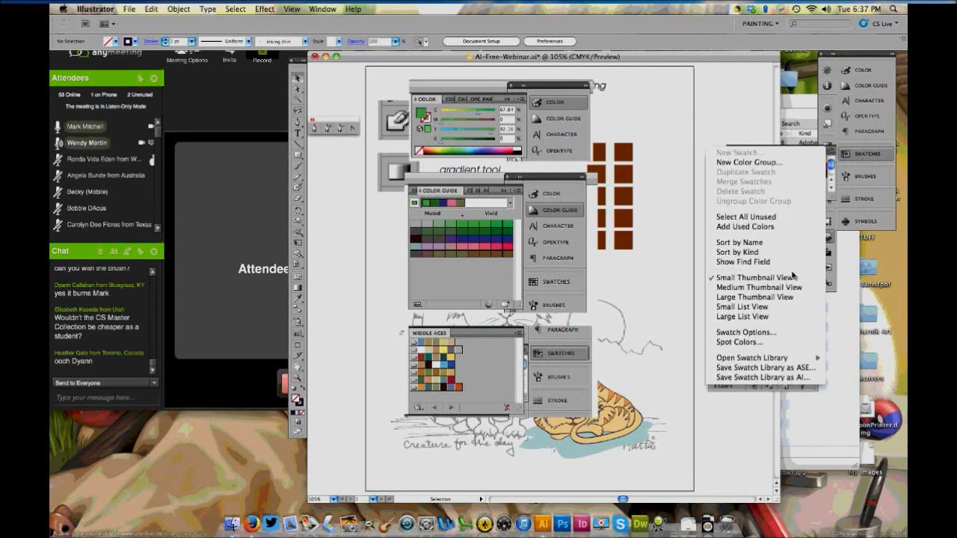
{"action": "mouse_move", "coordinate": [748, 358]}
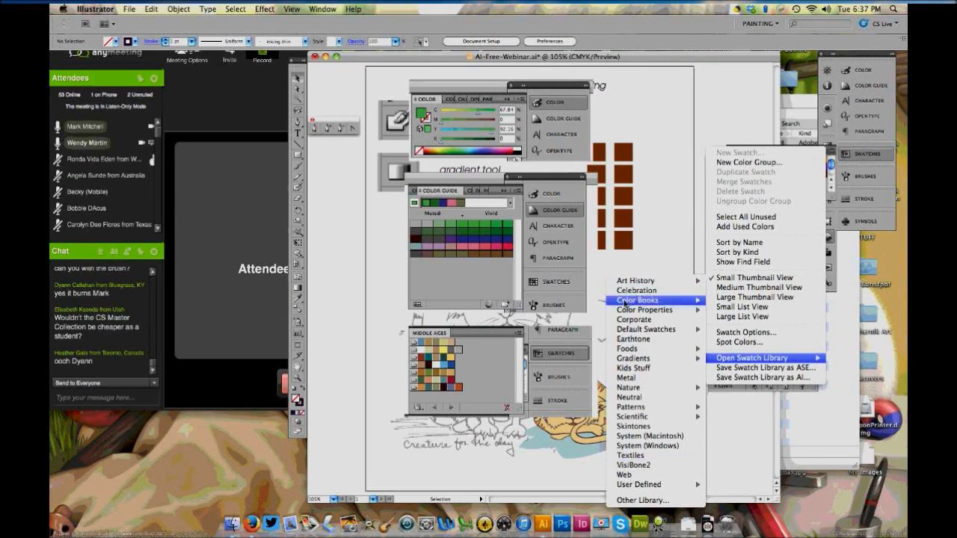
{"action": "mouse_move", "coordinate": [632, 282]}
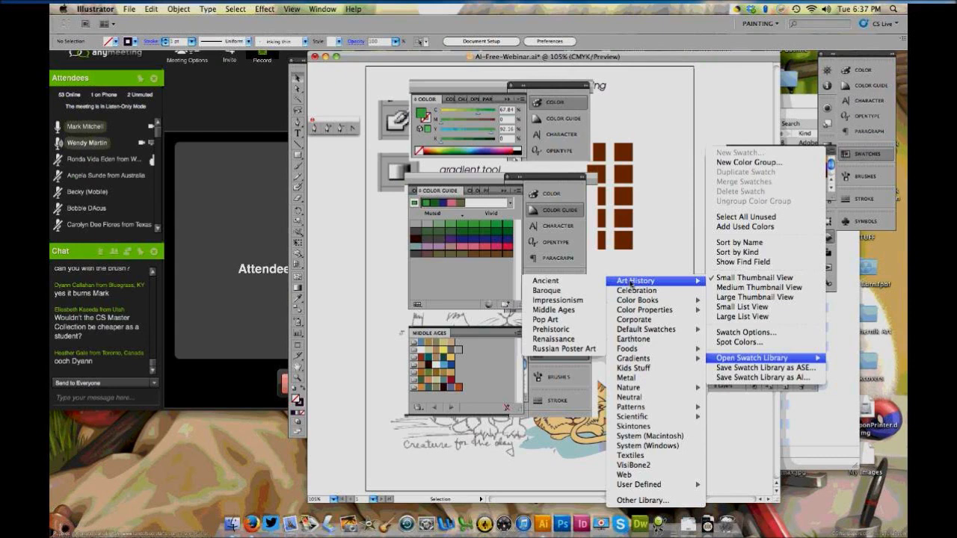
{"action": "left_click", "coordinate": [575, 312]}
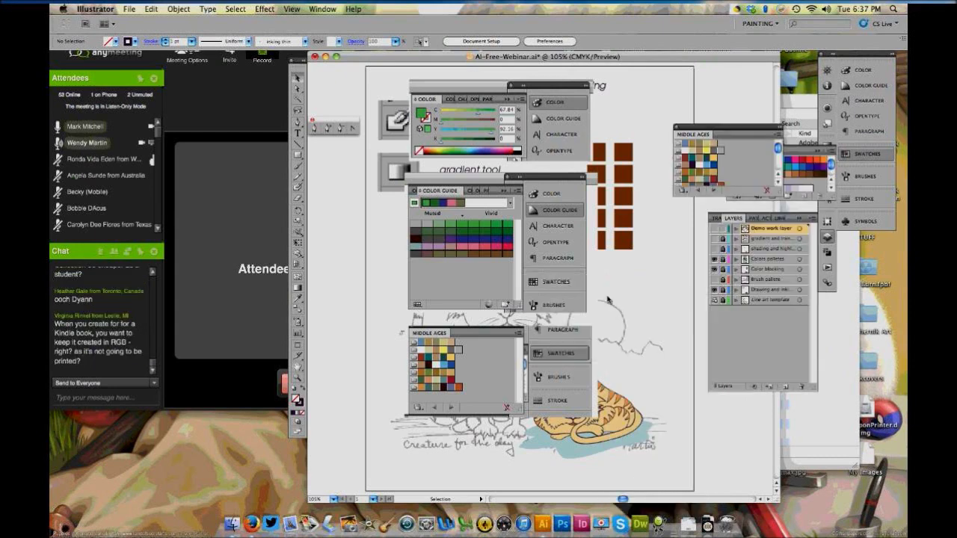
{"action": "left_click_drag", "start_coordinate": [780, 194], "coordinate": [782, 274]}
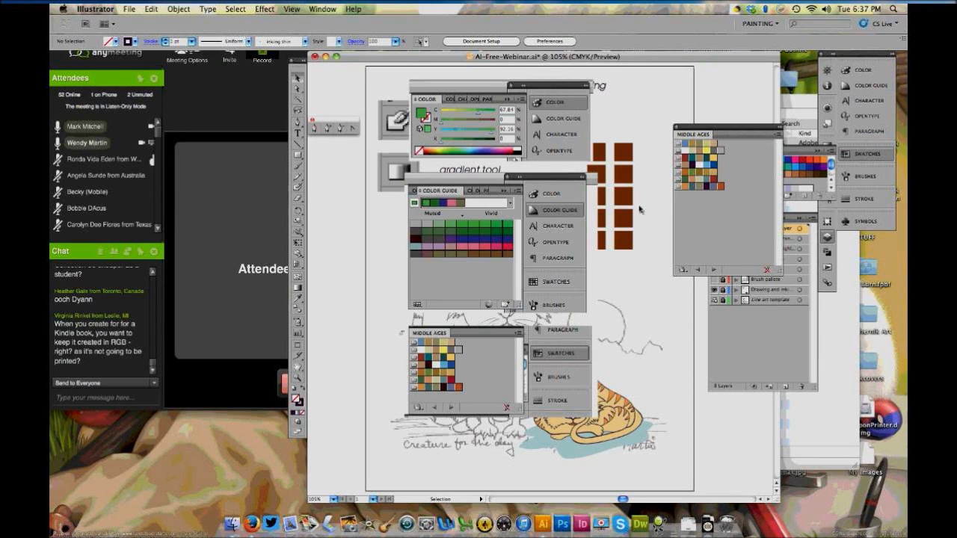
Hide the Colors palettes layer and show the Demo work layer again
{"action": "left_click", "coordinate": [754, 349]}
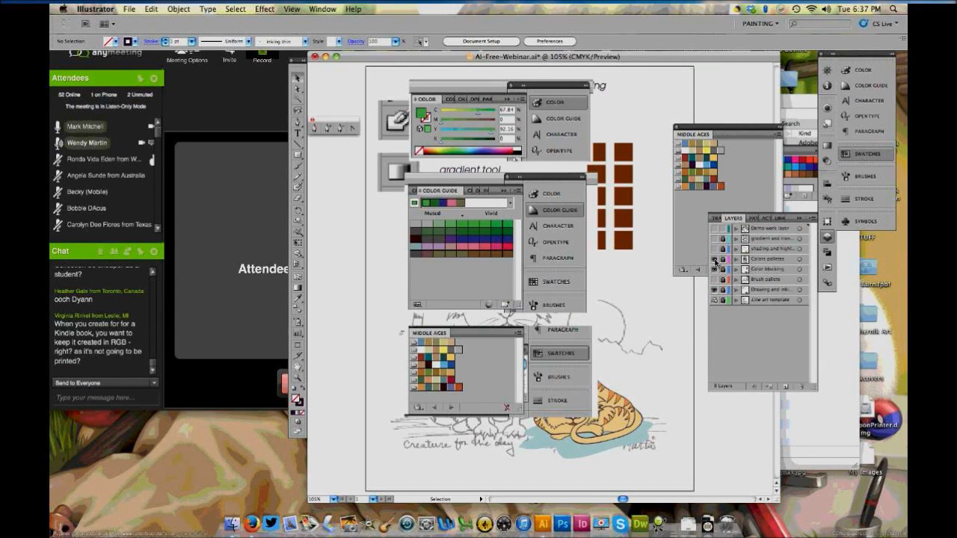
{"action": "left_click", "coordinate": [714, 260]}
{"action": "left_click", "coordinate": [714, 229]}
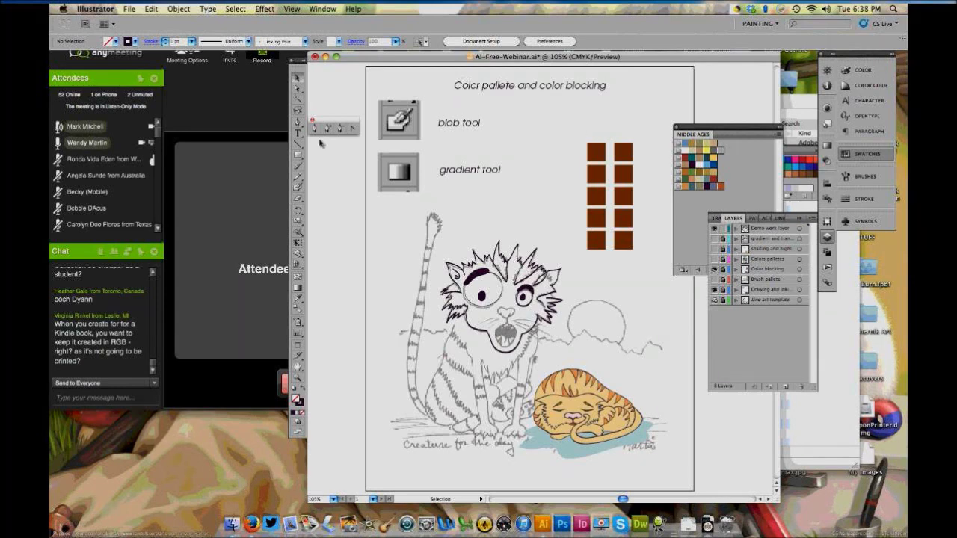
Examine the CMYK and RGB options for the document color mode without changing the setting
{"action": "left_click", "coordinate": [131, 10]}
{"action": "mouse_move", "coordinate": [210, 255]}
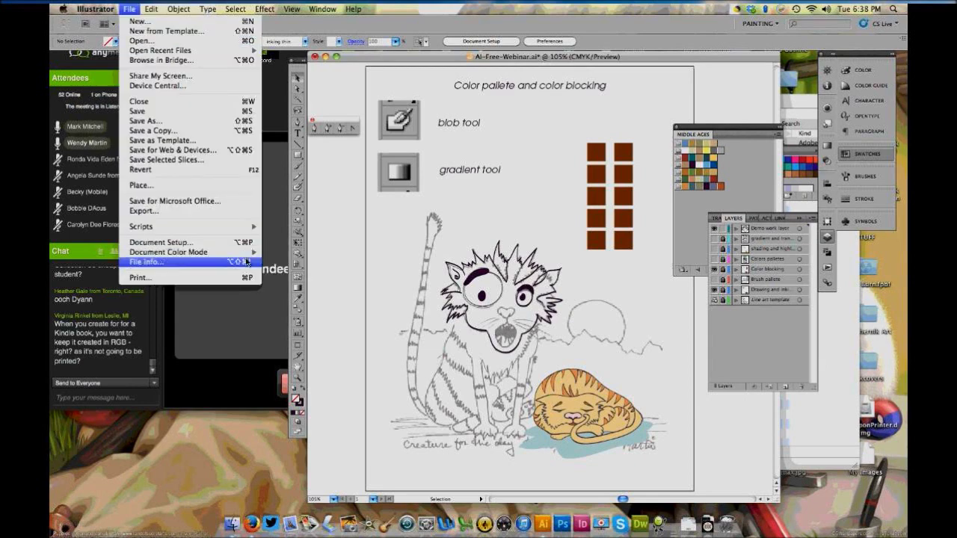
{"action": "mouse_move", "coordinate": [247, 252]}
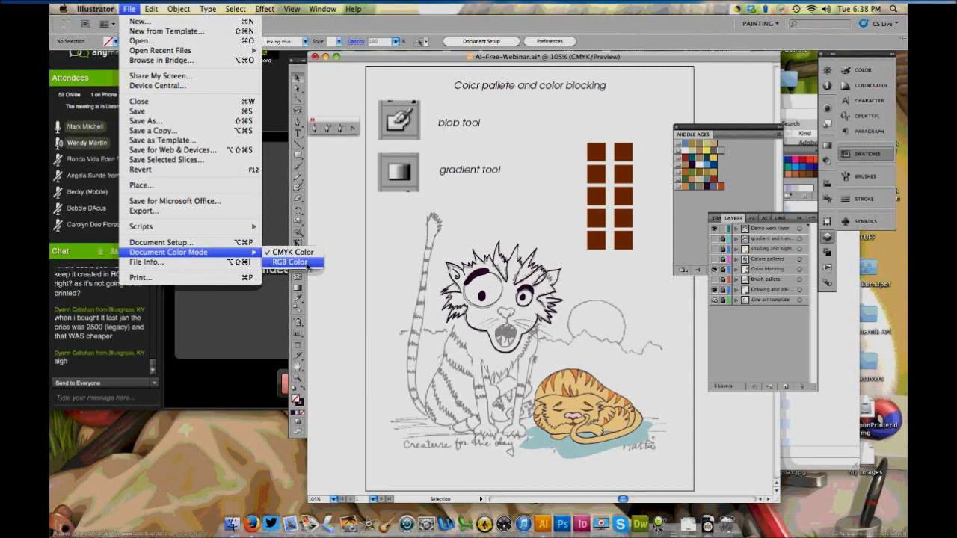
{"action": "left_click", "coordinate": [273, 159]}
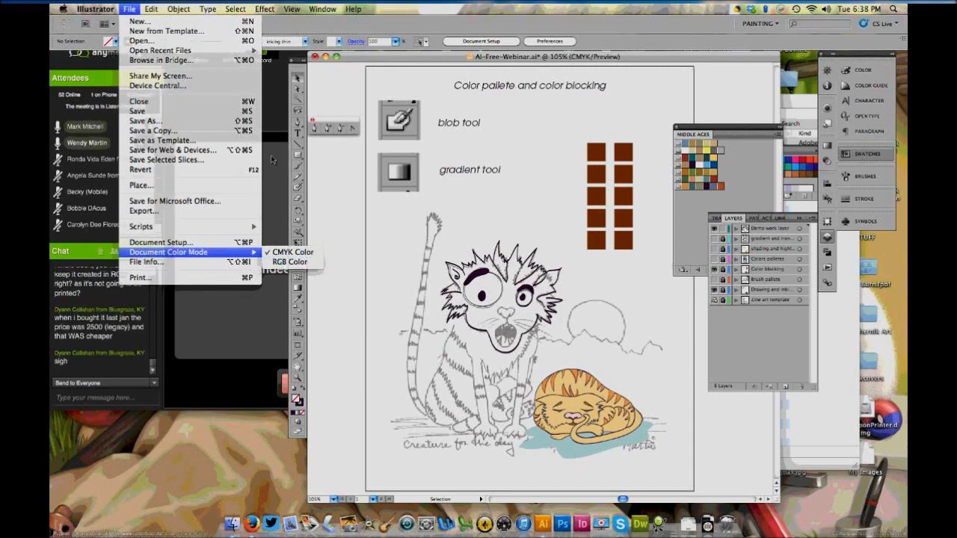
Sample a green fill from the color spectrum with RGB sliders, and set the color sliders to CMYK
{"action": "left_click", "coordinate": [871, 72]}
{"action": "left_click", "coordinate": [823, 69]}
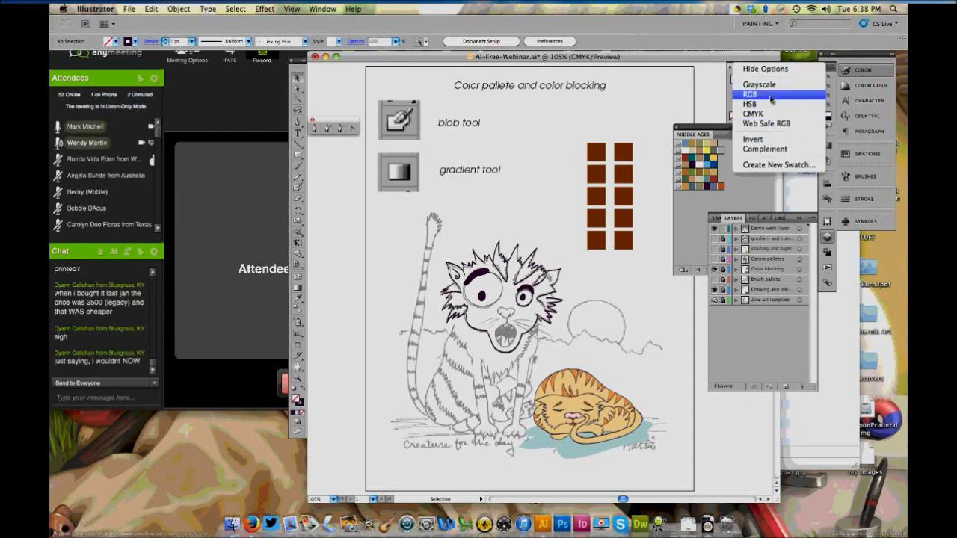
{"action": "left_click", "coordinate": [770, 96]}
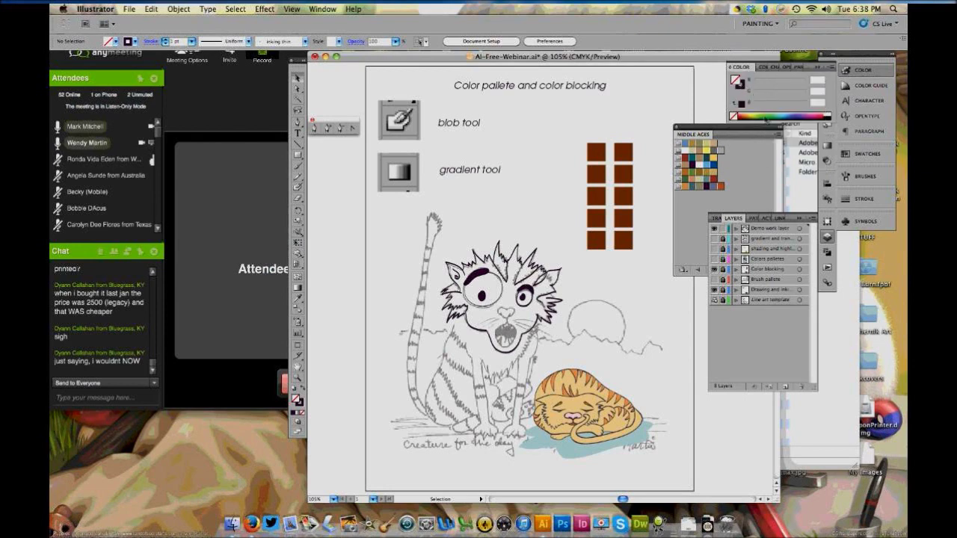
{"action": "left_click", "coordinate": [765, 117]}
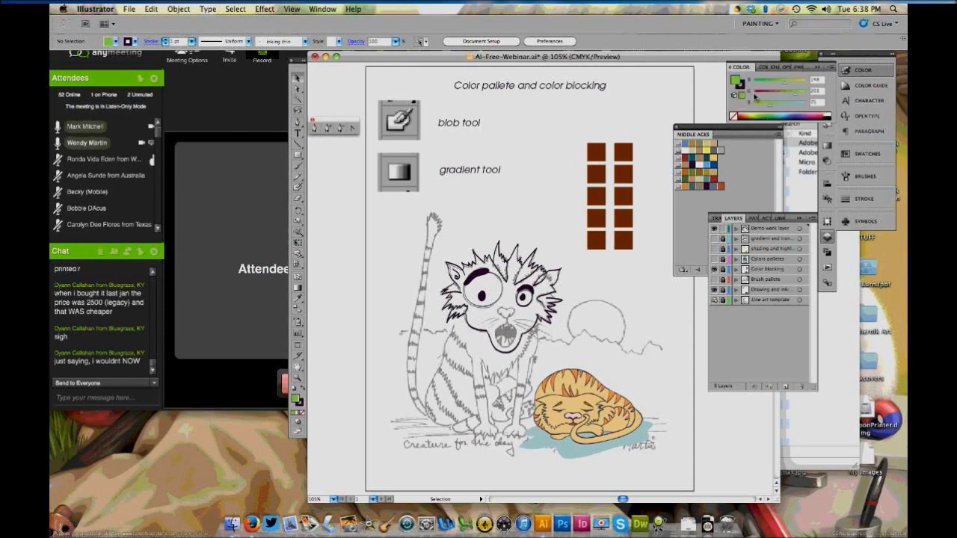
{"action": "left_click", "coordinate": [830, 68]}
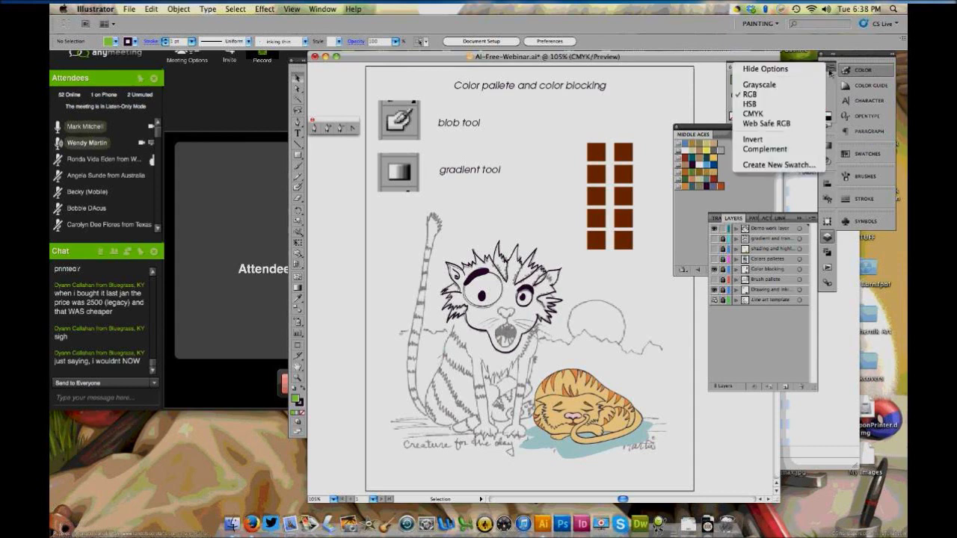
{"action": "left_click", "coordinate": [785, 113]}
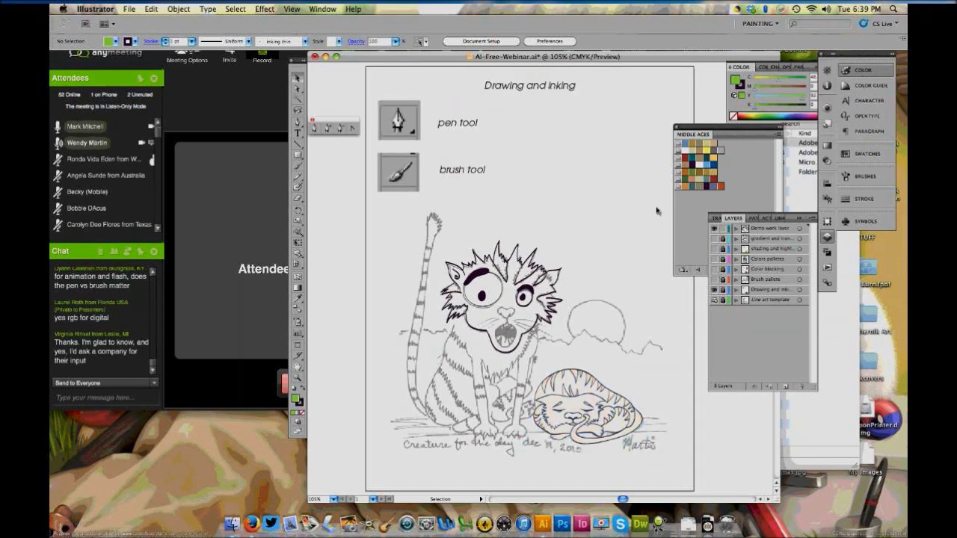
Show and unlock the Color blocking layer, checking its brown palette squares by selecting and deselecting the first one
{"action": "left_click", "coordinate": [715, 269]}
{"action": "left_click", "coordinate": [723, 270]}
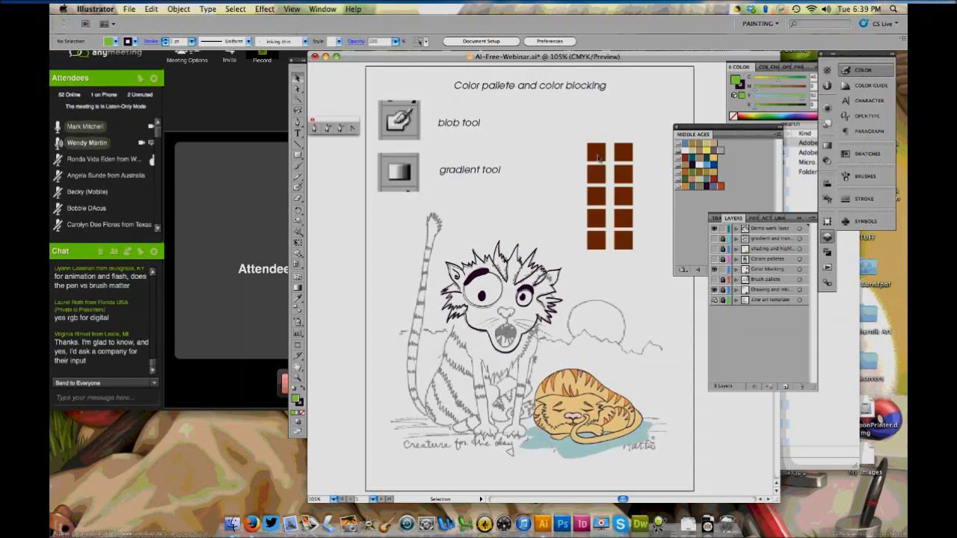
{"action": "left_click", "coordinate": [598, 157]}
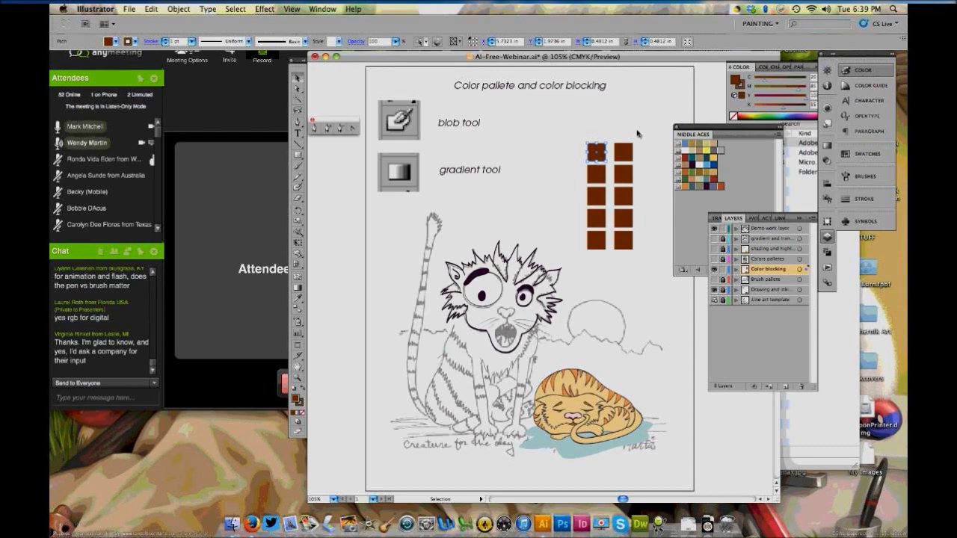
{"action": "left_click", "coordinate": [637, 133]}
Recolor five brown palette squares with Middle Ages swatches: blue, ochre, olive and tan, plus rust on the third square of the left column
{"action": "left_click", "coordinate": [685, 143]}
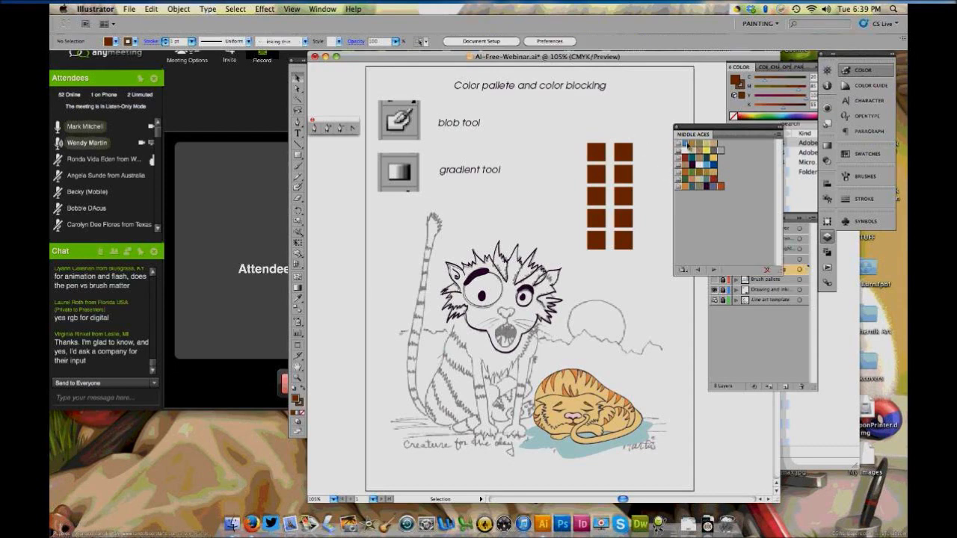
{"action": "left_click", "coordinate": [709, 161]}
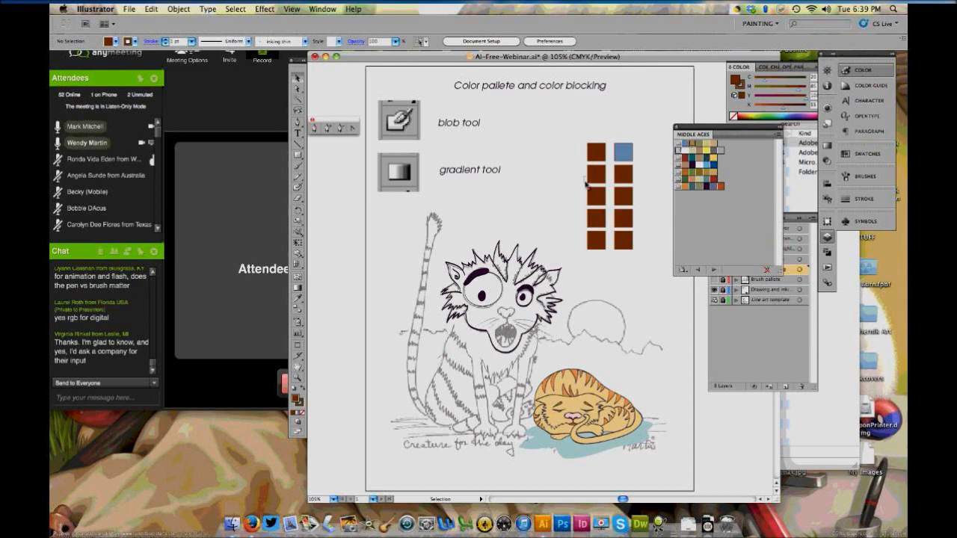
{"action": "left_click", "coordinate": [587, 180]}
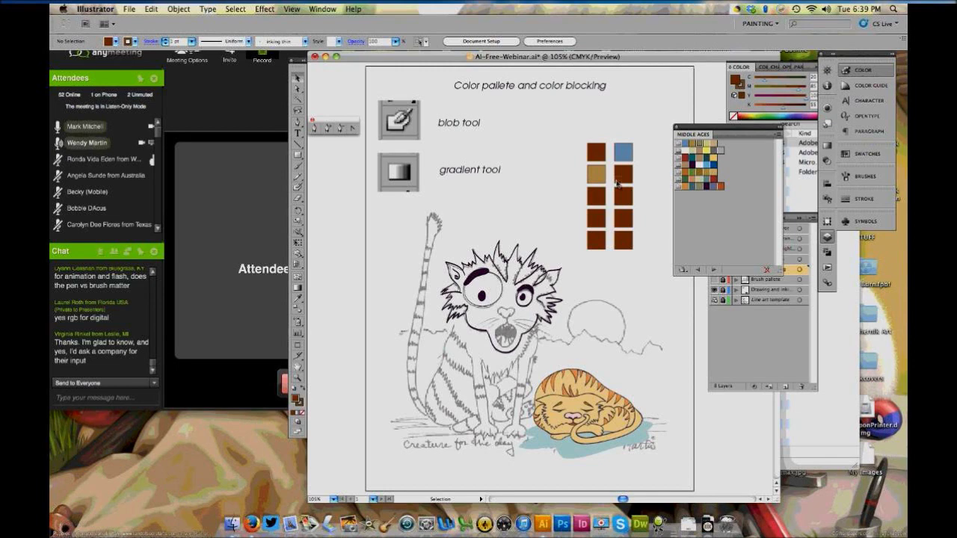
{"action": "left_click", "coordinate": [618, 182]}
{"action": "left_click", "coordinate": [627, 196]}
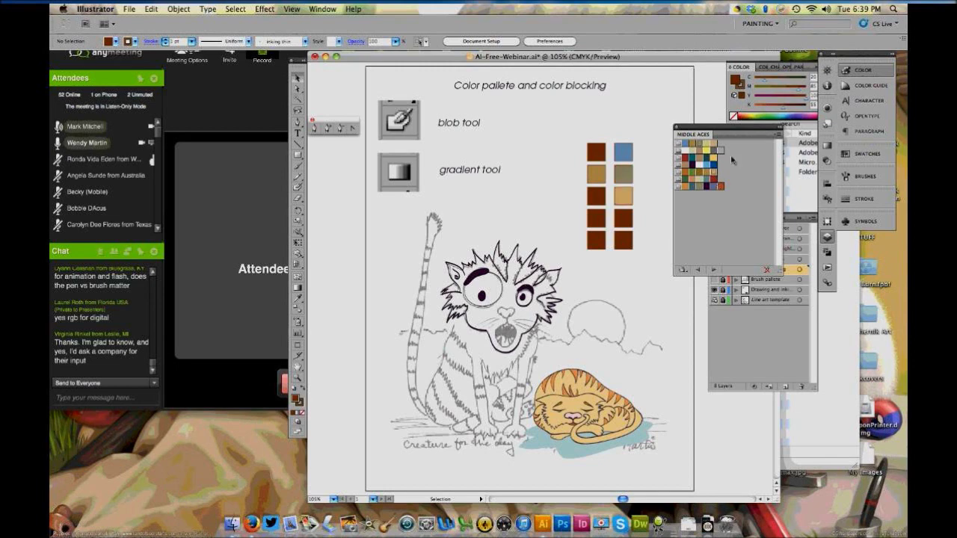
{"action": "left_click", "coordinate": [603, 201]}
Draw a square about 0.69 in high beside the blob tool label, fill it with a teal Middle Ages swatch, and delete it
{"action": "left_click", "coordinate": [299, 158]}
{"action": "left_click_drag", "start_coordinate": [519, 130], "coordinate": [545, 156]}
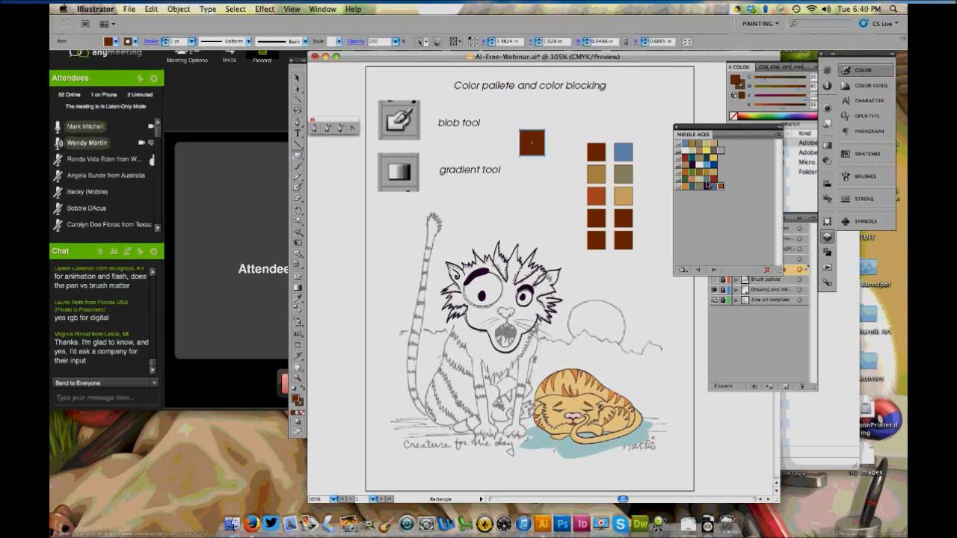
{"action": "left_click_drag", "start_coordinate": [528, 149], "coordinate": [528, 148]}
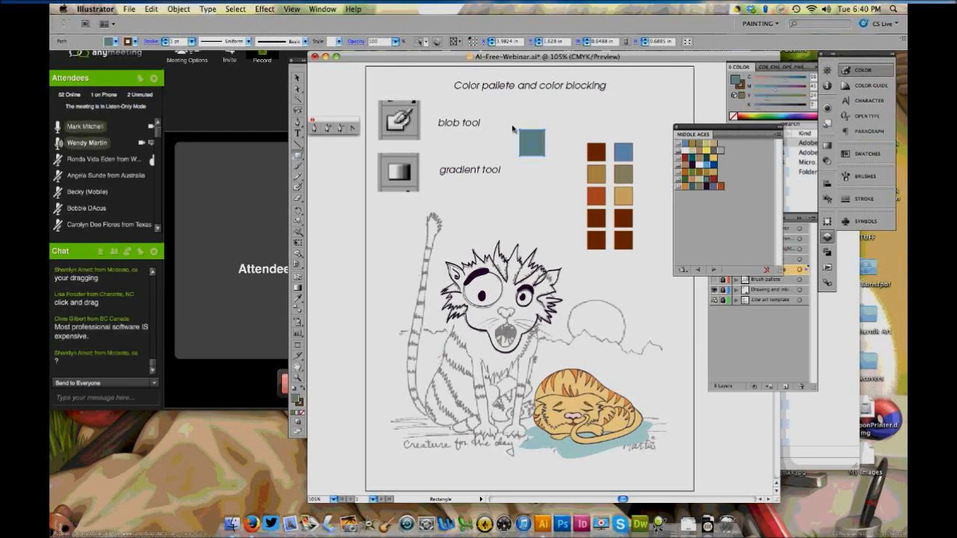
{"action": "key", "text": "Delete"}
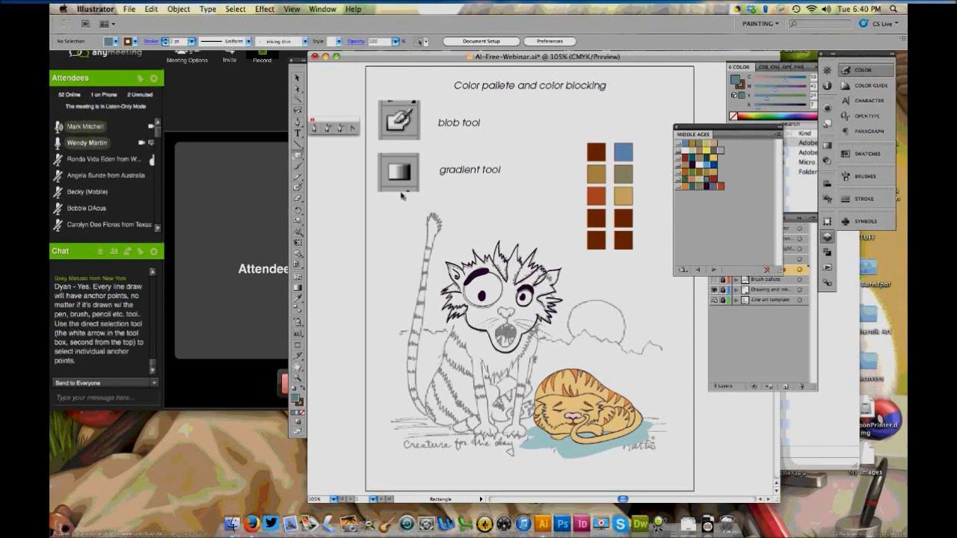
Draw two teal rectangles, one above the other, beside the palette squares with the Rectangle tool, and delete both
{"action": "left_click_drag", "start_coordinate": [534, 121], "coordinate": [561, 144]}
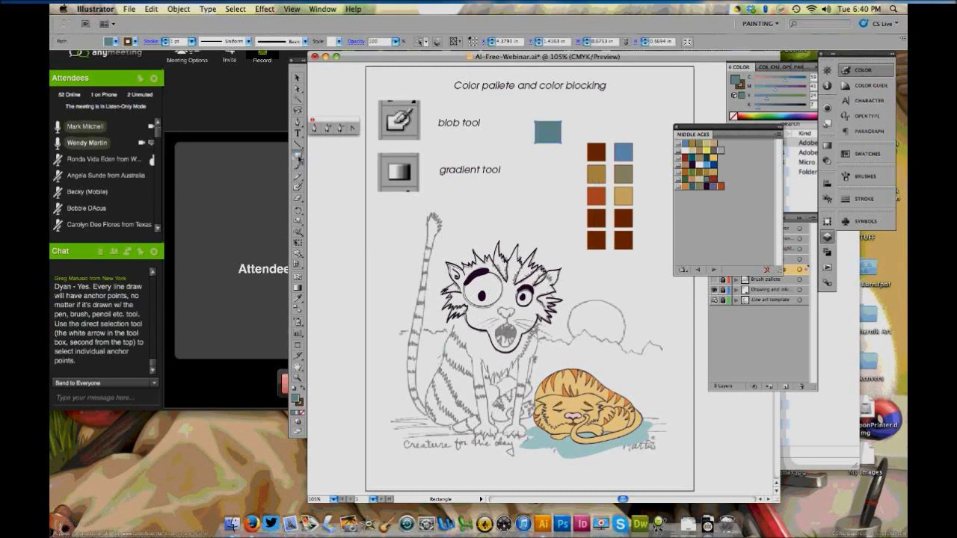
{"action": "mouse_move", "coordinate": [299, 156]}
{"action": "left_mouse_down"}
{"action": "mouse_move", "coordinate": [311, 157]}
{"action": "mouse_move", "coordinate": [300, 158]}
{"action": "left_mouse_up"}
{"action": "left_click_drag", "start_coordinate": [533, 160], "coordinate": [561, 185]}
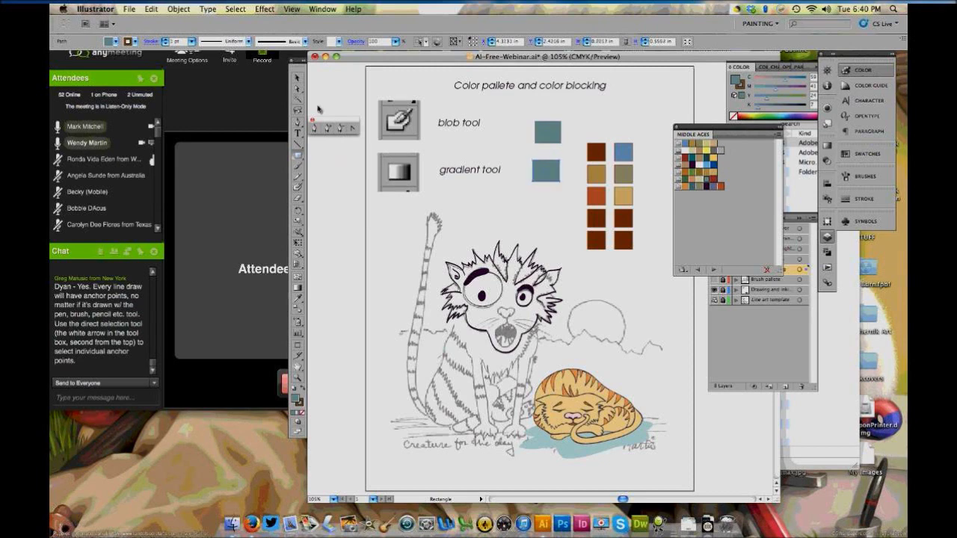
{"action": "key", "text": "v"}
{"action": "left_click_drag", "start_coordinate": [532, 118], "coordinate": [566, 172]}
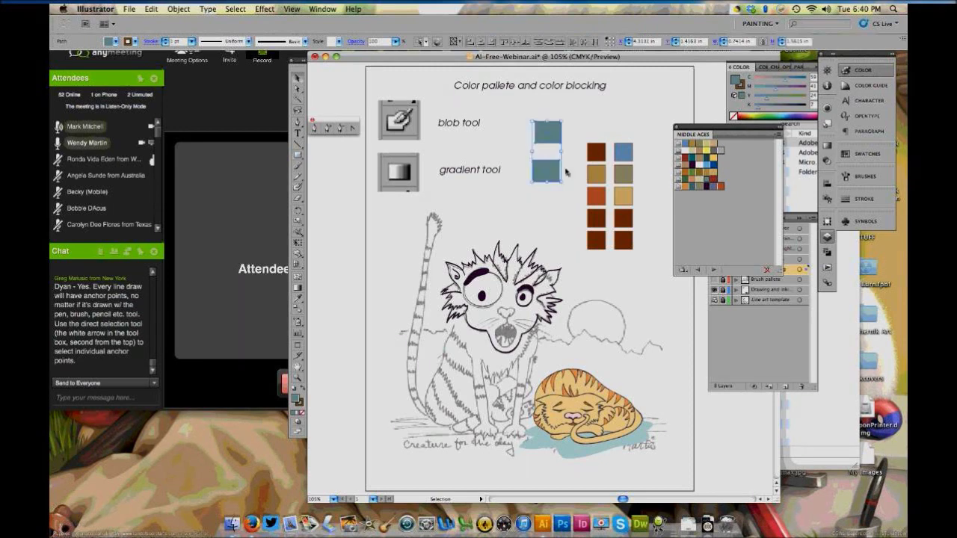
{"action": "key", "text": "Delete"}
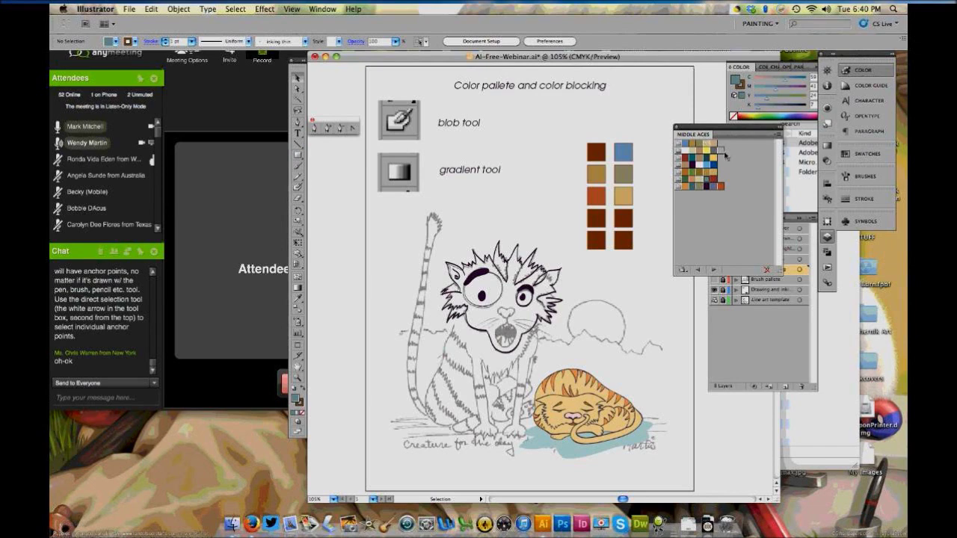
Load the Landscape swatch library from the Nature collection and apply its light orange to the fourth palette square of the right column
{"action": "left_click", "coordinate": [867, 154]}
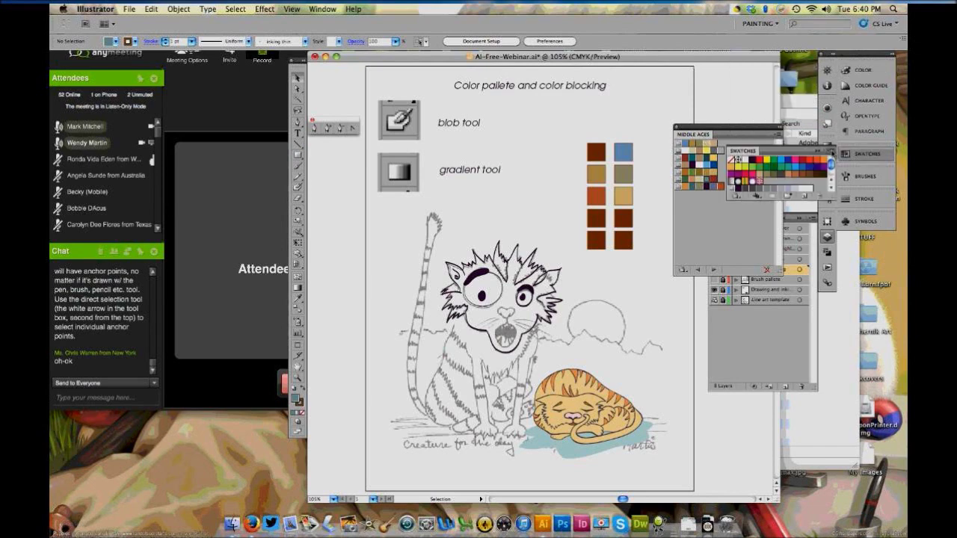
{"action": "left_click", "coordinate": [831, 152]}
{"action": "mouse_move", "coordinate": [737, 363]}
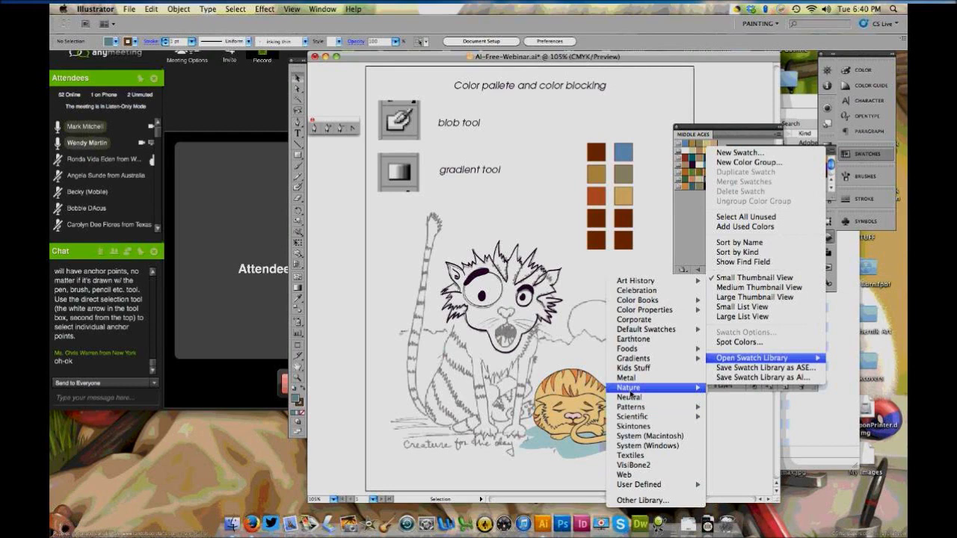
{"action": "mouse_move", "coordinate": [628, 286]}
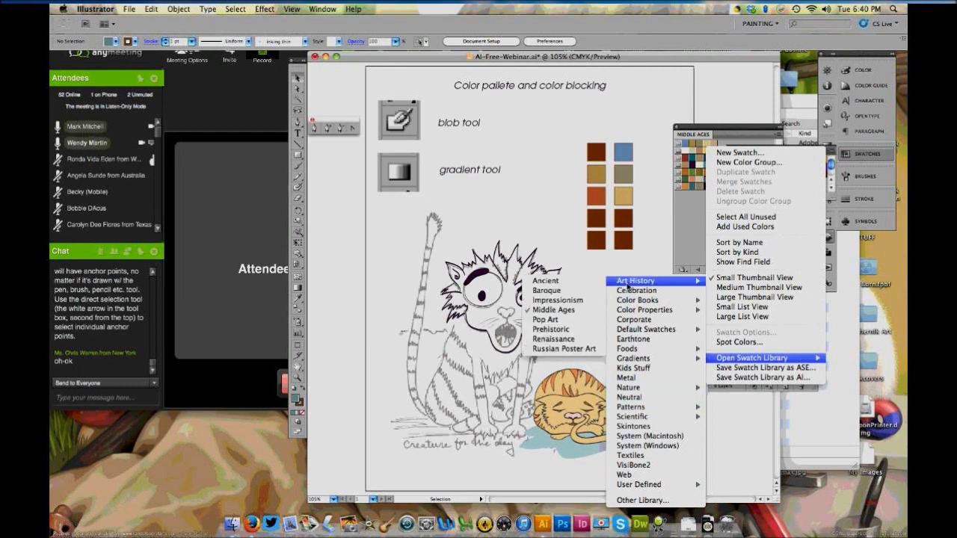
{"action": "mouse_move", "coordinate": [629, 392]}
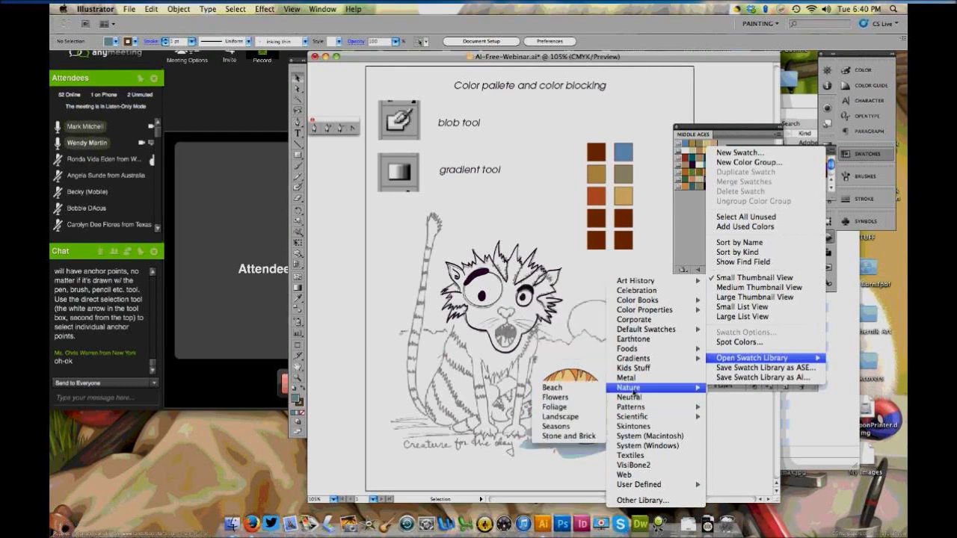
{"action": "left_click", "coordinate": [574, 418]}
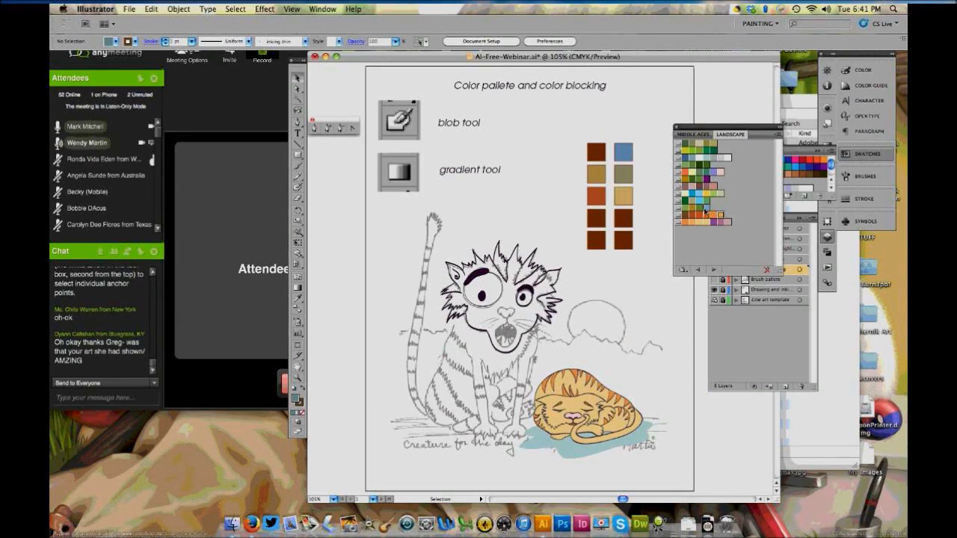
{"action": "left_click_drag", "start_coordinate": [626, 222], "coordinate": [626, 222]}
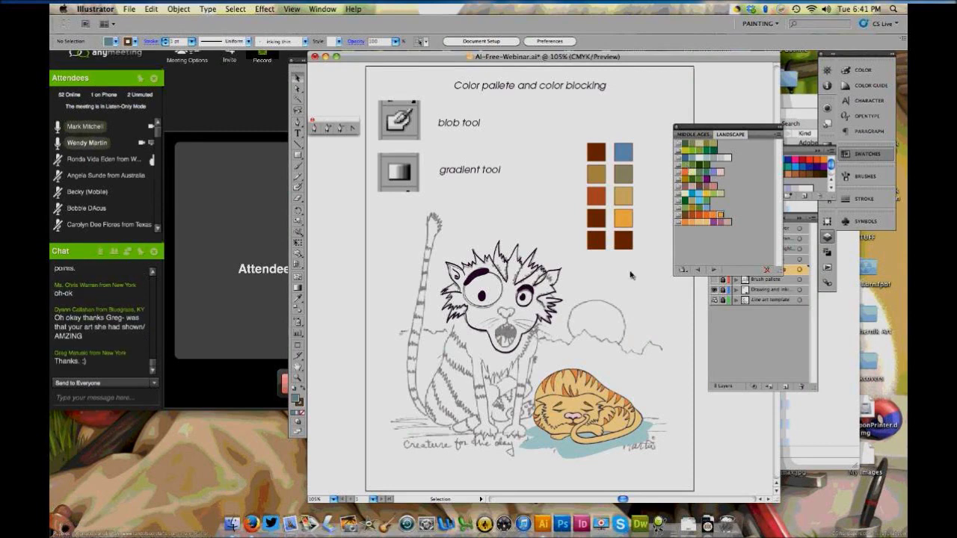
Remove the stroke from all the palette squares and fill the fourth square of the left column with a Landscape green
{"action": "left_click_drag", "start_coordinate": [575, 125], "coordinate": [634, 251]}
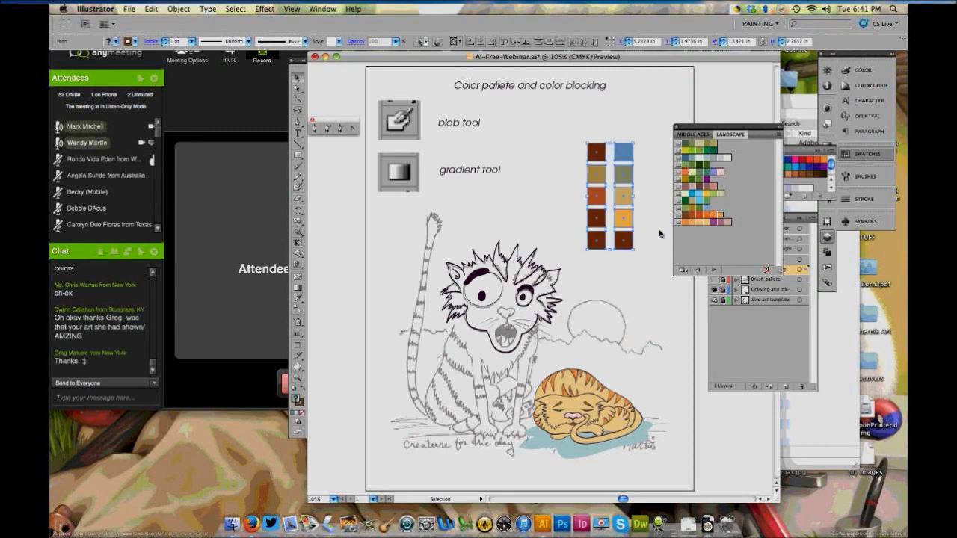
{"action": "left_click", "coordinate": [303, 411]}
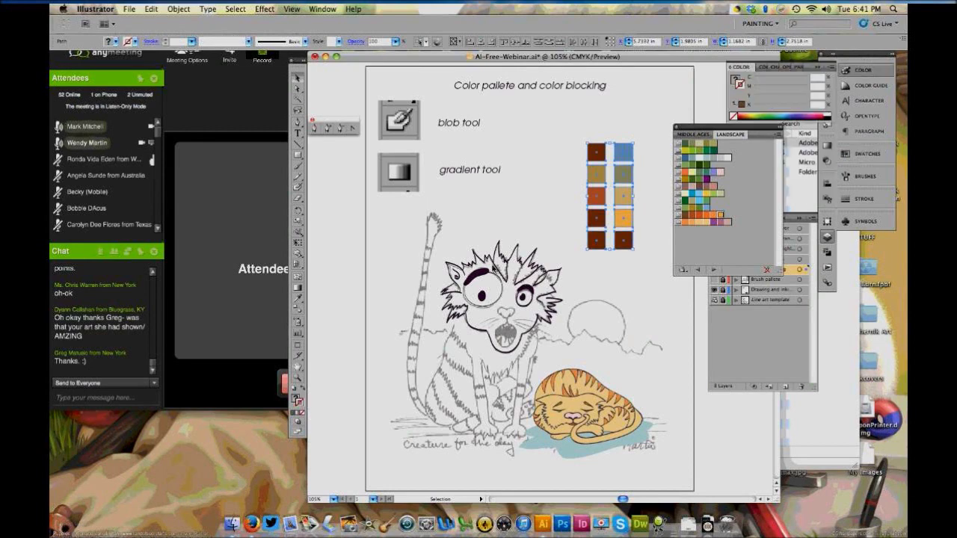
{"action": "left_click", "coordinate": [550, 147]}
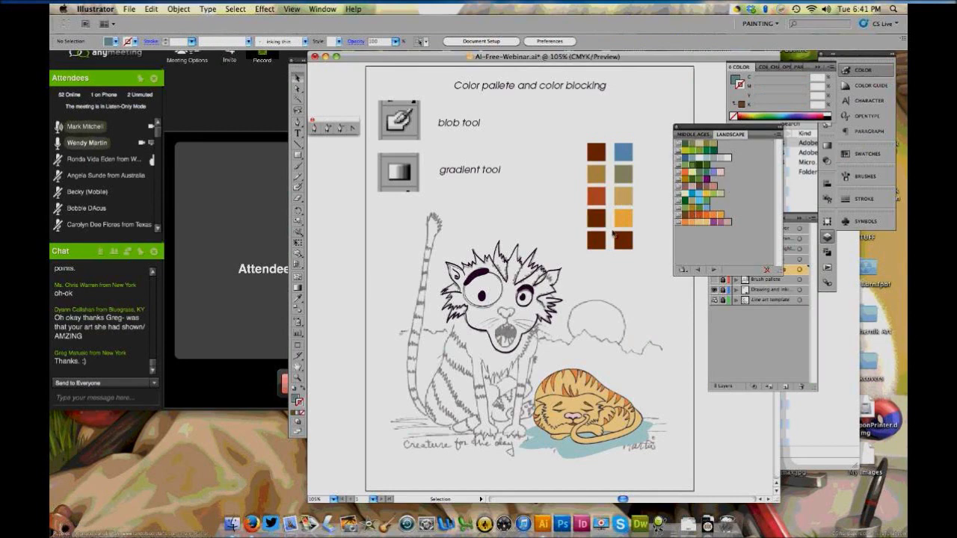
{"action": "left_click", "coordinate": [697, 206]}
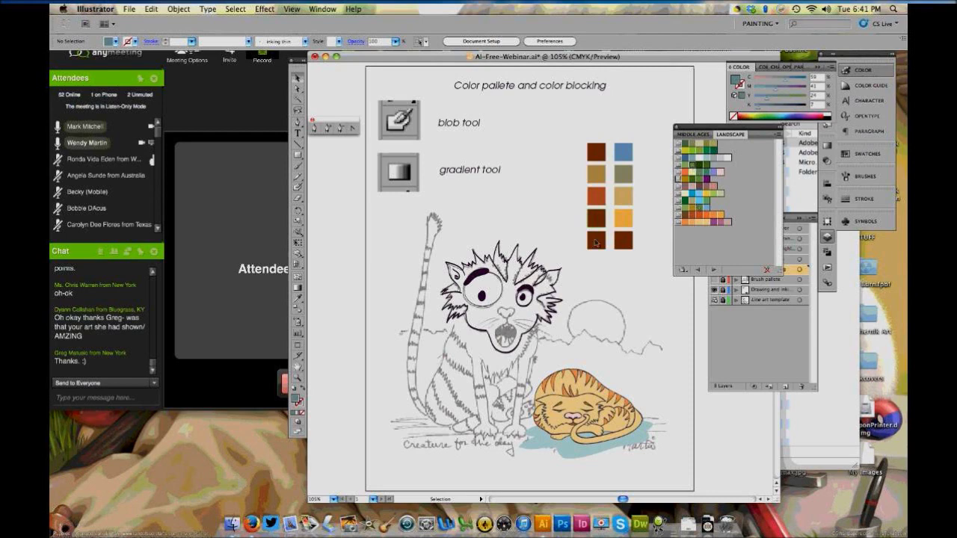
{"action": "left_click", "coordinate": [596, 219]}
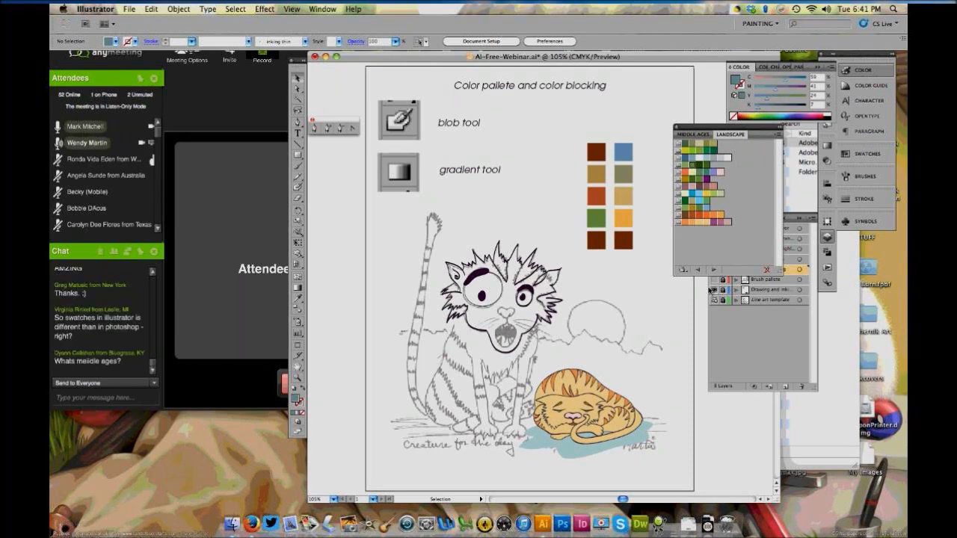
Make the Demo work layer active by selecting the cat's cheek outline, and clear the selection
{"action": "left_click", "coordinate": [745, 221]}
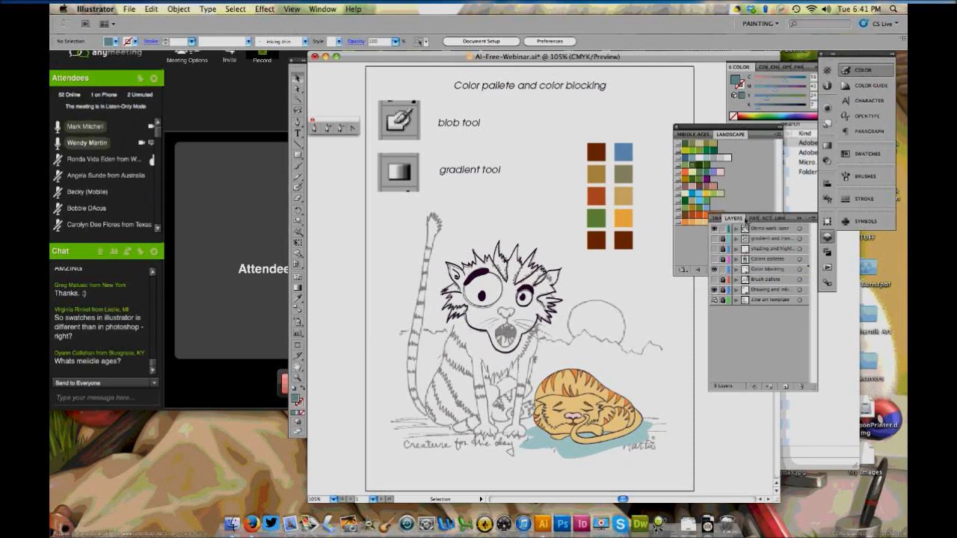
{"action": "left_click_drag", "start_coordinate": [465, 311], "coordinate": [486, 323]}
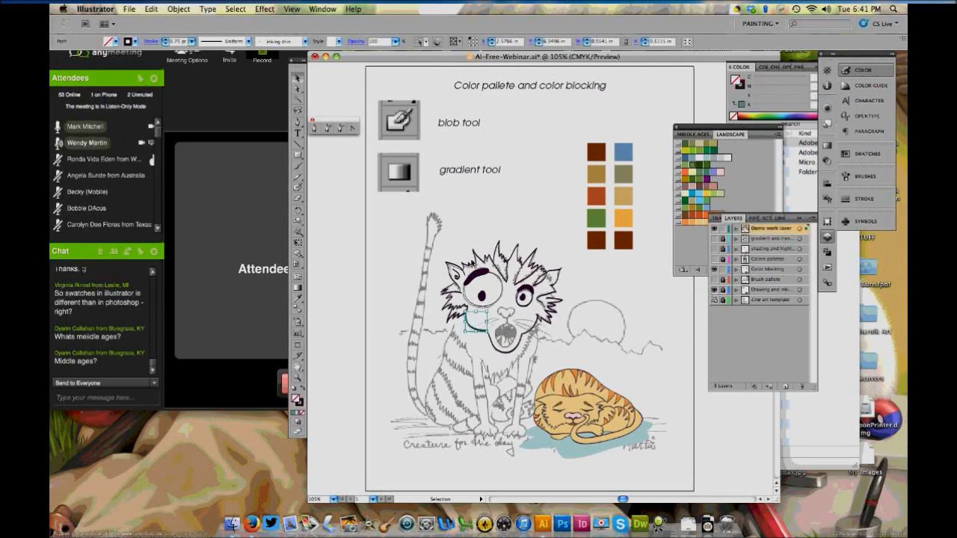
{"action": "left_click", "coordinate": [570, 263]}
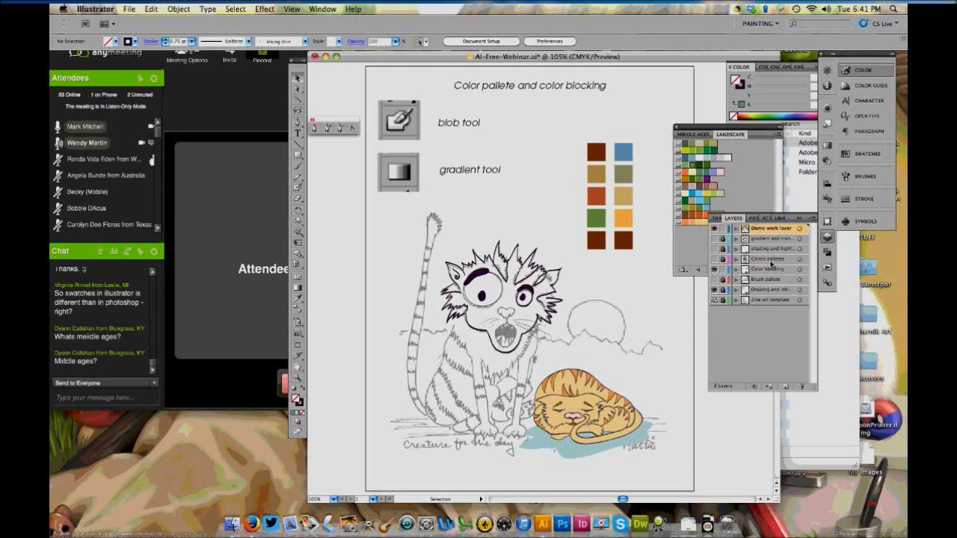
Add a new layer directly below the Demo work layer and set its layer color to Tan
{"action": "left_click", "coordinate": [784, 240]}
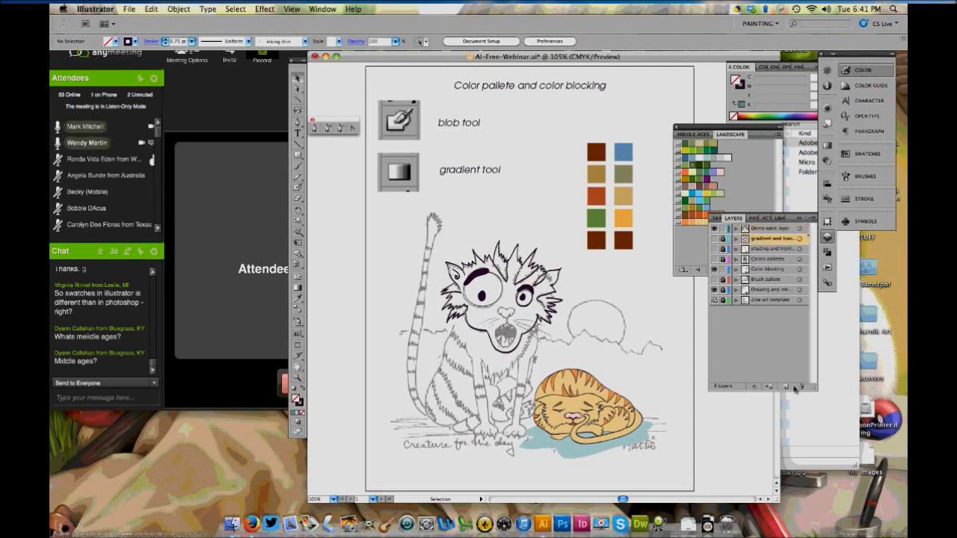
{"action": "left_click", "coordinate": [785, 387]}
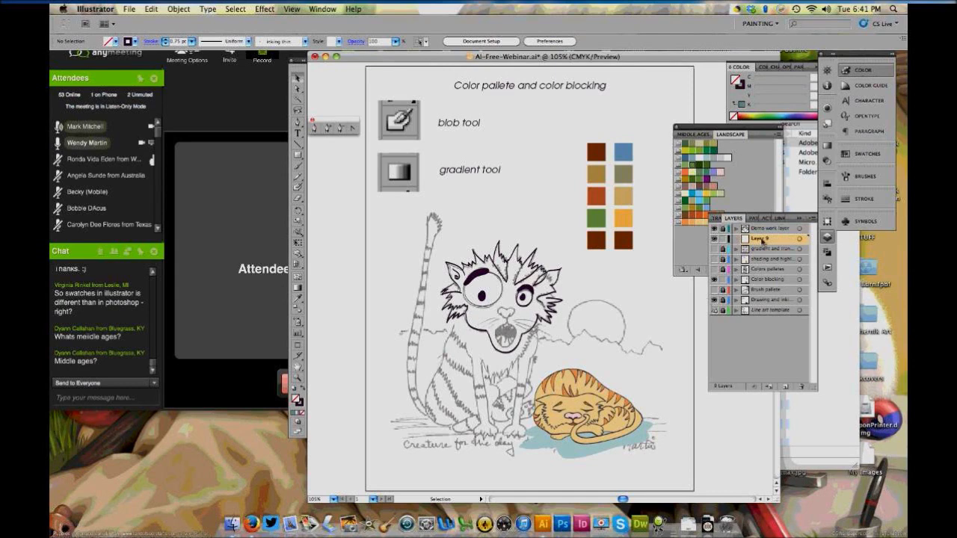
{"action": "double_click", "coordinate": [761, 241]}
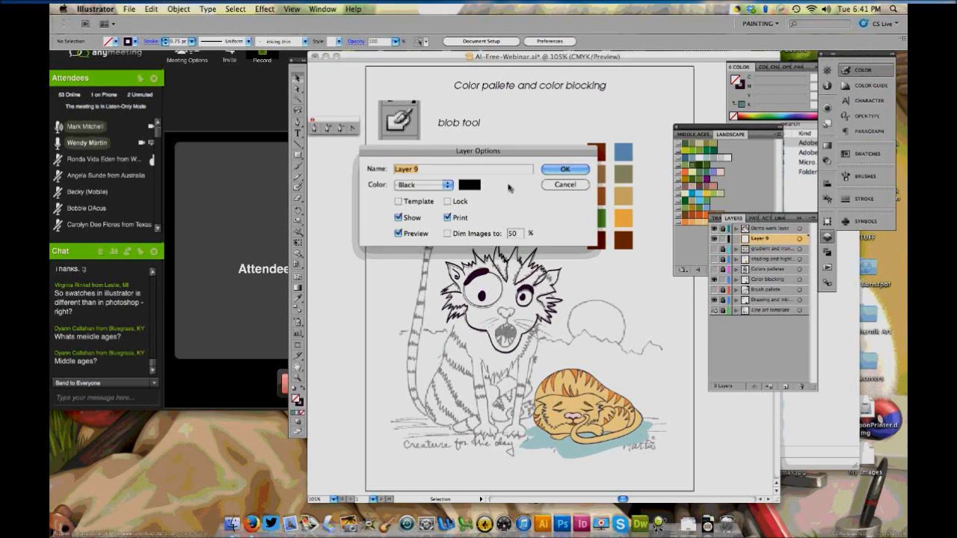
{"action": "key", "text": "Return"}
Hide and show the Demo work layer to check its contents, and name the new layer below it "cat face color"
{"action": "left_click", "coordinate": [763, 229]}
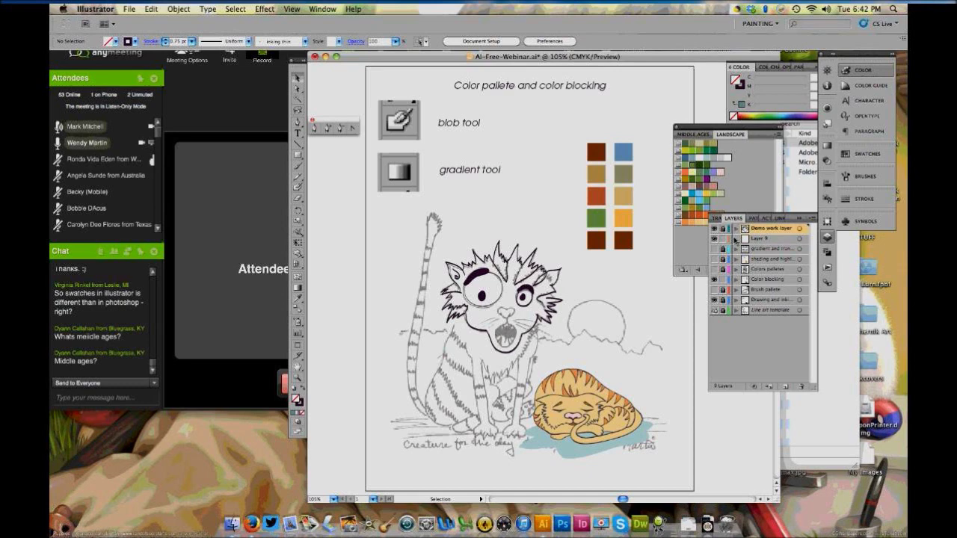
{"action": "left_click", "coordinate": [715, 228]}
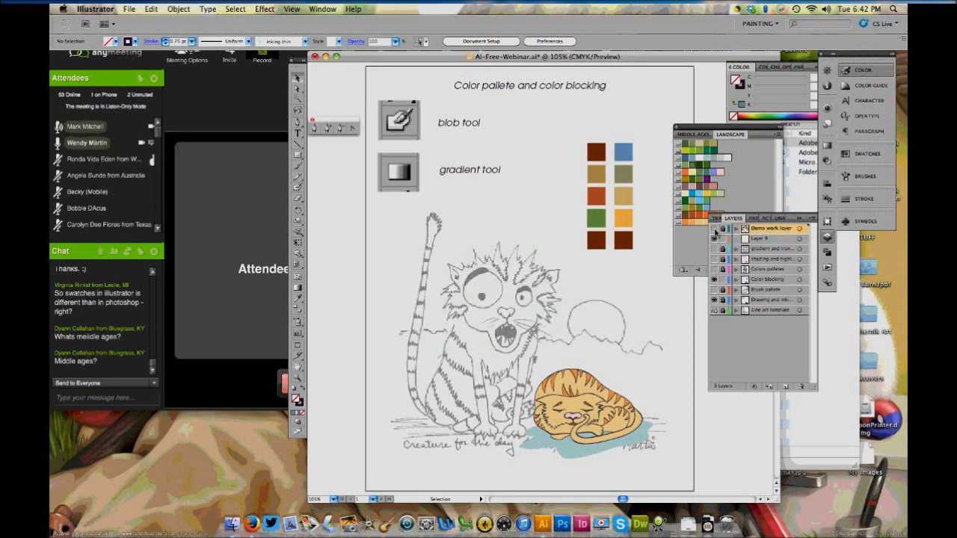
{"action": "left_click", "coordinate": [714, 229]}
{"action": "left_click", "coordinate": [762, 239]}
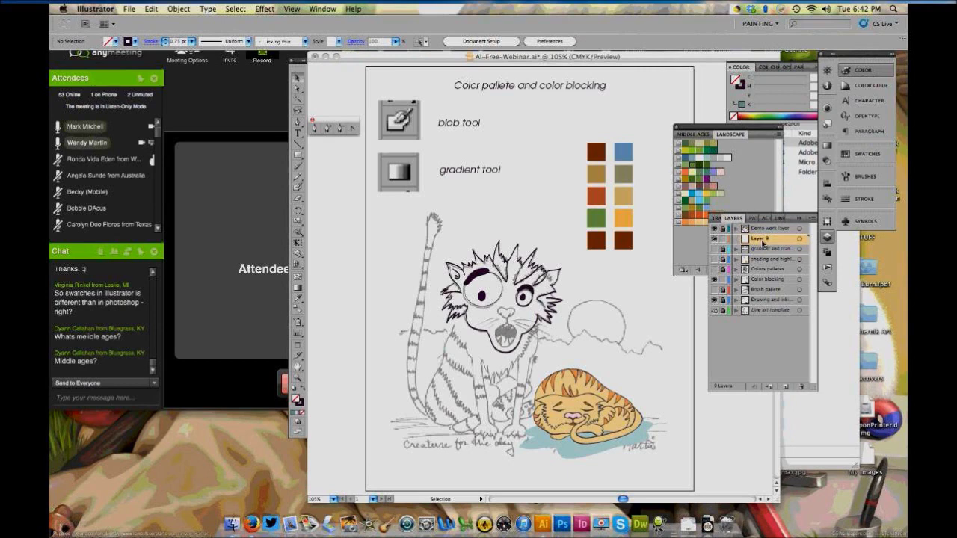
{"action": "double_click", "coordinate": [762, 239]}
{"action": "type", "text": "cat face color"}
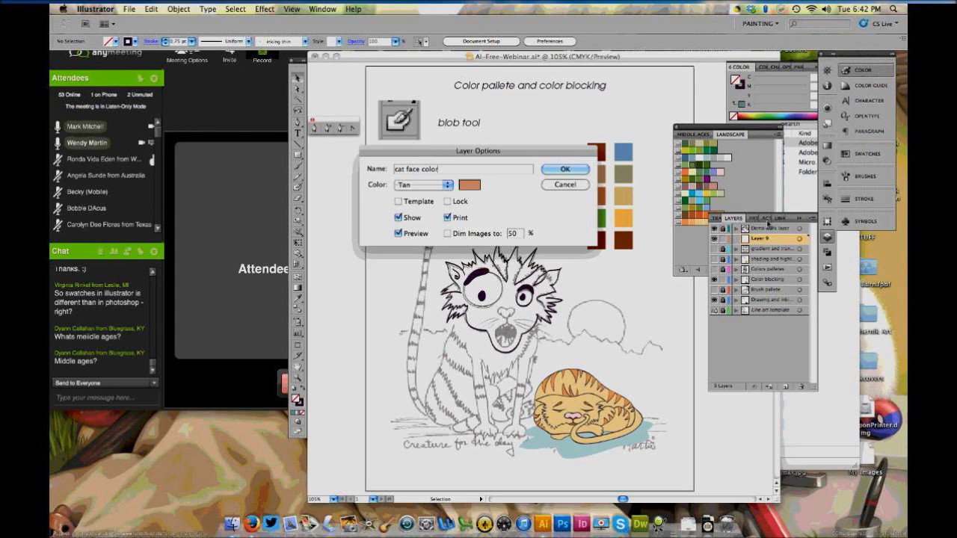
{"action": "key", "text": "Return"}
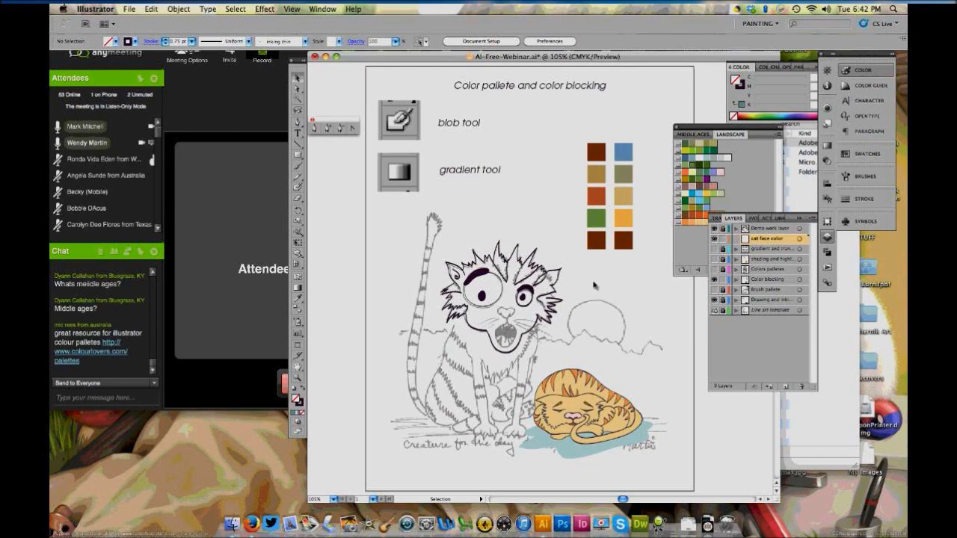
Pick up the rust orange for painting by selecting the third palette square of the left column
{"action": "left_click", "coordinate": [298, 382]}
{"action": "left_click_drag", "start_coordinate": [420, 215], "coordinate": [536, 341]}
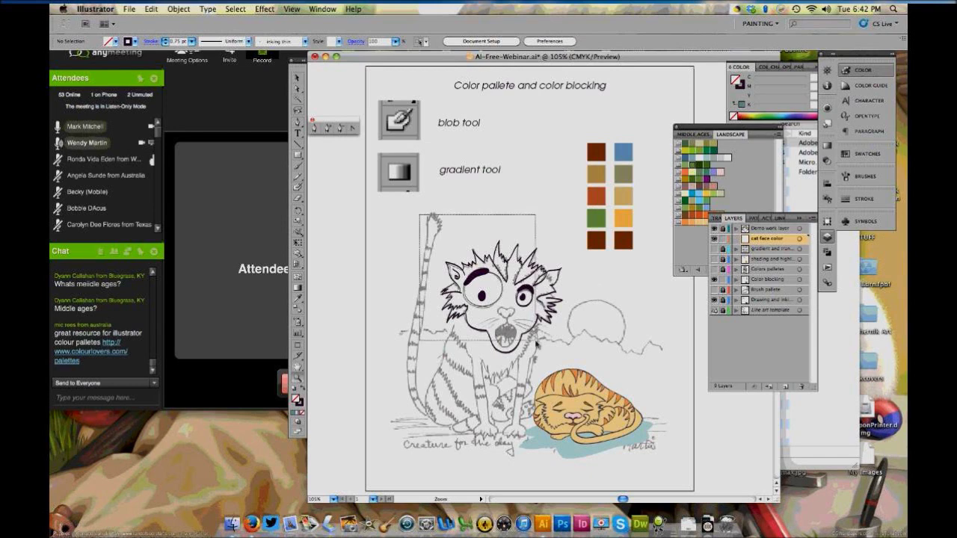
{"action": "left_click_drag", "start_coordinate": [535, 341], "coordinate": [536, 342]}
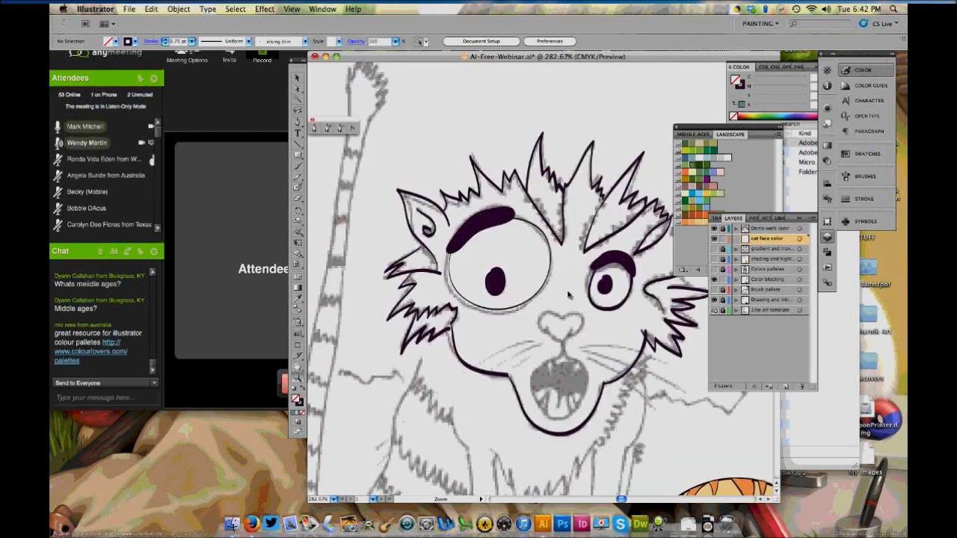
{"action": "left_click_drag", "start_coordinate": [671, 367], "coordinate": [610, 395]}
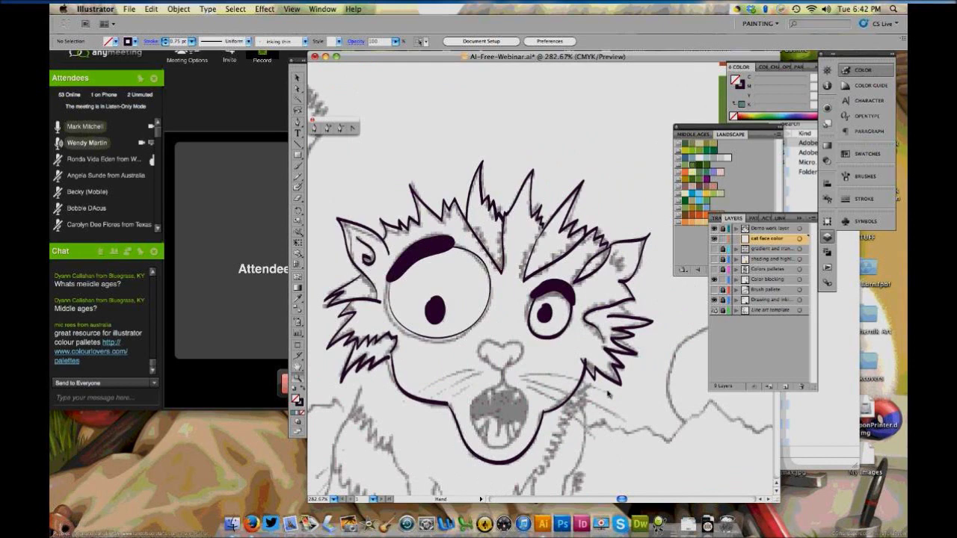
{"action": "left_click_drag", "start_coordinate": [609, 394], "coordinate": [607, 438]}
{"action": "left_click", "coordinate": [800, 279]}
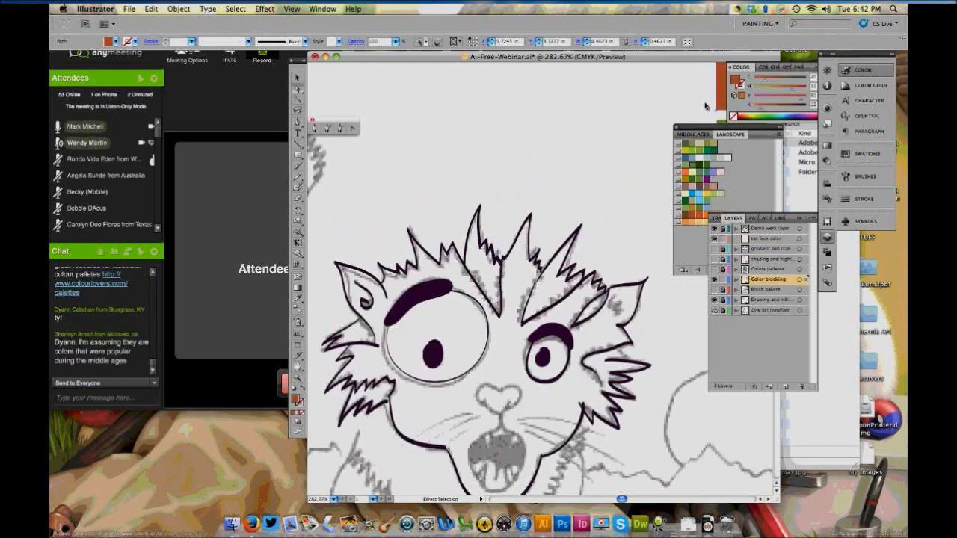
Configure the Blob Brush with a fidelity of 2 pixels and a size of 16 pt
{"action": "key", "text": "space"}
{"action": "left_click_drag", "start_coordinate": [416, 153], "coordinate": [533, 321]}
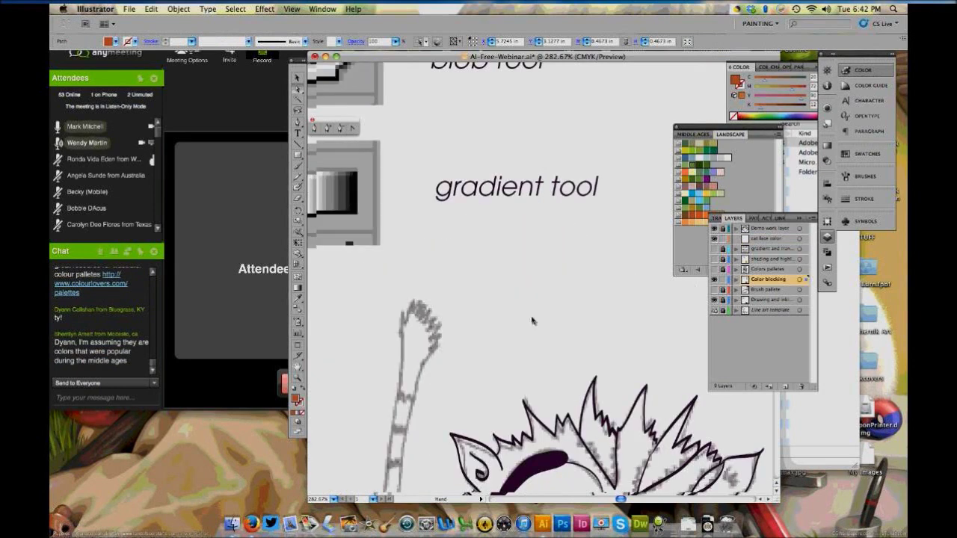
{"action": "left_click_drag", "start_coordinate": [436, 223], "coordinate": [445, 122]}
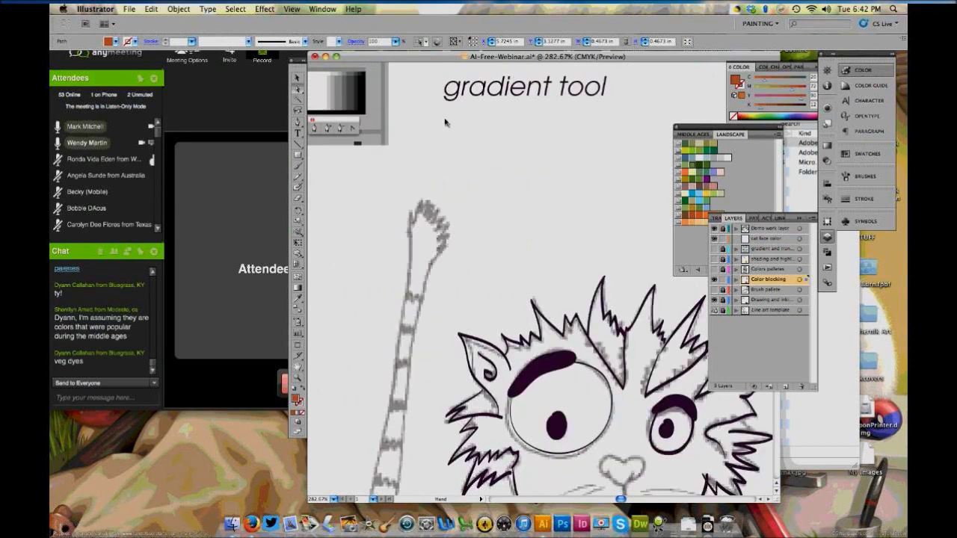
{"action": "scroll", "coordinate": [445, 122], "scroll_direction": "down", "scroll_amount": 5}
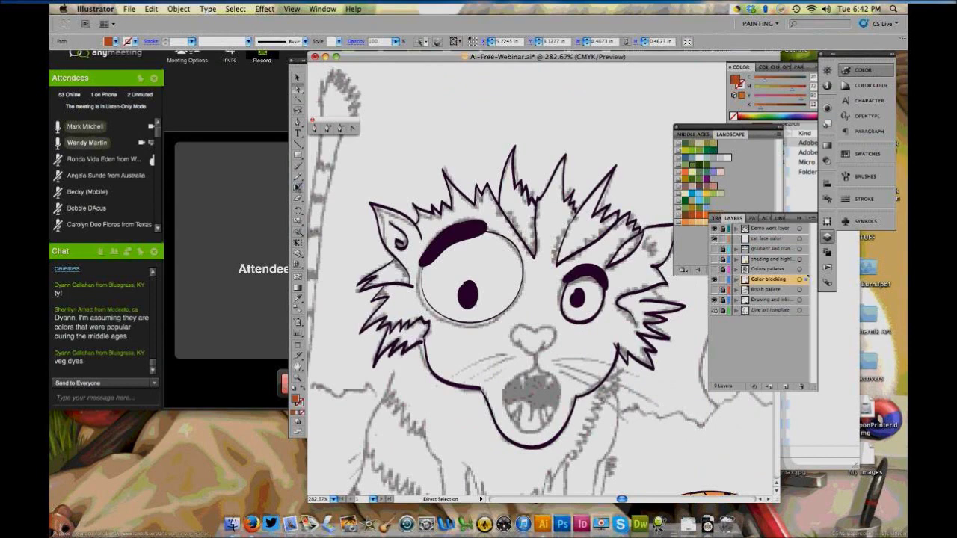
{"action": "double_click", "coordinate": [297, 187]}
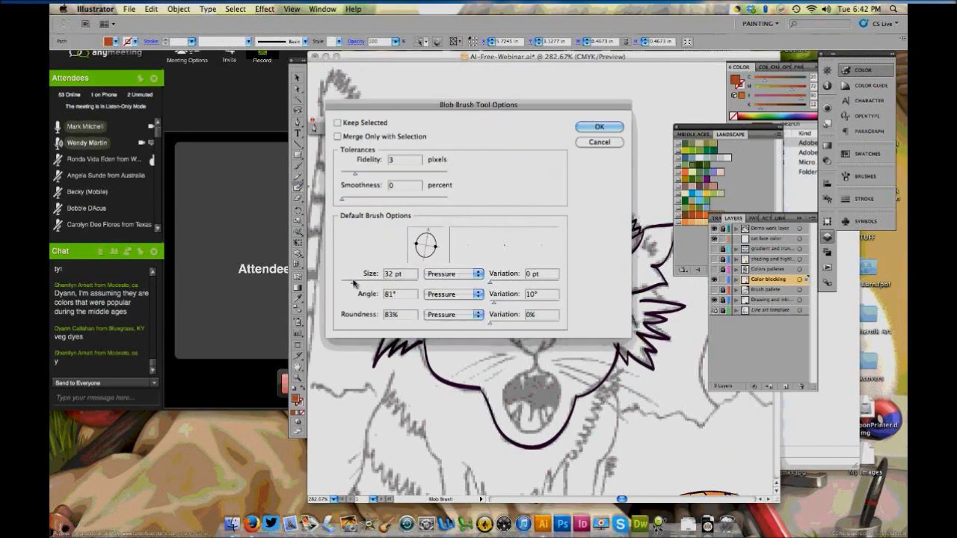
{"action": "left_click_drag", "start_coordinate": [355, 283], "coordinate": [350, 282]}
{"action": "left_click", "coordinate": [449, 295]}
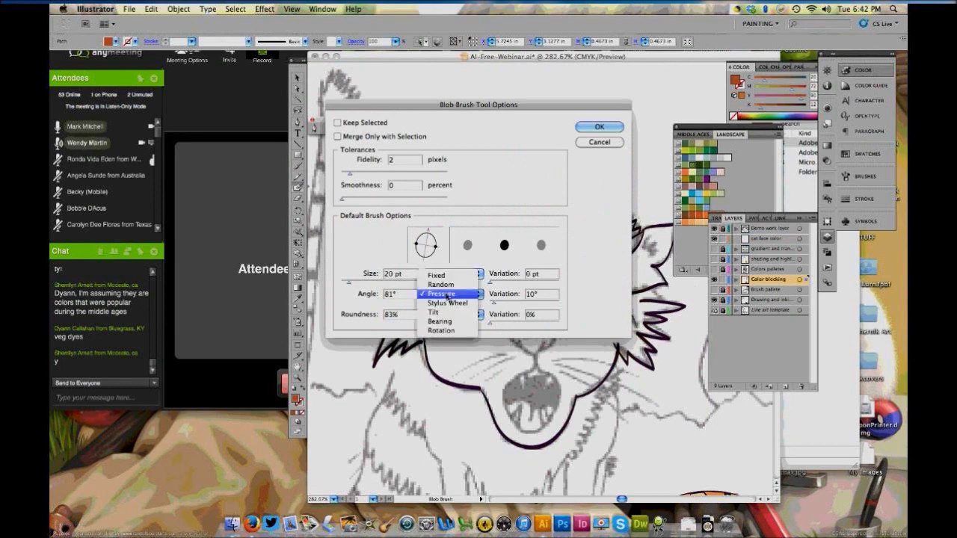
{"action": "left_click", "coordinate": [449, 297]}
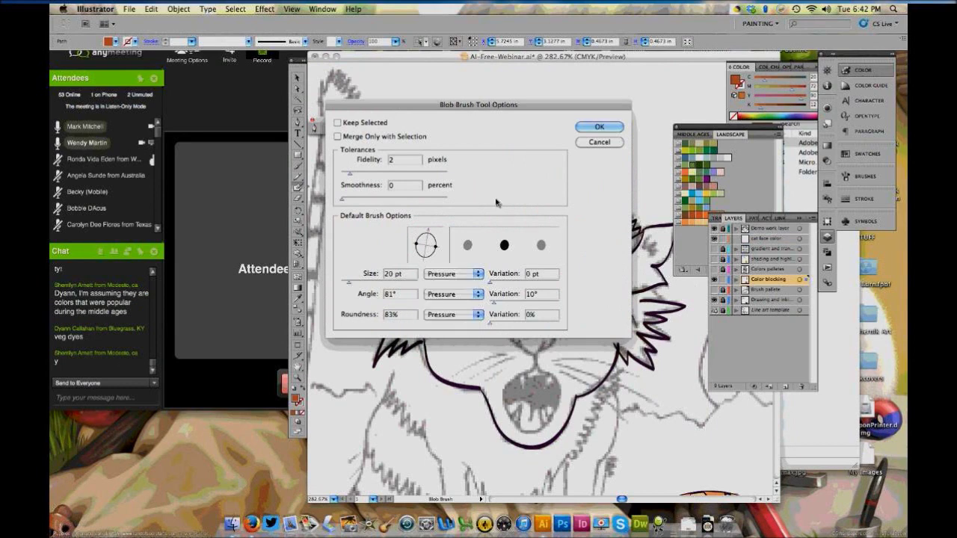
{"action": "left_click_drag", "start_coordinate": [349, 284], "coordinate": [346, 282]}
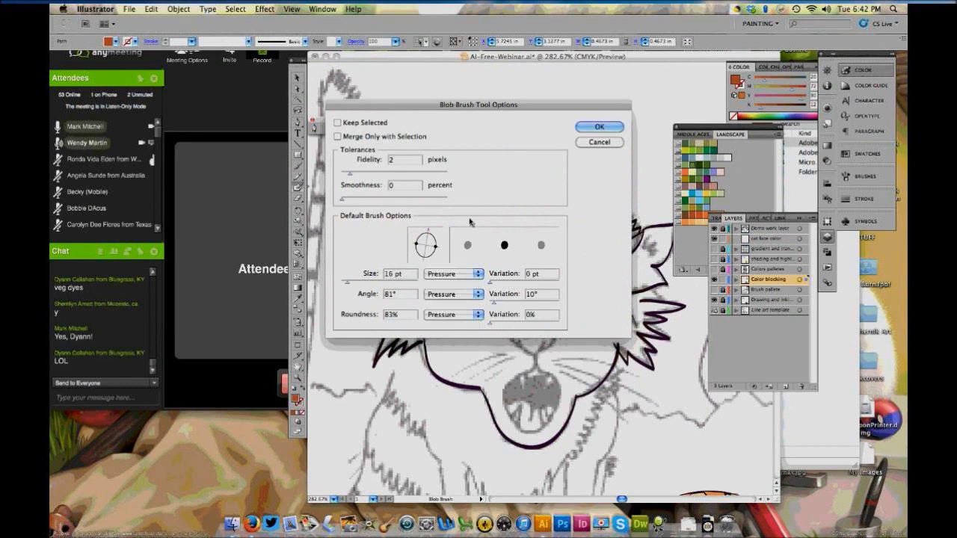
{"action": "left_click", "coordinate": [606, 129]}
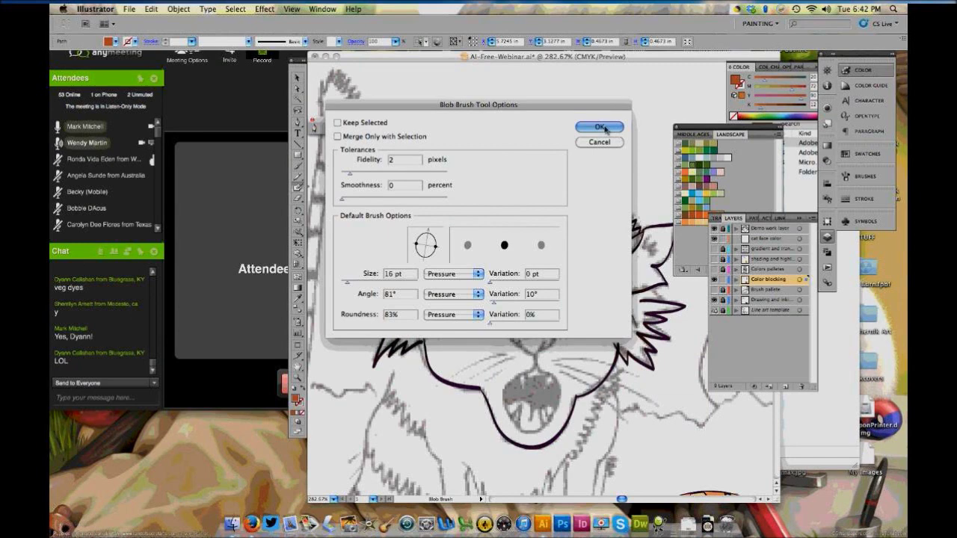
{"action": "left_click", "coordinate": [604, 128]}
Paint a rust-orange test shape above the cat's head with the Blob Brush and delete it
{"action": "mouse_move", "coordinate": [424, 117]}
{"action": "left_mouse_down"}
{"action": "mouse_move", "coordinate": [397, 128]}
{"action": "mouse_move", "coordinate": [497, 129]}
{"action": "left_mouse_up"}
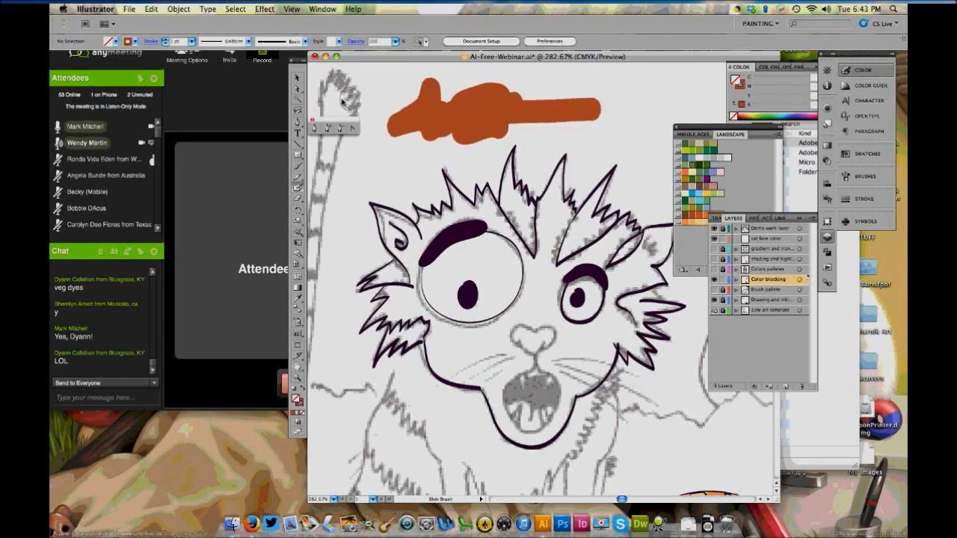
{"action": "key", "text": "v"}
{"action": "left_click", "coordinate": [448, 110]}
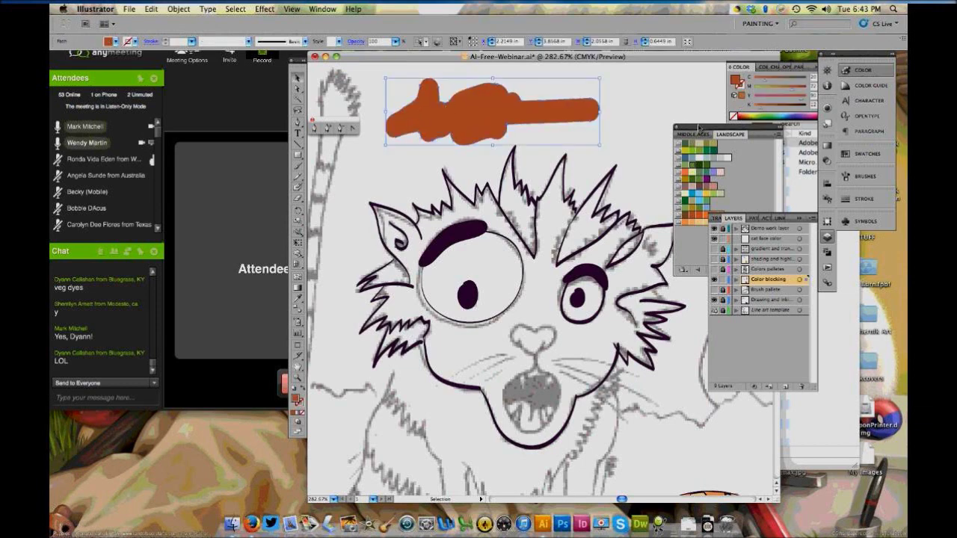
{"action": "key", "text": "Delete"}
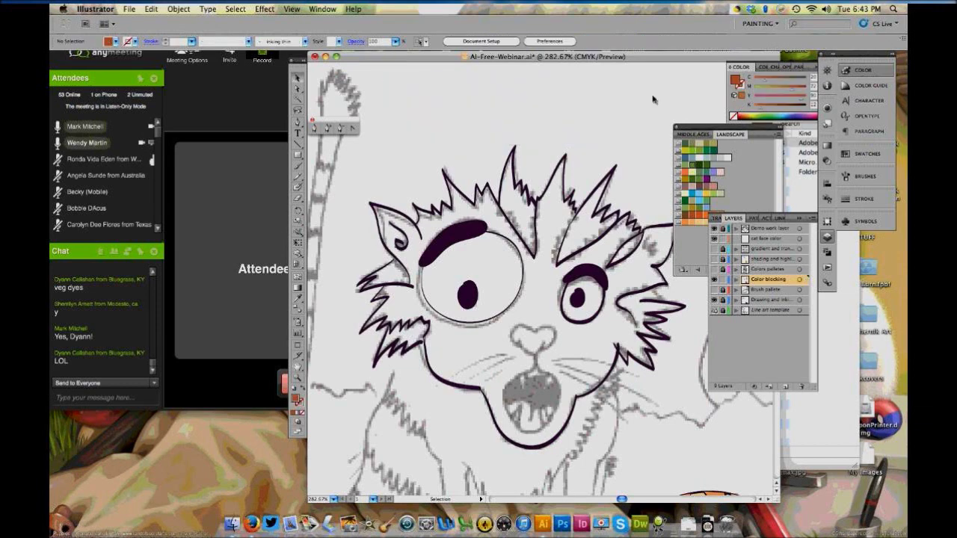
Paint the cat's face rust orange with the Blob Brush, covering muzzle, cheeks and forehead and leaving most of the large eye uncovered
{"action": "left_click", "coordinate": [298, 188]}
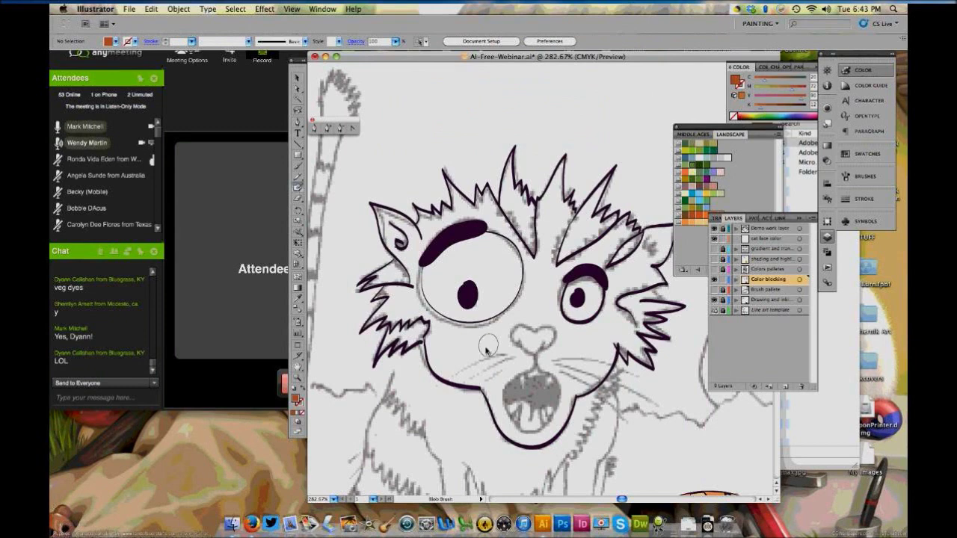
{"action": "left_click", "coordinate": [440, 335]}
{"action": "mouse_move", "coordinate": [440, 337]}
{"action": "left_mouse_down"}
{"action": "mouse_move", "coordinate": [445, 361]}
{"action": "mouse_move", "coordinate": [499, 389]}
{"action": "mouse_move", "coordinate": [522, 433]}
{"action": "mouse_move", "coordinate": [622, 330]}
{"action": "mouse_move", "coordinate": [644, 266]}
{"action": "mouse_move", "coordinate": [603, 293]}
{"action": "mouse_move", "coordinate": [547, 272]}
{"action": "mouse_move", "coordinate": [467, 218]}
{"action": "mouse_move", "coordinate": [401, 239]}
{"action": "mouse_move", "coordinate": [403, 331]}
{"action": "mouse_move", "coordinate": [489, 339]}
{"action": "mouse_move", "coordinate": [544, 295]}
{"action": "mouse_move", "coordinate": [590, 333]}
{"action": "mouse_move", "coordinate": [529, 412]}
{"action": "mouse_move", "coordinate": [524, 315]}
{"action": "mouse_move", "coordinate": [552, 328]}
{"action": "mouse_move", "coordinate": [500, 361]}
{"action": "mouse_move", "coordinate": [544, 349]}
{"action": "left_mouse_up"}
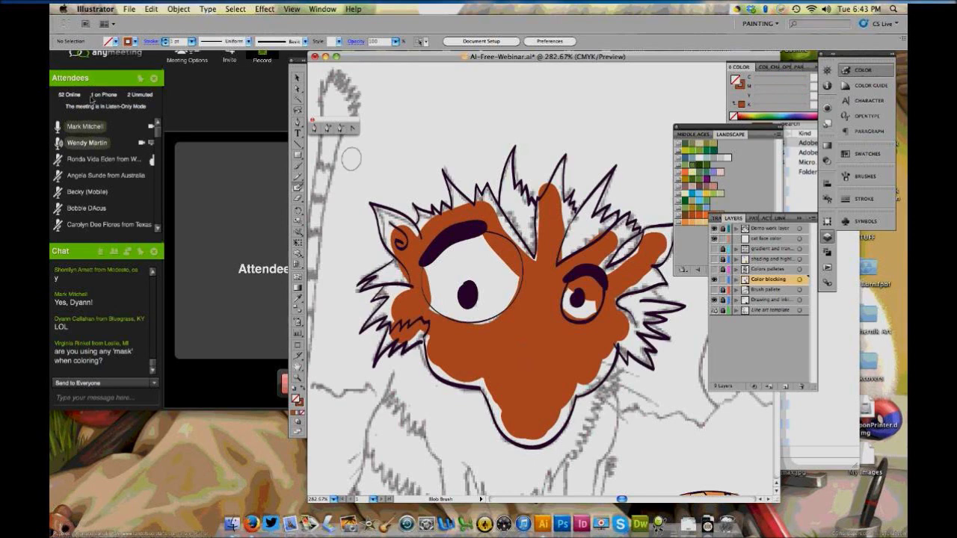
Move the face fill's anchor points around the large eye so the color edge follows the eye outline, and clear the selection
{"action": "left_click", "coordinate": [298, 86]}
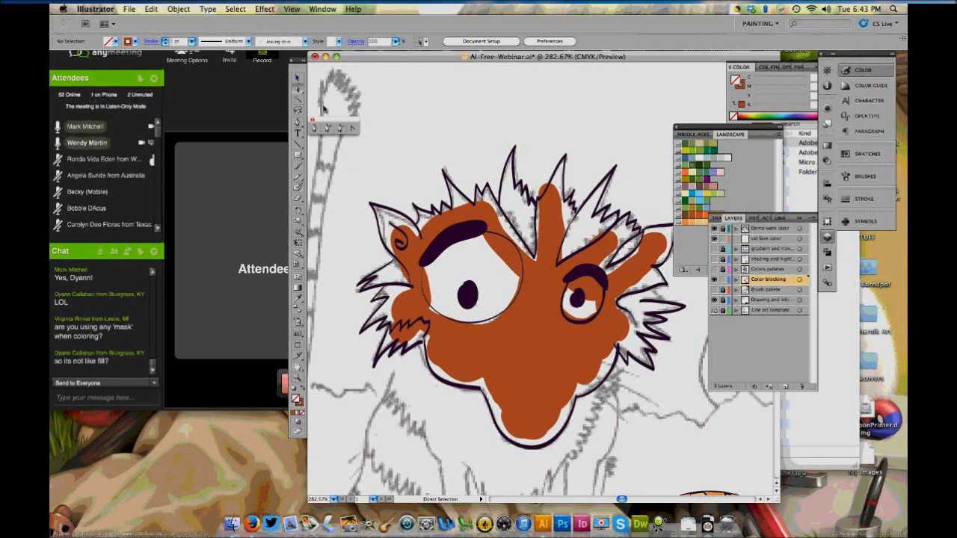
{"action": "left_click", "coordinate": [509, 263]}
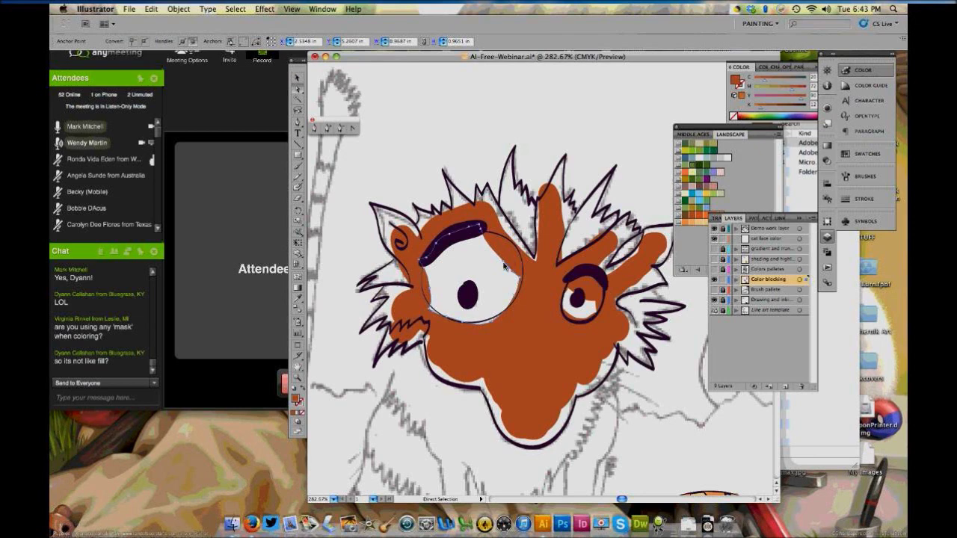
{"action": "left_click_drag", "start_coordinate": [504, 265], "coordinate": [524, 267]}
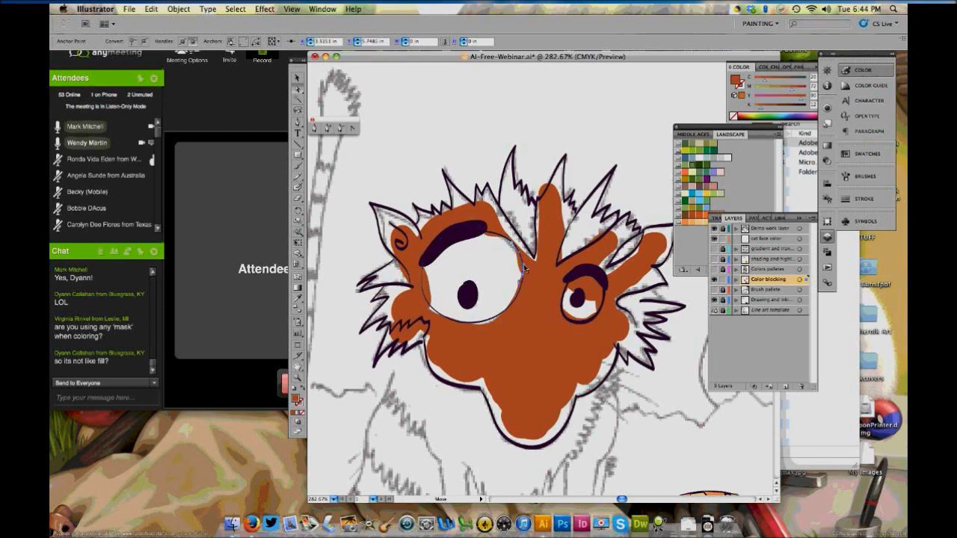
{"action": "left_click", "coordinate": [515, 297]}
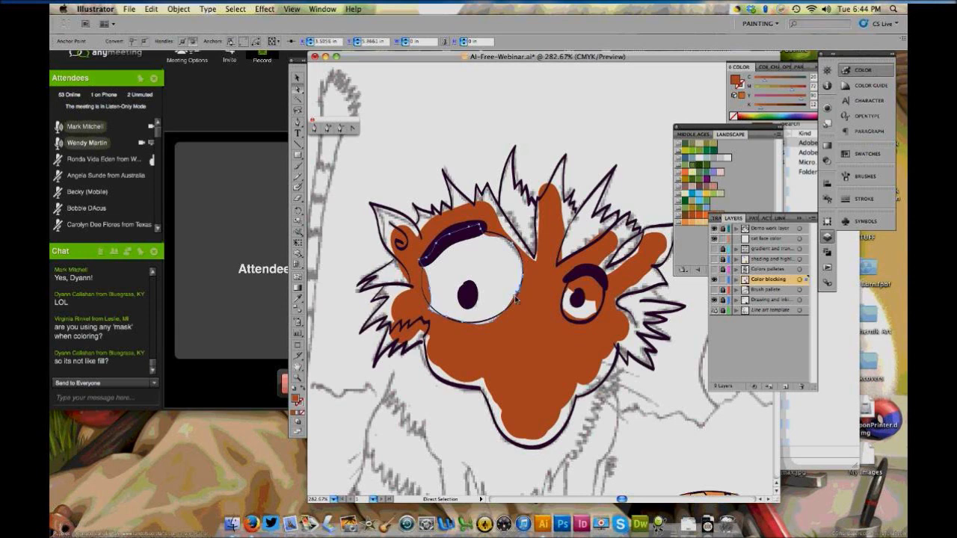
{"action": "left_click", "coordinate": [514, 296]}
{"action": "left_click", "coordinate": [490, 322]}
{"action": "left_click", "coordinate": [429, 271]}
{"action": "left_click", "coordinate": [299, 76]}
{"action": "left_click", "coordinate": [300, 77]}
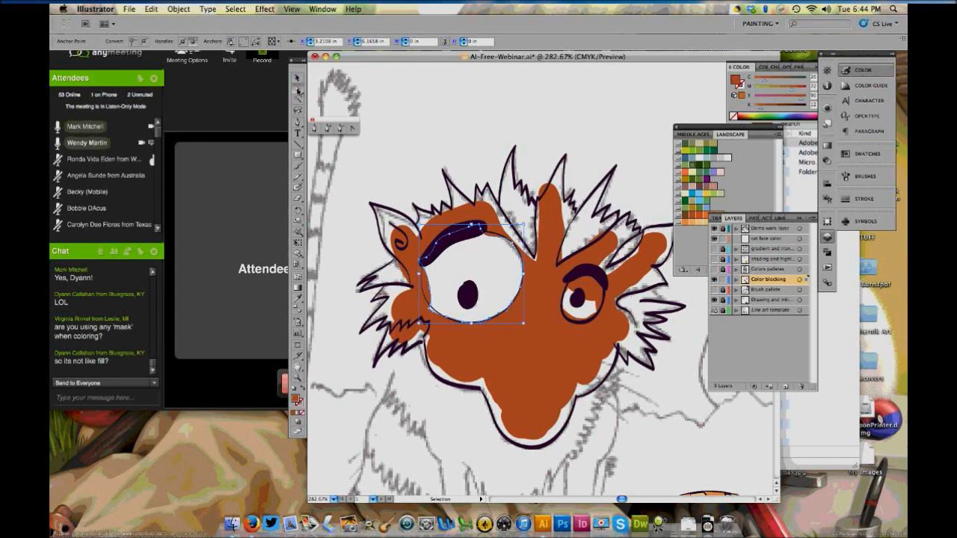
{"action": "left_click", "coordinate": [298, 91]}
{"action": "left_click", "coordinate": [432, 122]}
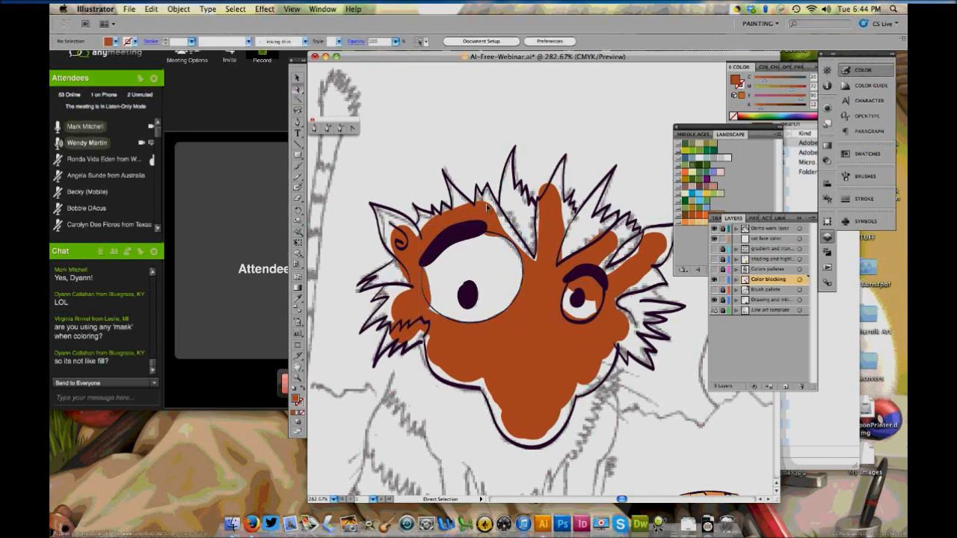
Pull an anchor point on the upper edge of the face fill's center forehead stripe outward into the hair spikes
{"action": "left_click", "coordinate": [532, 256]}
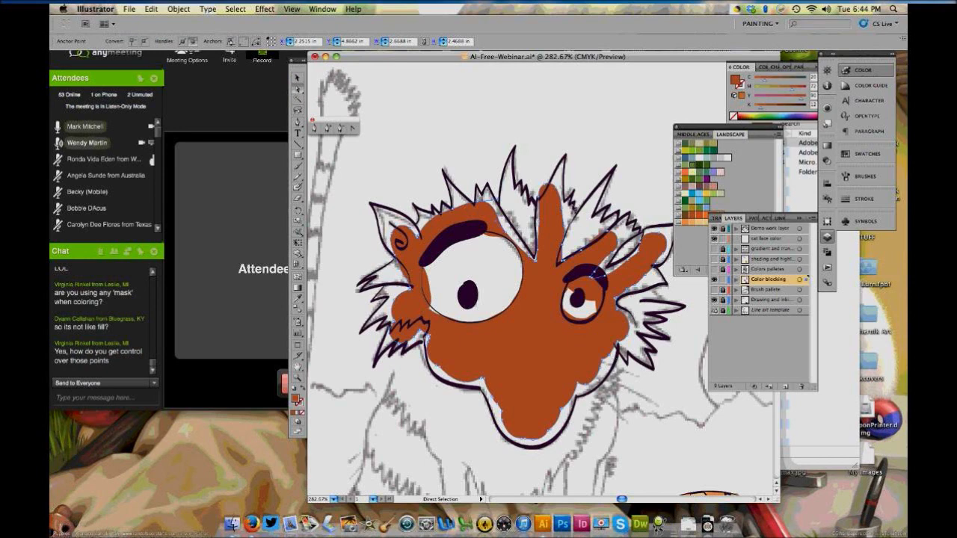
{"action": "left_click", "coordinate": [567, 212]}
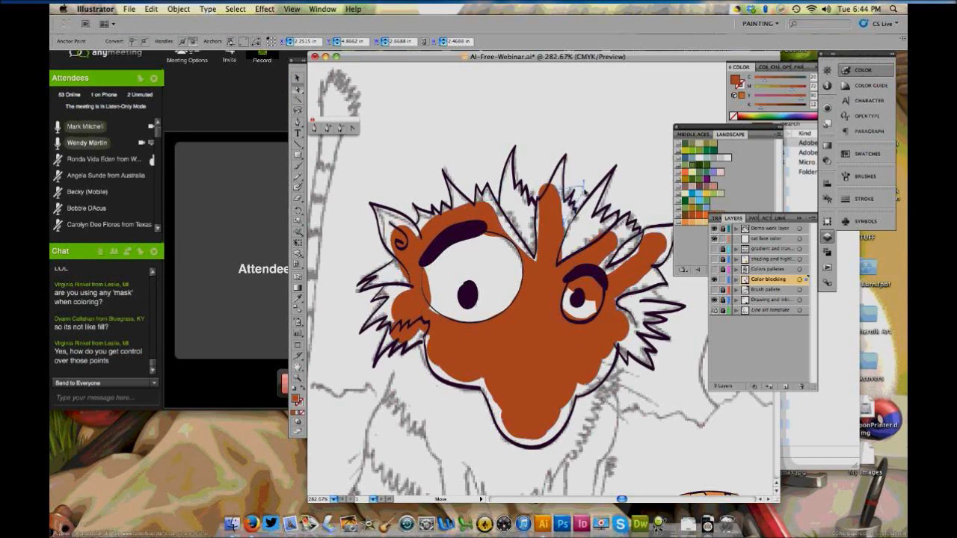
{"action": "left_click_drag", "start_coordinate": [576, 187], "coordinate": [583, 184]}
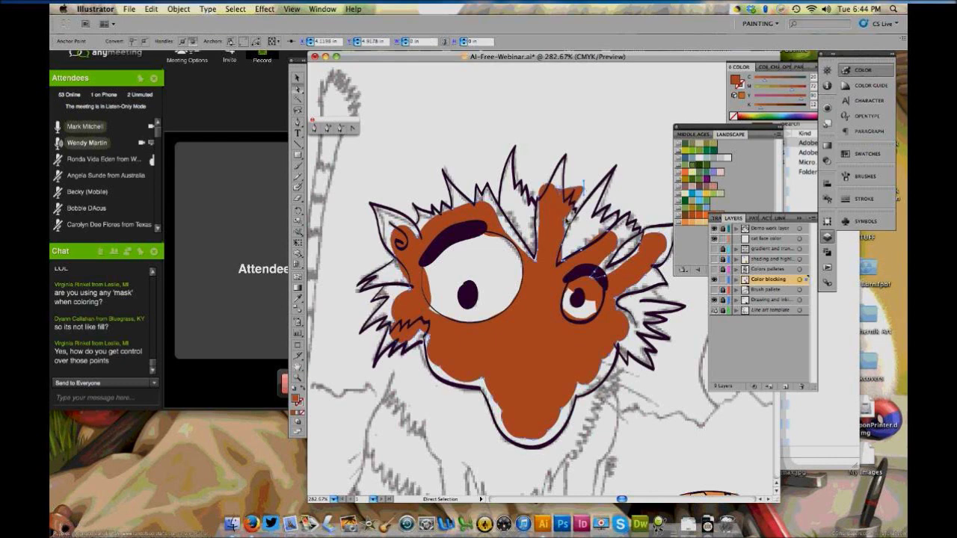
{"action": "left_click", "coordinate": [583, 186]}
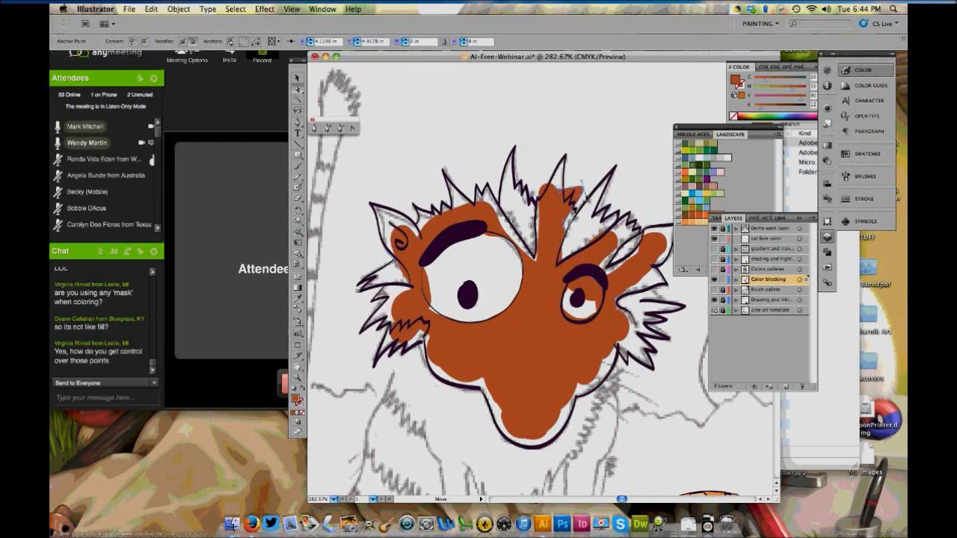
{"action": "left_click", "coordinate": [598, 274]}
{"action": "left_click", "coordinate": [580, 184]}
{"action": "left_click", "coordinate": [597, 274]}
Erase the excess rust orange beside the top of the center forehead stripe with the Eraser and clear the selection
{"action": "left_click", "coordinate": [300, 205]}
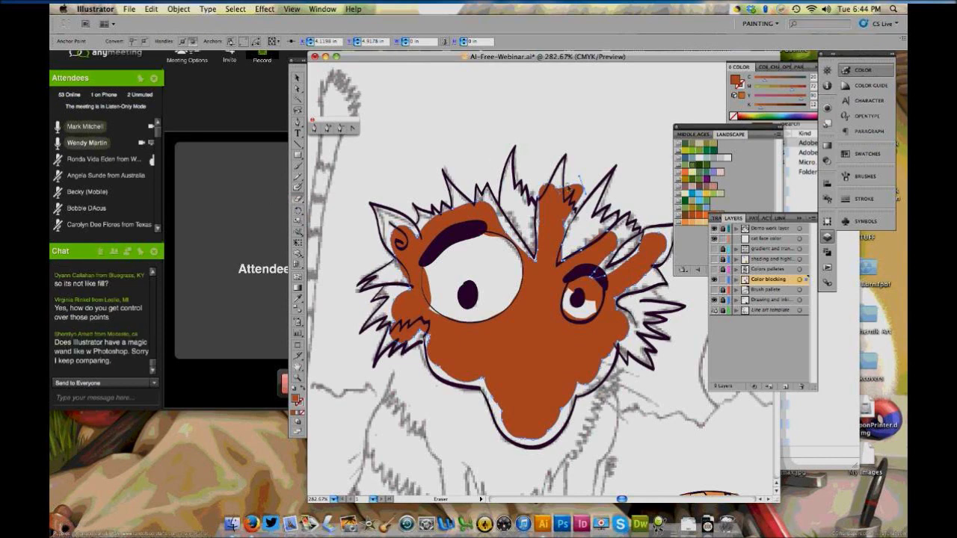
{"action": "mouse_move", "coordinate": [570, 187]}
{"action": "left_mouse_down"}
{"action": "mouse_move", "coordinate": [568, 205]}
{"action": "mouse_move", "coordinate": [577, 183]}
{"action": "mouse_move", "coordinate": [574, 213]}
{"action": "mouse_move", "coordinate": [581, 184]}
{"action": "mouse_move", "coordinate": [582, 202]}
{"action": "left_mouse_up"}
{"action": "key", "text": "v"}
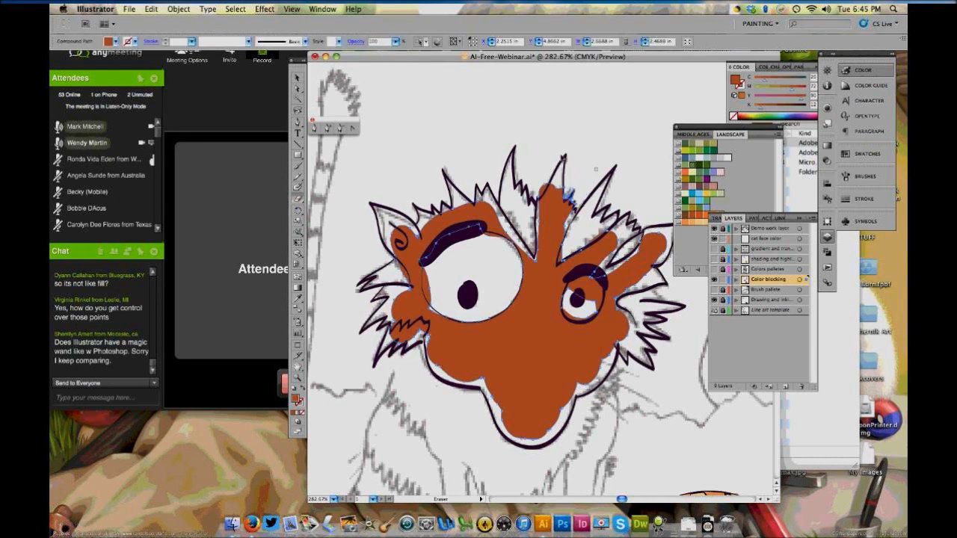
{"action": "left_click", "coordinate": [299, 91]}
{"action": "left_click", "coordinate": [513, 110]}
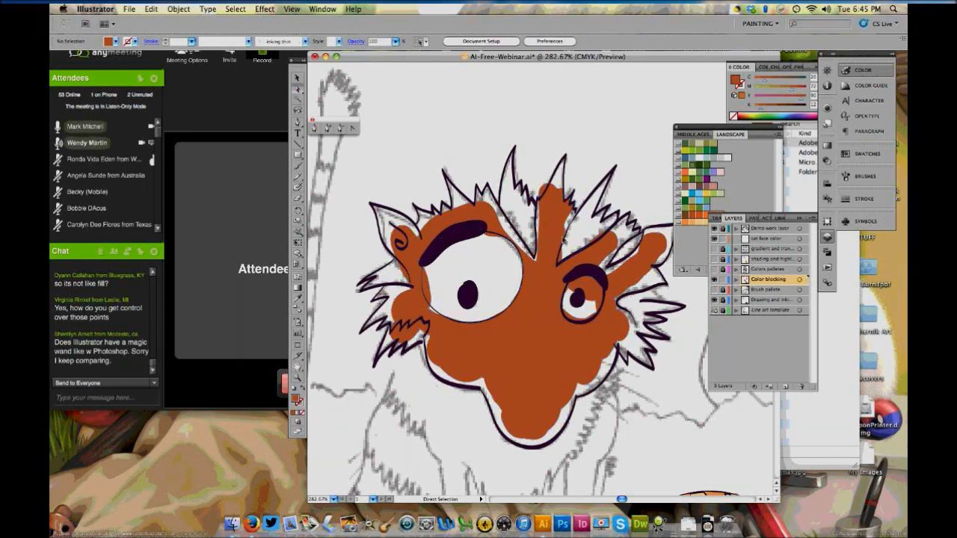
Paint the cat's large eye green with the Blob Brush, using the color of the green palette square
{"action": "key", "text": "v"}
{"action": "key", "text": "super+minus"}
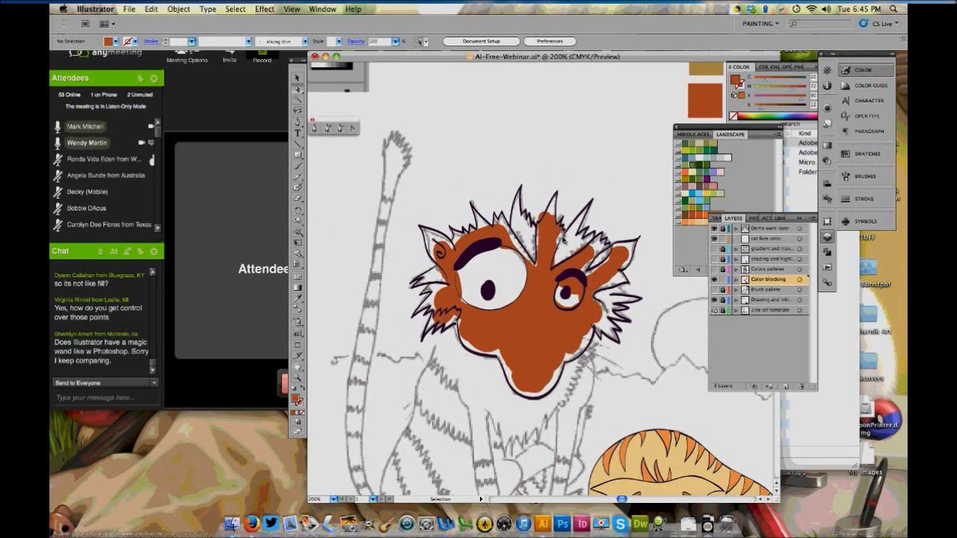
{"action": "key", "text": "super+minus"}
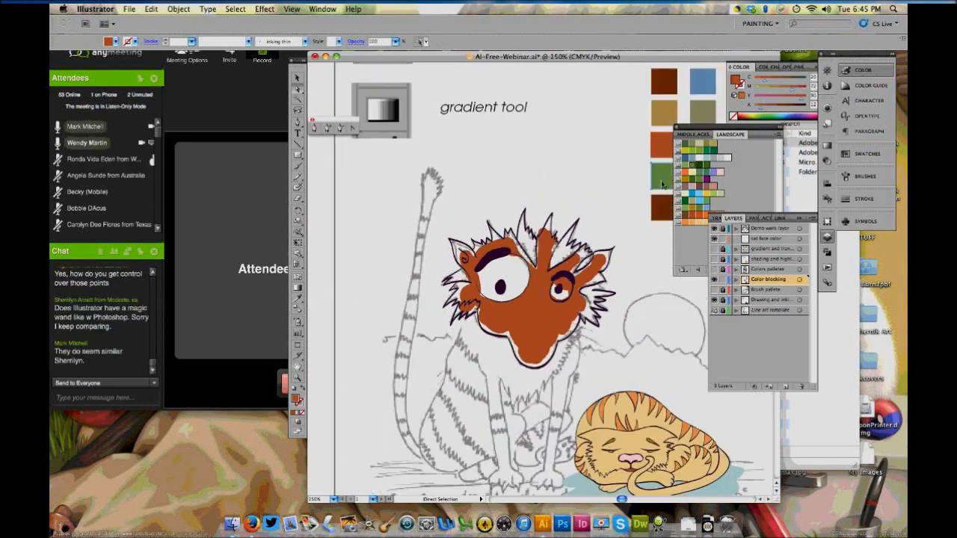
{"action": "left_click", "coordinate": [662, 179]}
{"action": "key", "text": "shift+b"}
{"action": "mouse_move", "coordinate": [485, 273]}
{"action": "left_mouse_down"}
{"action": "mouse_move", "coordinate": [485, 288]}
{"action": "mouse_move", "coordinate": [503, 299]}
{"action": "mouse_move", "coordinate": [525, 280]}
{"action": "mouse_move", "coordinate": [509, 262]}
{"action": "mouse_move", "coordinate": [516, 286]}
{"action": "mouse_move", "coordinate": [499, 297]}
{"action": "mouse_move", "coordinate": [508, 301]}
{"action": "mouse_move", "coordinate": [525, 285]}
{"action": "mouse_move", "coordinate": [508, 281]}
{"action": "left_mouse_up"}
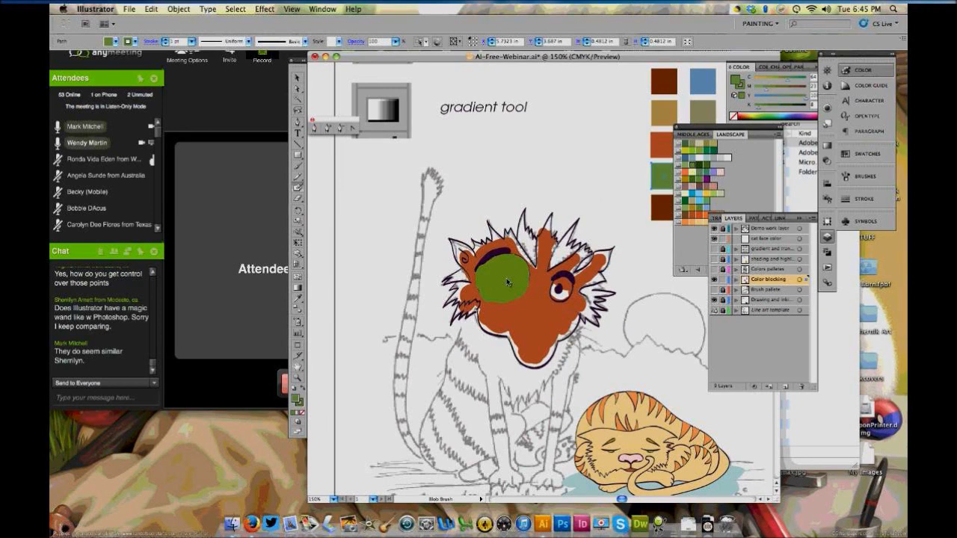
{"action": "left_click_drag", "start_coordinate": [510, 282], "coordinate": [509, 283]}
{"action": "left_click", "coordinate": [510, 283]}
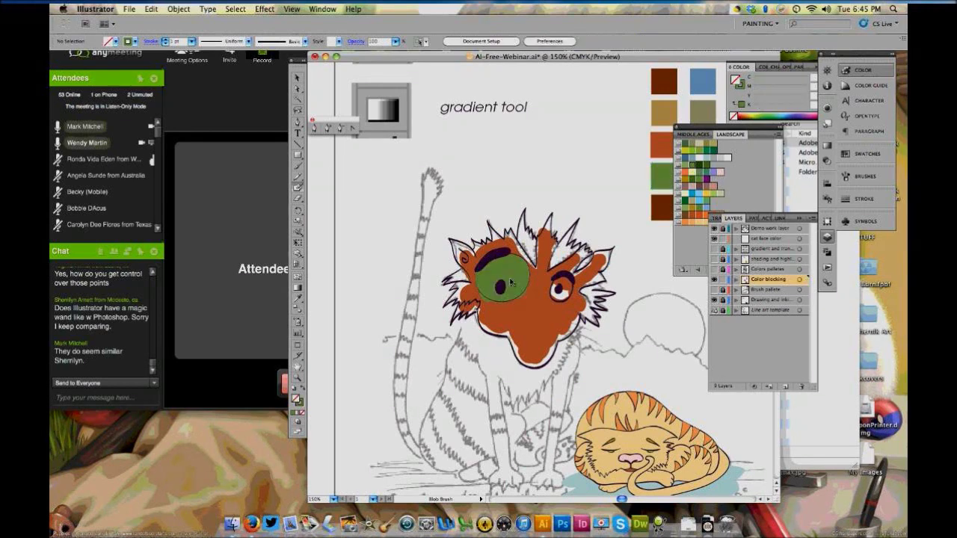
Paint the cat's small eye with the same green, filling it around the pupil up to the outline
{"action": "left_click", "coordinate": [563, 284]}
{"action": "mouse_move", "coordinate": [564, 283]}
{"action": "left_mouse_down"}
{"action": "mouse_move", "coordinate": [561, 301]}
{"action": "mouse_move", "coordinate": [566, 284]}
{"action": "left_mouse_up"}
{"action": "left_click", "coordinate": [557, 292]}
{"action": "left_click", "coordinate": [298, 89]}
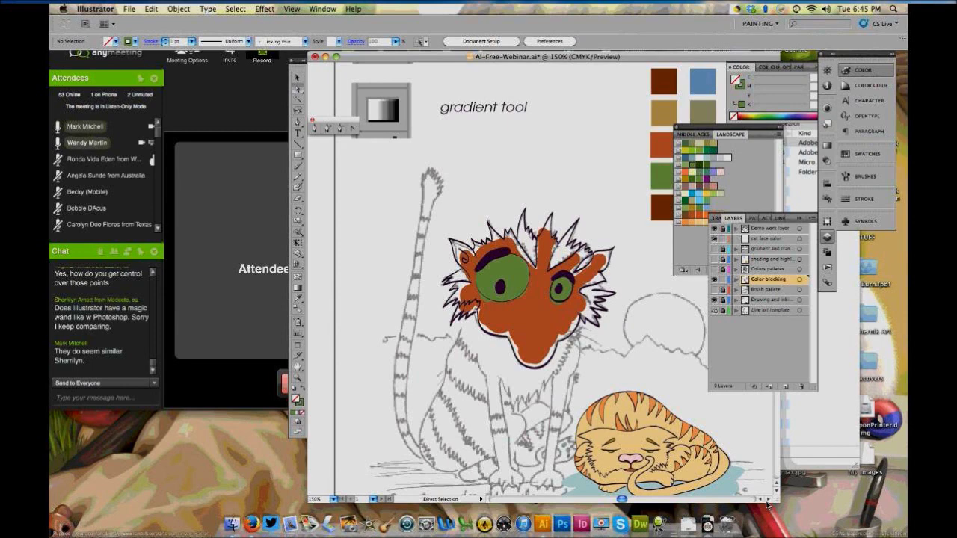
Examine the sleeping cat's finished coloring up close and return to the full artboard
{"action": "scroll", "coordinate": [770, 499], "scroll_direction": "right", "scroll_amount": 2}
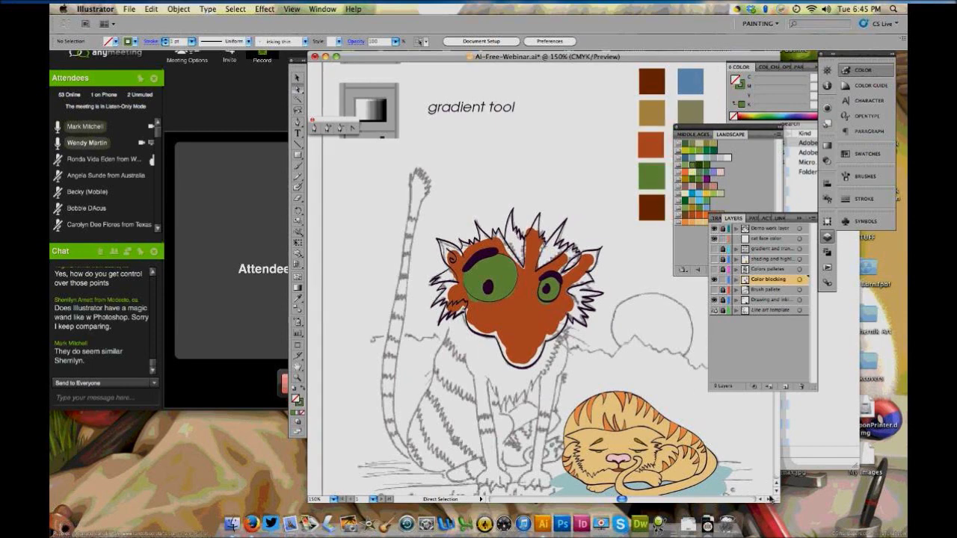
{"action": "scroll", "coordinate": [771, 500], "scroll_direction": "down", "scroll_amount": 5}
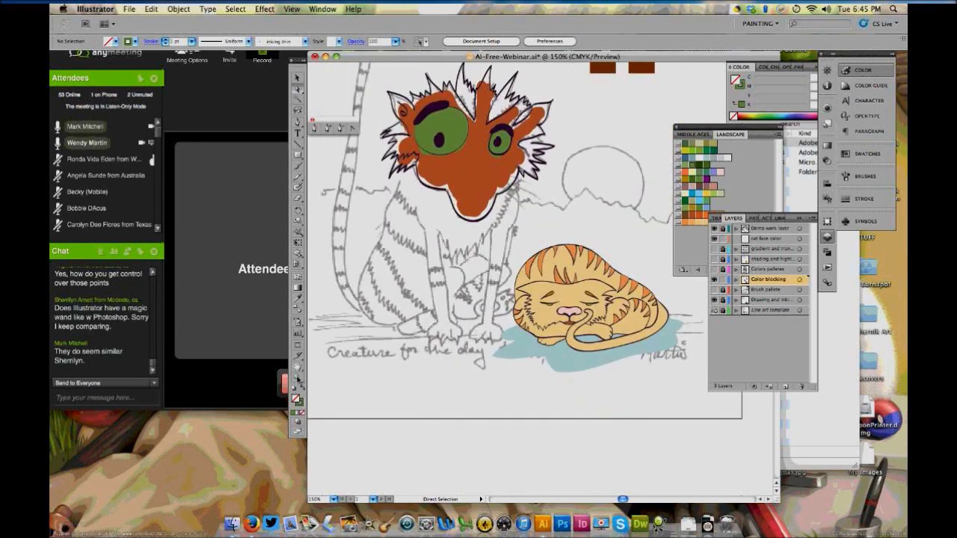
{"action": "left_click_drag", "start_coordinate": [490, 247], "coordinate": [669, 367]}
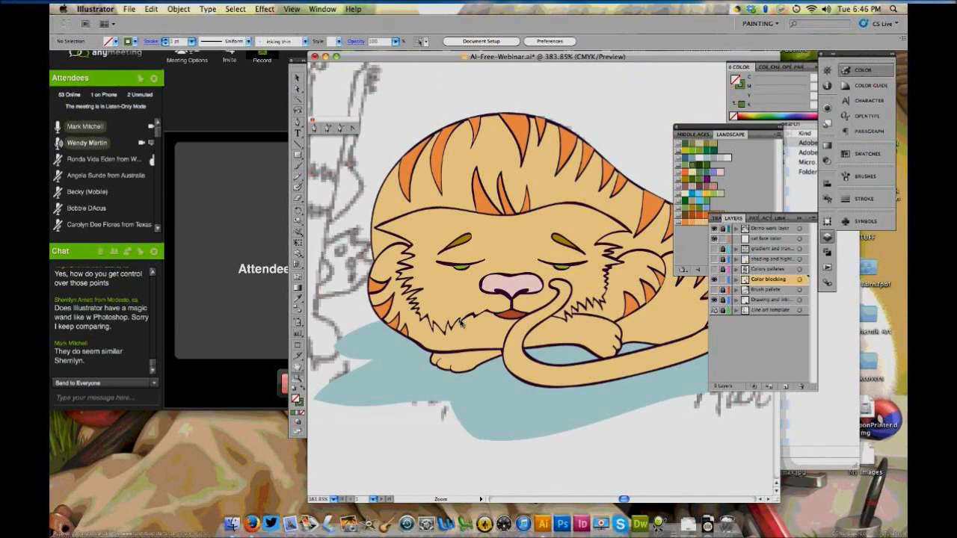
{"action": "key", "text": "super+0"}
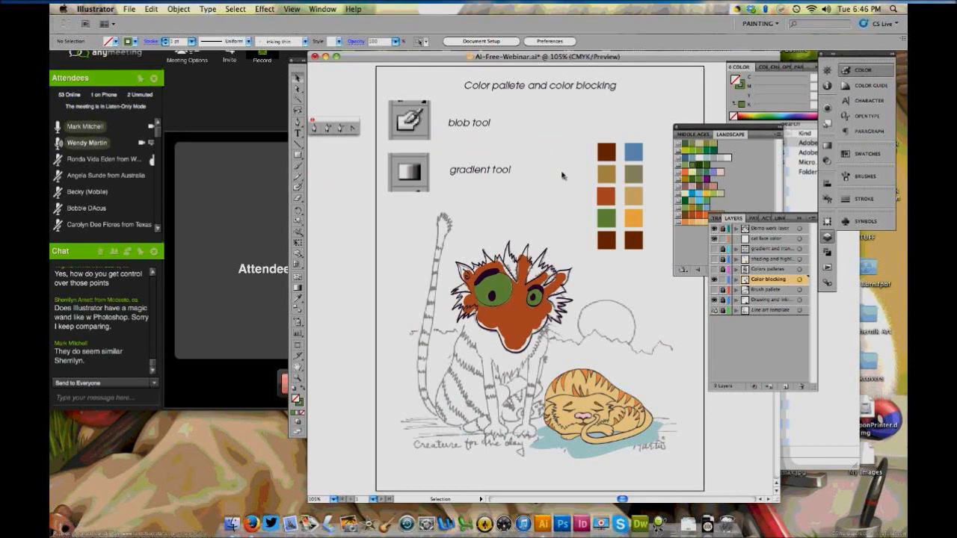
Duplicate the upper dark brown palette square and place the copy above the cat's head, enlarged to about 1.46 in square
{"action": "left_click", "coordinate": [606, 151]}
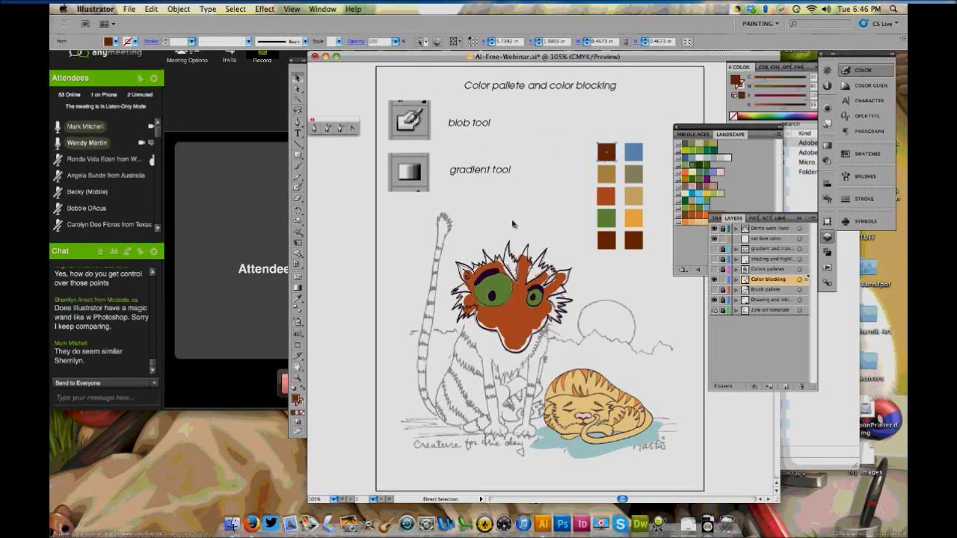
{"action": "key", "text": "super+v"}
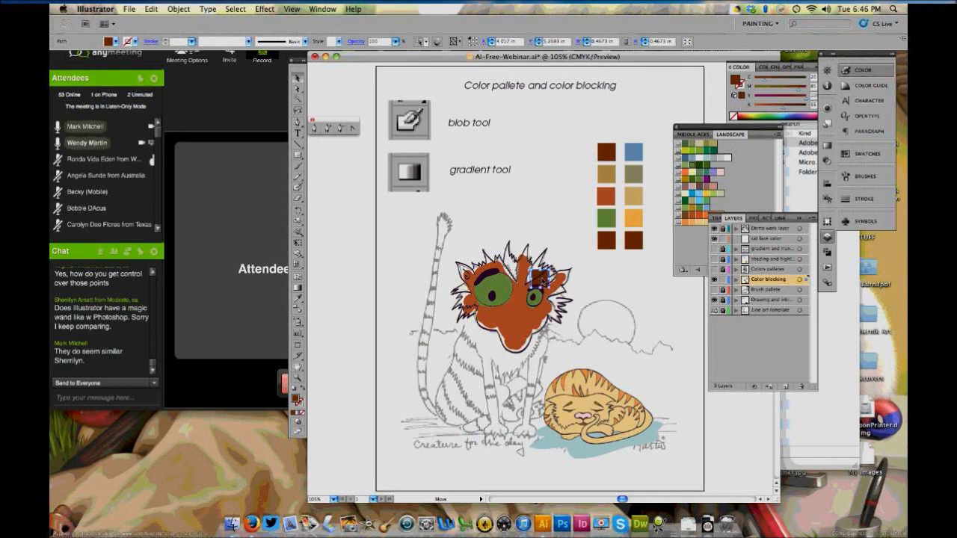
{"action": "left_click_drag", "start_coordinate": [538, 280], "coordinate": [557, 244]}
{"action": "left_click_drag", "start_coordinate": [516, 211], "coordinate": [538, 204]}
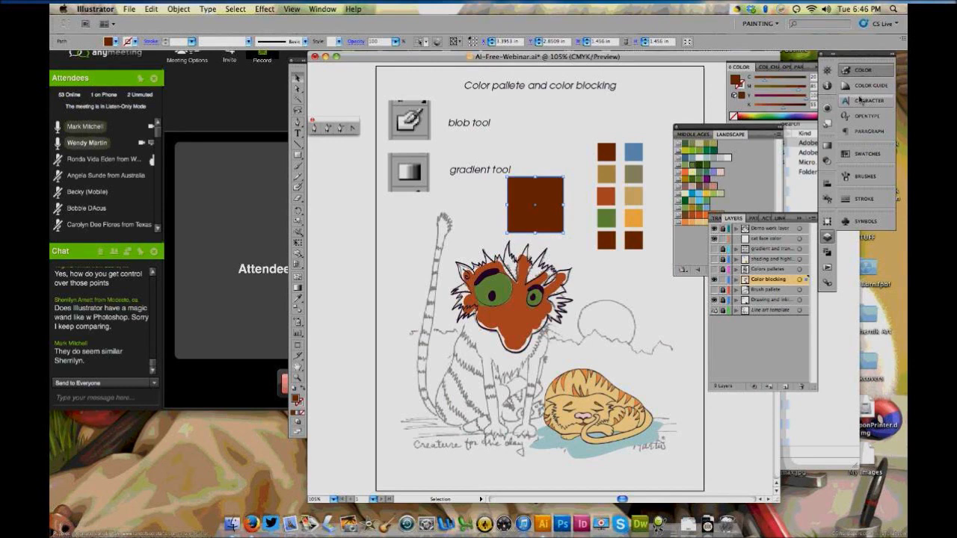
Fill the large brown square with a linear gradient from white to dark brown and shift it slightly to the left
{"action": "left_click", "coordinate": [829, 147]}
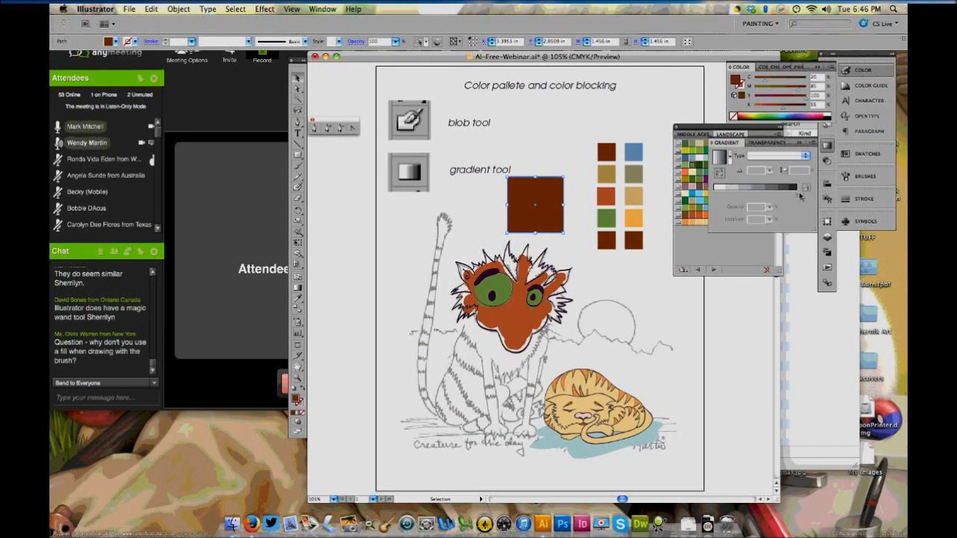
{"action": "left_click", "coordinate": [800, 196]}
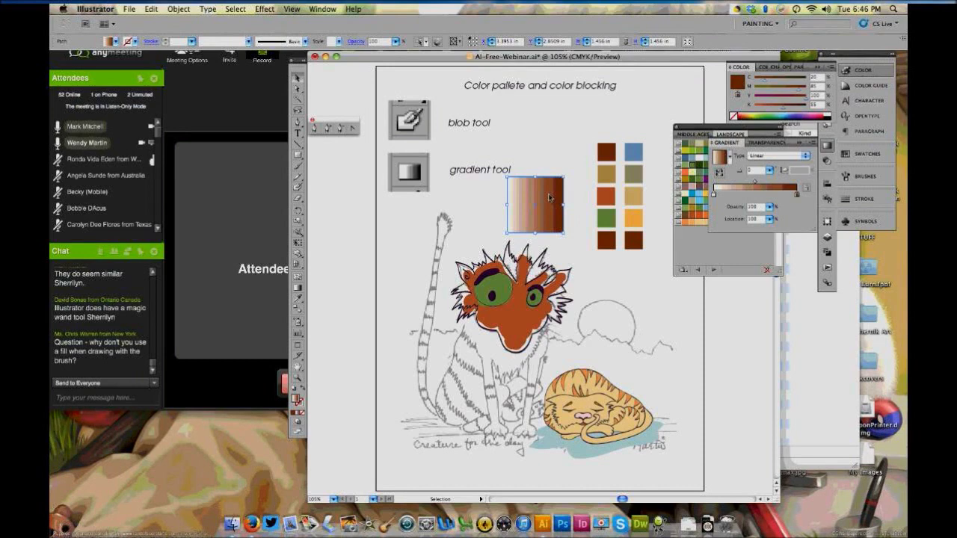
{"action": "left_click", "coordinate": [490, 210]}
{"action": "mouse_move", "coordinate": [551, 210]}
{"action": "left_mouse_down"}
{"action": "mouse_move", "coordinate": [520, 215]}
{"action": "mouse_move", "coordinate": [537, 212]}
{"action": "left_mouse_up"}
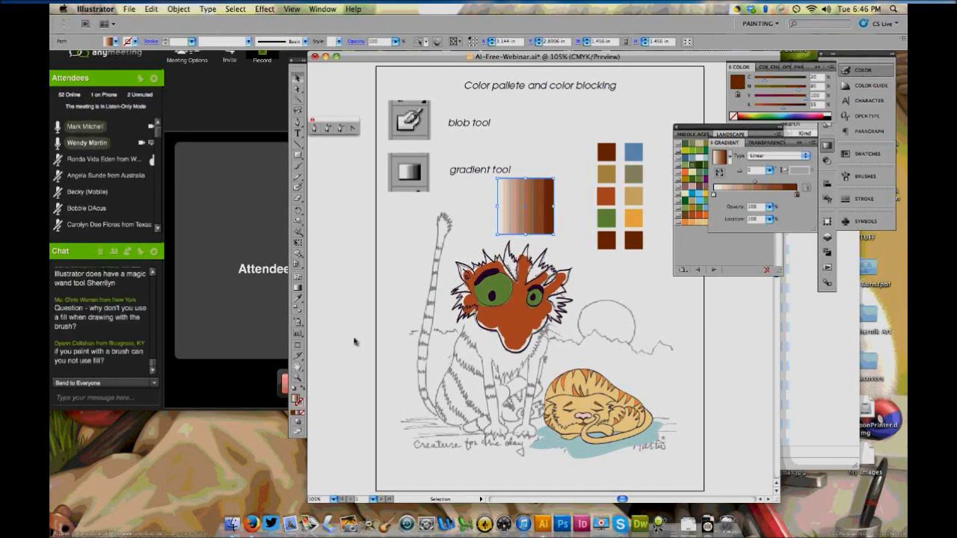
Raise the yellow value of the blue palette square's fill to make it green, and clear the selection
{"action": "left_click", "coordinate": [608, 153]}
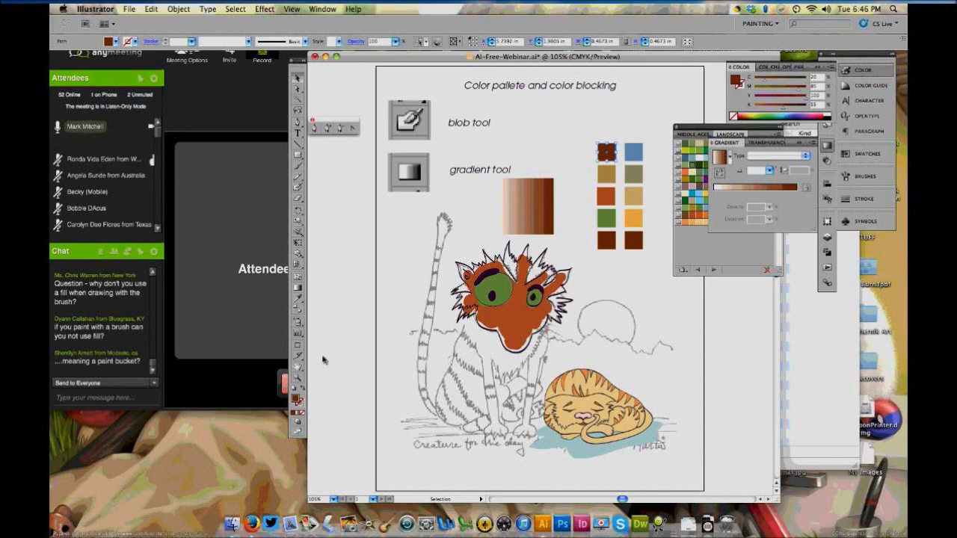
{"action": "left_click_drag", "start_coordinate": [607, 157], "coordinate": [299, 402]}
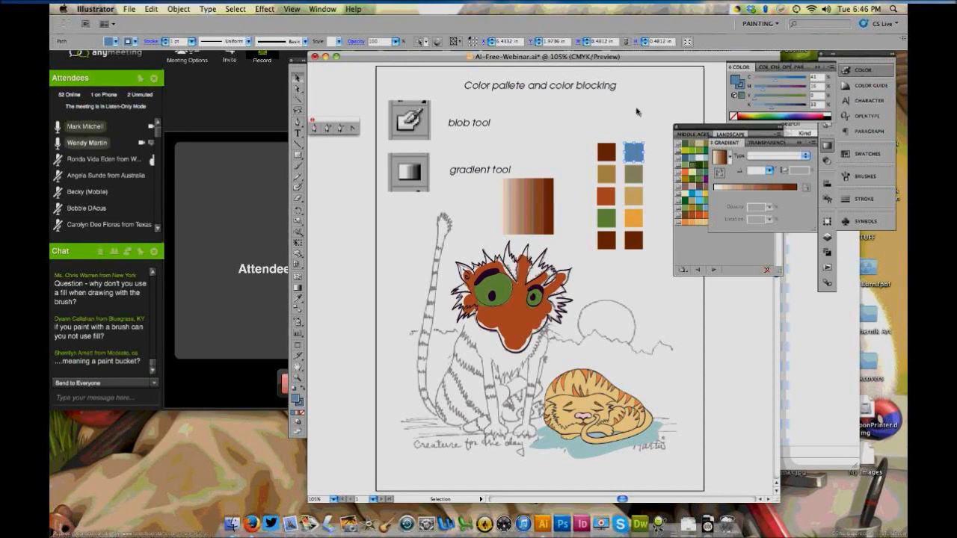
{"action": "left_click_drag", "start_coordinate": [757, 103], "coordinate": [801, 99]}
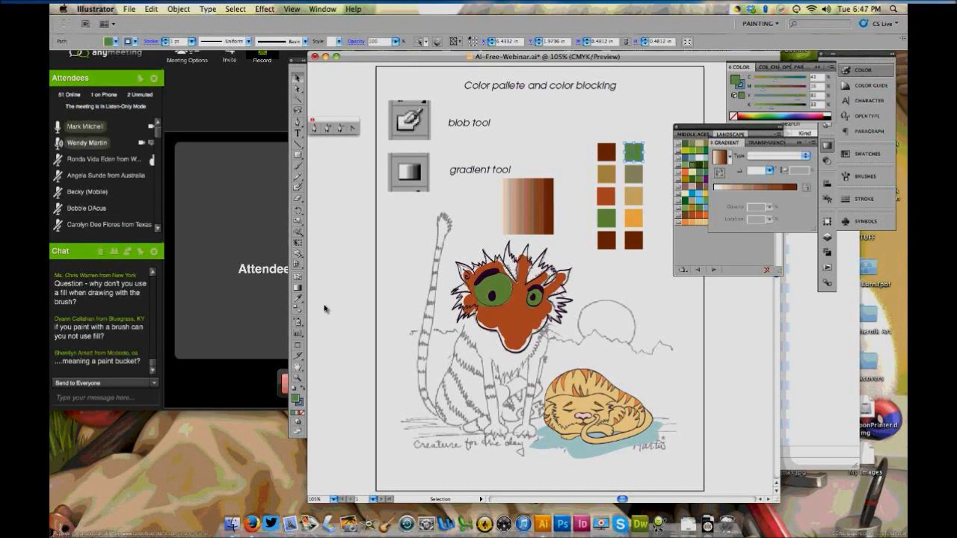
{"action": "left_click", "coordinate": [339, 366]}
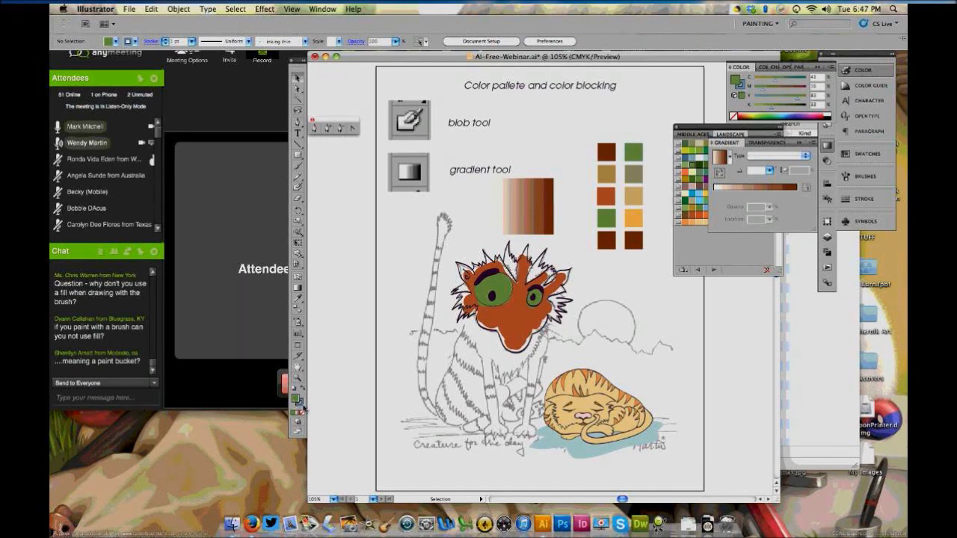
Paint a loose scribble beside the cat's tail with the Paintbrush and set its fill to none
{"action": "key", "text": "b"}
{"action": "mouse_move", "coordinate": [328, 304]}
{"action": "left_mouse_down"}
{"action": "mouse_move", "coordinate": [395, 288]}
{"action": "mouse_move", "coordinate": [412, 238]}
{"action": "mouse_move", "coordinate": [408, 250]}
{"action": "left_mouse_up"}
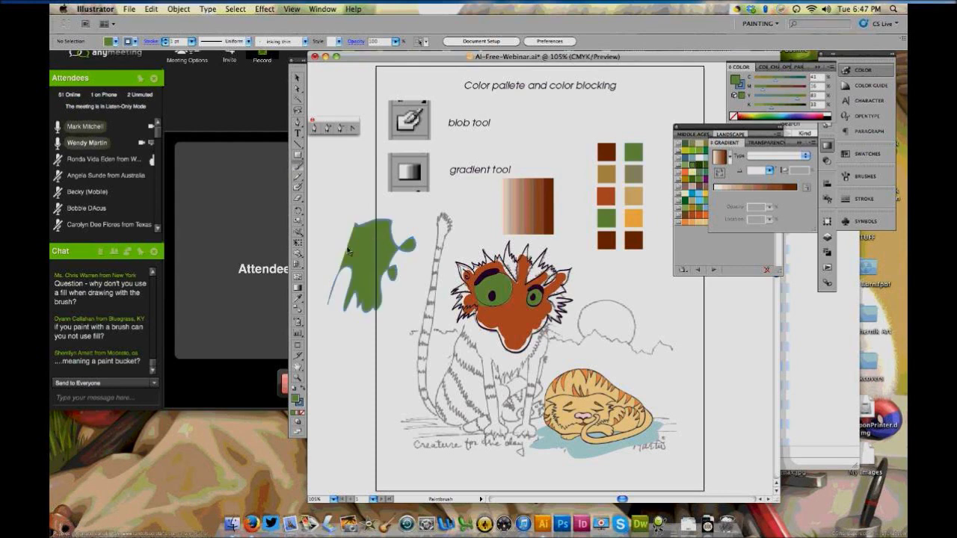
{"action": "left_click", "coordinate": [297, 78]}
{"action": "left_click", "coordinate": [384, 243]}
{"action": "left_click", "coordinate": [304, 412]}
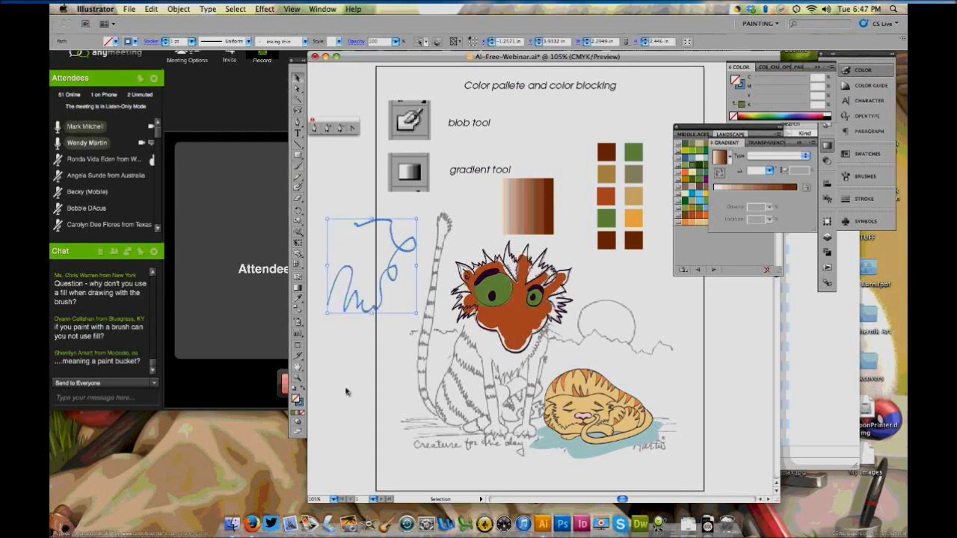
Move the unfilled blue scribble slightly up and to the right, and delete it
{"action": "left_click", "coordinate": [346, 392]}
{"action": "left_click_drag", "start_coordinate": [384, 297], "coordinate": [376, 278]}
{"action": "left_click", "coordinate": [371, 346]}
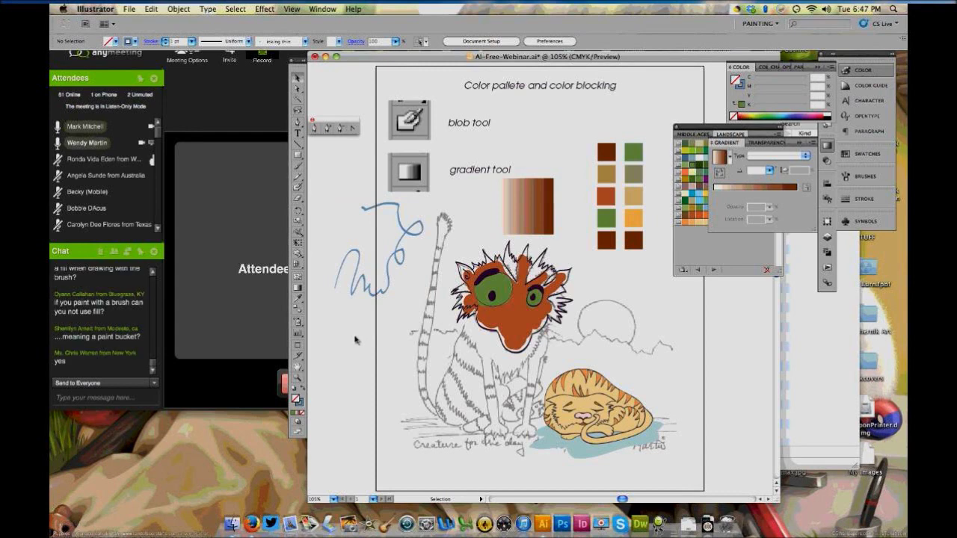
{"action": "left_click", "coordinate": [382, 294]}
{"action": "key", "text": "Delete"}
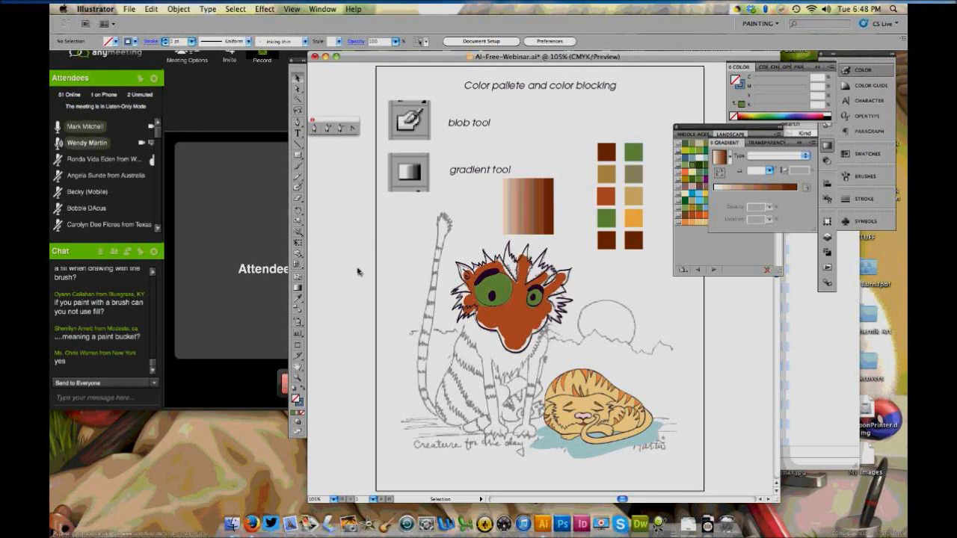
Switch to the Eyedropper and display the perspective grid over the artboard with the Perspective Grid tool
{"action": "left_click", "coordinate": [296, 302]}
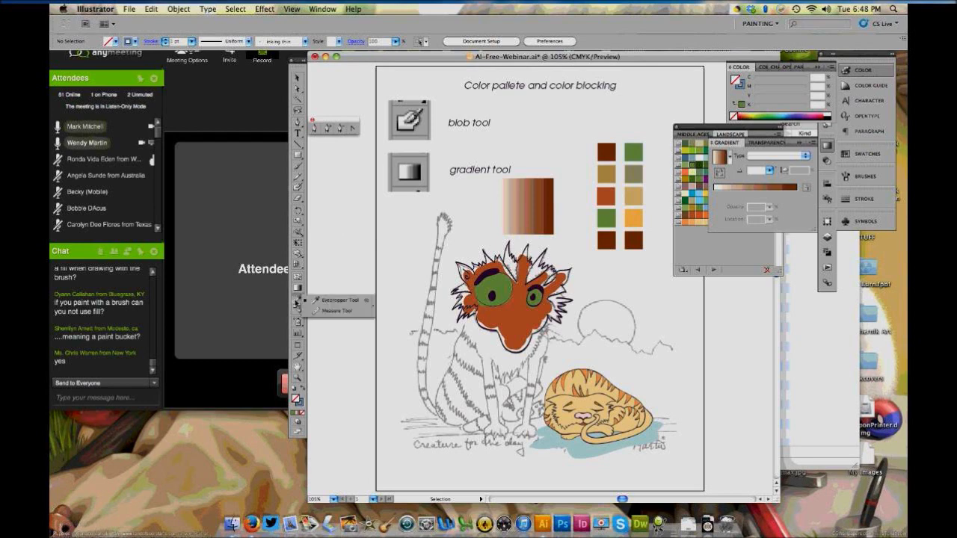
{"action": "left_click", "coordinate": [322, 300]}
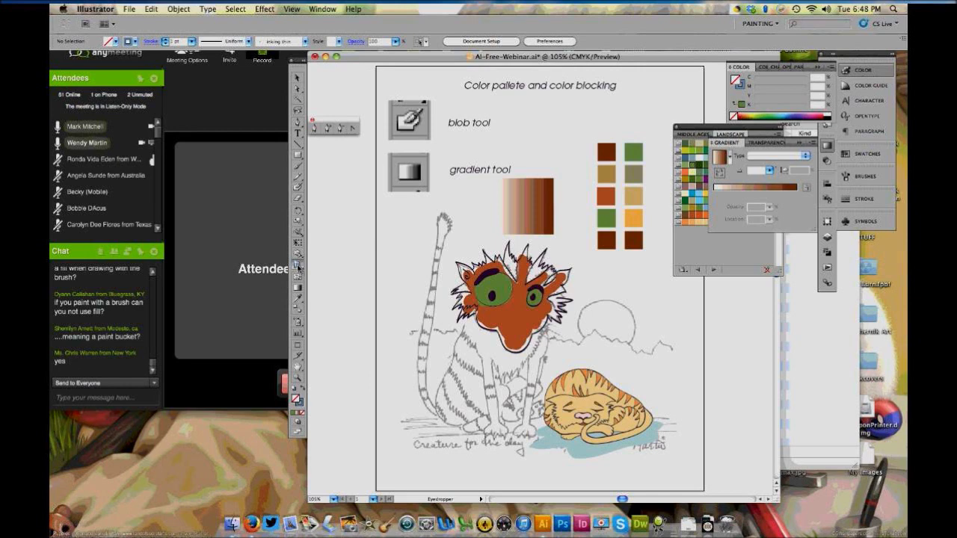
{"action": "left_click", "coordinate": [298, 266]}
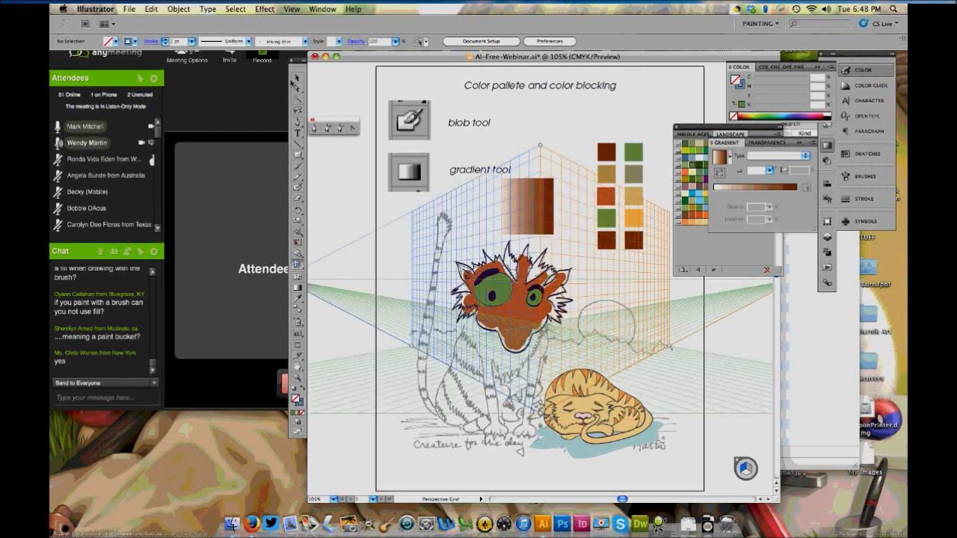
Switch to the Selection tool and hide the perspective grid
{"action": "left_click", "coordinate": [297, 79]}
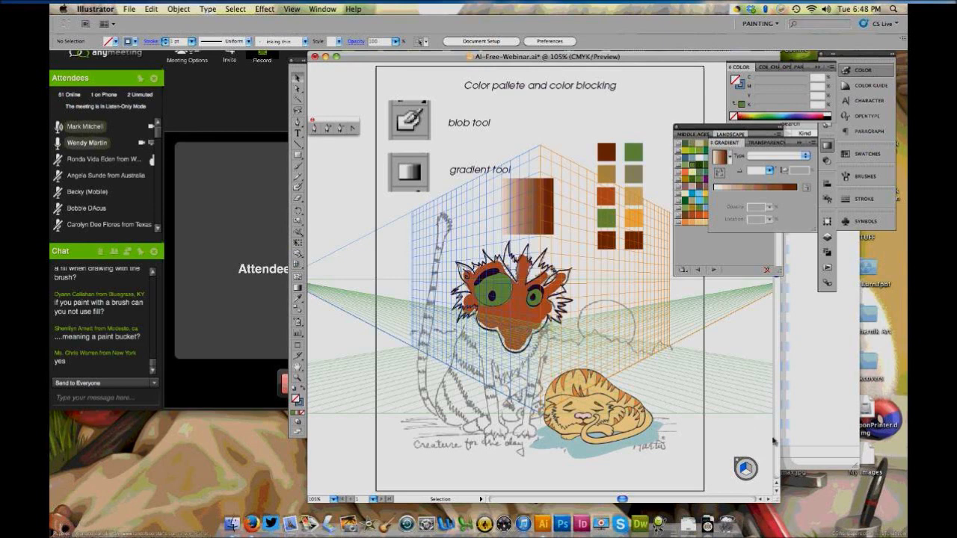
{"action": "left_click", "coordinate": [292, 9]}
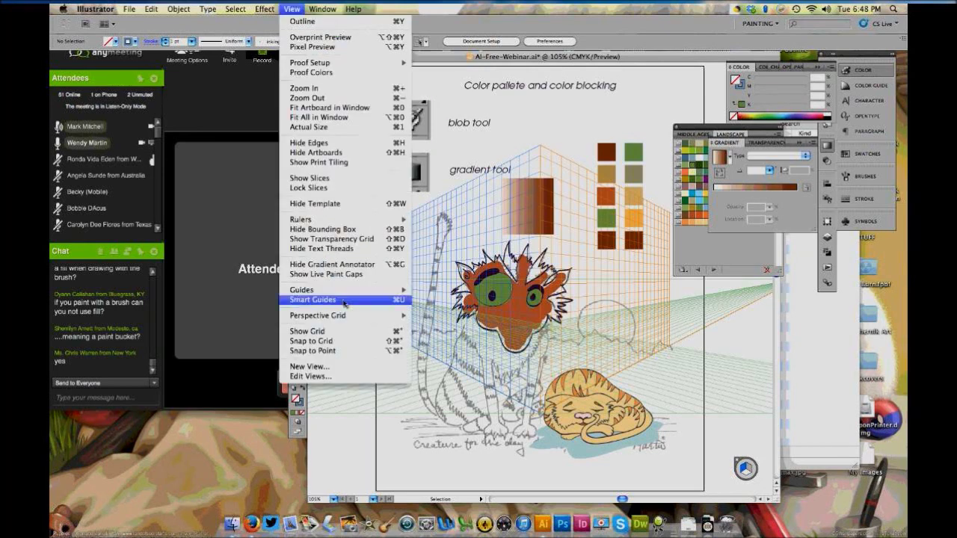
{"action": "mouse_move", "coordinate": [352, 316]}
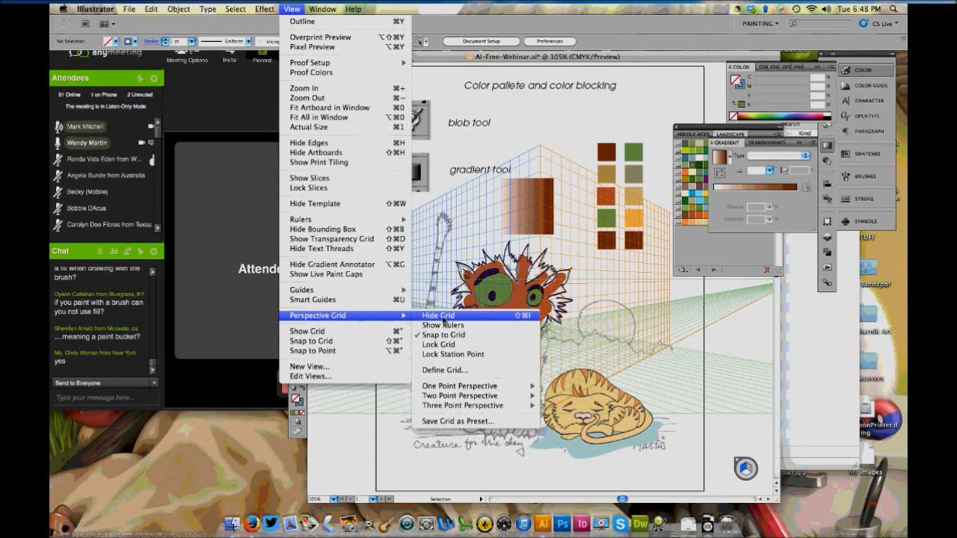
{"action": "left_click", "coordinate": [444, 318]}
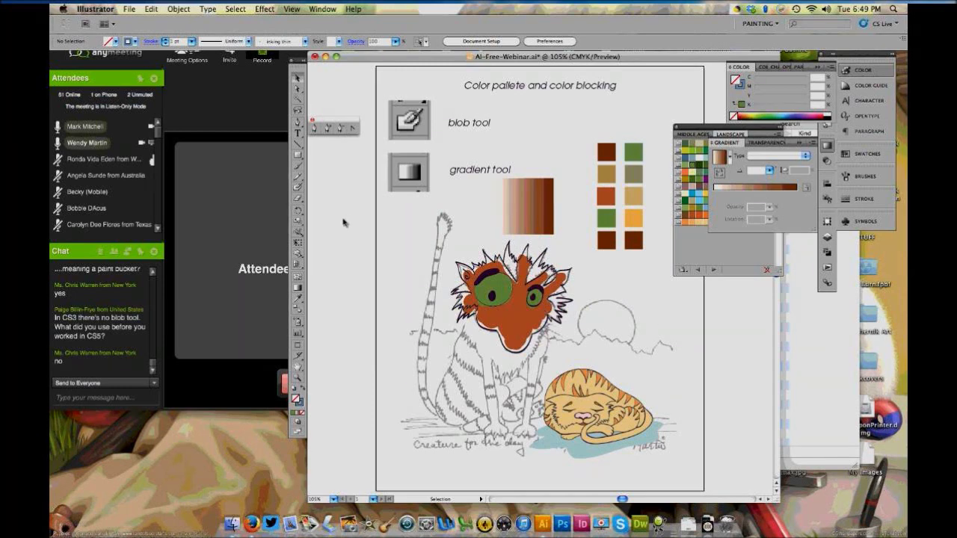
Draw a closed blue-filled shape without a stroke beside the cat's tail with the Pen tool
{"action": "left_click", "coordinate": [313, 128]}
{"action": "key", "text": "shift+x"}
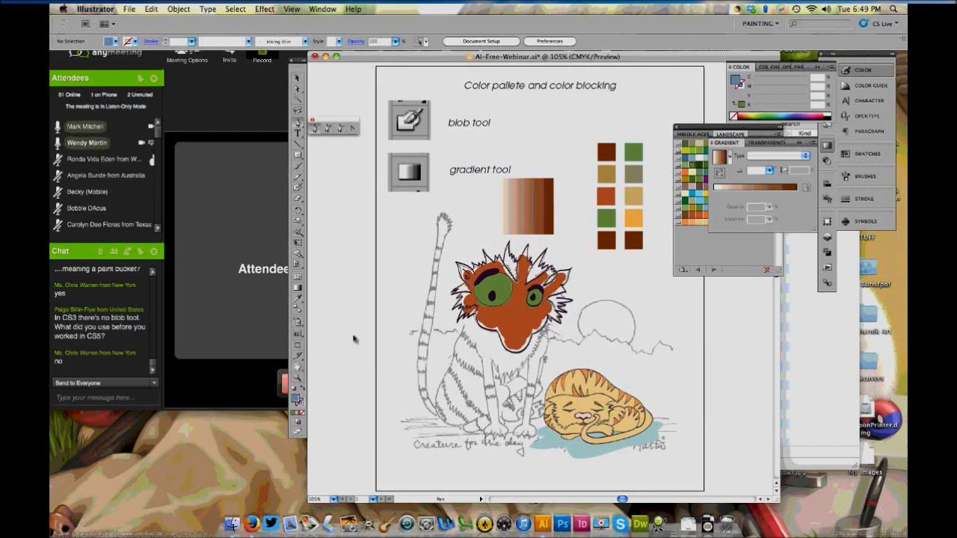
{"action": "left_click_drag", "start_coordinate": [352, 272], "coordinate": [345, 293]}
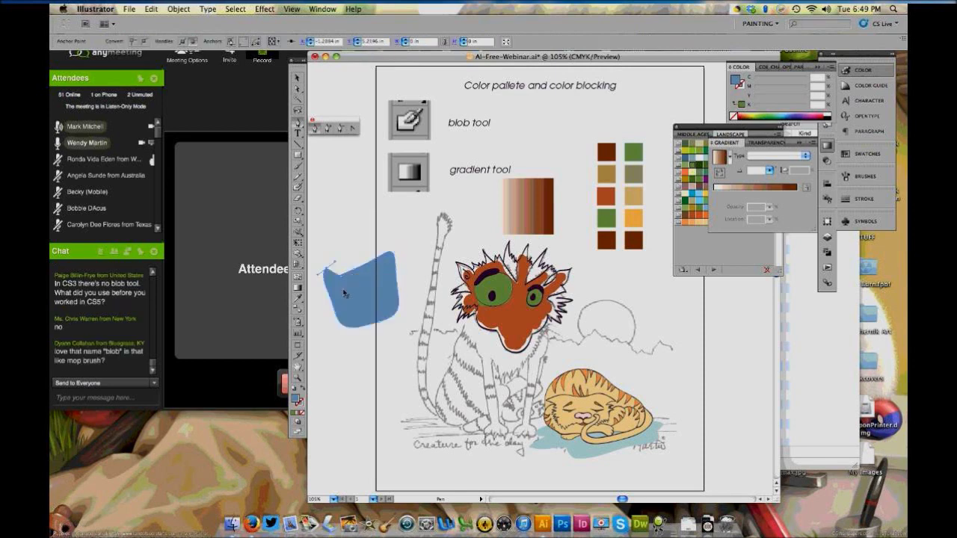
{"action": "left_click", "coordinate": [327, 267]}
Move the blue Pen-drawn shape upward and delete it
{"action": "key", "text": "v"}
{"action": "left_click_drag", "start_coordinate": [372, 318], "coordinate": [388, 228]}
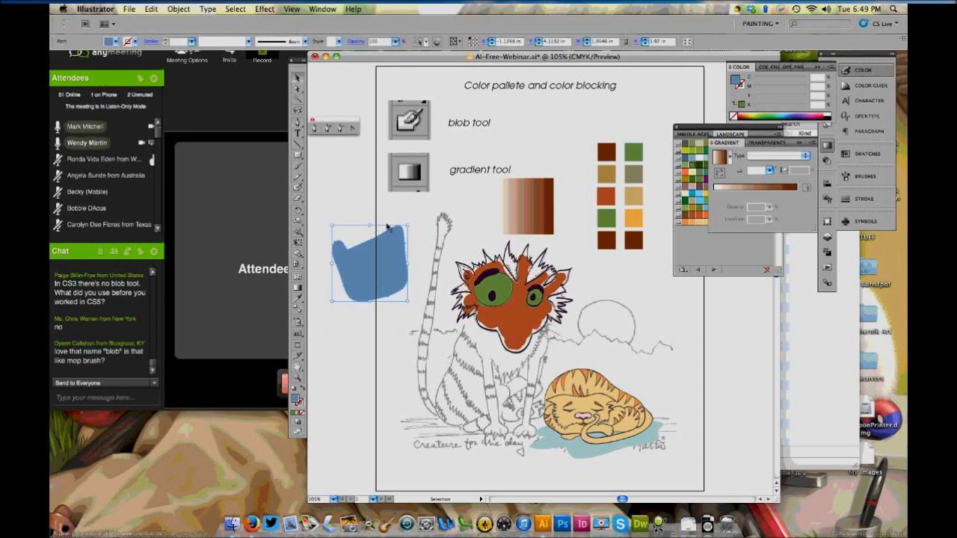
{"action": "key", "text": "Delete"}
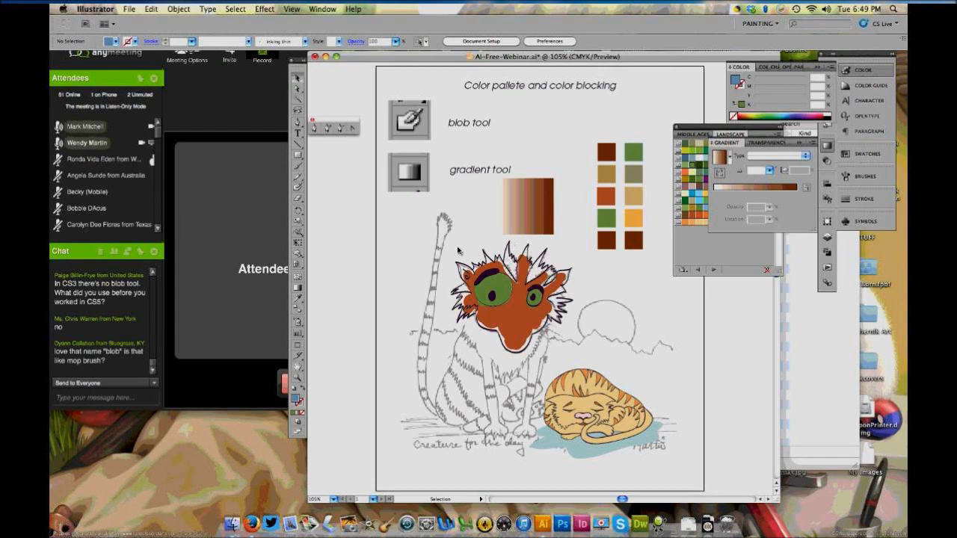
Select the tan palette square above the cat's head to pick up its fill color
{"action": "left_click", "coordinate": [299, 300]}
{"action": "left_click", "coordinate": [297, 375]}
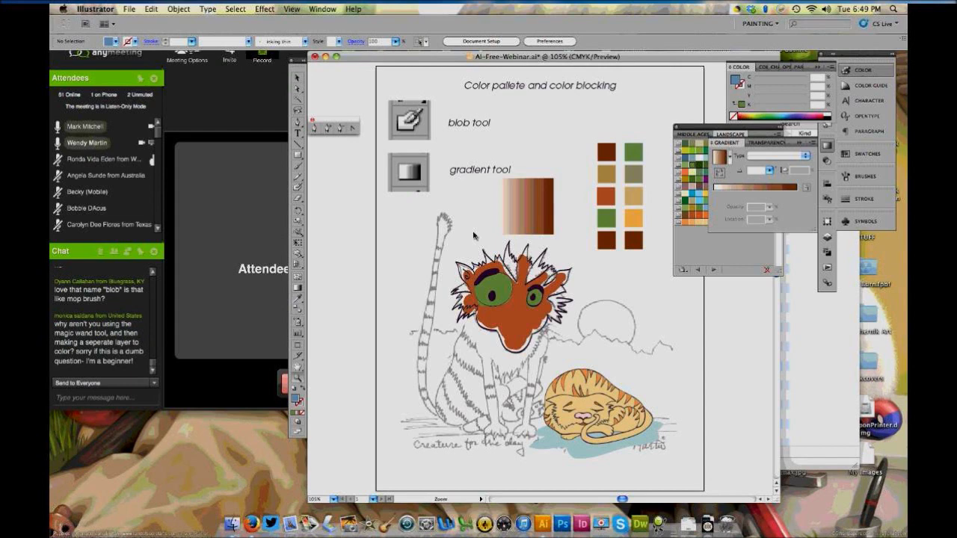
{"action": "left_click_drag", "start_coordinate": [464, 160], "coordinate": [658, 351]}
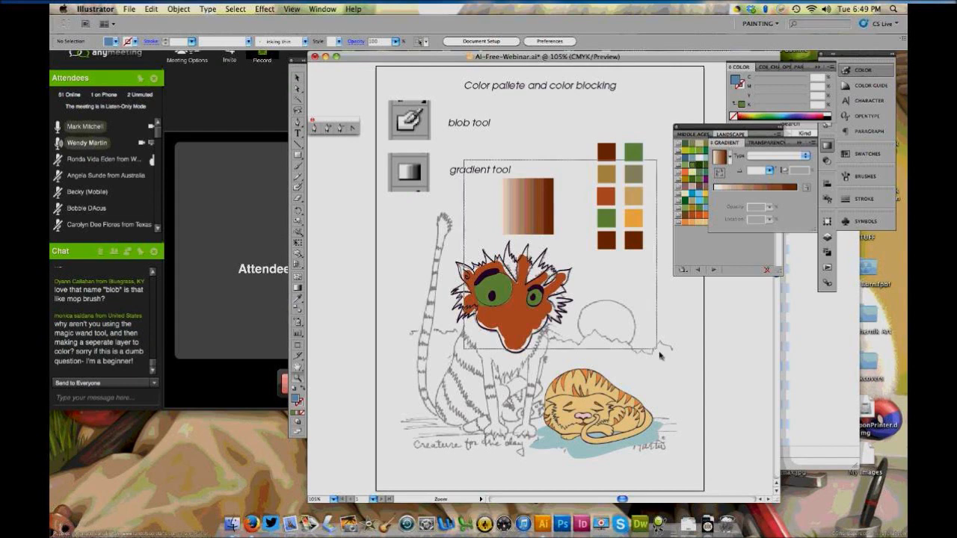
{"action": "left_click_drag", "start_coordinate": [660, 356], "coordinate": [660, 356]}
{"action": "key", "text": "a"}
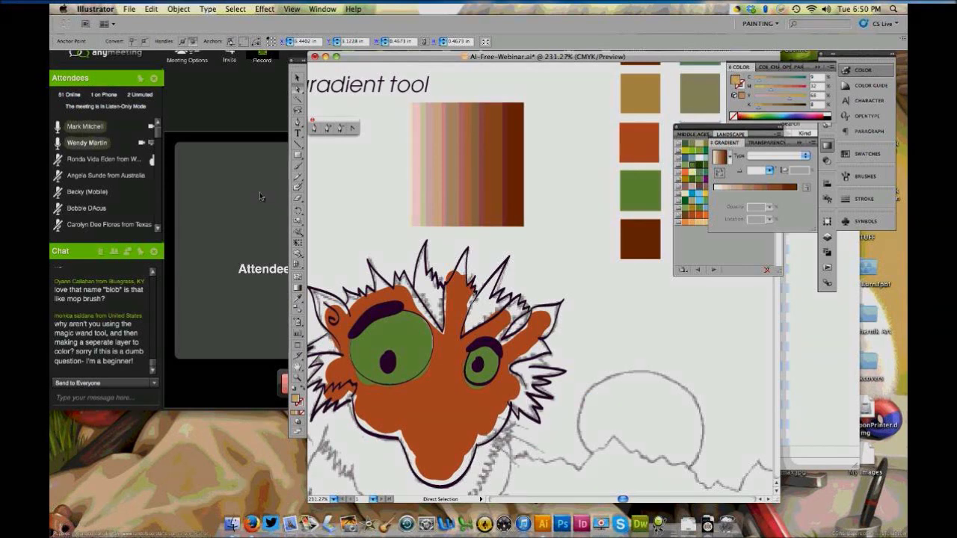
Reduce the Blob Brush size, paint the hair tuft above the cat's large eye tan, and clear the selection
{"action": "left_click", "coordinate": [297, 188]}
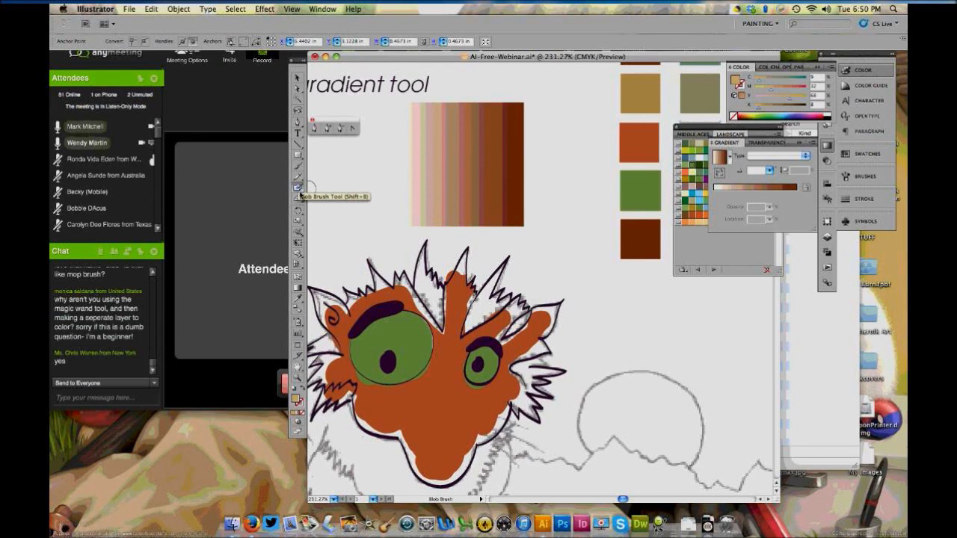
{"action": "double_click", "coordinate": [299, 189]}
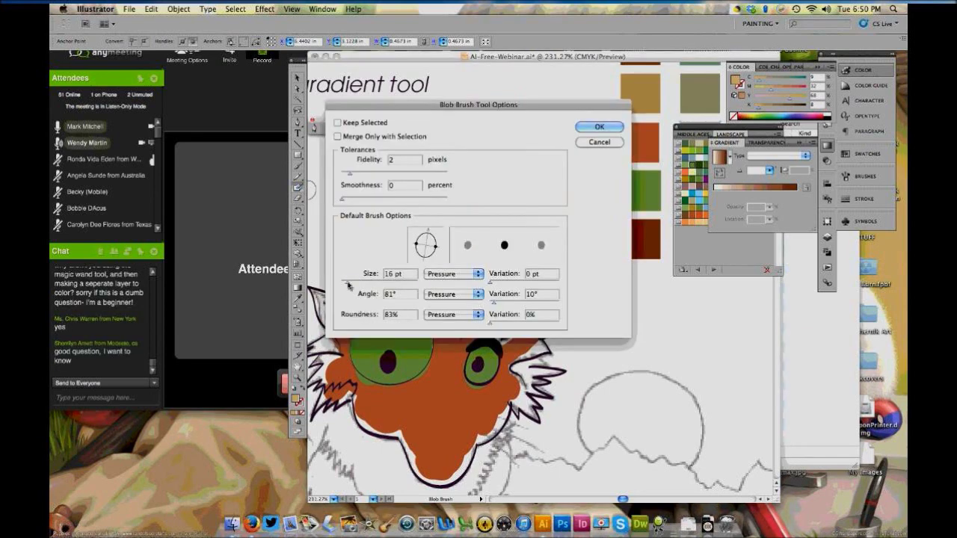
{"action": "left_click_drag", "start_coordinate": [348, 286], "coordinate": [344, 287]}
{"action": "left_click", "coordinate": [593, 127]}
{"action": "mouse_move", "coordinate": [425, 247]}
{"action": "left_mouse_down"}
{"action": "mouse_move", "coordinate": [416, 288]}
{"action": "mouse_move", "coordinate": [444, 323]}
{"action": "mouse_move", "coordinate": [442, 289]}
{"action": "mouse_move", "coordinate": [441, 297]}
{"action": "mouse_move", "coordinate": [421, 264]}
{"action": "mouse_move", "coordinate": [436, 319]}
{"action": "mouse_move", "coordinate": [423, 278]}
{"action": "left_mouse_up"}
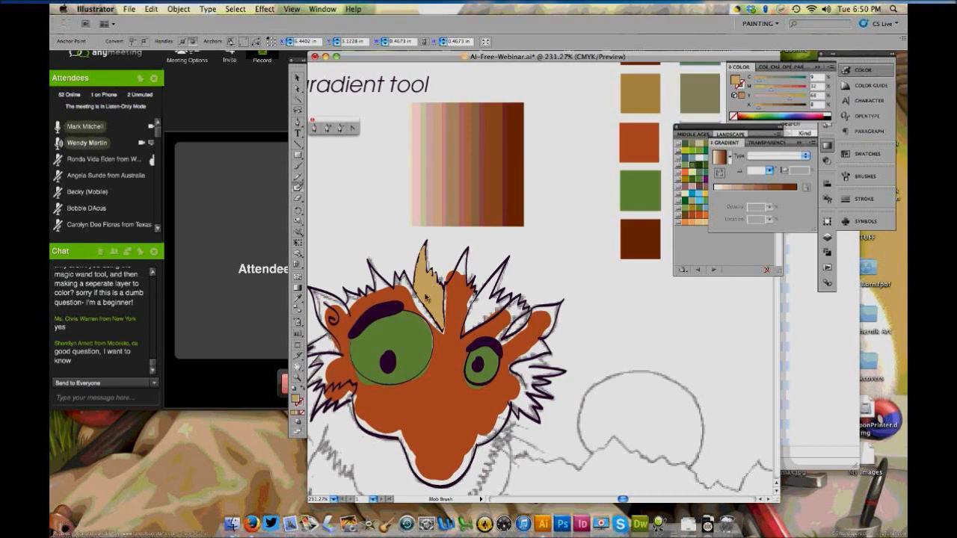
{"action": "key", "text": "super+shift+a"}
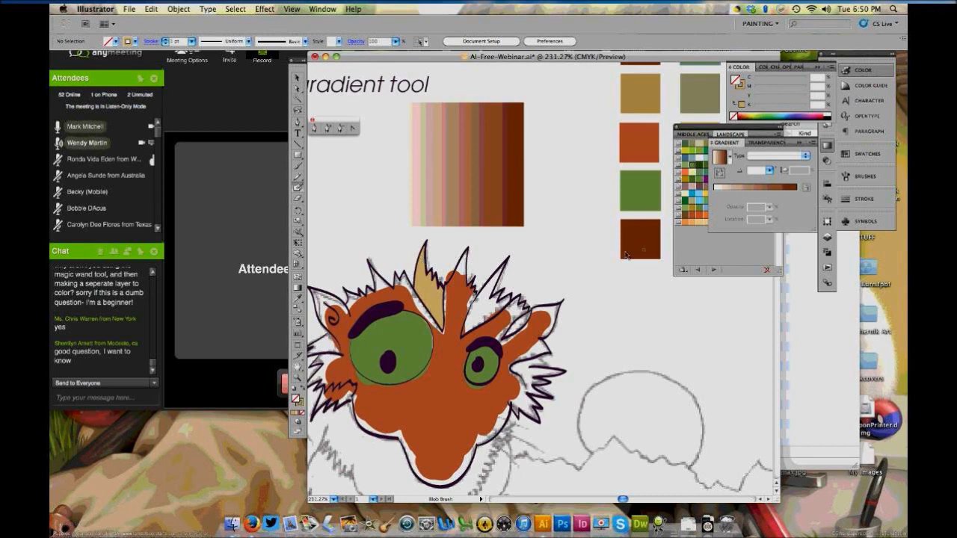
Move the tan tuft shape off the cat's head and back into place, and clear the selection
{"action": "key", "text": "v"}
{"action": "left_click", "coordinate": [580, 238]}
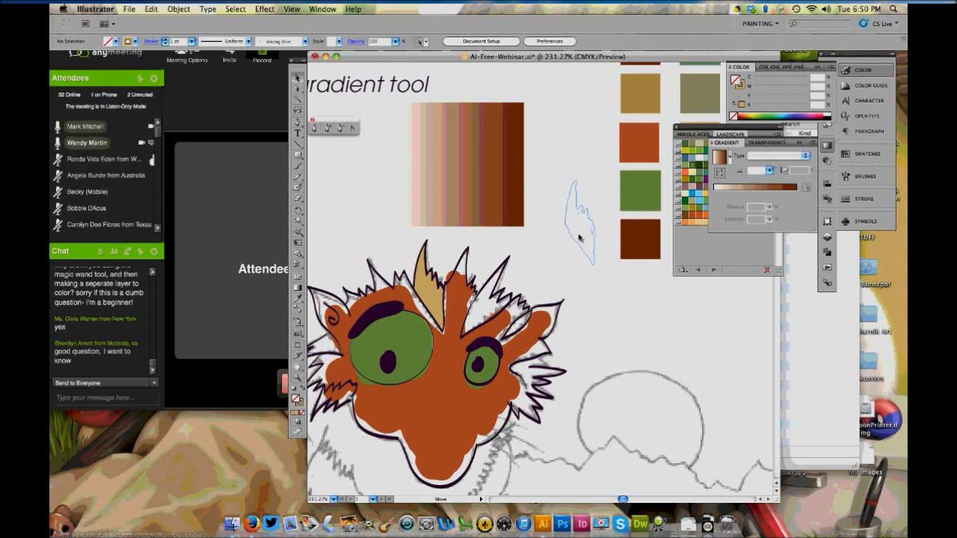
{"action": "left_click", "coordinate": [576, 237]}
{"action": "left_click_drag", "start_coordinate": [573, 238], "coordinate": [434, 305]}
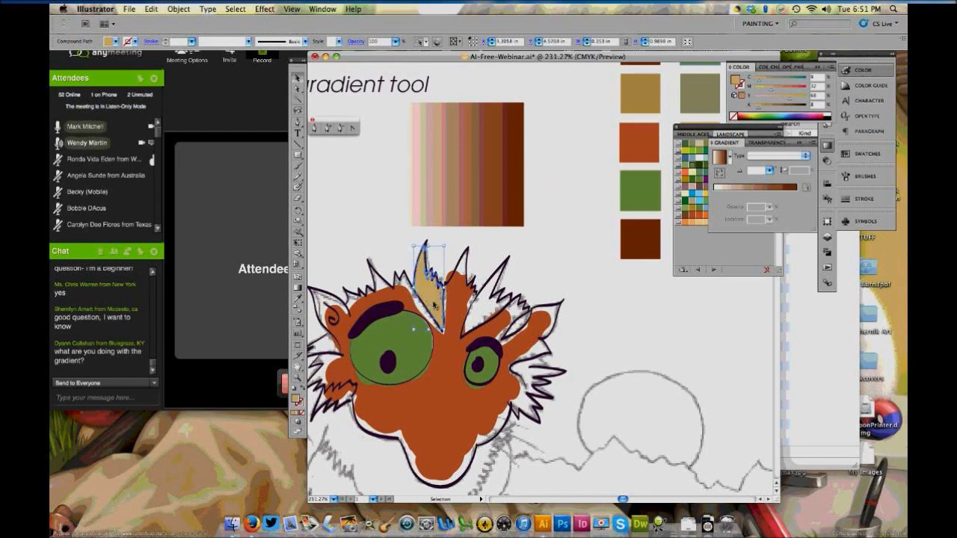
{"action": "key", "text": "shift+super+a"}
{"action": "left_click", "coordinate": [431, 290]}
{"action": "left_click", "coordinate": [299, 169]}
{"action": "left_click", "coordinate": [303, 199]}
{"action": "left_click", "coordinate": [299, 187]}
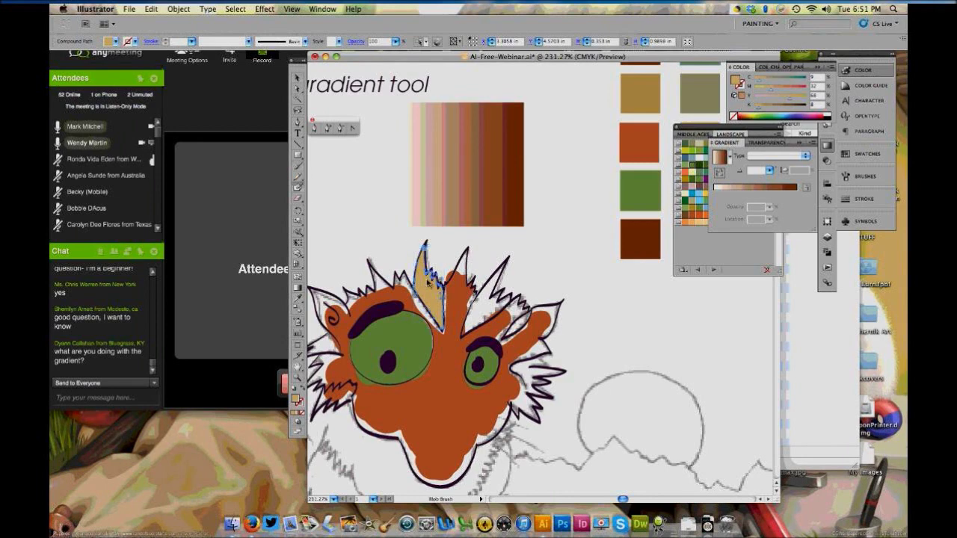
{"action": "key", "text": "super+shift+a"}
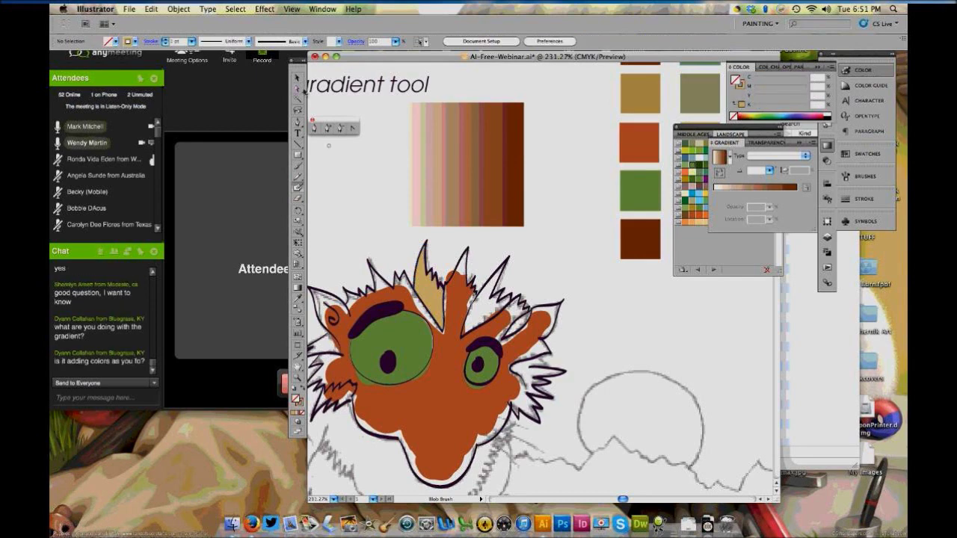
Load the striped brown gradient from the gradient square and apply it to the cat's orange face shape
{"action": "left_click", "coordinate": [297, 88]}
{"action": "key", "text": "shift+x"}
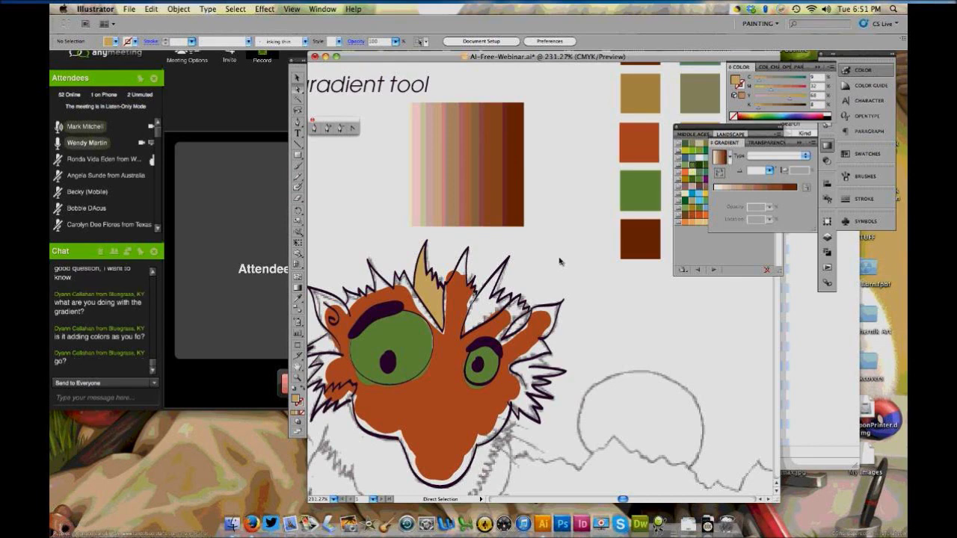
{"action": "left_click", "coordinate": [480, 188]}
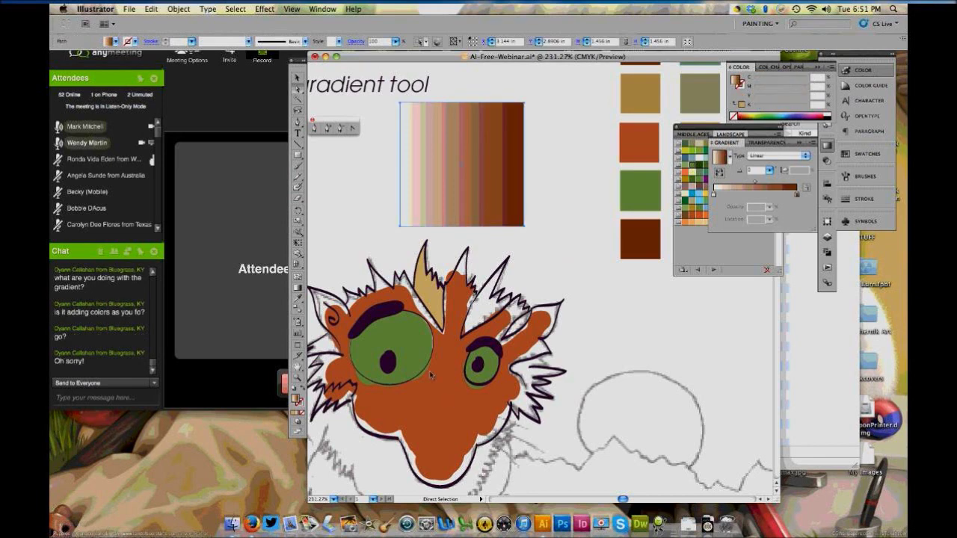
{"action": "left_click", "coordinate": [467, 377]}
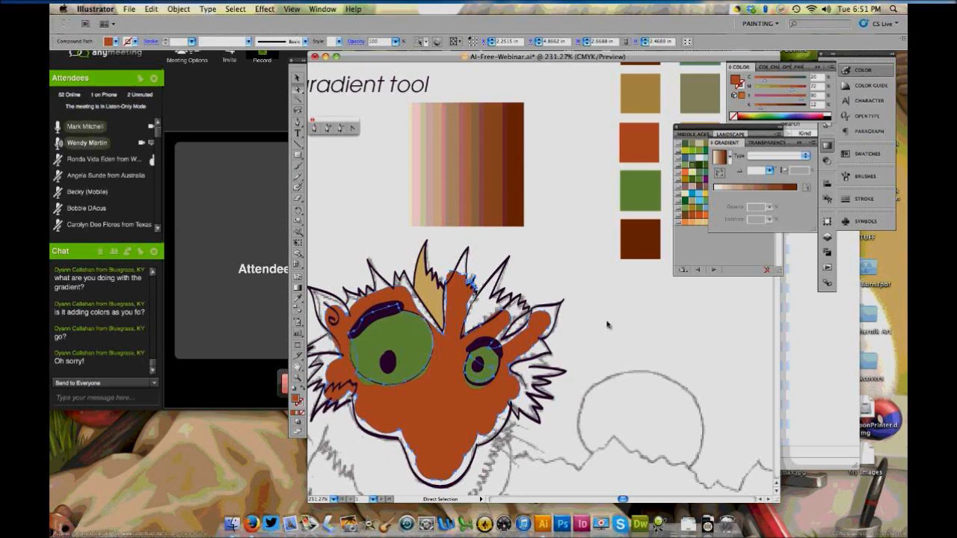
{"action": "left_click", "coordinate": [629, 401]}
{"action": "left_click", "coordinate": [428, 378]}
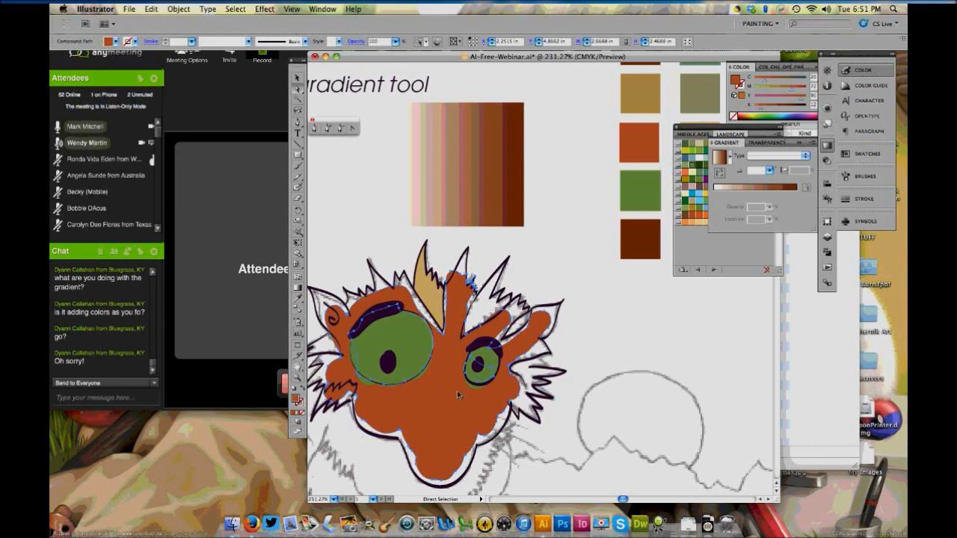
{"action": "key", "text": "period"}
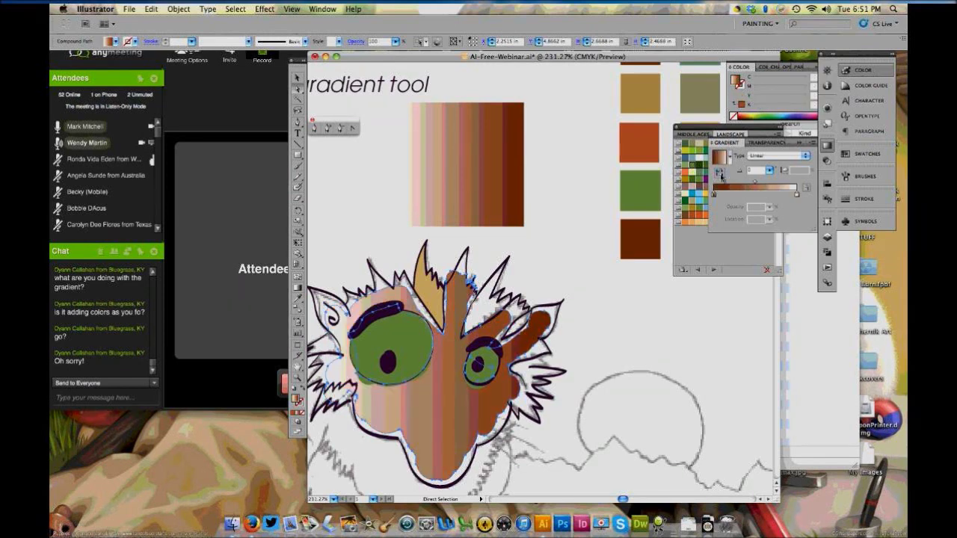
Reverse the face's gradient, clear the selection, and fit the artboard in the window
{"action": "left_click", "coordinate": [721, 173]}
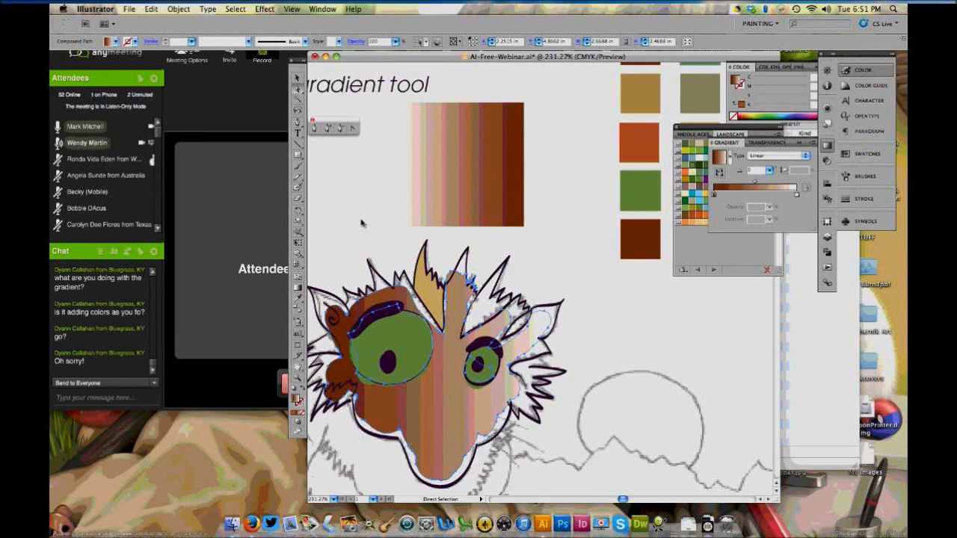
{"action": "left_click", "coordinate": [361, 223]}
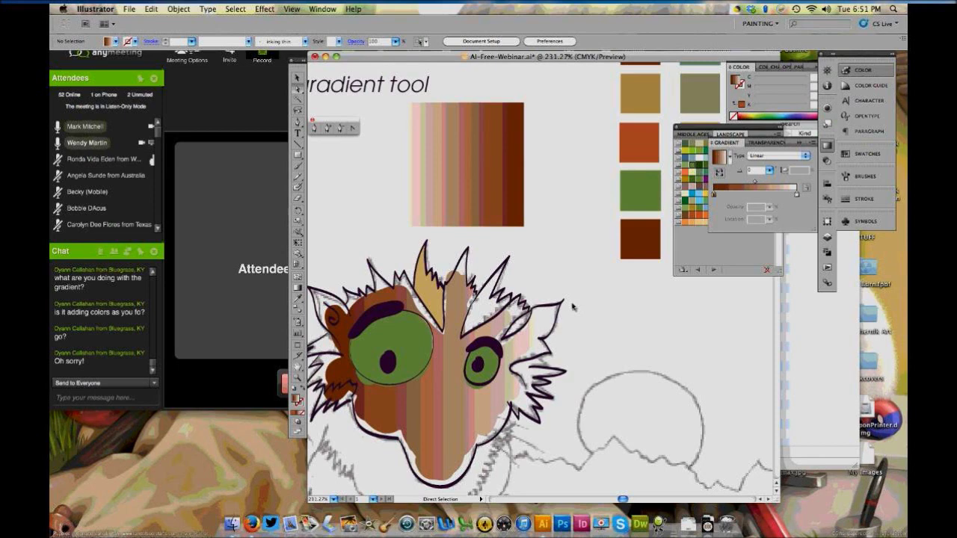
{"action": "key", "text": "super+0"}
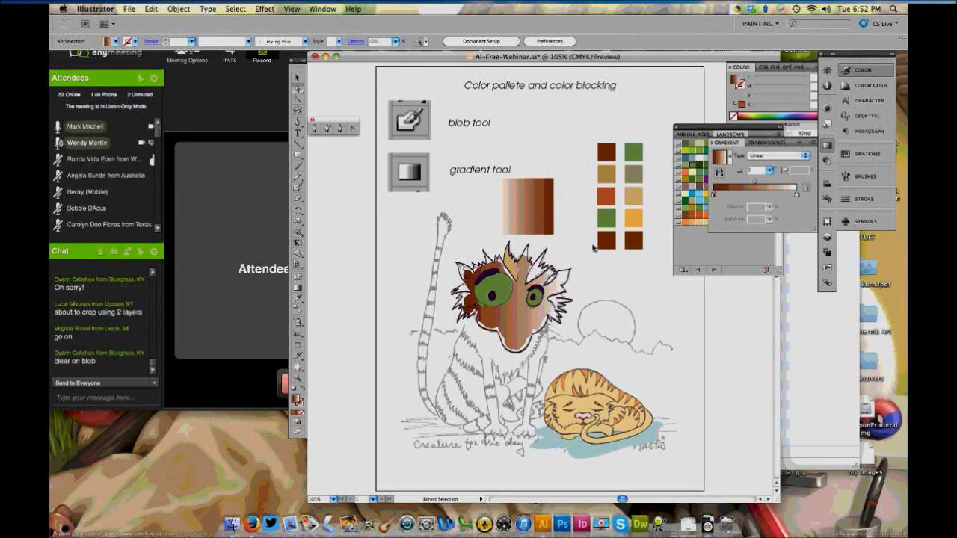
Show the shading and highlighting layer and delete the gradient square above the cat's head
{"action": "left_click", "coordinate": [828, 237]}
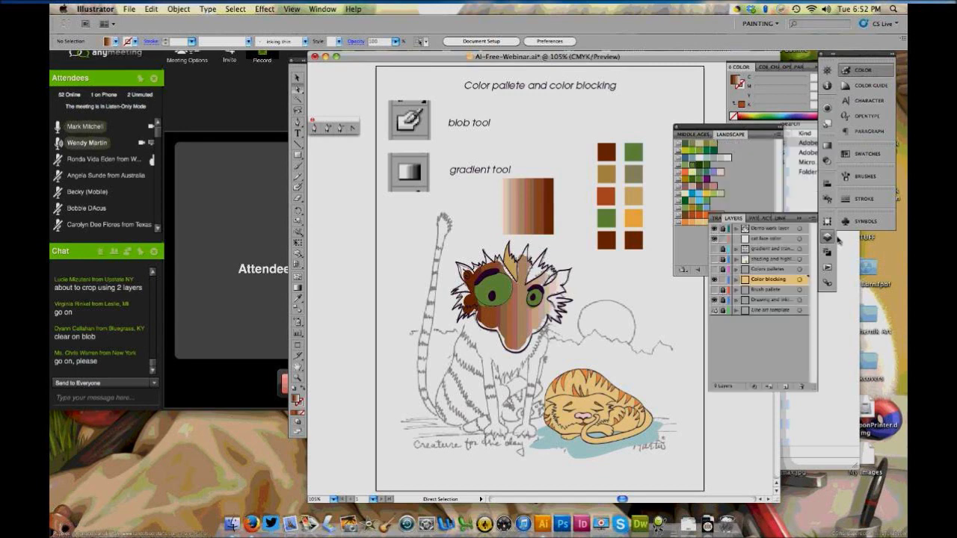
{"action": "left_click", "coordinate": [716, 259]}
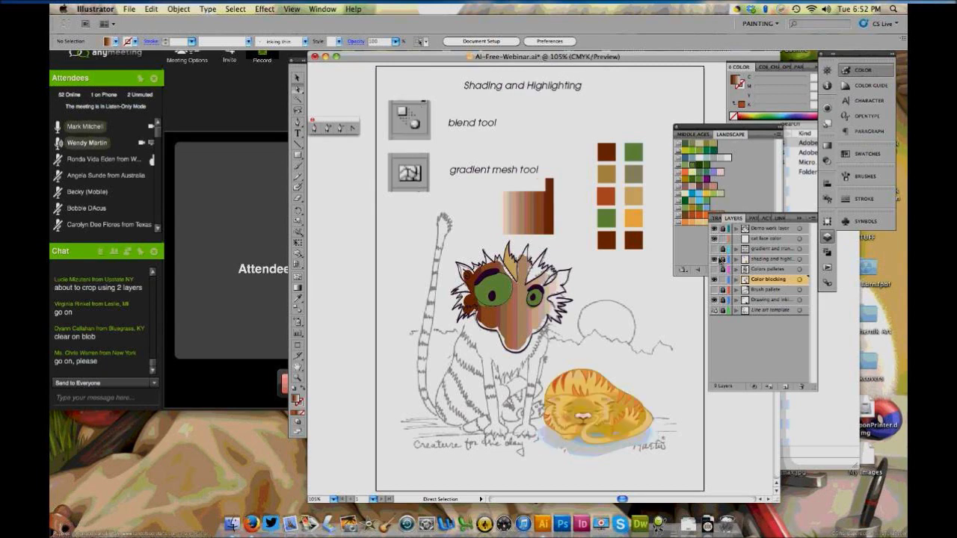
{"action": "left_click", "coordinate": [534, 212]}
{"action": "key", "text": "Delete"}
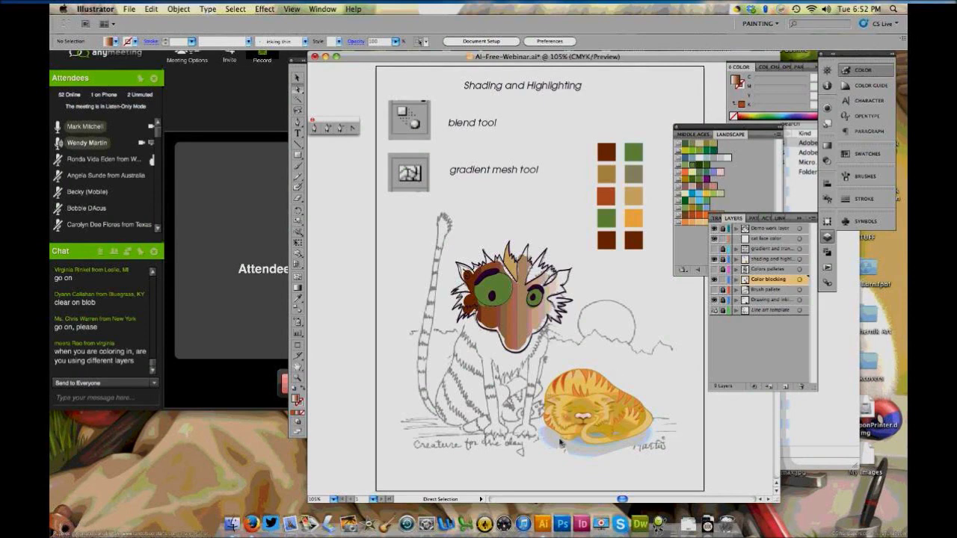
Inspect the anchor points of the large green eye shape up close, and clear the selection
{"action": "left_click", "coordinate": [505, 295]}
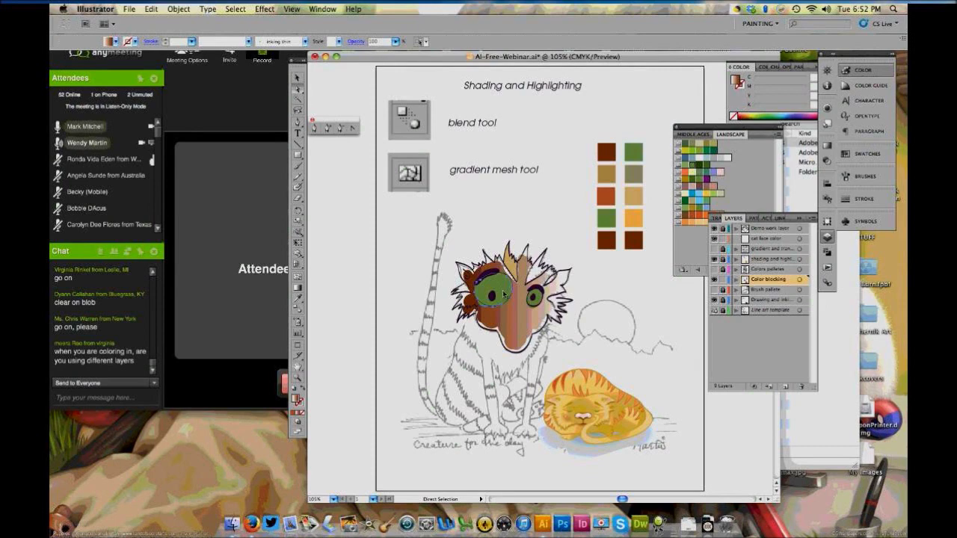
{"action": "left_click", "coordinate": [487, 294]}
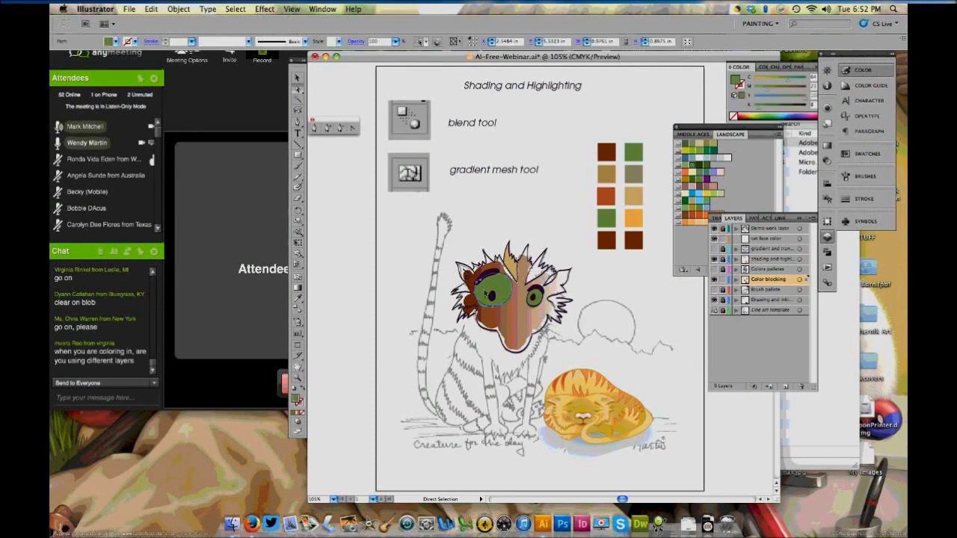
{"action": "left_click", "coordinate": [297, 378]}
{"action": "left_click_drag", "start_coordinate": [457, 269], "coordinate": [543, 333]}
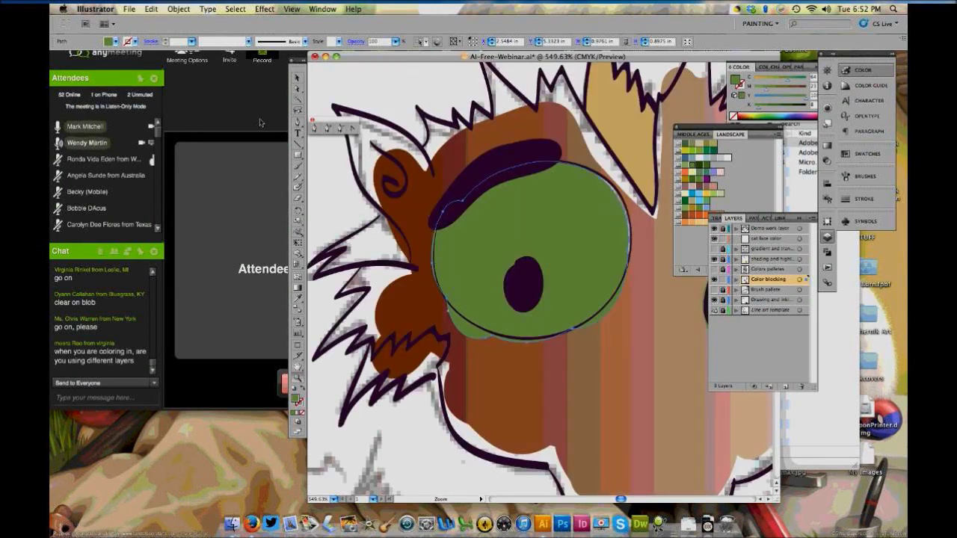
{"action": "left_click", "coordinate": [298, 88]}
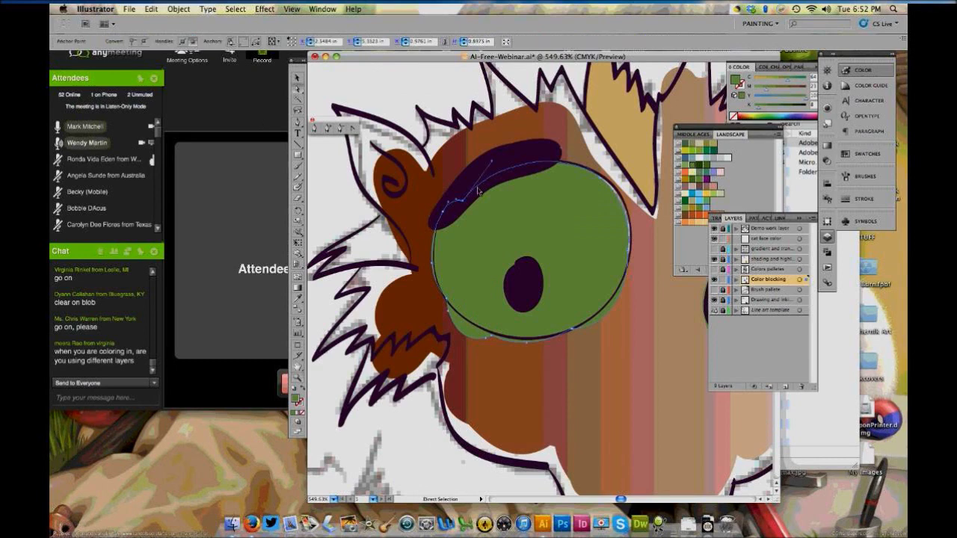
{"action": "left_click", "coordinate": [462, 202]}
{"action": "key", "text": "super+shift+a"}
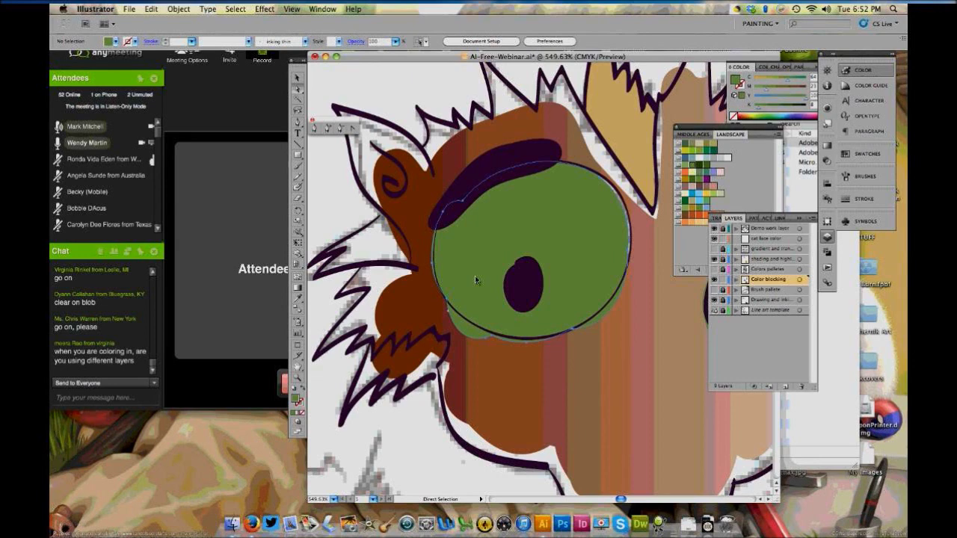
Reshape the green eye shape's upper-left edge beneath the dark eyelid by moving its anchor point and adjusting the curve handle
{"action": "left_click", "coordinate": [465, 203]}
{"action": "left_click", "coordinate": [464, 203]}
{"action": "left_click_drag", "start_coordinate": [465, 204], "coordinate": [480, 187]}
{"action": "left_click_drag", "start_coordinate": [502, 142], "coordinate": [507, 158]}
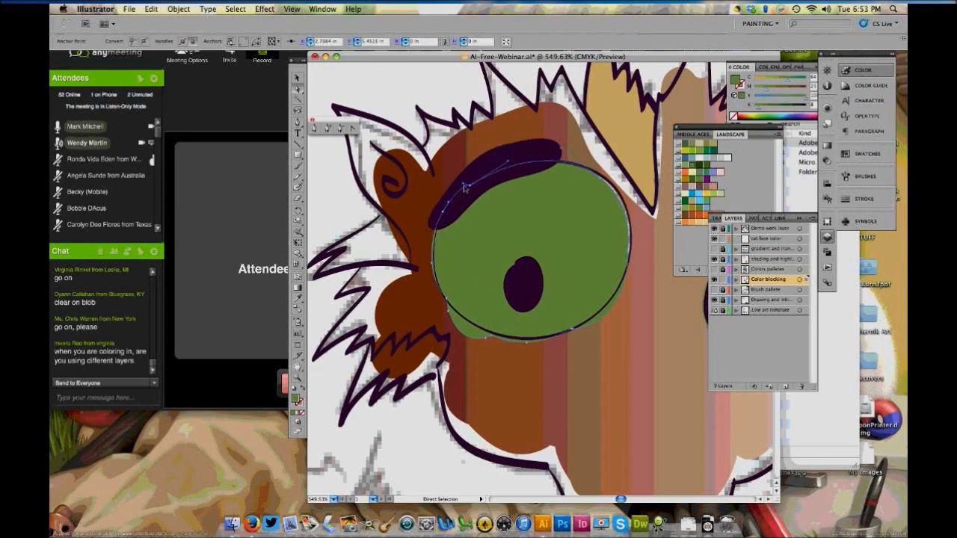
{"action": "left_click", "coordinate": [483, 180]}
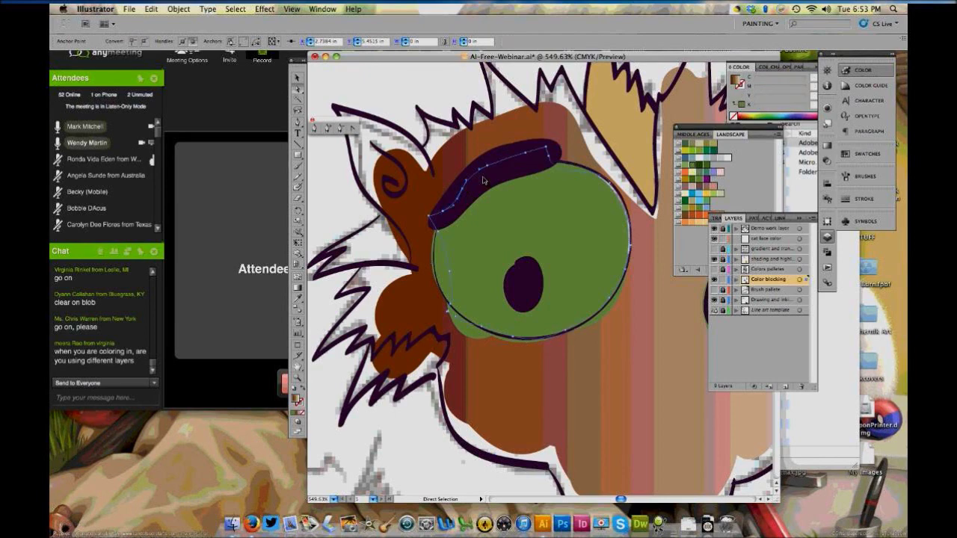
{"action": "left_click", "coordinate": [466, 187]}
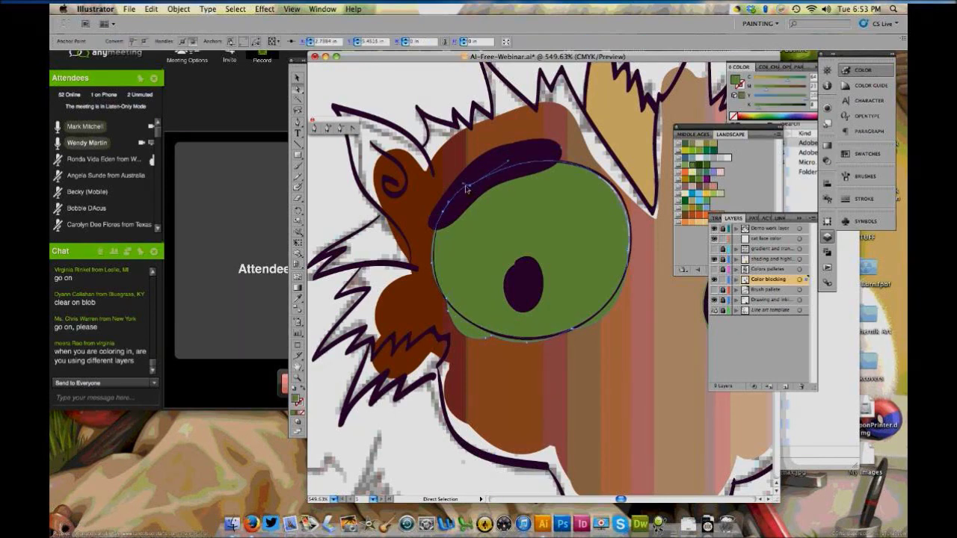
Move the green eye shape's right, bottom and left anchor points to fit the inked eye outline, and clear the selection
{"action": "left_click", "coordinate": [601, 182]}
{"action": "left_click_drag", "start_coordinate": [602, 182], "coordinate": [607, 181]}
{"action": "left_click_drag", "start_coordinate": [630, 258], "coordinate": [632, 258]}
{"action": "left_click_drag", "start_coordinate": [612, 330], "coordinate": [631, 294]}
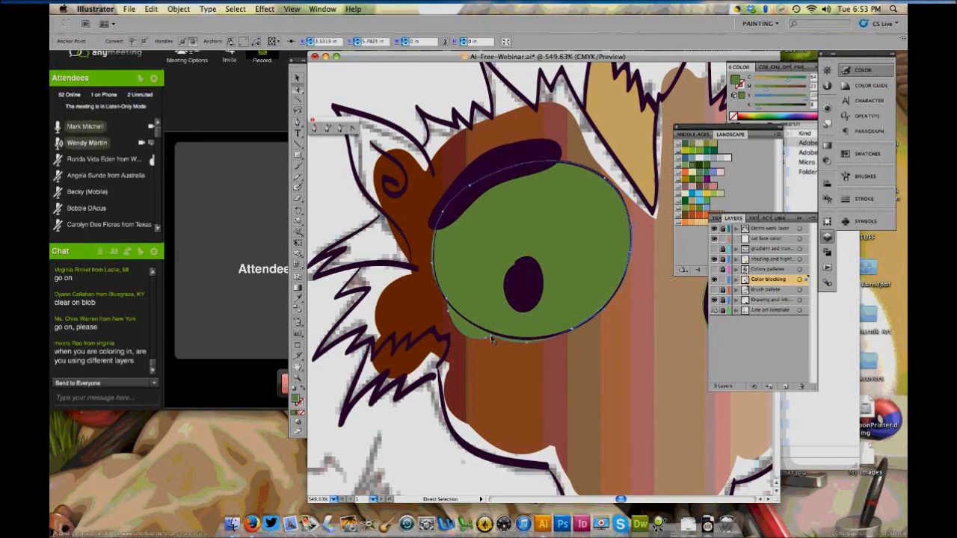
{"action": "left_click_drag", "start_coordinate": [492, 339], "coordinate": [450, 324]}
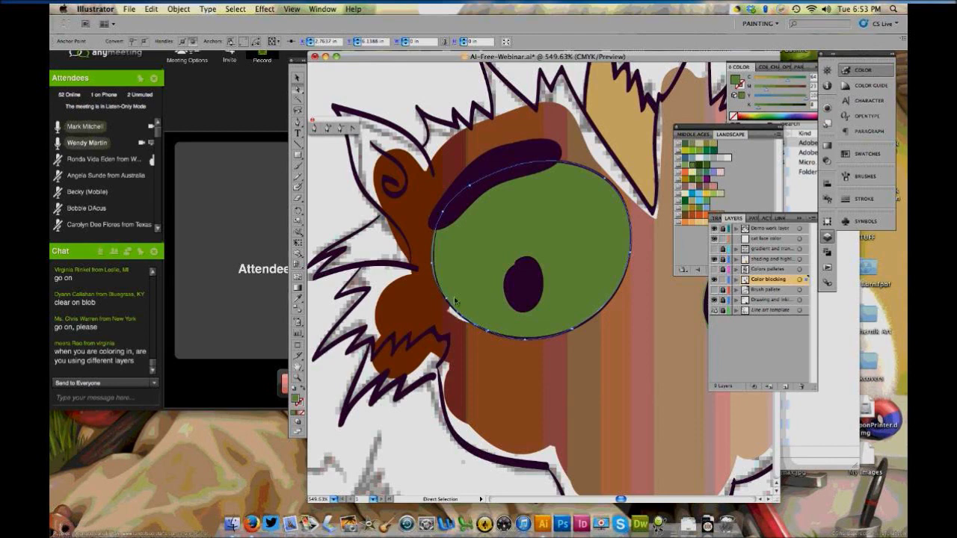
{"action": "left_click_drag", "start_coordinate": [434, 265], "coordinate": [438, 266]}
{"action": "left_click", "coordinate": [414, 99]}
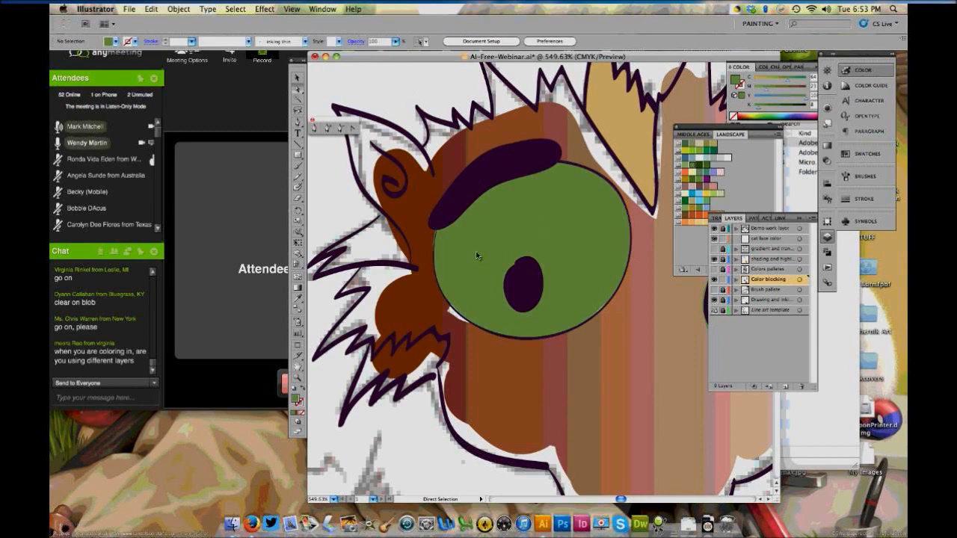
Check the anchor points on the green eye shape's upper-left edge beneath the eyelid, and clear the selection
{"action": "left_click", "coordinate": [452, 207]}
{"action": "left_click", "coordinate": [444, 214]}
{"action": "left_click", "coordinate": [449, 196]}
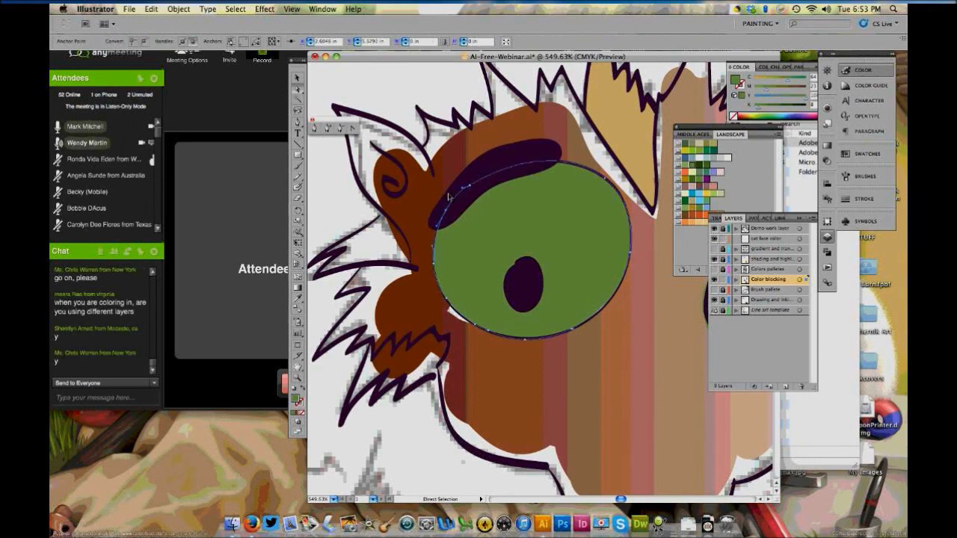
{"action": "left_click", "coordinate": [449, 196]}
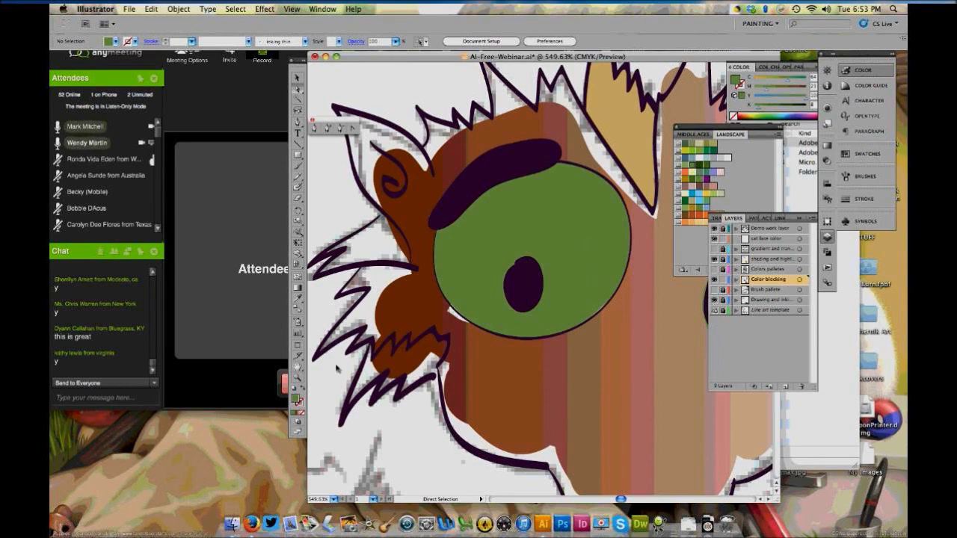
Paint a closed, curved highlight outline with the Paintbrush in a green stroke above and beside the pupil
{"action": "left_click", "coordinate": [298, 167]}
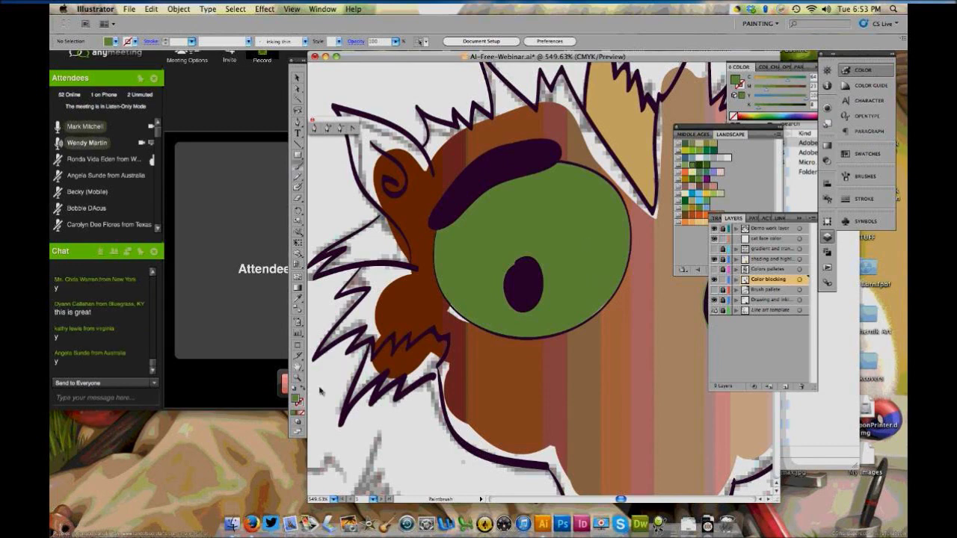
{"action": "key", "text": "shift+x"}
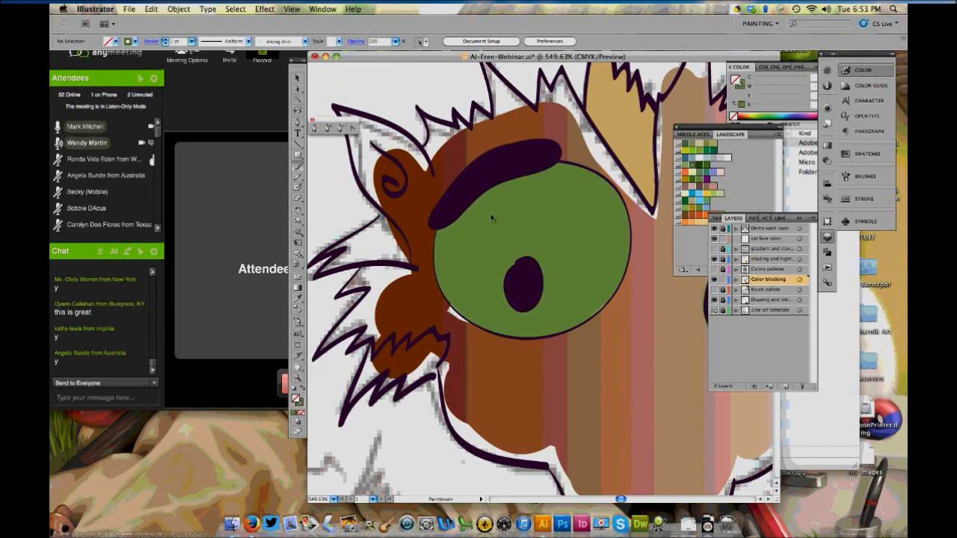
{"action": "mouse_move", "coordinate": [588, 193]}
{"action": "left_mouse_down"}
{"action": "mouse_move", "coordinate": [601, 291]}
{"action": "mouse_move", "coordinate": [561, 242]}
{"action": "mouse_move", "coordinate": [483, 246]}
{"action": "mouse_move", "coordinate": [577, 187]}
{"action": "left_mouse_up"}
Select the large green eye shape and hide it
{"action": "left_click", "coordinate": [298, 88]}
{"action": "left_click", "coordinate": [557, 214]}
{"action": "left_click", "coordinate": [556, 214]}
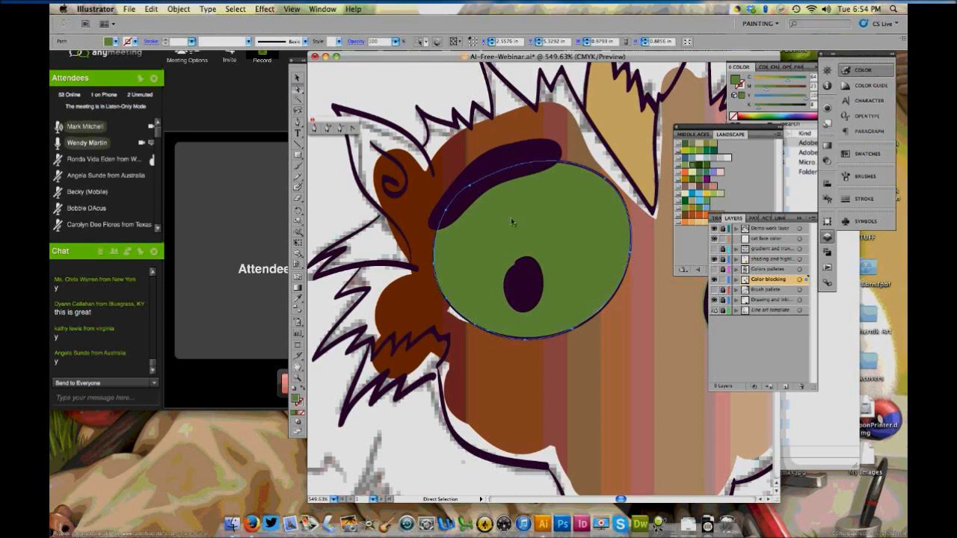
{"action": "key", "text": "v"}
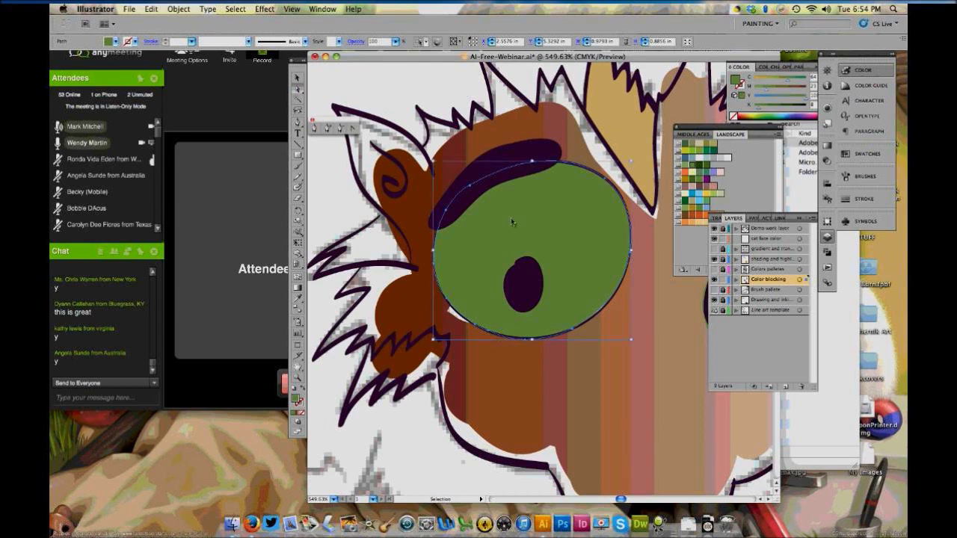
{"action": "key", "text": "Delete"}
Try to join the painted highlight path's endpoints, and swap its green stroke to a fill
{"action": "key", "text": "a"}
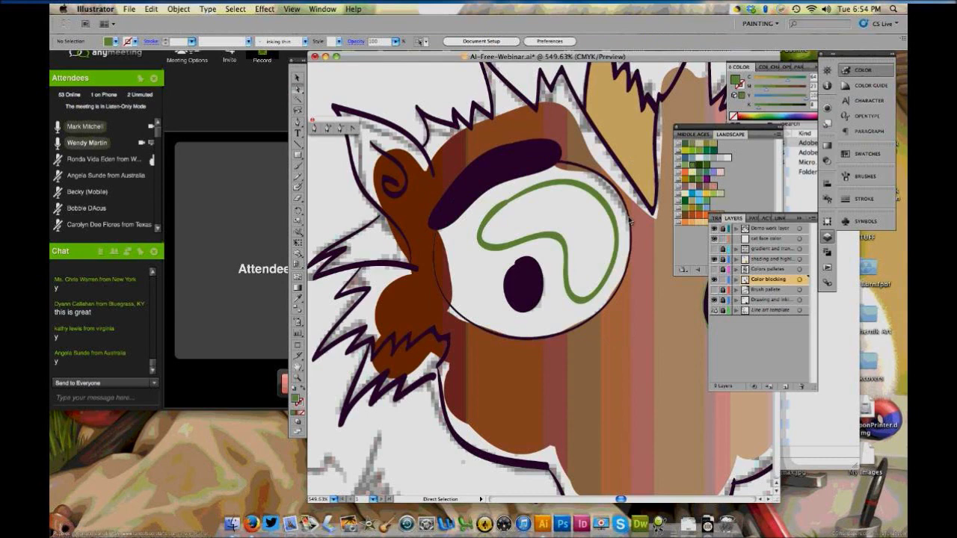
{"action": "left_click", "coordinate": [586, 191]}
{"action": "left_click", "coordinate": [494, 208]}
{"action": "key", "text": "v"}
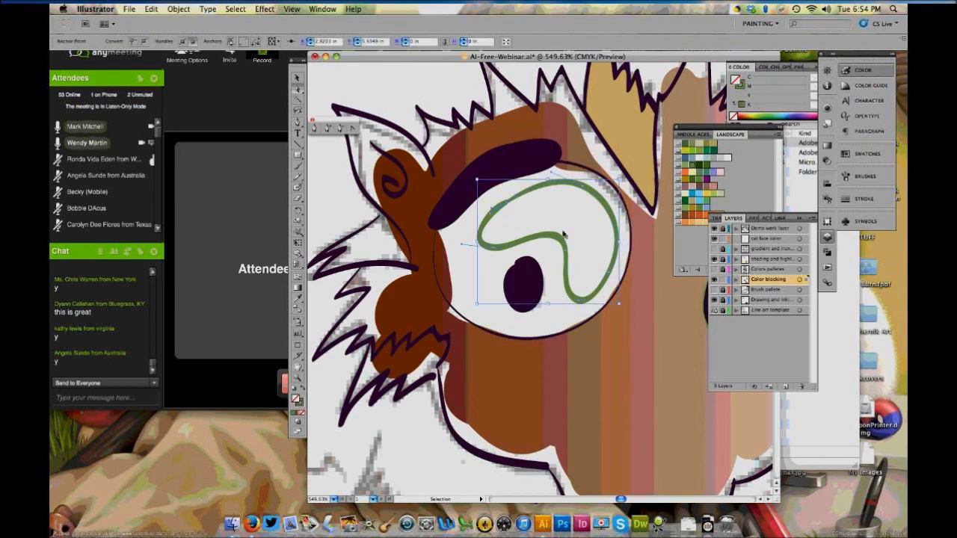
{"action": "key", "text": "super+j"}
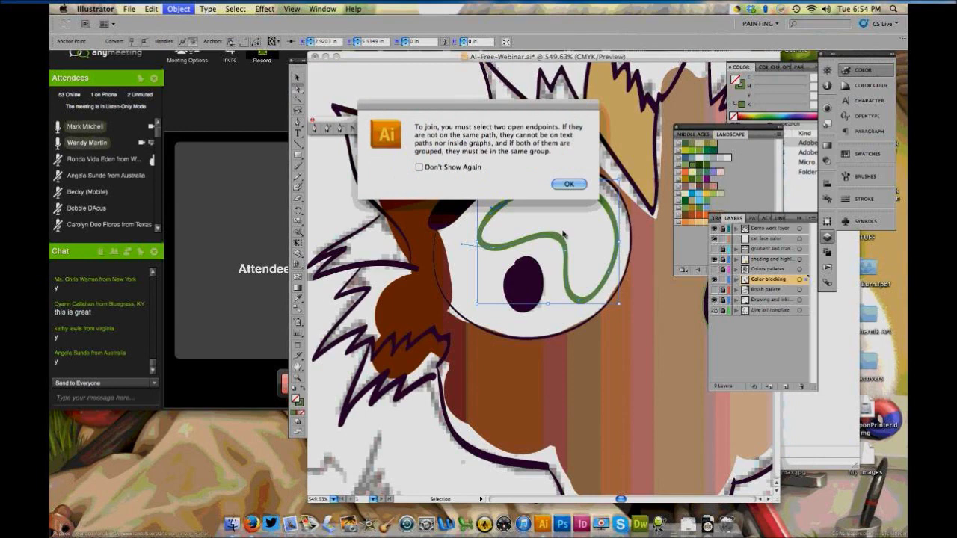
{"action": "key", "text": "Return"}
{"action": "key", "text": "a"}
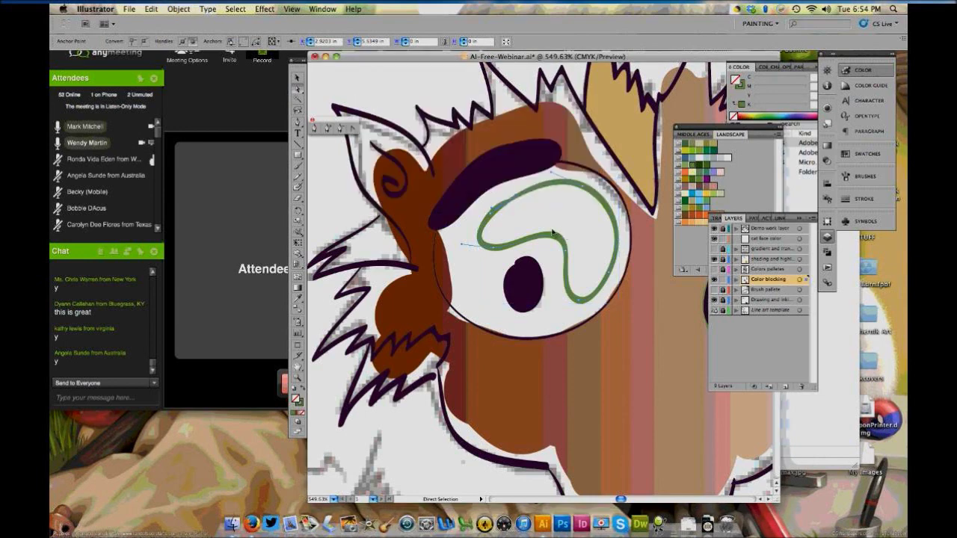
{"action": "key", "text": "shift+x"}
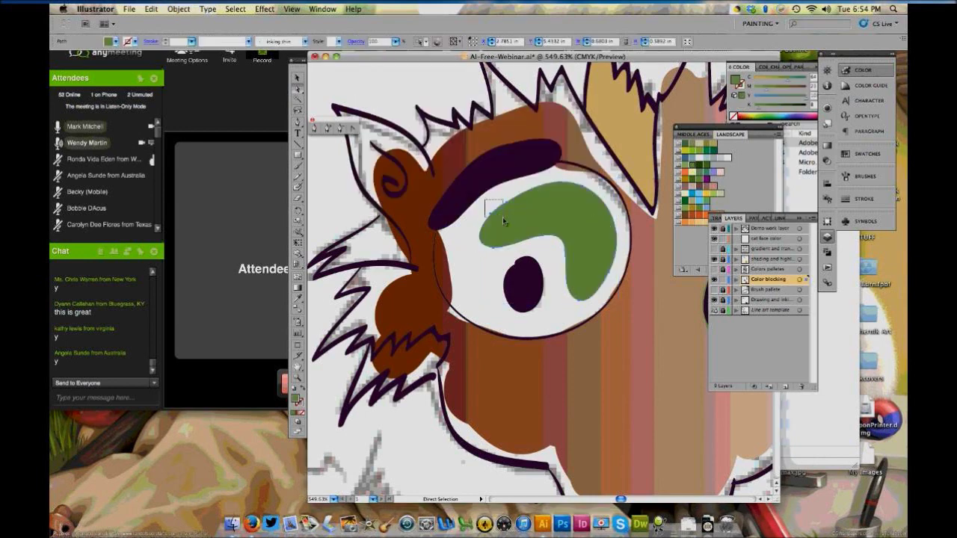
Select the highlight shape's end points near its left tip and average them on both axes to close the path
{"action": "left_click_drag", "start_coordinate": [502, 217], "coordinate": [504, 218]}
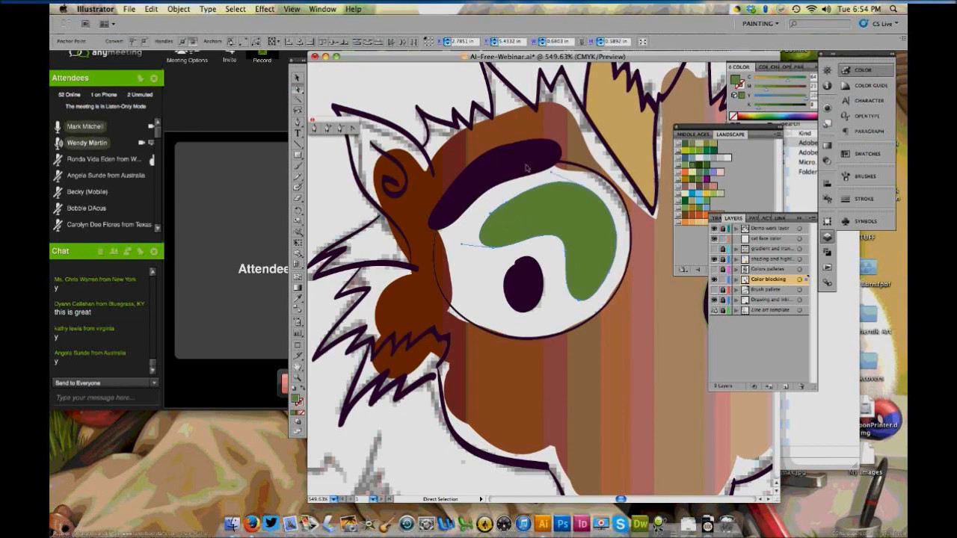
{"action": "key", "text": "super+alt+j"}
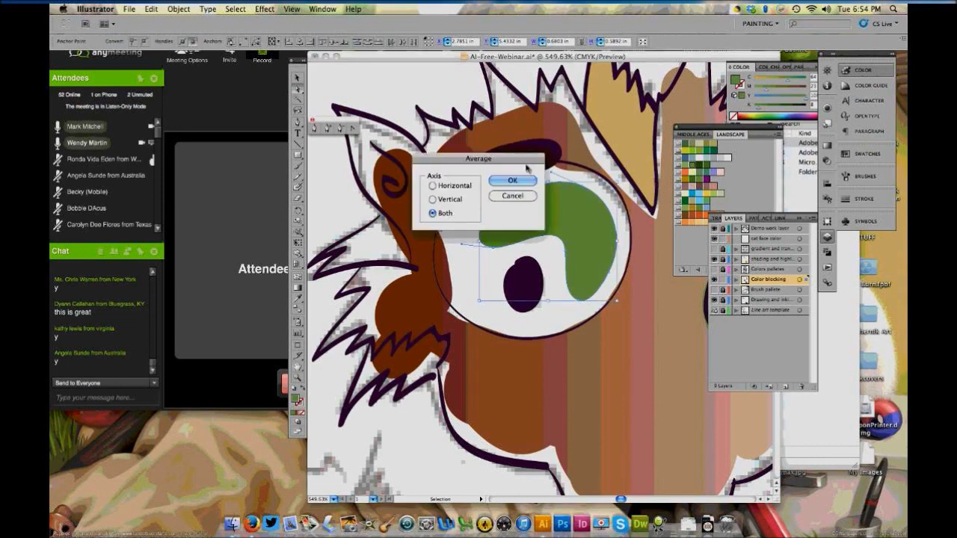
{"action": "key", "text": "Return"}
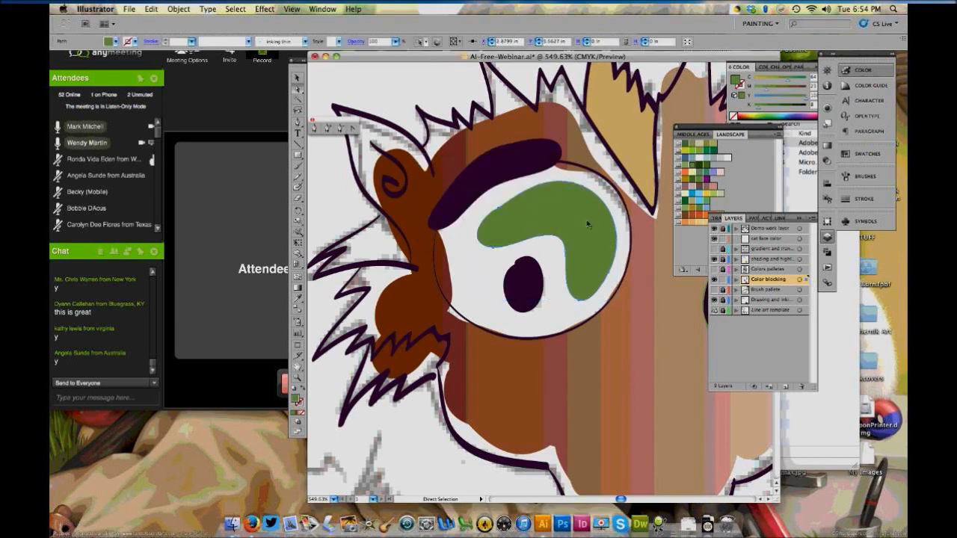
Create a smaller green copy inside the highlight shape, and fill the larger shape with white
{"action": "key", "text": "v"}
{"action": "key", "text": "a"}
{"action": "left_click", "coordinate": [297, 78]}
{"action": "left_click_drag", "start_coordinate": [479, 188], "coordinate": [596, 198]}
{"action": "key", "text": "super+z"}
{"action": "key", "text": "super+z"}
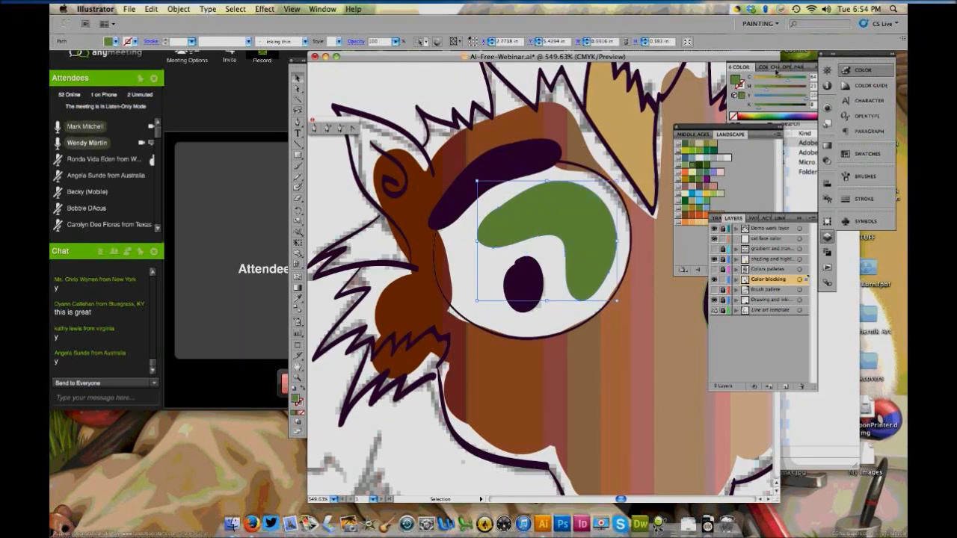
{"action": "key", "text": "slash"}
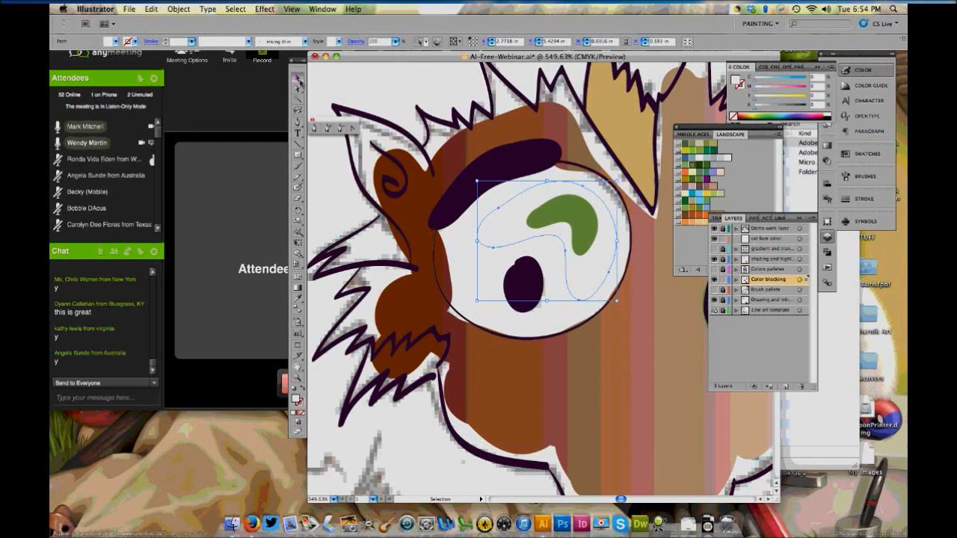
Show all hidden objects, and select the white highlight shape together with the smaller green one
{"action": "left_click", "coordinate": [180, 9]}
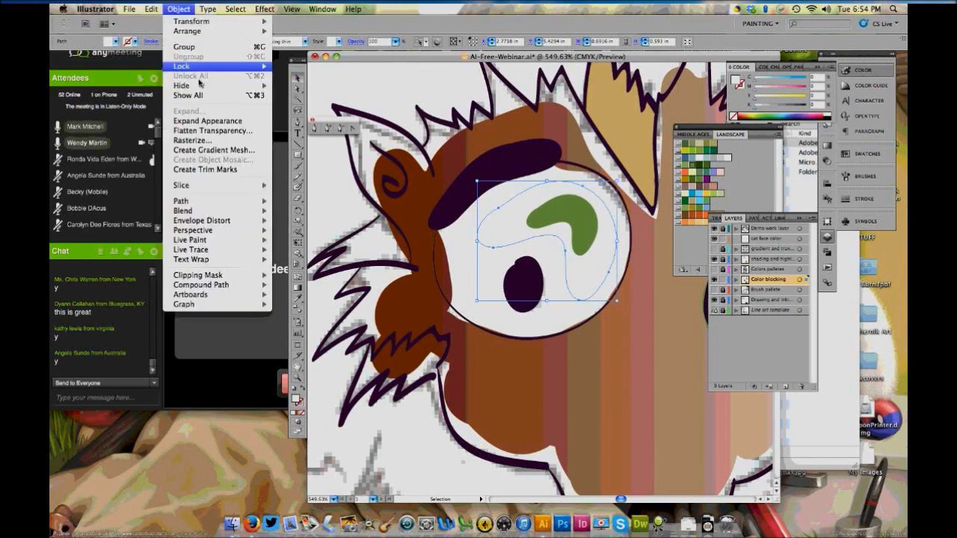
{"action": "left_click", "coordinate": [187, 95]}
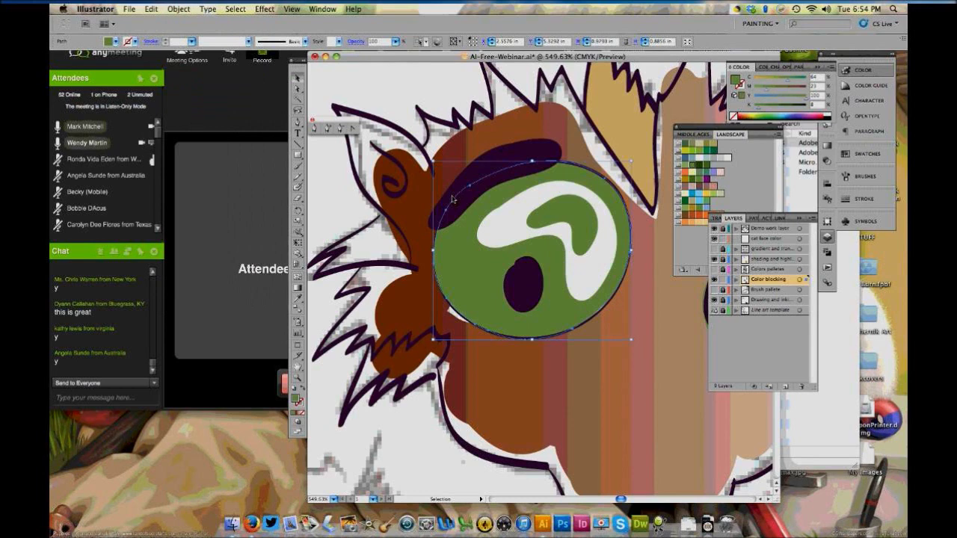
{"action": "left_click", "coordinate": [570, 215]}
{"action": "left_click", "coordinate": [570, 215]}
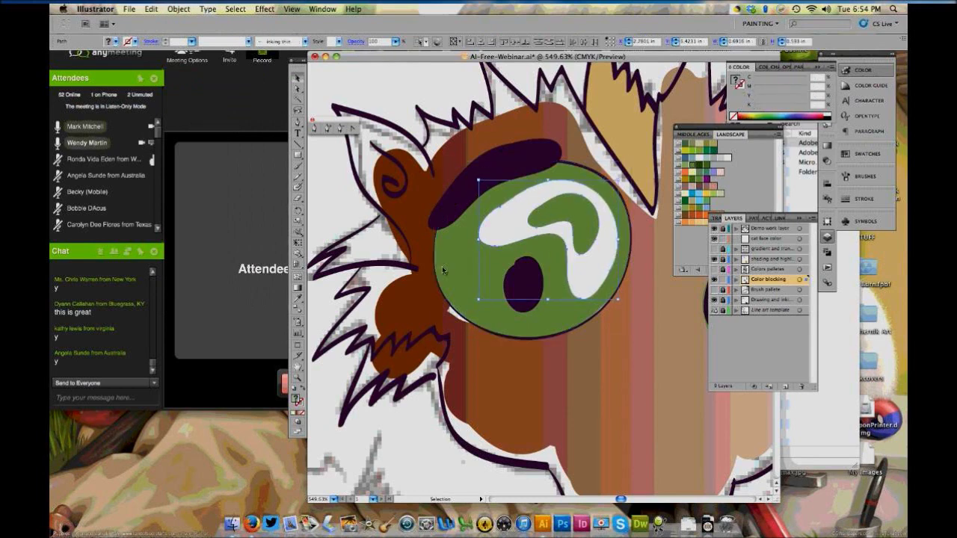
Try a blend between the white highlight shape and the smaller green one, and undo it
{"action": "key", "text": "a"}
{"action": "key", "text": "super+0"}
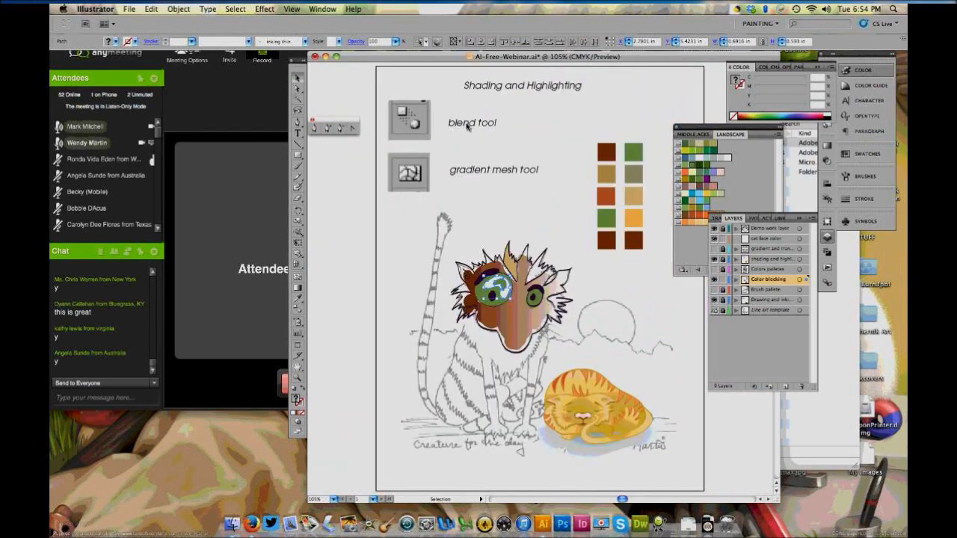
{"action": "left_click", "coordinate": [298, 310]}
{"action": "key", "text": "super+equal"}
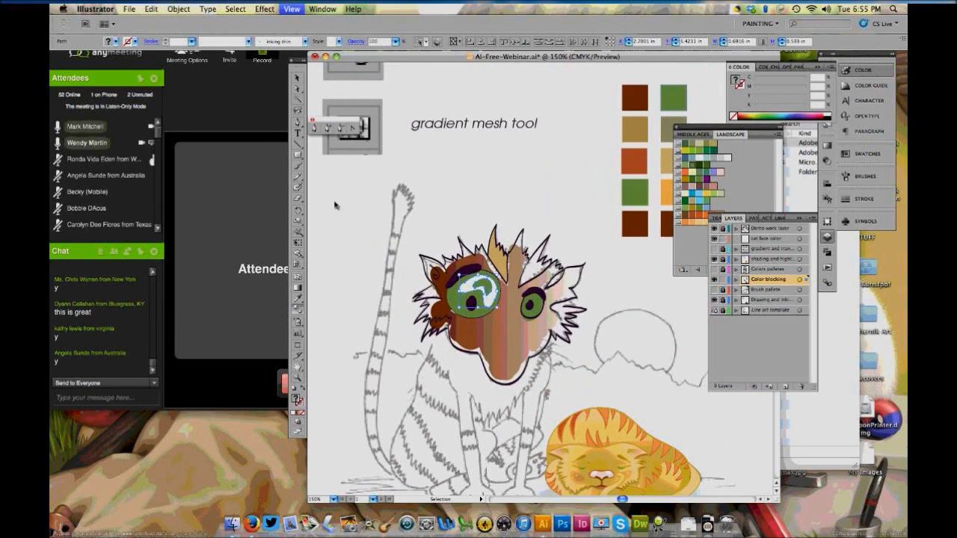
{"action": "key", "text": "super+equal"}
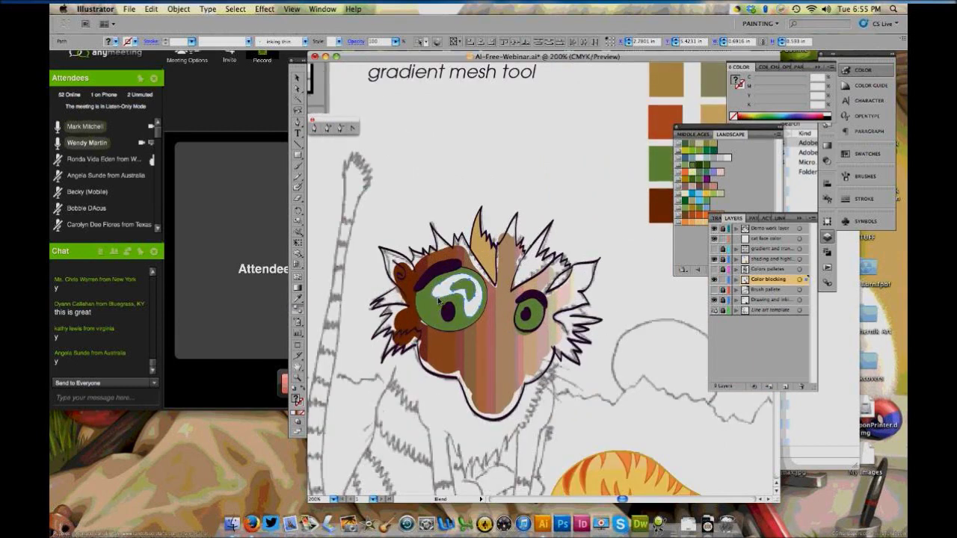
{"action": "key", "text": "super+alt+b"}
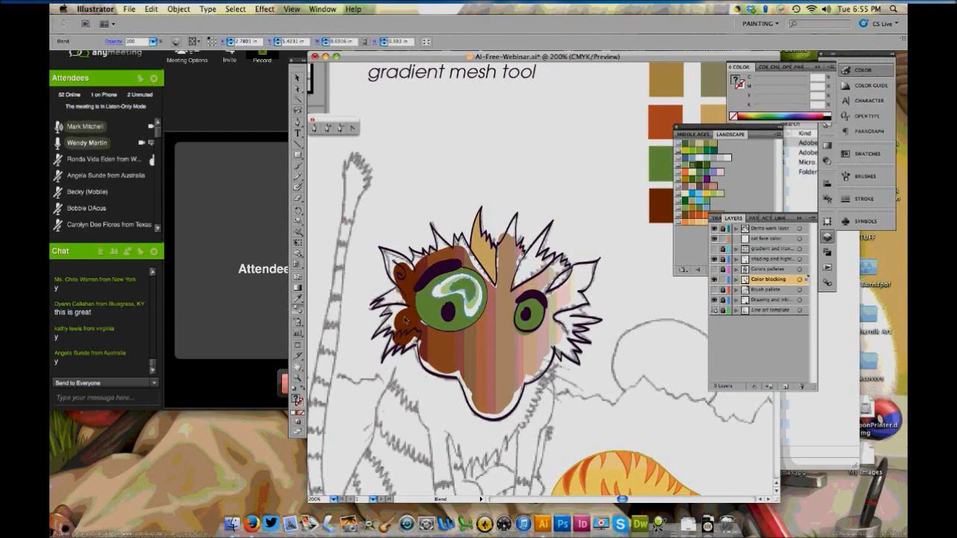
{"action": "key", "text": "super+z"}
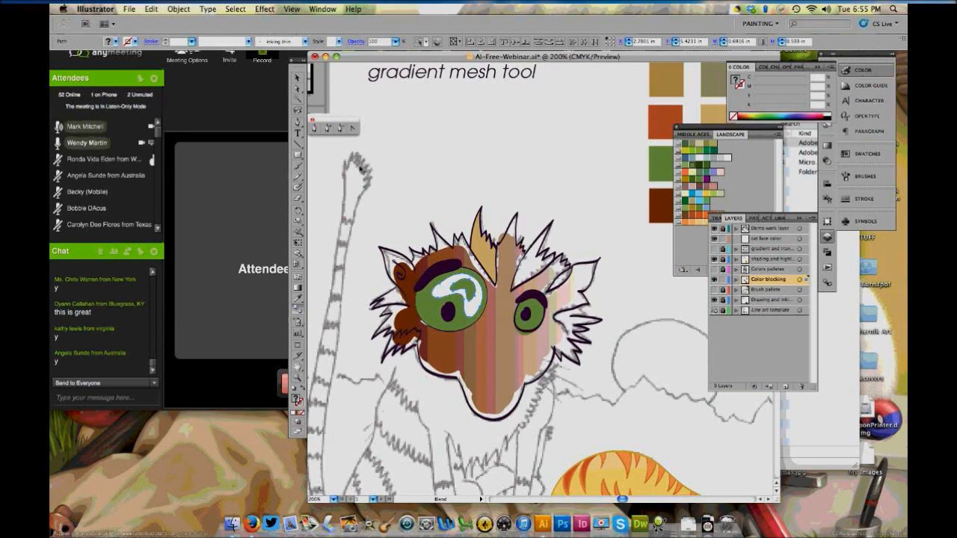
Blend the white highlight shape with the smaller green shape inside the cat's large eye
{"action": "key", "text": "super+0"}
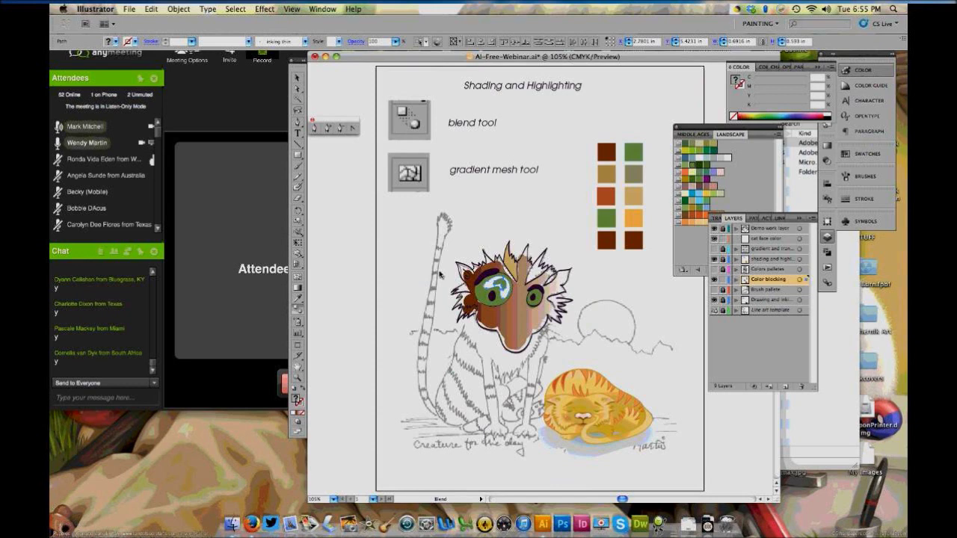
{"action": "left_click", "coordinate": [298, 379]}
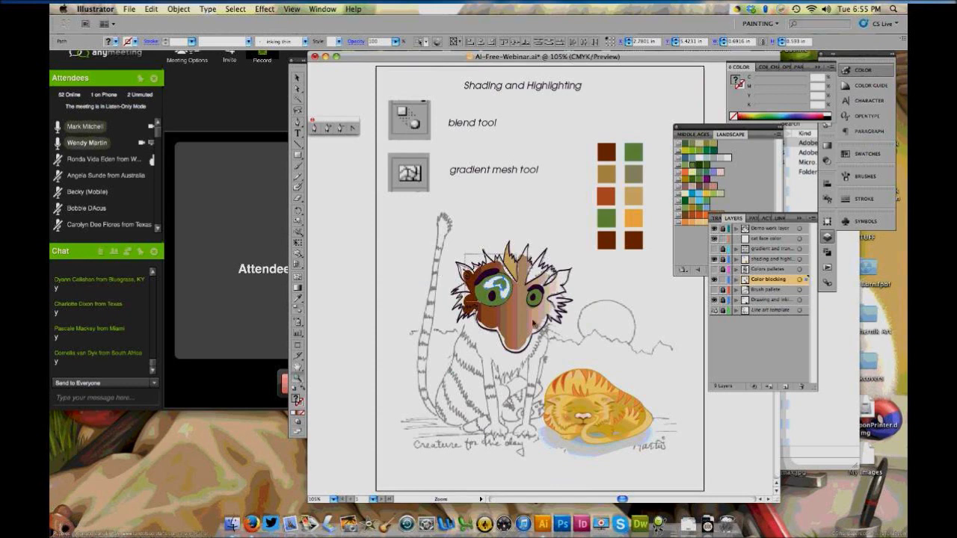
{"action": "left_click_drag", "start_coordinate": [491, 296], "coordinate": [494, 301]}
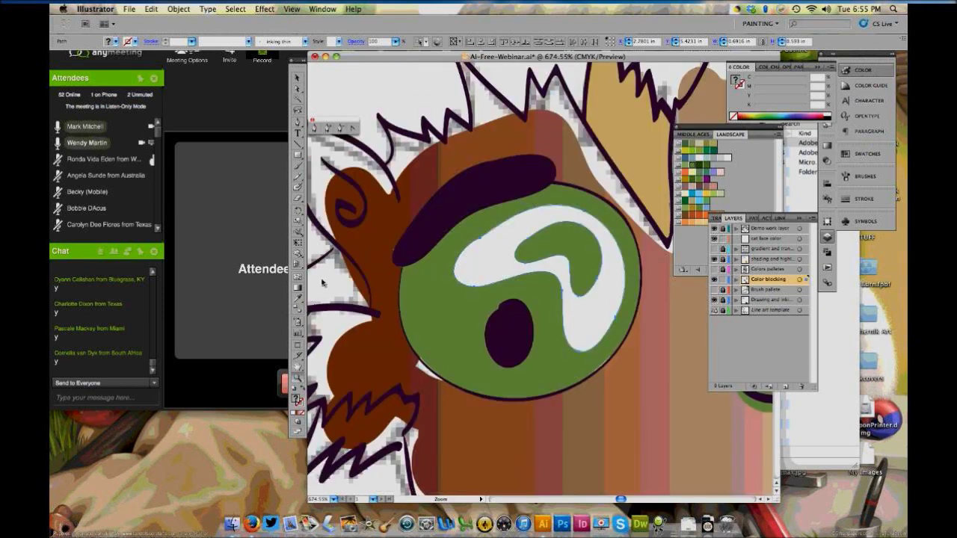
{"action": "key", "text": "w"}
{"action": "left_click", "coordinate": [523, 273]}
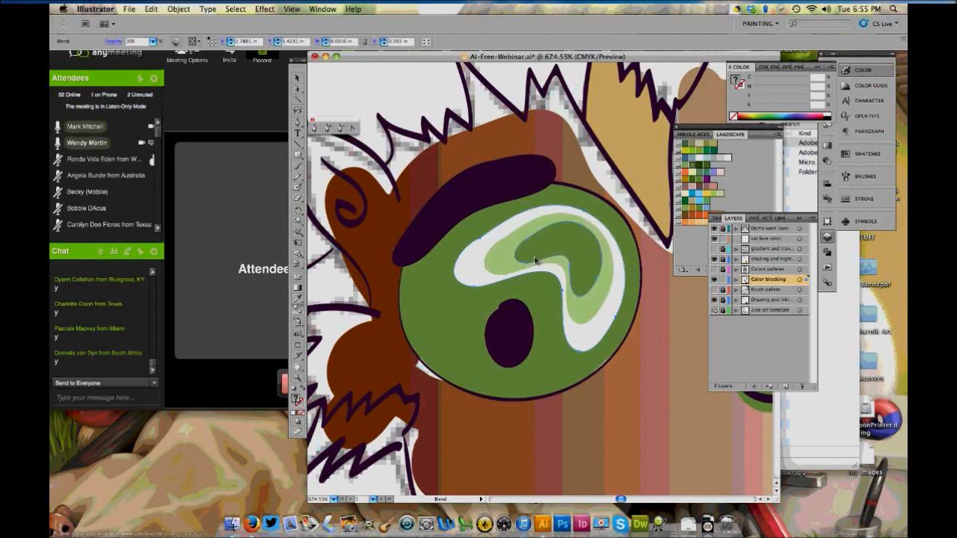
Raise the number of specified steps in the eye highlight's blend to smooth its colour transition
{"action": "double_click", "coordinate": [299, 312]}
{"action": "left_click", "coordinate": [458, 180]}
{"action": "left_click", "coordinate": [458, 194]}
{"action": "type", "text": "1"}
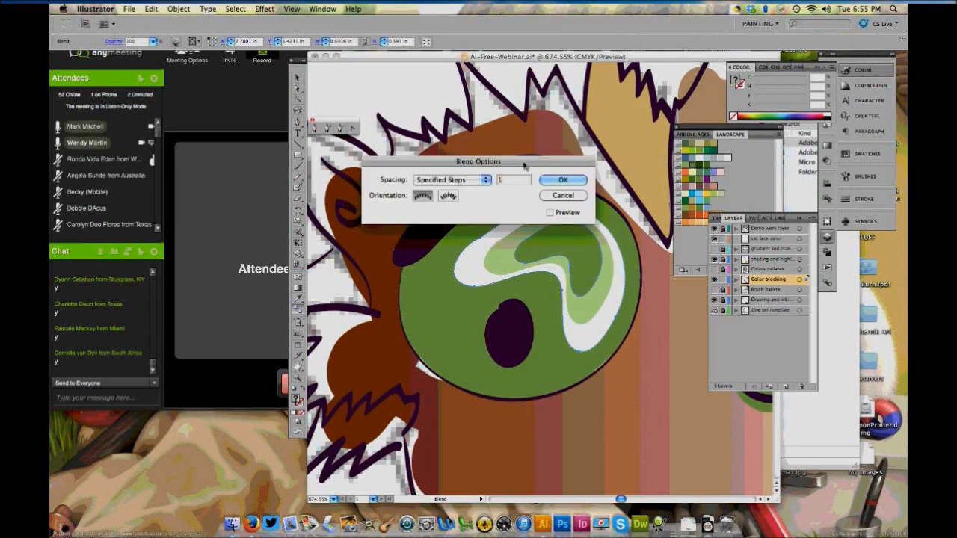
{"action": "key", "text": "Return"}
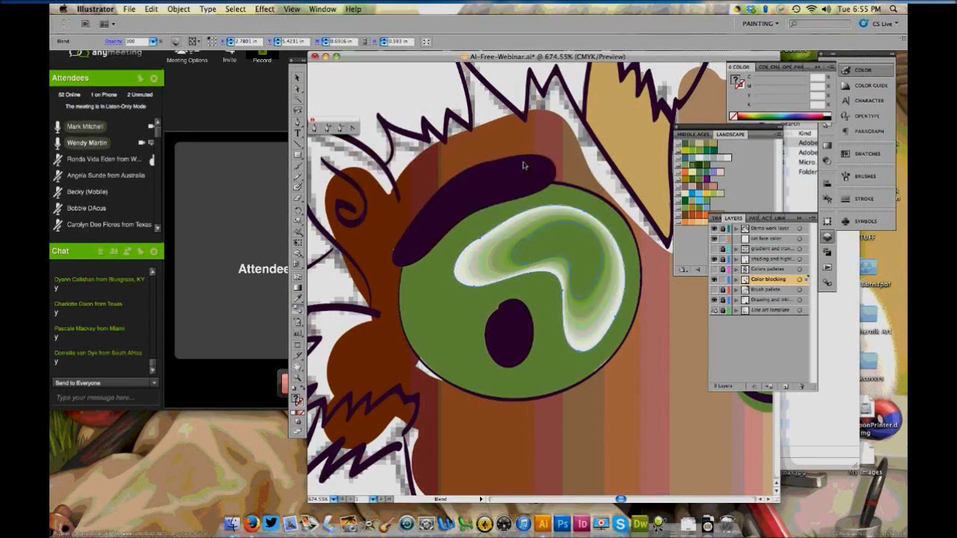
{"action": "key", "text": "v"}
{"action": "left_click", "coordinate": [523, 165]}
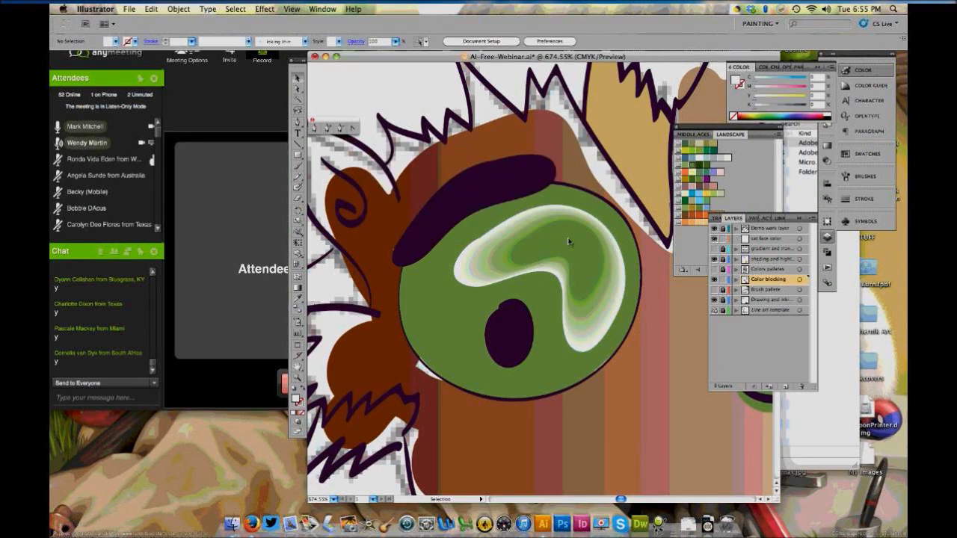
Set the blending mode of the highlight blend in the large eye to Multiply
{"action": "left_click", "coordinate": [573, 244]}
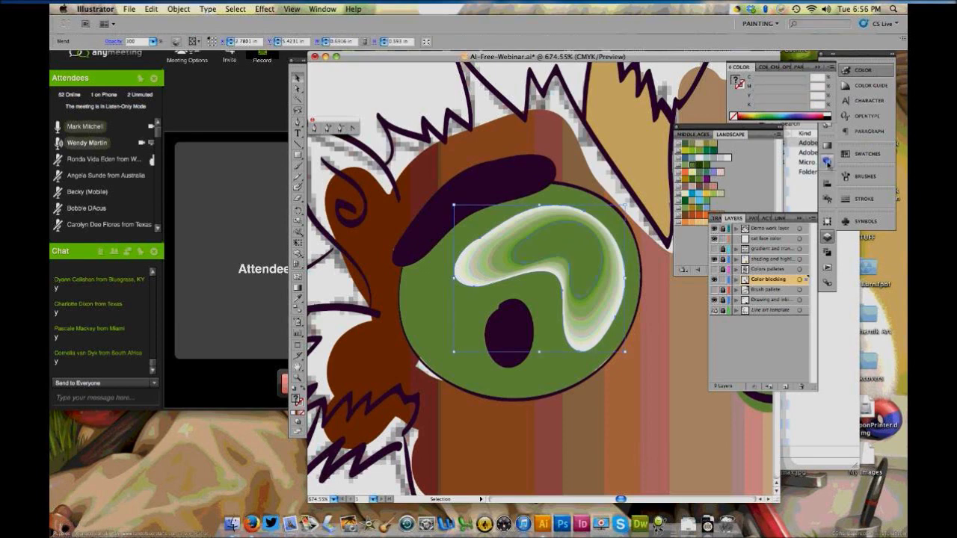
{"action": "left_click", "coordinate": [826, 161]}
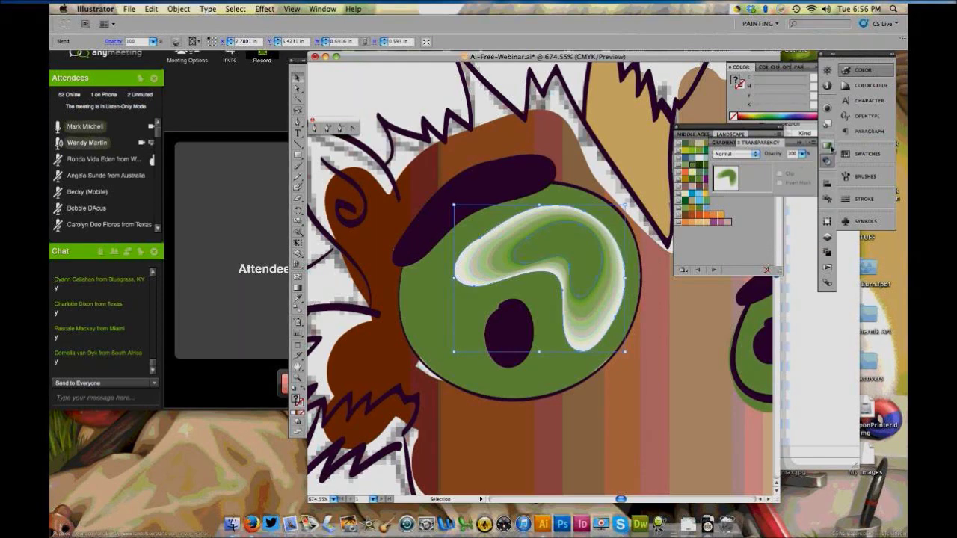
{"action": "left_click", "coordinate": [738, 155]}
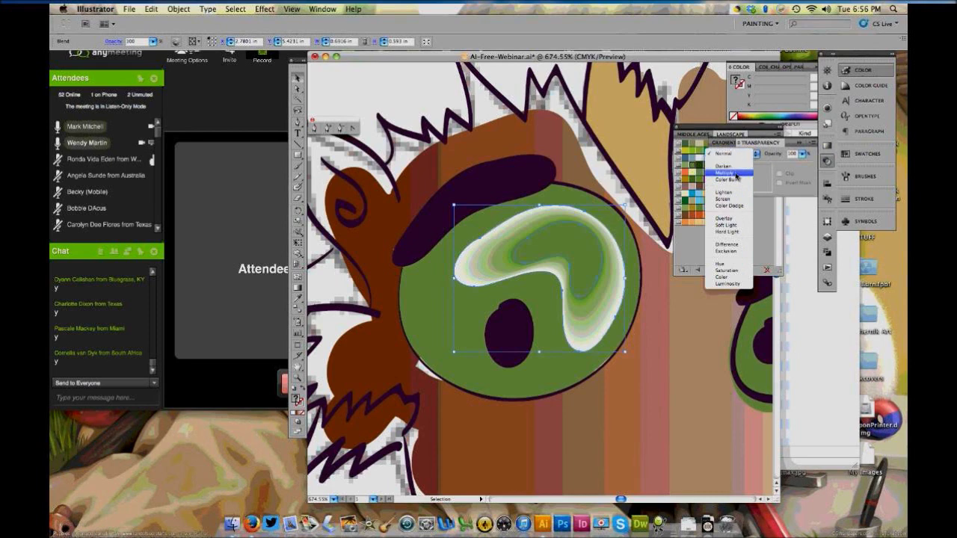
{"action": "left_click", "coordinate": [737, 174]}
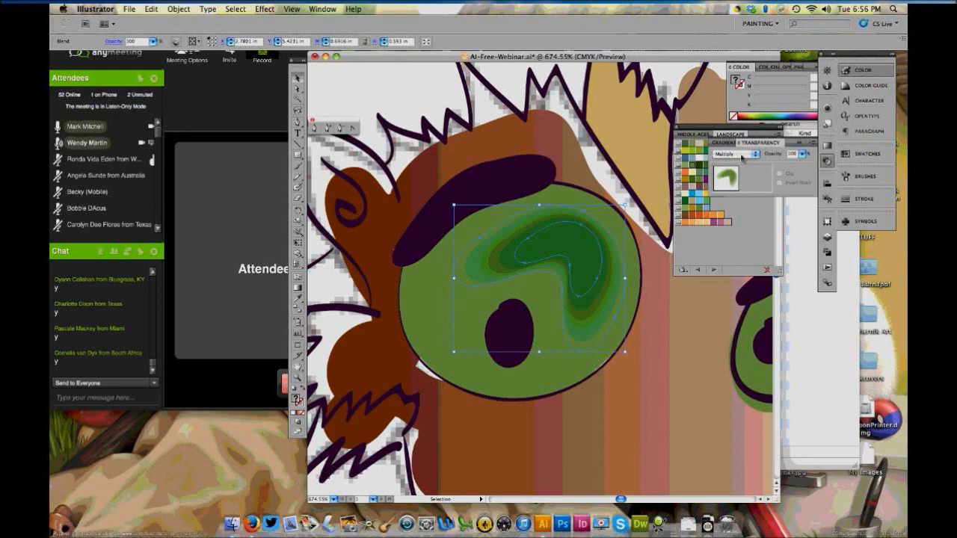
Try Screen mode at 47% opacity on the eye's highlight blend, and return it to Multiply
{"action": "left_click", "coordinate": [742, 156]}
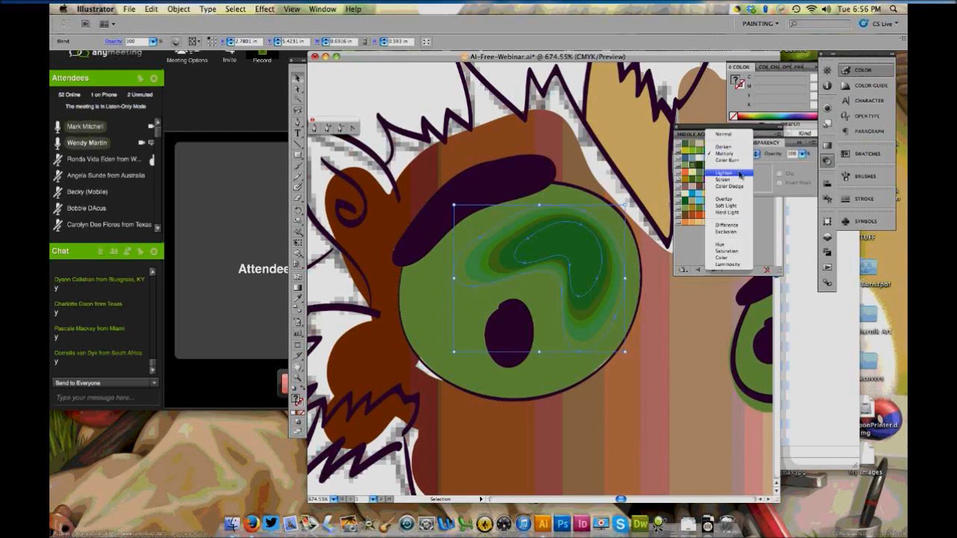
{"action": "left_click", "coordinate": [739, 180]}
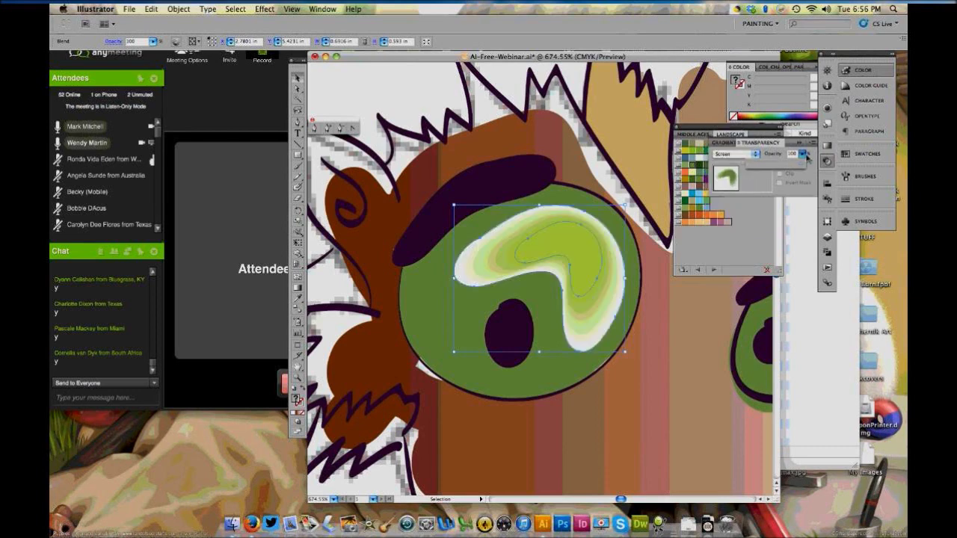
{"action": "left_click_drag", "start_coordinate": [804, 155], "coordinate": [778, 163]}
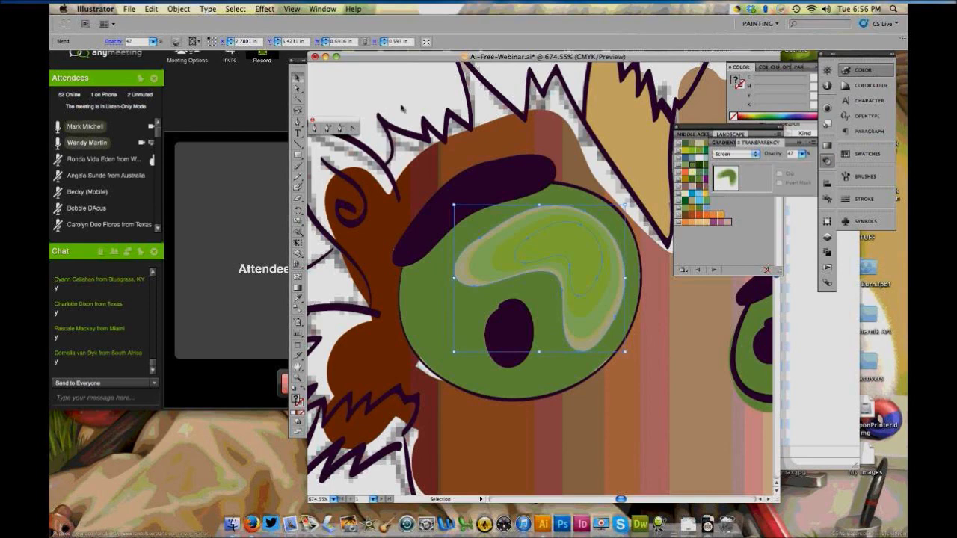
{"action": "left_click", "coordinate": [733, 154]}
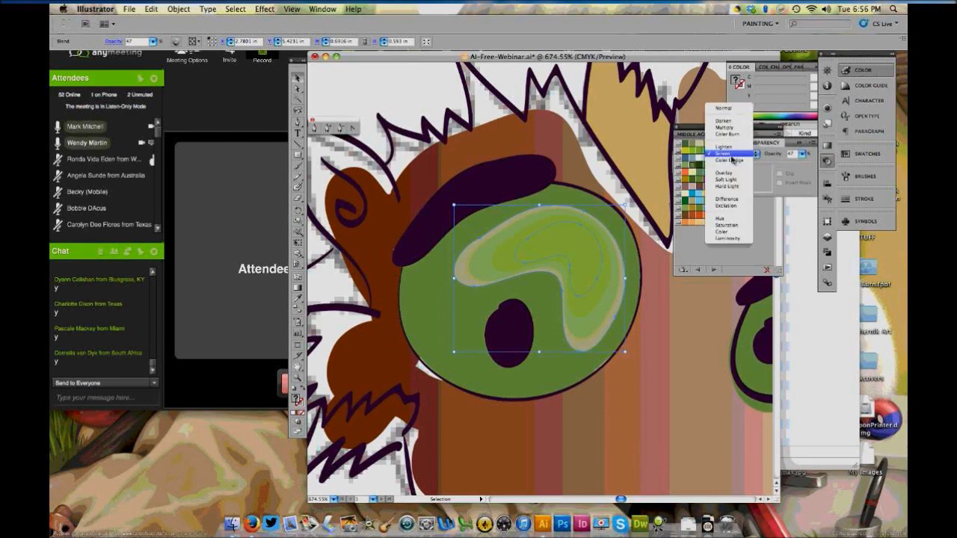
{"action": "left_click", "coordinate": [731, 155]}
{"action": "left_click", "coordinate": [585, 255]}
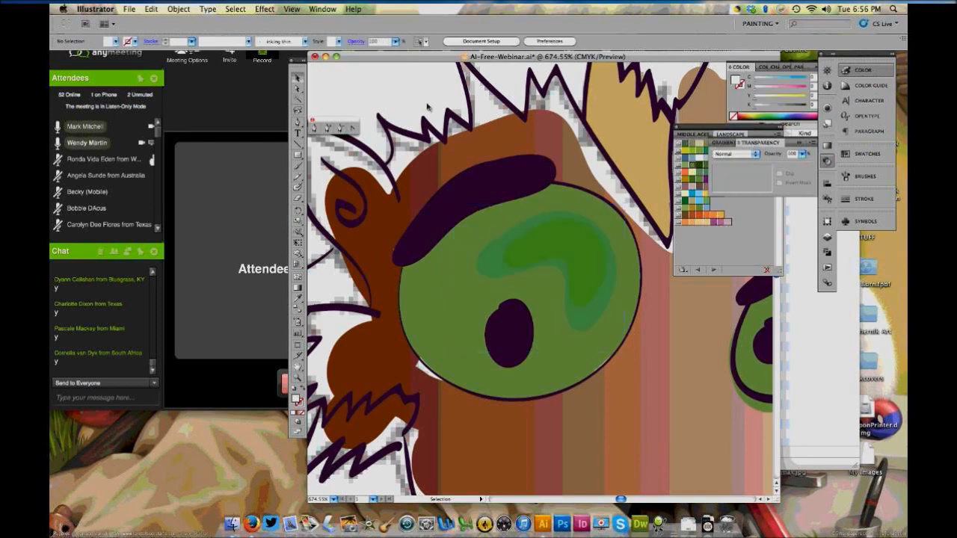
Reposition the highlight blend slightly within the eye, and enlarge it to about 0.76 by 0.69 in
{"action": "left_click", "coordinate": [581, 241]}
{"action": "left_click_drag", "start_coordinate": [579, 239], "coordinate": [585, 232]}
{"action": "left_click_drag", "start_coordinate": [460, 196], "coordinate": [444, 187]}
{"action": "left_click_drag", "start_coordinate": [632, 349], "coordinate": [642, 357]}
{"action": "left_click_drag", "start_coordinate": [580, 248], "coordinate": [582, 250]}
{"action": "left_click", "coordinate": [390, 100]}
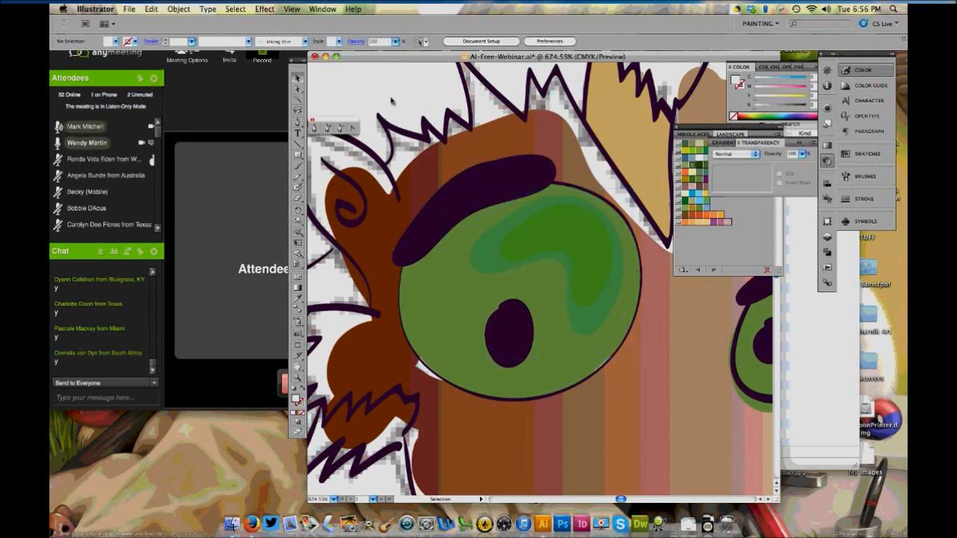
Set the enlarged eye blend's opacity to 100%
{"action": "left_click", "coordinate": [588, 261]}
{"action": "mouse_move", "coordinate": [804, 153]}
{"action": "left_mouse_down"}
{"action": "mouse_move", "coordinate": [781, 166]}
{"action": "mouse_move", "coordinate": [815, 166]}
{"action": "left_mouse_up"}
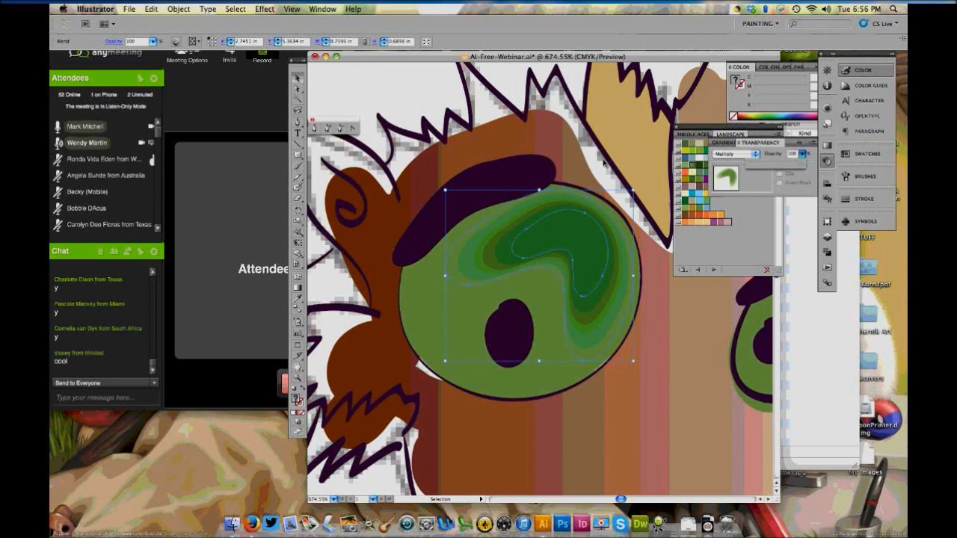
{"action": "left_click", "coordinate": [604, 163]}
{"action": "left_click", "coordinate": [457, 322]}
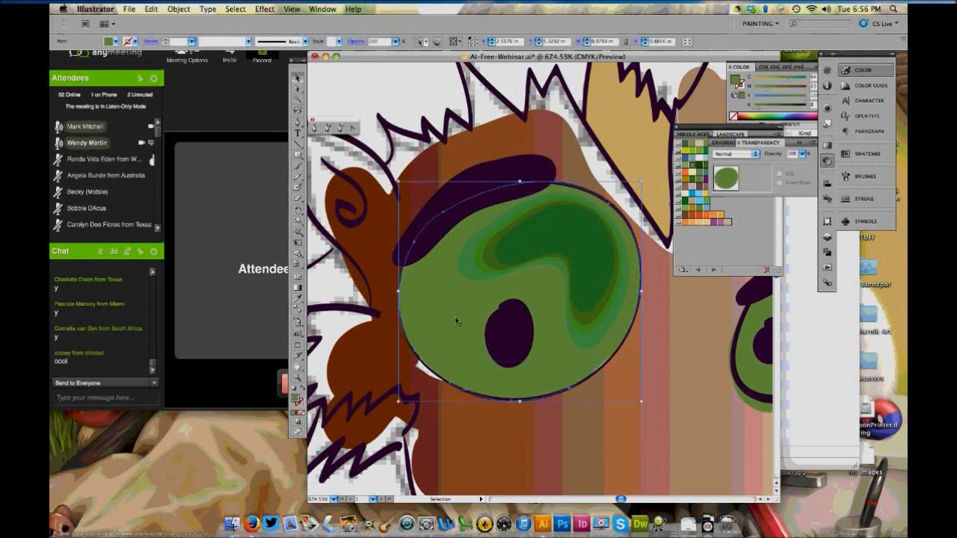
{"action": "left_click", "coordinate": [579, 245]}
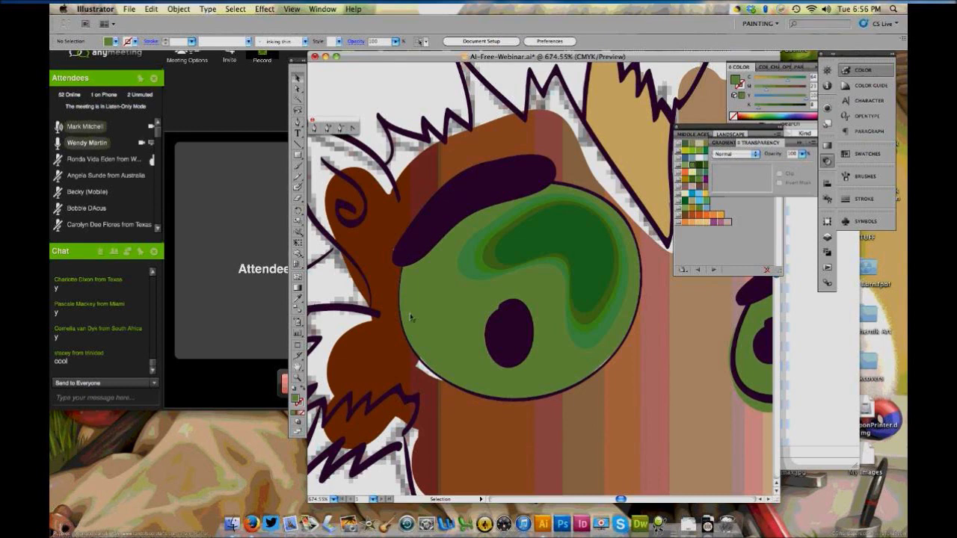
Try reduced opacities such as 90% on the Multiply eye blend, and restore it to 100%
{"action": "left_click", "coordinate": [579, 235]}
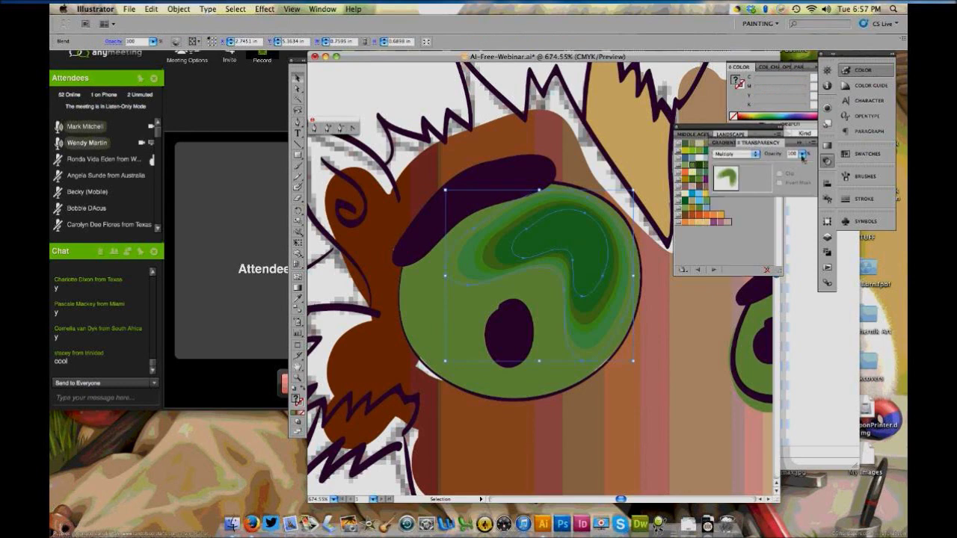
{"action": "left_click", "coordinate": [802, 154]}
{"action": "left_click_drag", "start_coordinate": [808, 166], "coordinate": [772, 168]}
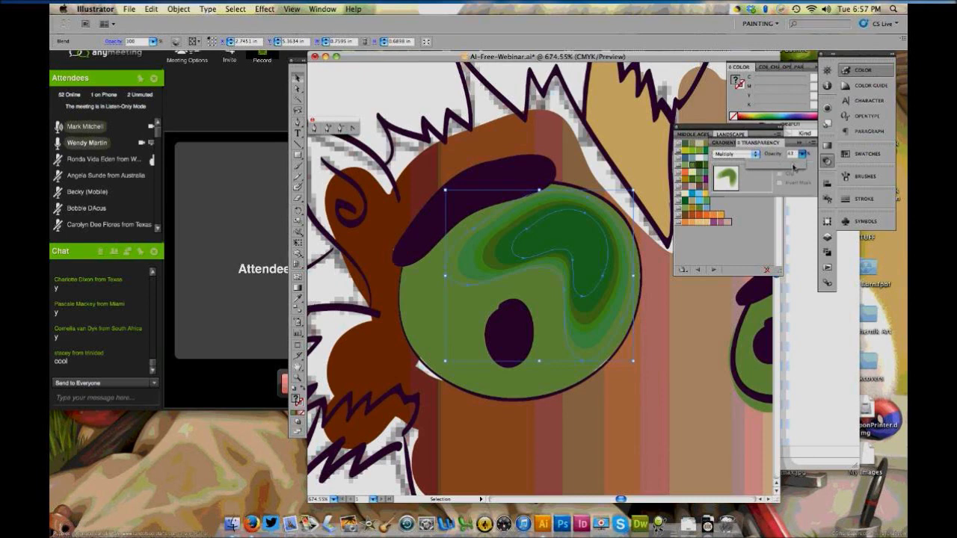
{"action": "left_click_drag", "start_coordinate": [794, 168], "coordinate": [799, 169]}
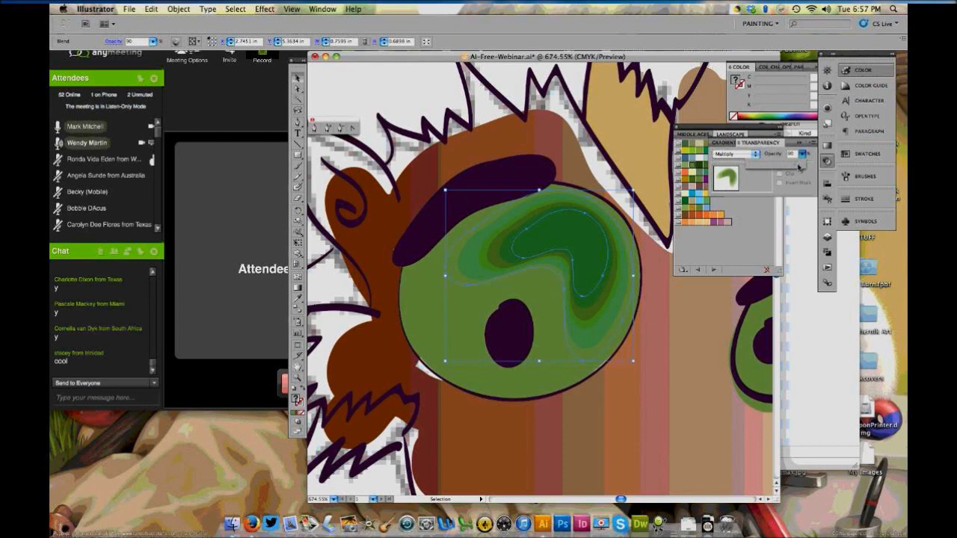
{"action": "left_click_drag", "start_coordinate": [799, 166], "coordinate": [807, 166]}
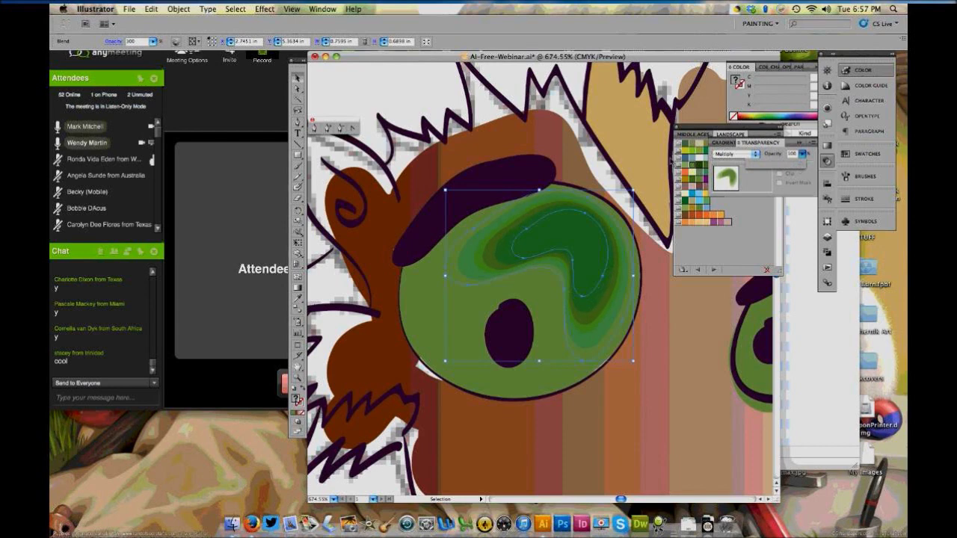
{"action": "left_click", "coordinate": [386, 107]}
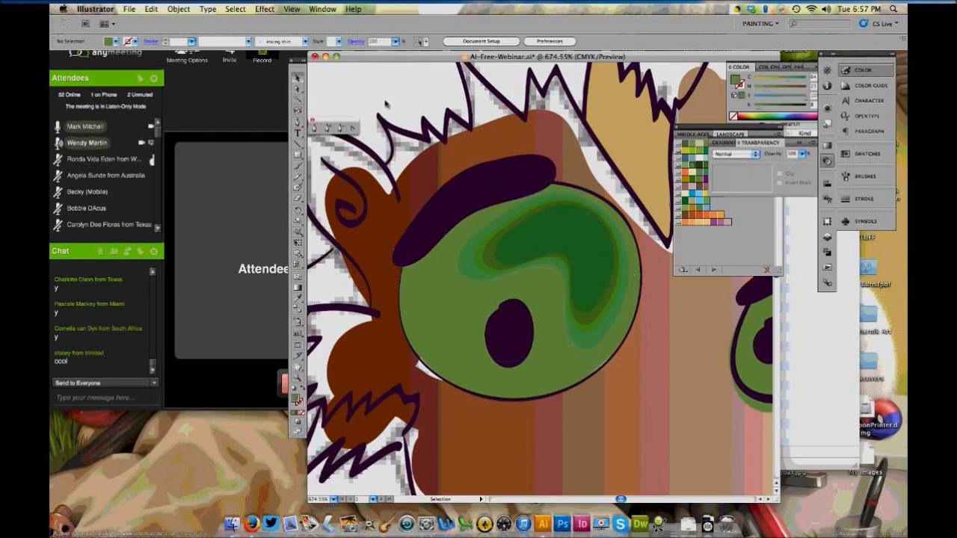
Check the sleeping orange cat with its shading hidden, and unlock the shading and highlighting layer
{"action": "key", "text": "super+0"}
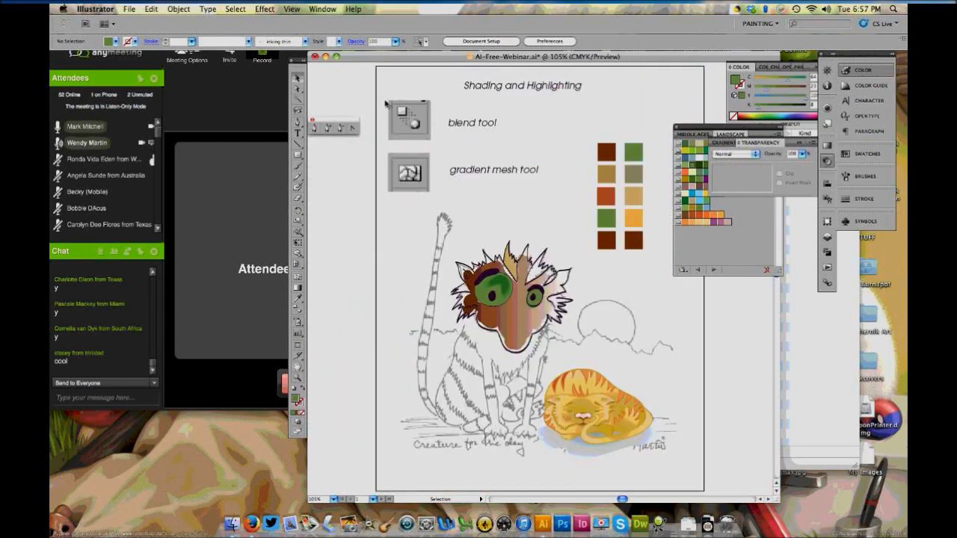
{"action": "left_click", "coordinate": [299, 383]}
{"action": "left_click_drag", "start_coordinate": [532, 365], "coordinate": [573, 420]}
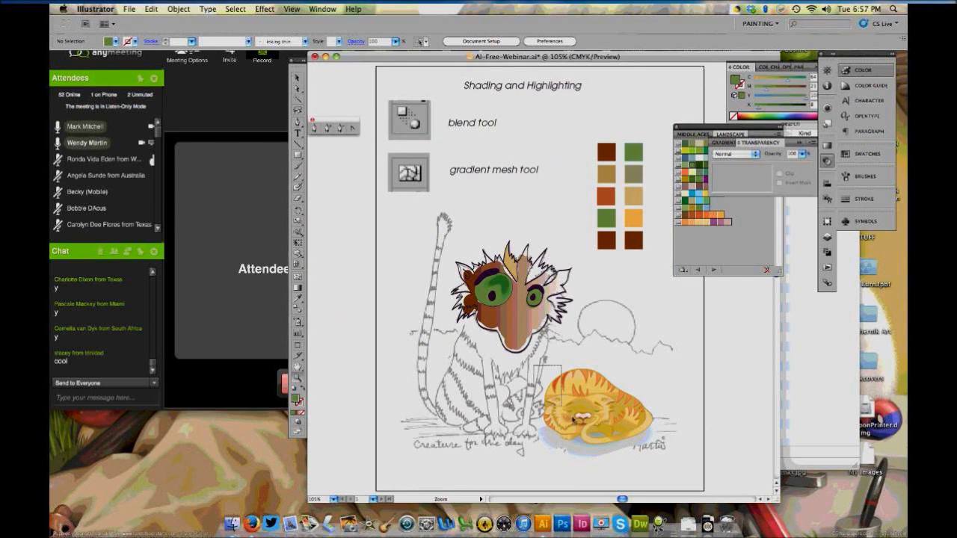
{"action": "left_click_drag", "start_coordinate": [573, 420], "coordinate": [682, 460]}
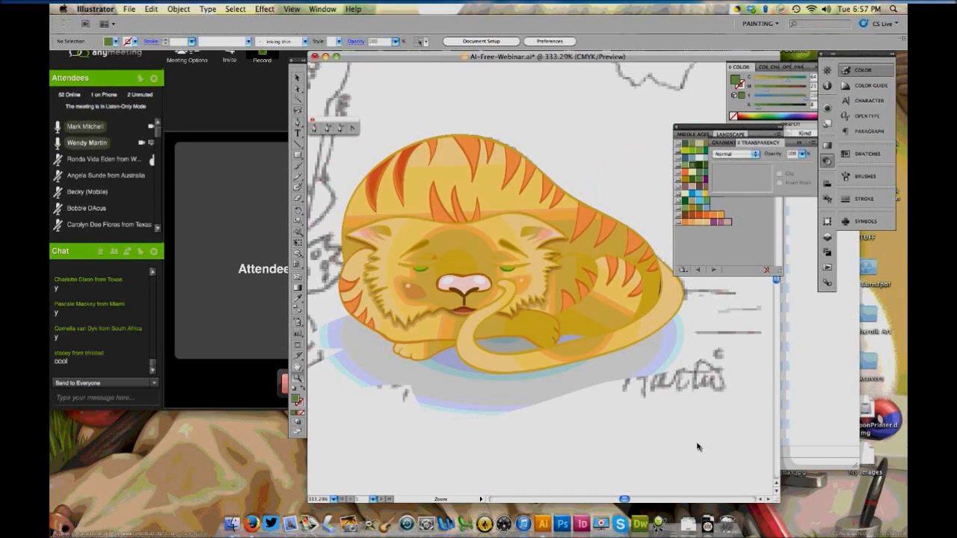
{"action": "left_click", "coordinate": [828, 237]}
{"action": "left_click", "coordinate": [724, 234]}
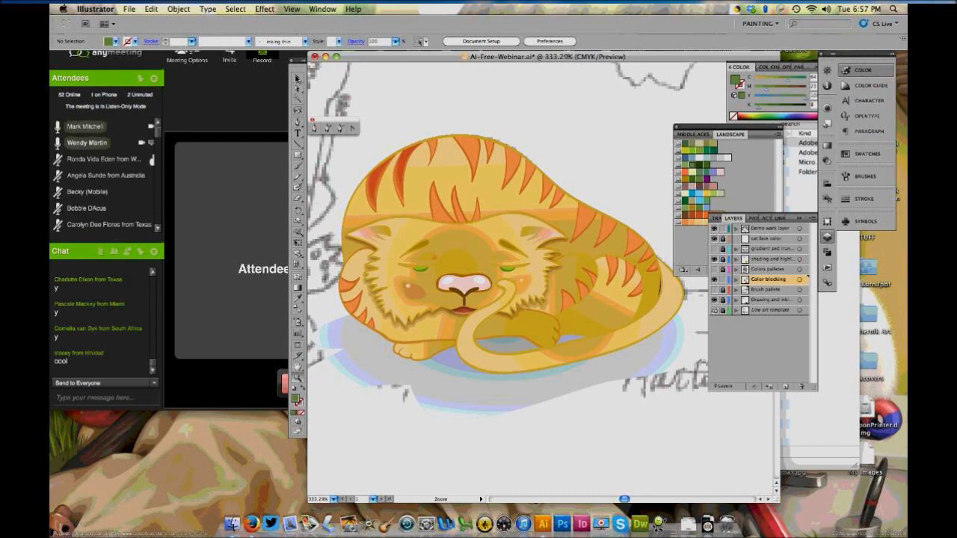
{"action": "left_click", "coordinate": [297, 79]}
{"action": "left_click", "coordinate": [411, 293]}
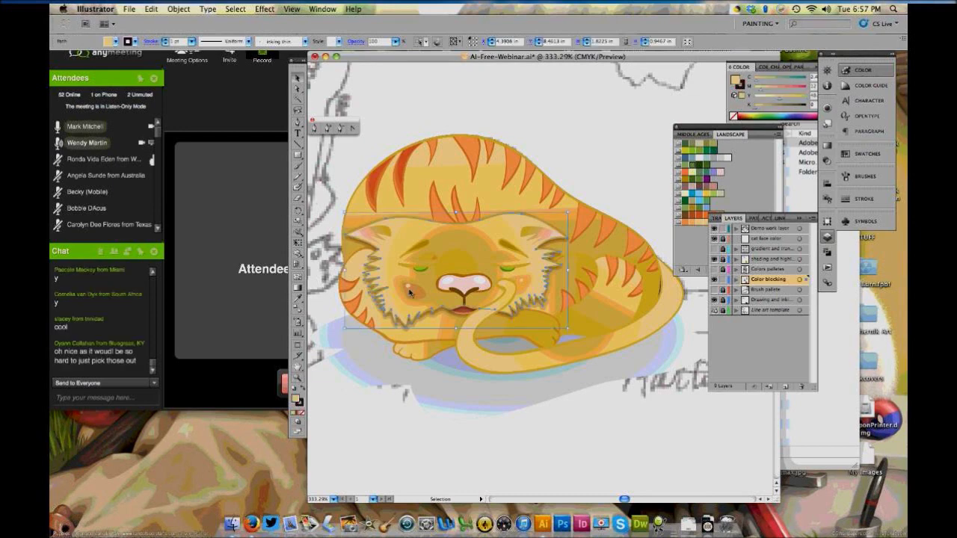
{"action": "left_click", "coordinate": [605, 180]}
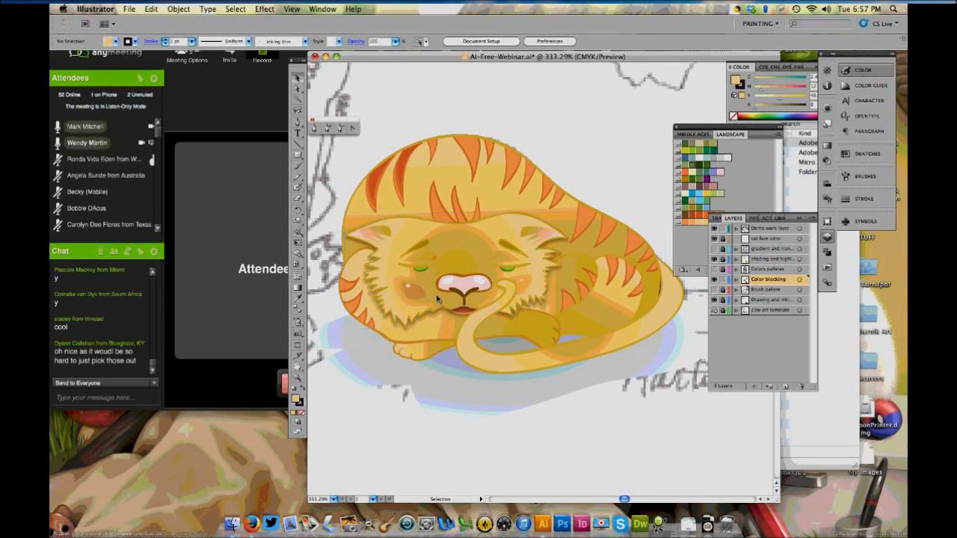
{"action": "left_click", "coordinate": [723, 259]}
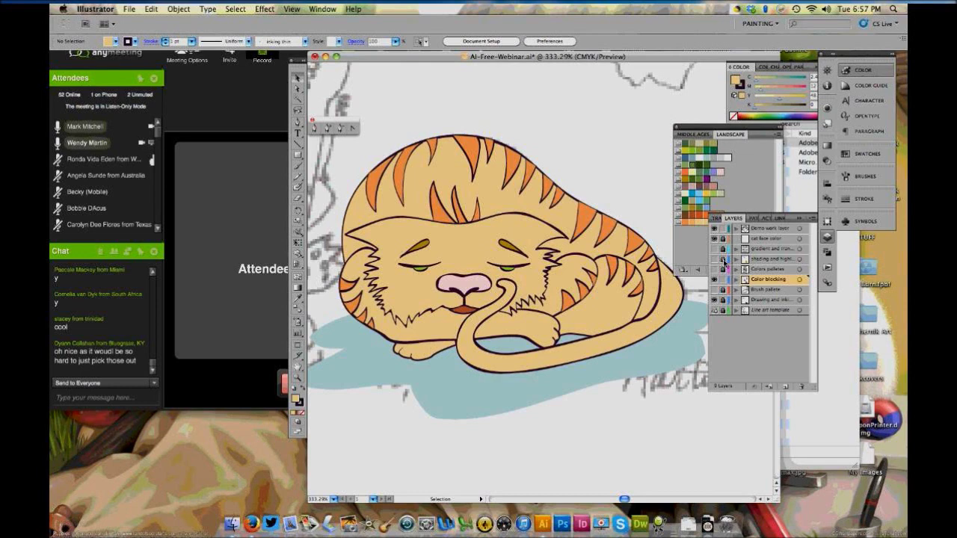
{"action": "left_click", "coordinate": [723, 261]}
Pull the cheek blend off the sleeping cat's face to show its shapes, and undo the move
{"action": "left_click", "coordinate": [421, 281]}
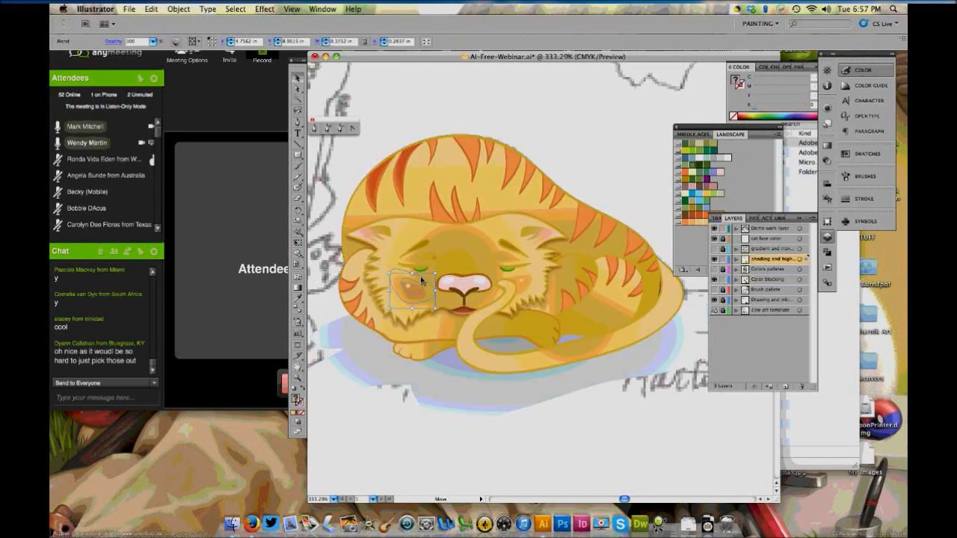
{"action": "left_click_drag", "start_coordinate": [421, 281], "coordinate": [433, 93]}
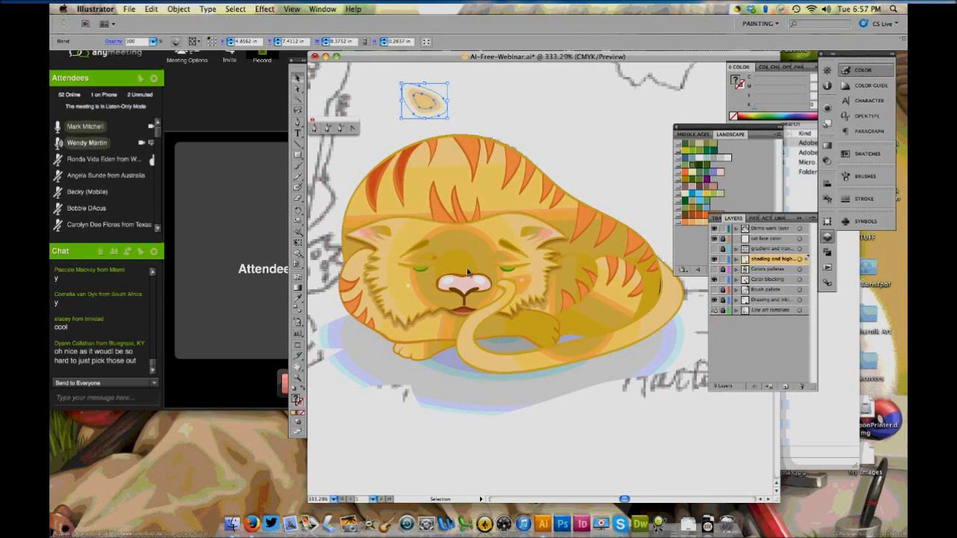
{"action": "key", "text": "a"}
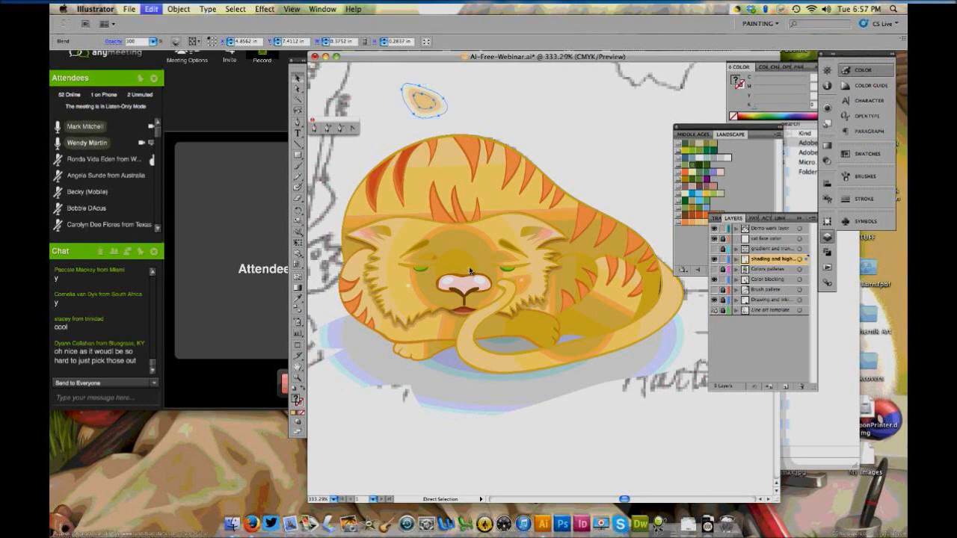
{"action": "key", "text": "ctrl+z"}
{"action": "key", "text": "ctrl+shift+a"}
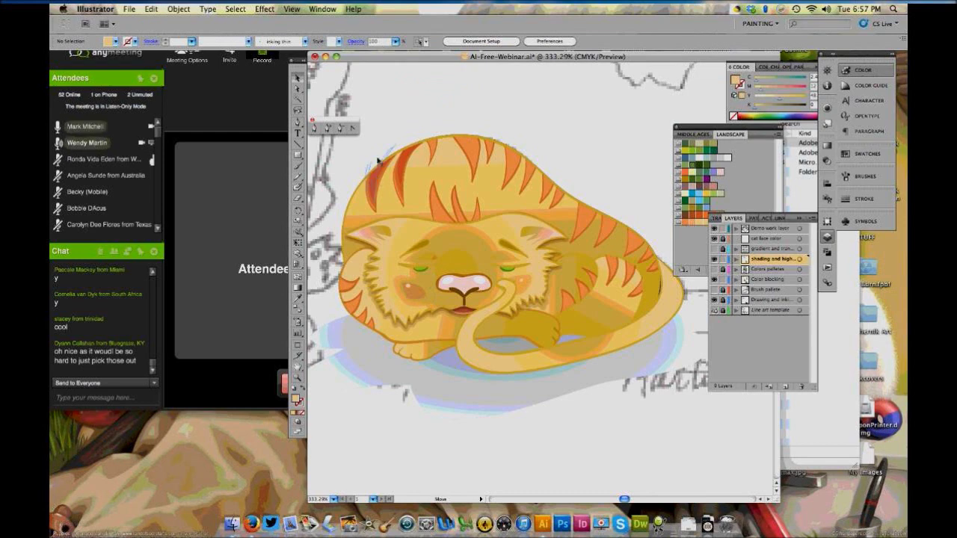
Pull a back stripe's shading blend above the sleeping cat, undo the move, and return to the full page
{"action": "left_click_drag", "start_coordinate": [377, 159], "coordinate": [385, 92]}
{"action": "key", "text": "a"}
{"action": "key", "text": "super+z"}
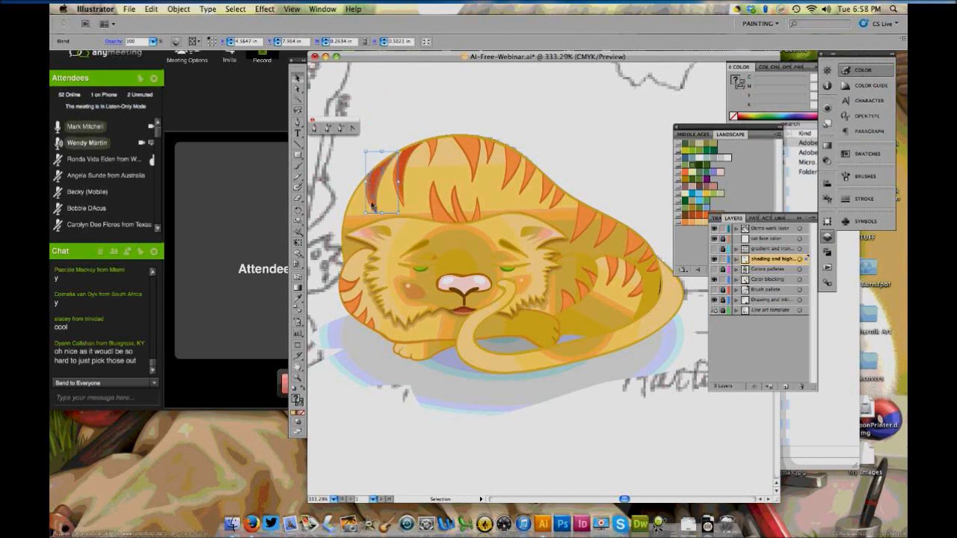
{"action": "left_click", "coordinate": [474, 92]}
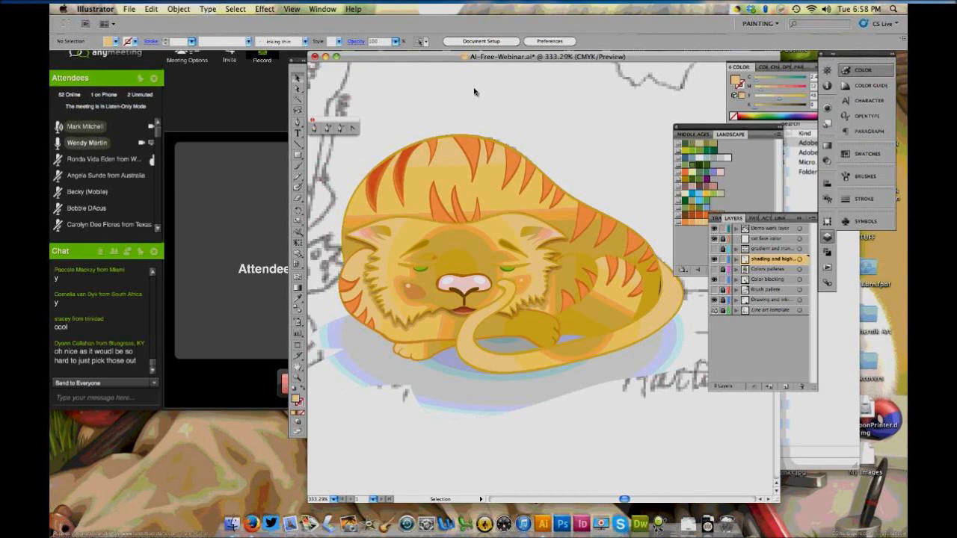
{"action": "key", "text": "super+0"}
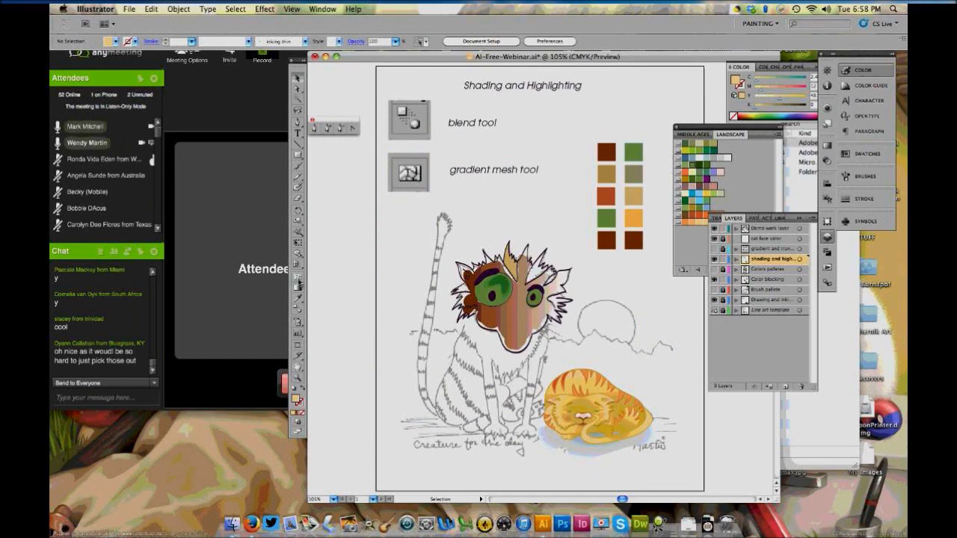
On the Demo work layer, draw a tan rectangle about 1.8 by 2 in across the page's left edge
{"action": "key", "text": "u"}
{"action": "left_click", "coordinate": [768, 230]}
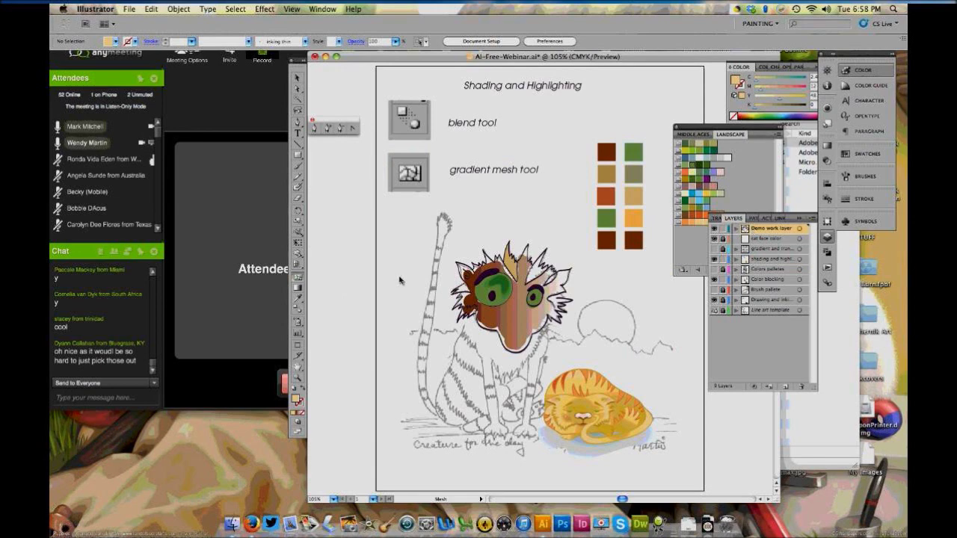
{"action": "left_click", "coordinate": [297, 79]}
{"action": "left_click", "coordinate": [298, 277]}
{"action": "key", "text": "m"}
{"action": "left_click_drag", "start_coordinate": [345, 223], "coordinate": [416, 300]}
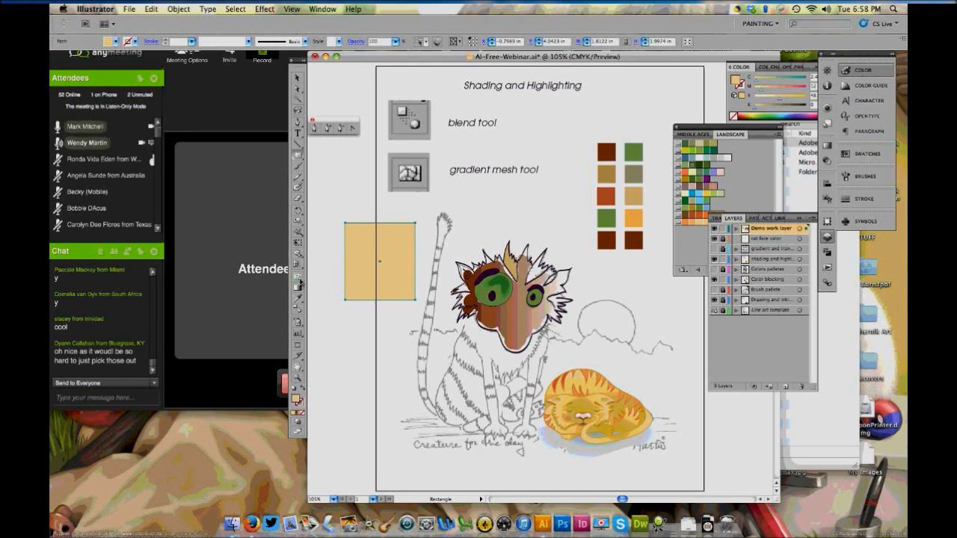
Turn the tan rectangle into a gradient mesh with a center point and two more points above and below it
{"action": "left_click", "coordinate": [299, 282]}
{"action": "left_click", "coordinate": [380, 262]}
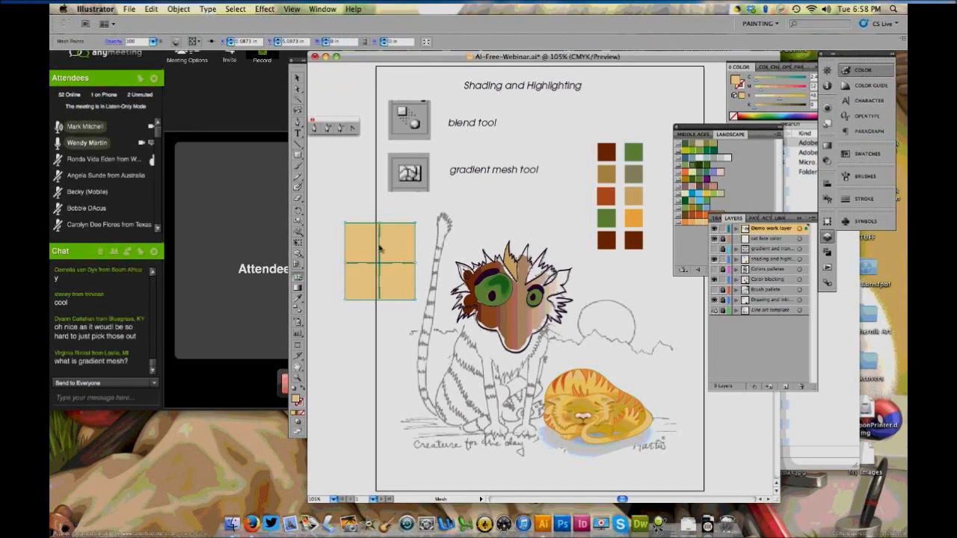
{"action": "left_click", "coordinate": [381, 244]}
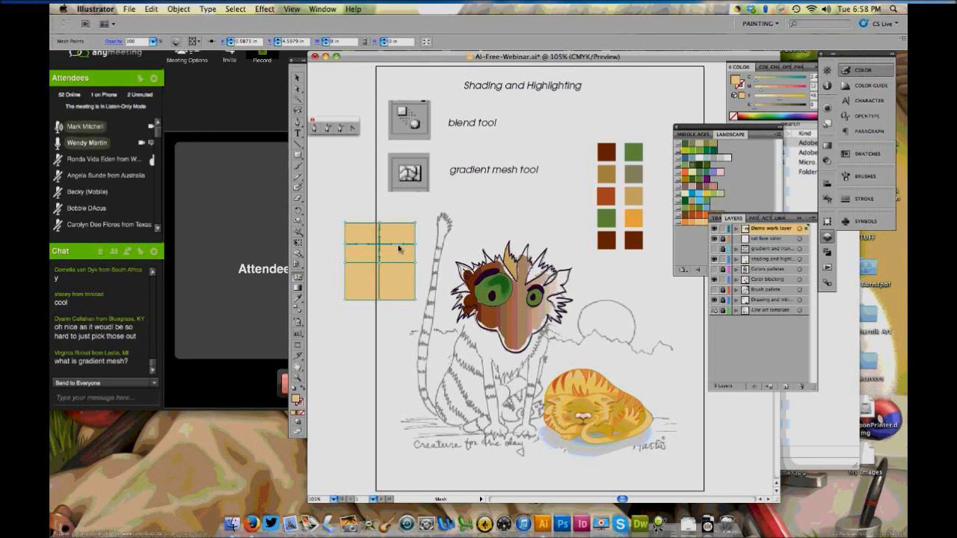
{"action": "left_click", "coordinate": [381, 287]}
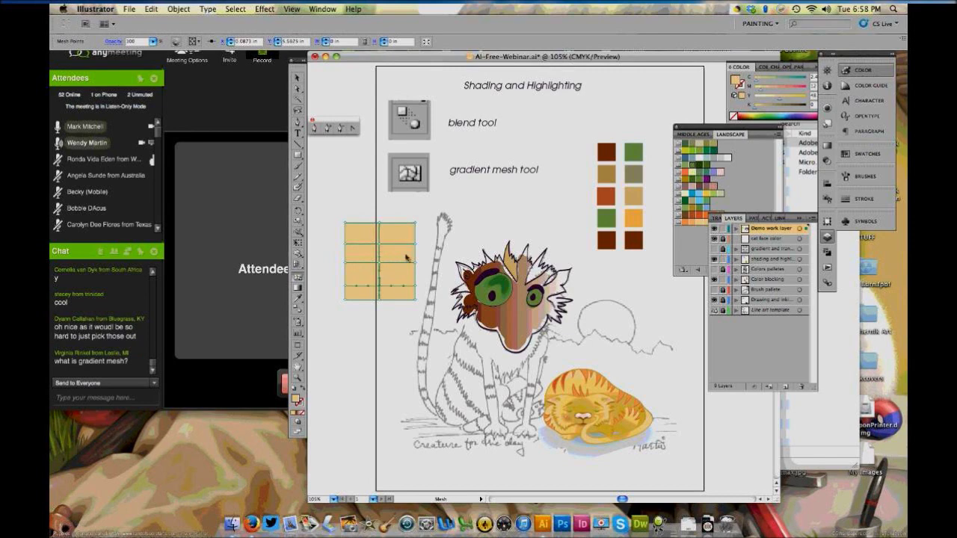
Bend the rectangle's three horizontal mesh lines into waves by adjusting their points' direction handles
{"action": "left_click", "coordinate": [298, 90]}
{"action": "left_click", "coordinate": [392, 247]}
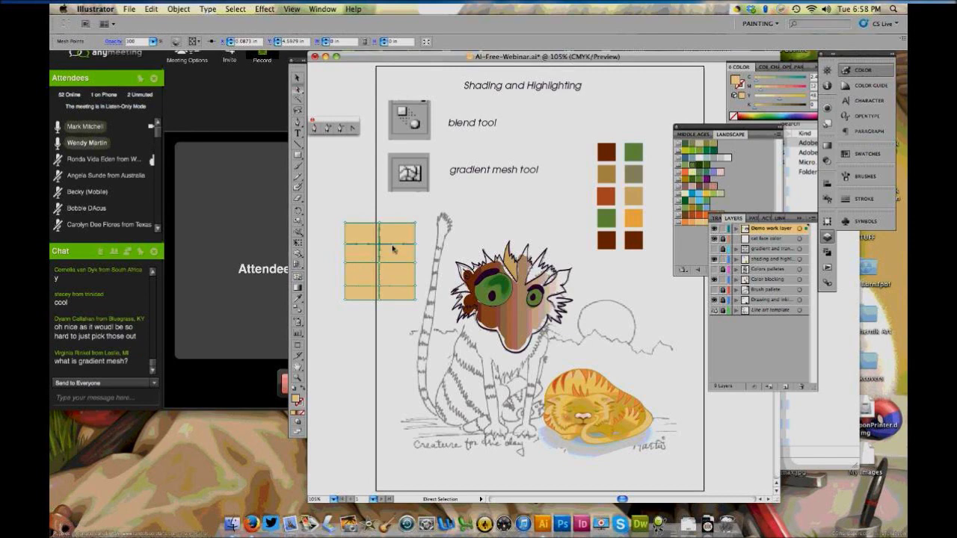
{"action": "left_click_drag", "start_coordinate": [392, 248], "coordinate": [395, 236]}
{"action": "left_click", "coordinate": [379, 240]}
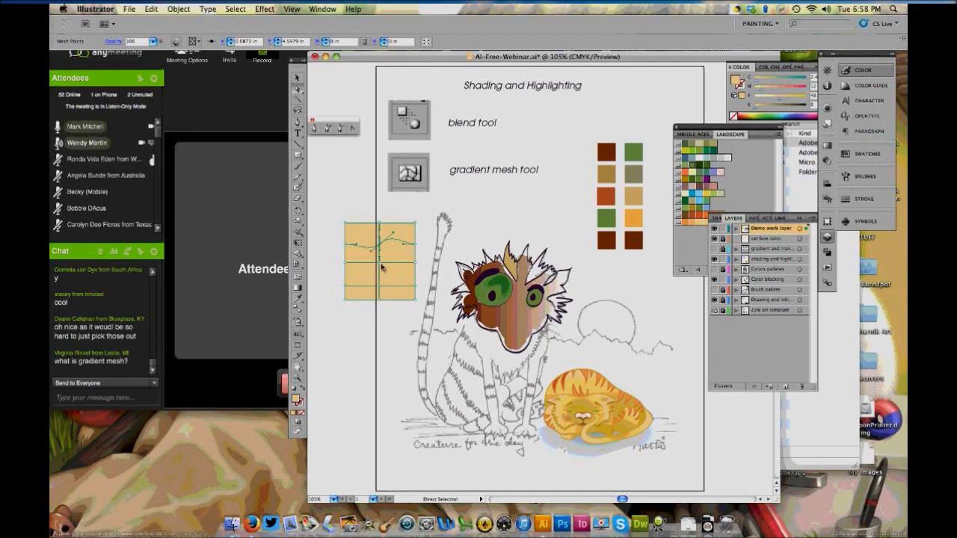
{"action": "left_click", "coordinate": [381, 263]}
{"action": "left_click_drag", "start_coordinate": [393, 267], "coordinate": [386, 291]}
{"action": "left_click", "coordinate": [391, 278]}
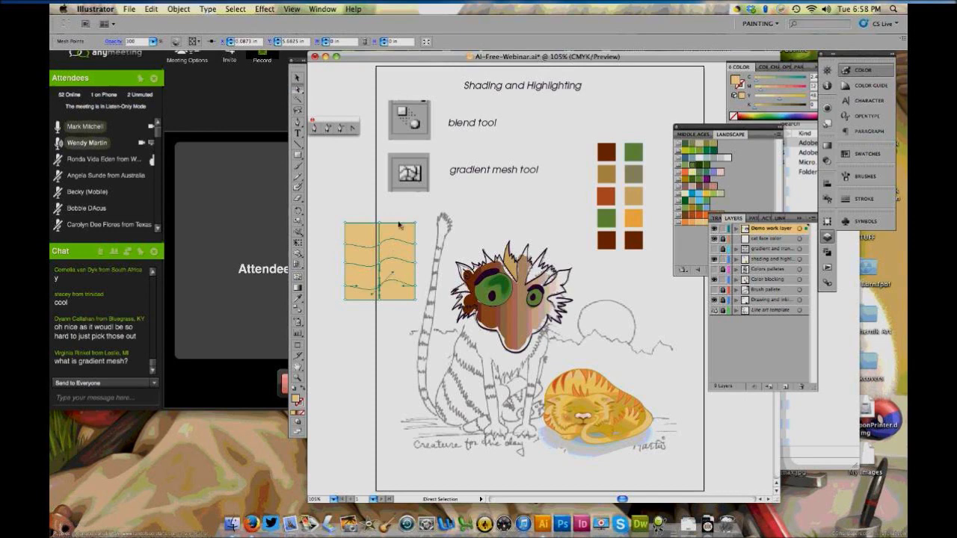
Color the rectangle's upper mesh point with the dark brown sampled from the palette squares, and deselect the mesh
{"action": "left_click", "coordinate": [336, 93]}
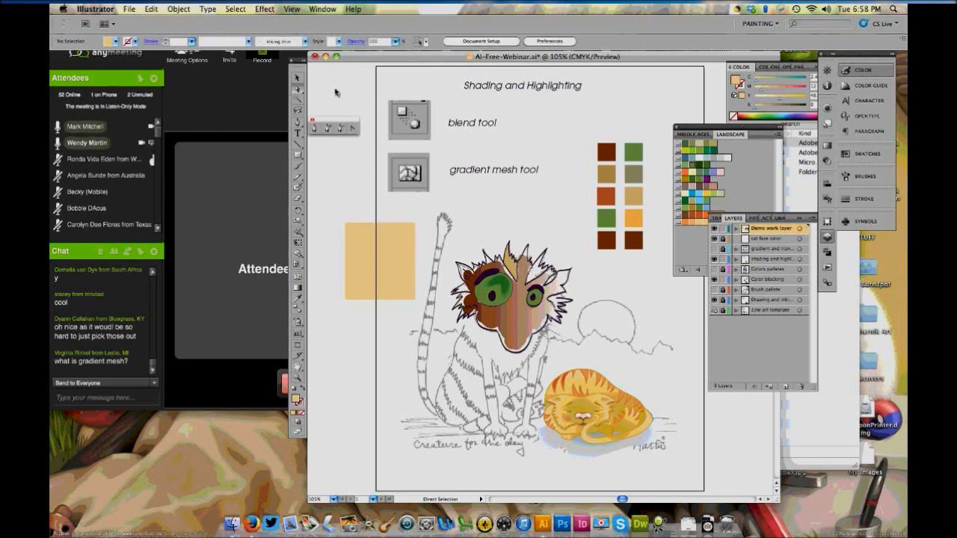
{"action": "left_click", "coordinate": [409, 238]}
{"action": "left_click", "coordinate": [380, 247]}
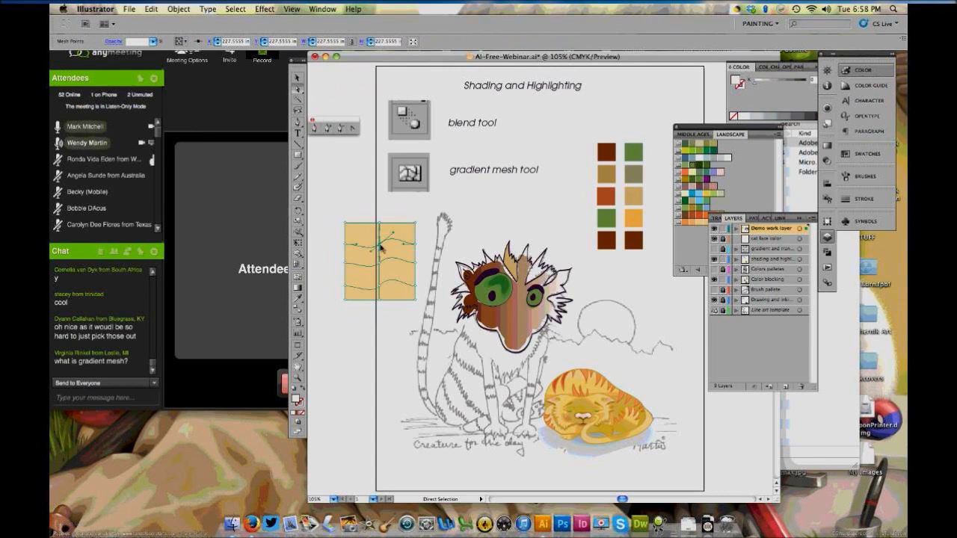
{"action": "left_click", "coordinate": [366, 269]}
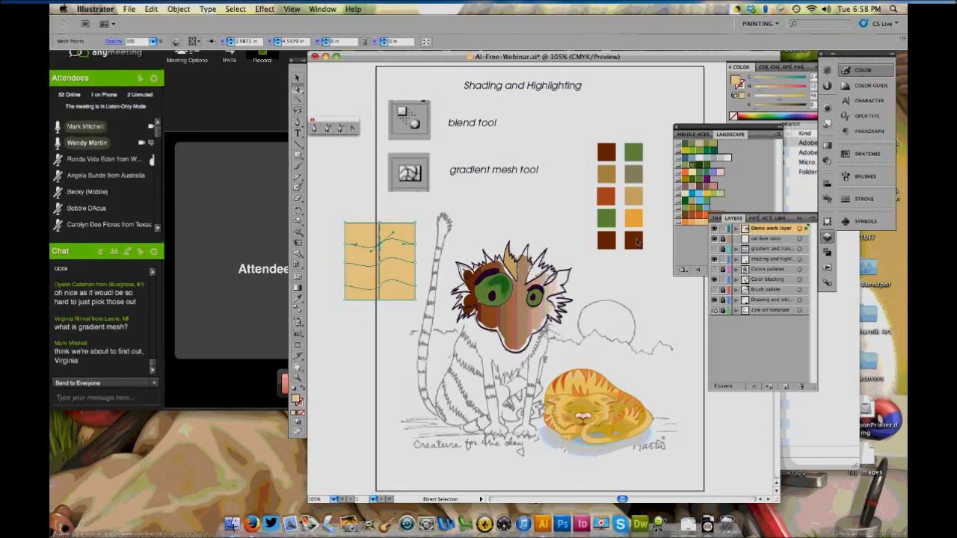
{"action": "left_click", "coordinate": [298, 303]}
{"action": "left_click", "coordinate": [634, 241]}
{"action": "key", "text": "a"}
{"action": "left_click", "coordinate": [315, 90]}
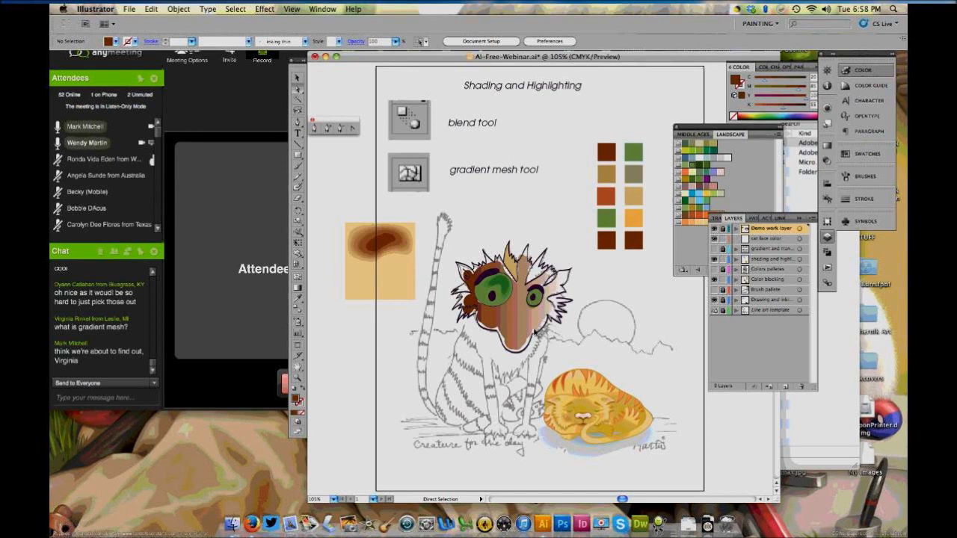
Try to apply a gradient mesh to the sitting cat's face, unlocking the cat face color layer to reach it
{"action": "left_click", "coordinate": [528, 259]}
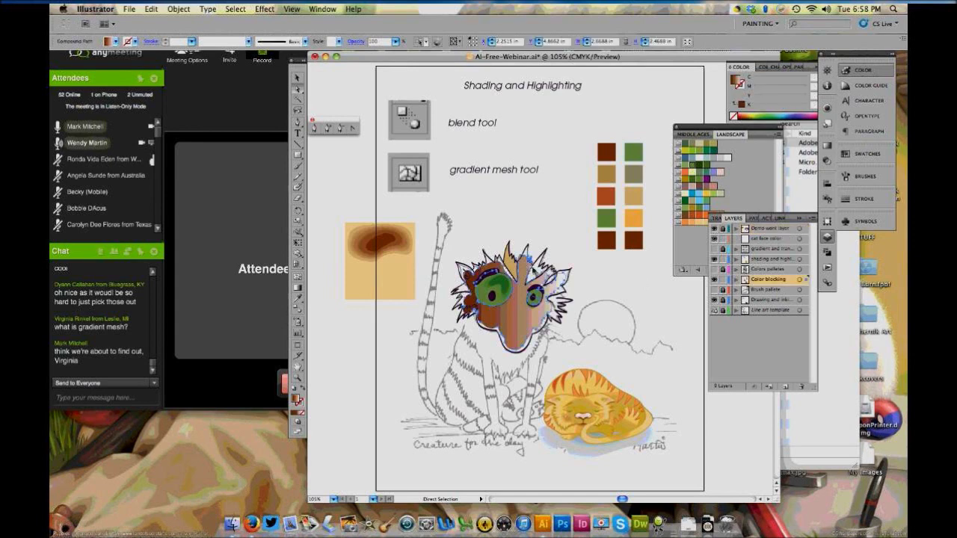
{"action": "key", "text": "u"}
{"action": "left_click", "coordinate": [298, 287]}
{"action": "left_click", "coordinate": [768, 240]}
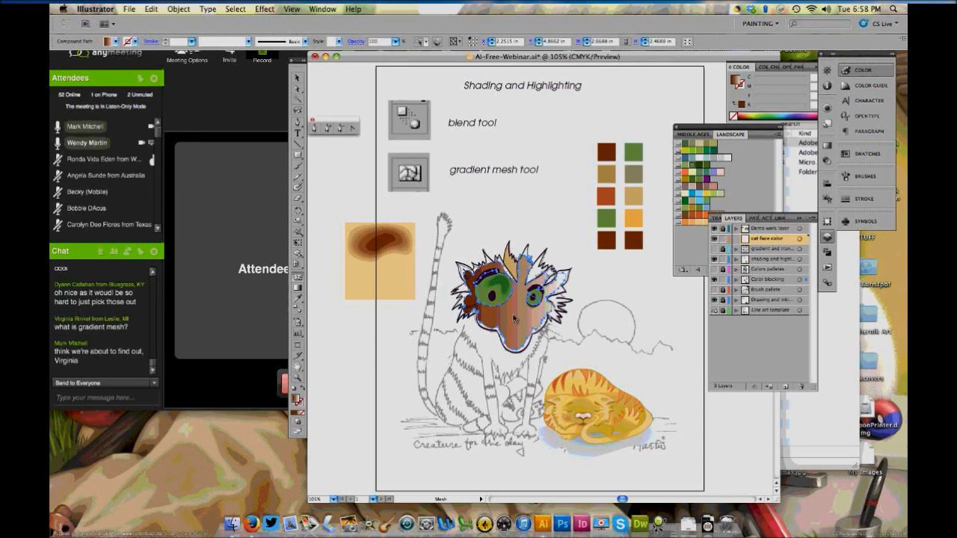
{"action": "left_click", "coordinate": [299, 90]}
{"action": "left_click", "coordinate": [722, 238]}
{"action": "left_click", "coordinate": [722, 239]}
{"action": "left_click", "coordinate": [783, 282]}
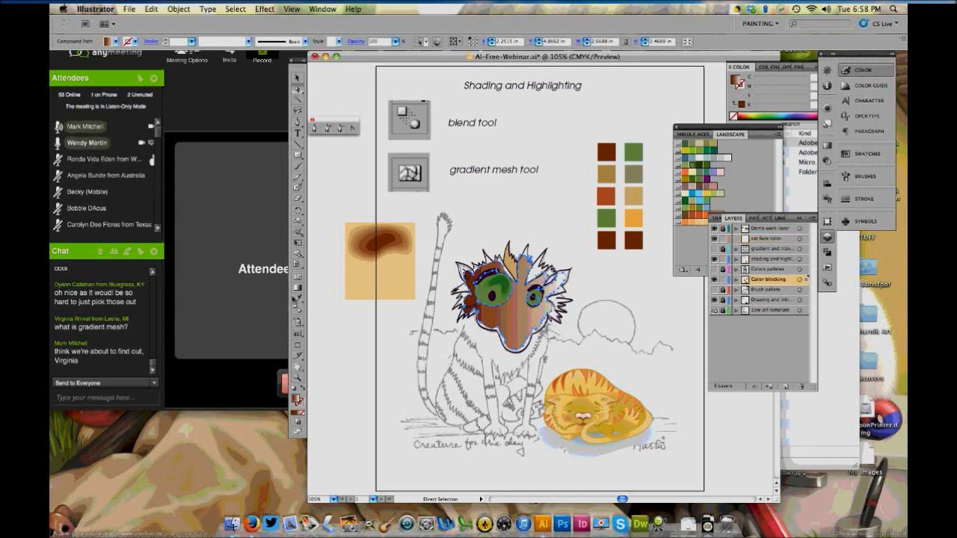
{"action": "left_click", "coordinate": [300, 285]}
{"action": "key", "text": "v"}
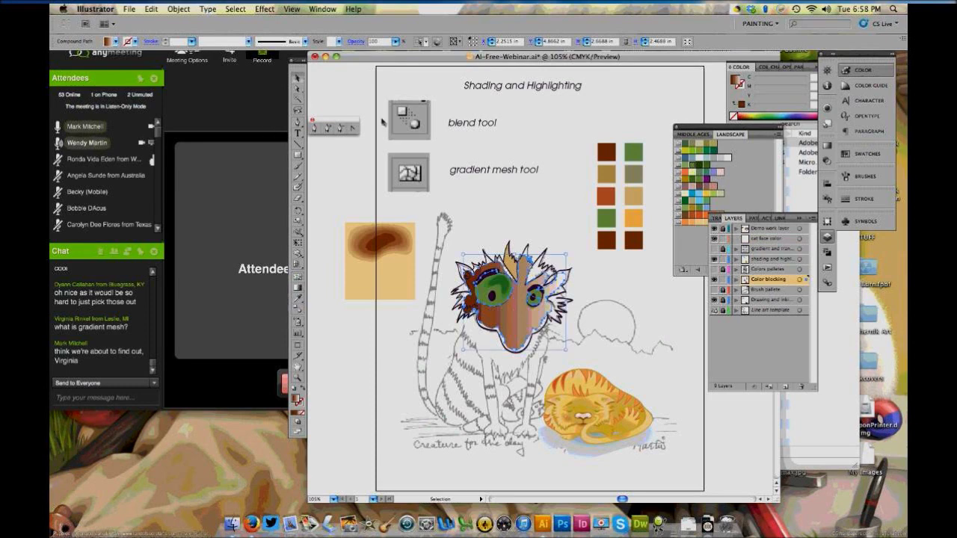
{"action": "left_click", "coordinate": [382, 122]}
{"action": "left_click", "coordinate": [519, 319]}
{"action": "left_click", "coordinate": [508, 207]}
Draw a gradient-filled circle about 2 in wide and place it below the tan mesh rectangle
{"action": "left_click", "coordinate": [299, 155]}
{"action": "left_click_drag", "start_coordinate": [300, 157], "coordinate": [312, 178]}
{"action": "left_click_drag", "start_coordinate": [494, 166], "coordinate": [567, 249]}
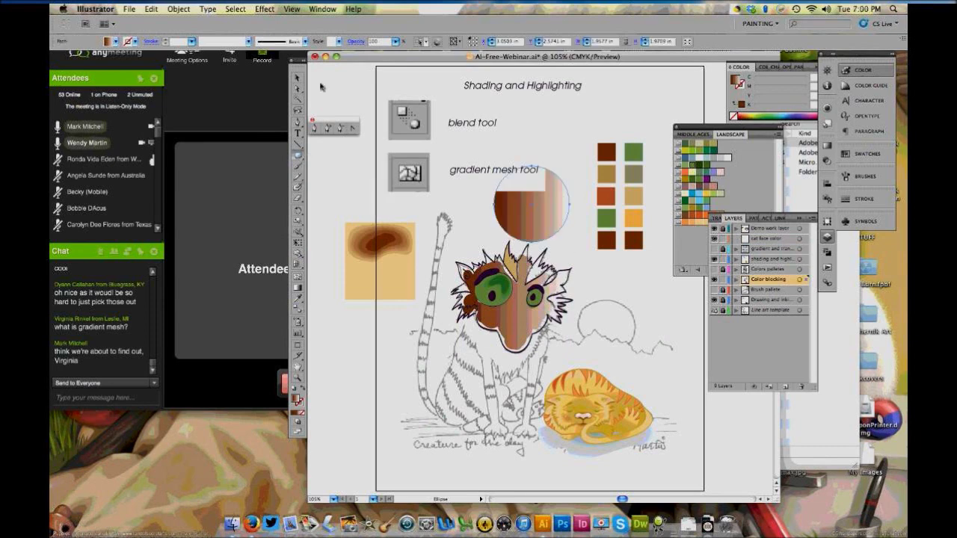
{"action": "key", "text": "v"}
{"action": "left_click_drag", "start_coordinate": [546, 218], "coordinate": [374, 370]}
Convert the circle into a gradient mesh with points at its center, below it, and on both sides
{"action": "key", "text": "u"}
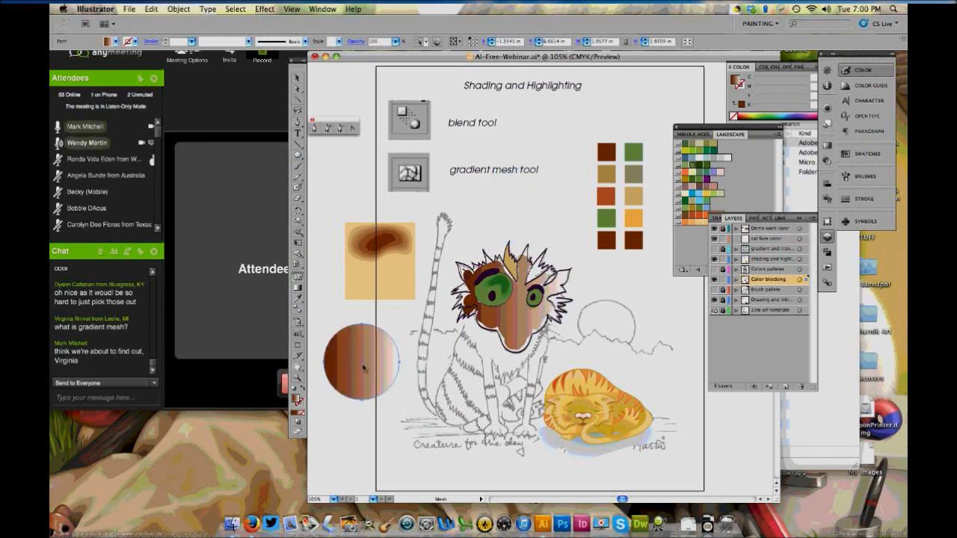
{"action": "left_click", "coordinate": [362, 366]}
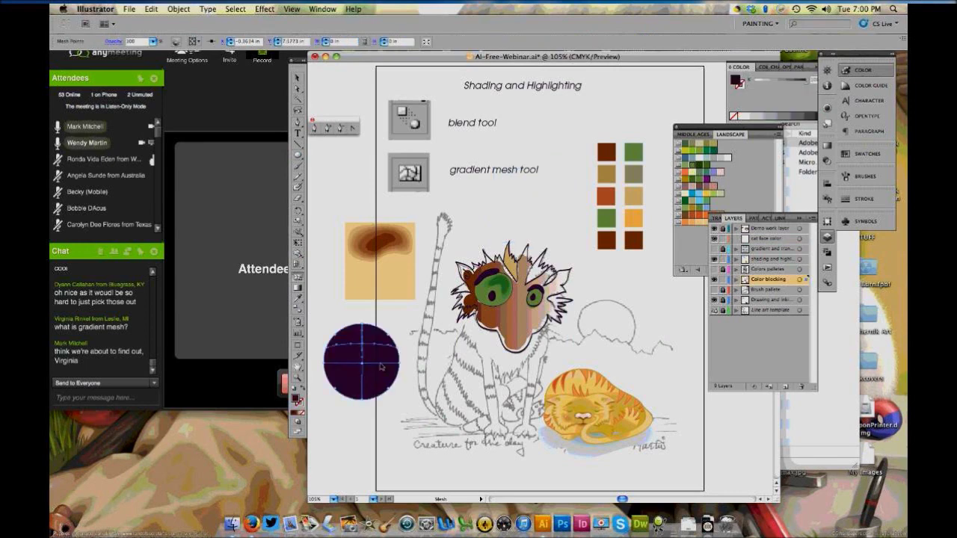
{"action": "left_click", "coordinate": [366, 383]}
{"action": "left_click", "coordinate": [345, 369]}
{"action": "left_click", "coordinate": [384, 355]}
Color the circle's lower-left mesh patch light gray and its upper-right mesh point dusty pink from the Landscape swatches
{"action": "left_click", "coordinate": [297, 91]}
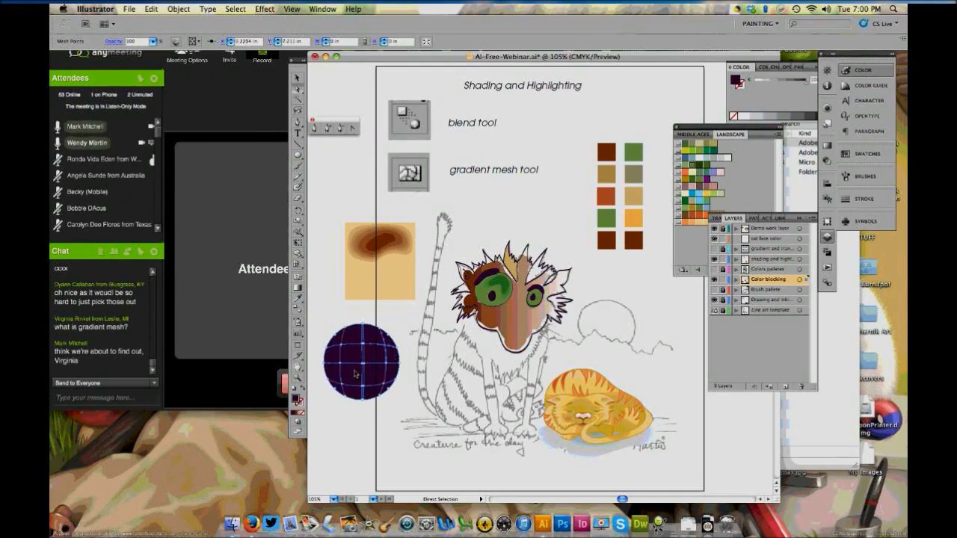
{"action": "left_click", "coordinate": [356, 374]}
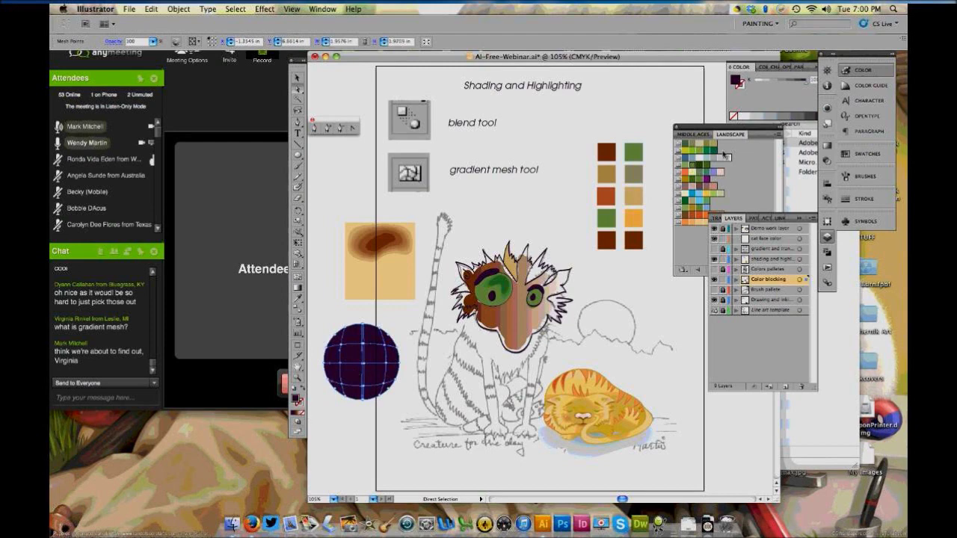
{"action": "left_click", "coordinate": [724, 157]}
{"action": "left_click", "coordinate": [723, 158]}
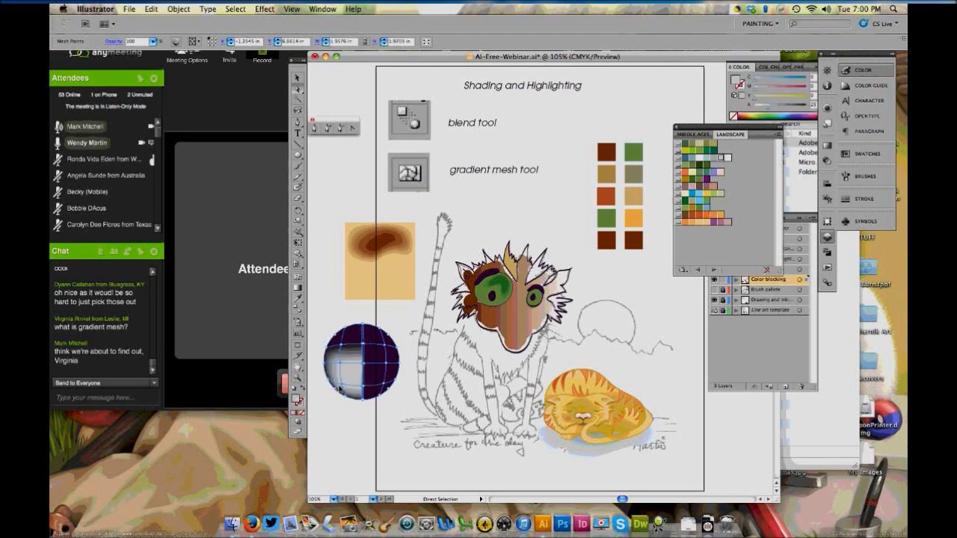
{"action": "left_click", "coordinate": [346, 329]}
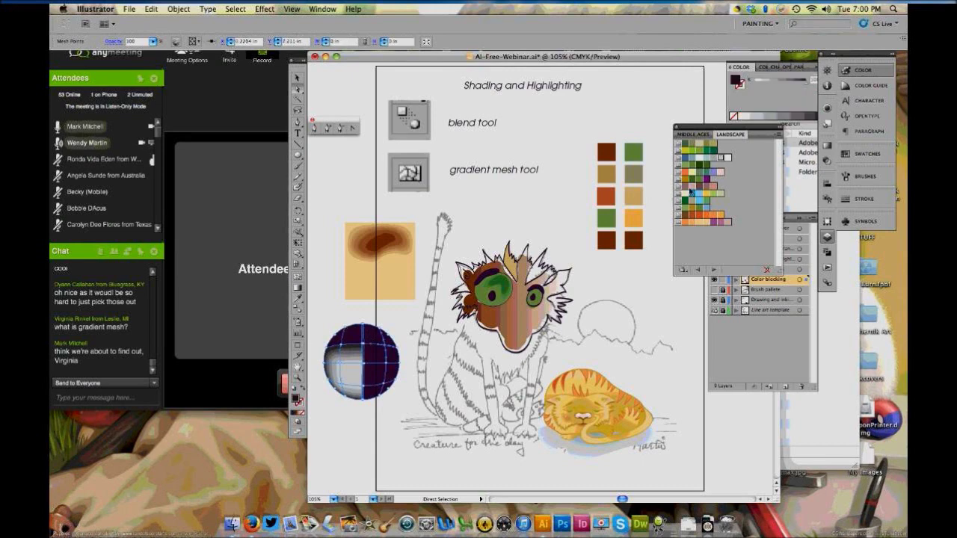
{"action": "left_click", "coordinate": [690, 192]}
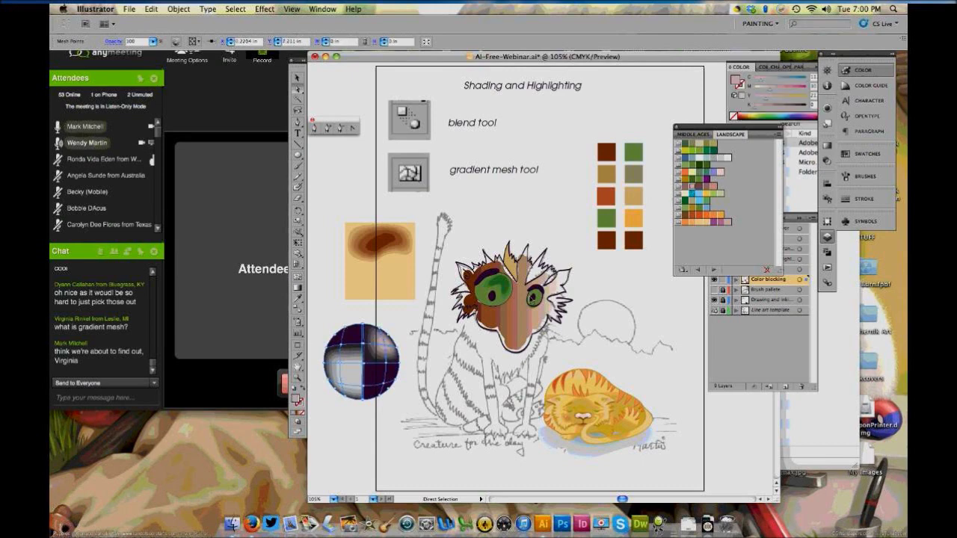
Color the circle's upper-left mesh point green and its lower-right point rust orange, and deselect the mesh
{"action": "left_click", "coordinate": [341, 348]}
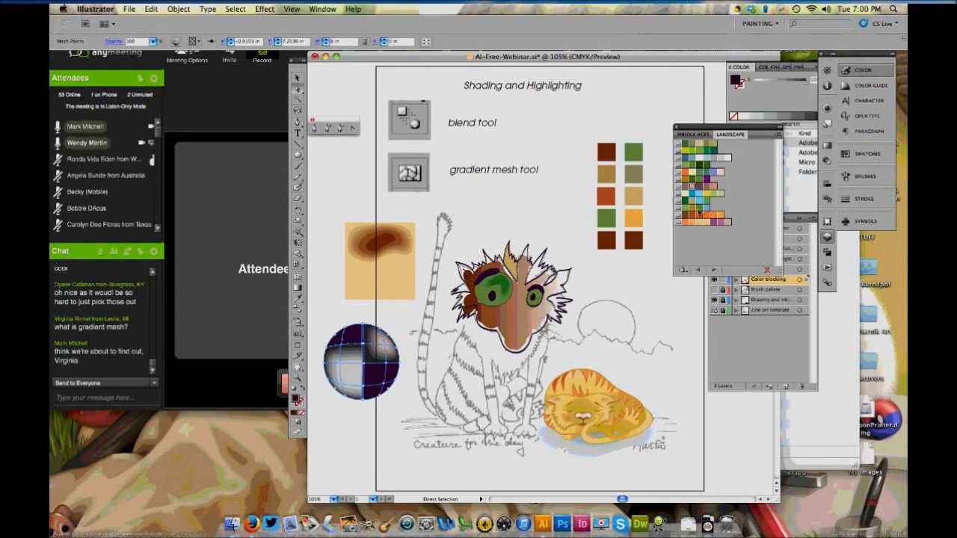
{"action": "left_click", "coordinate": [699, 212]}
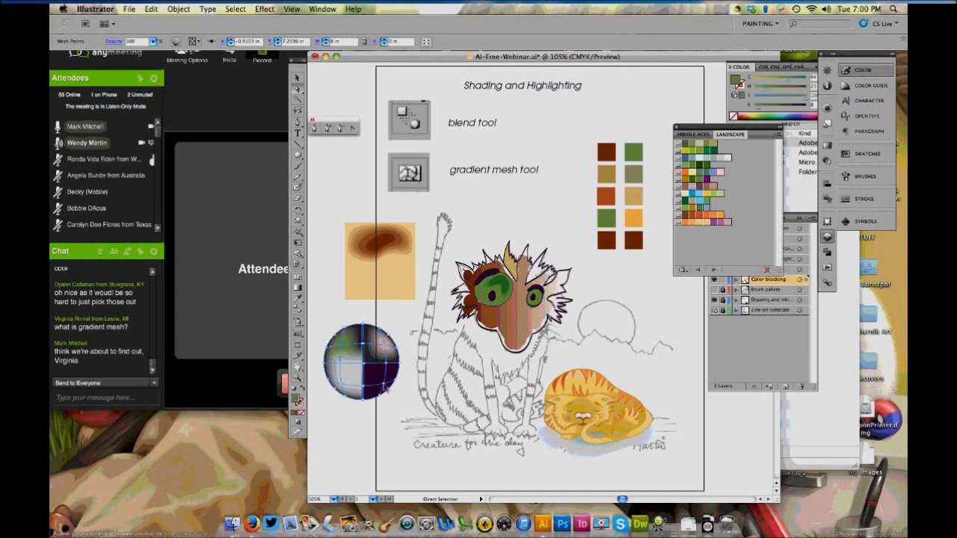
{"action": "left_click", "coordinate": [386, 387]}
{"action": "left_click", "coordinate": [698, 224]}
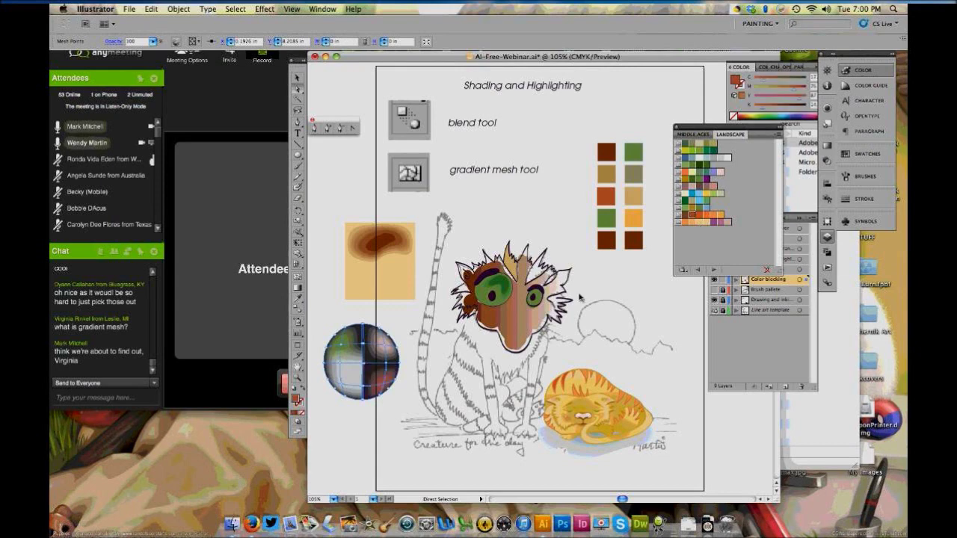
{"action": "left_click", "coordinate": [397, 386]}
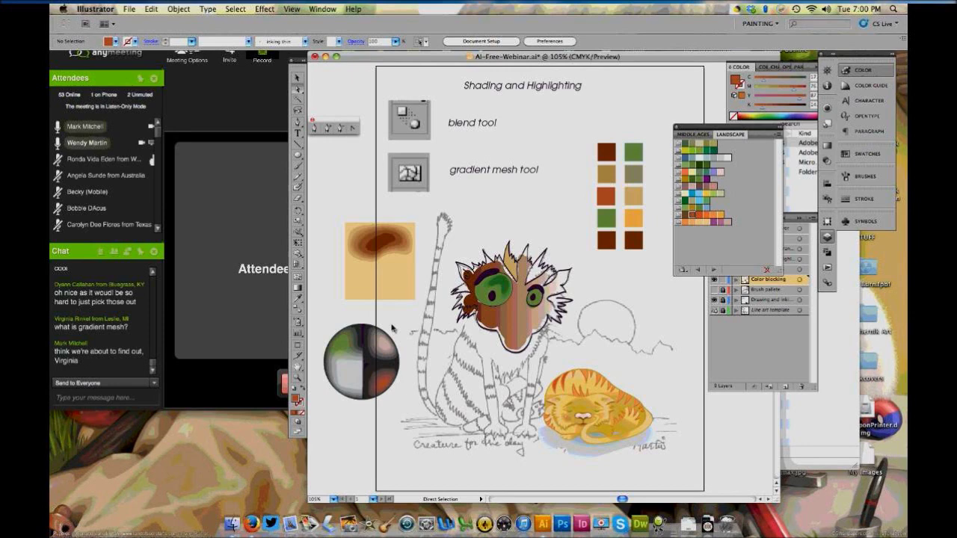
Shift the circle's light gray mesh patch slightly toward the center, and color the center mesh point gray-green
{"action": "left_click", "coordinate": [358, 372]}
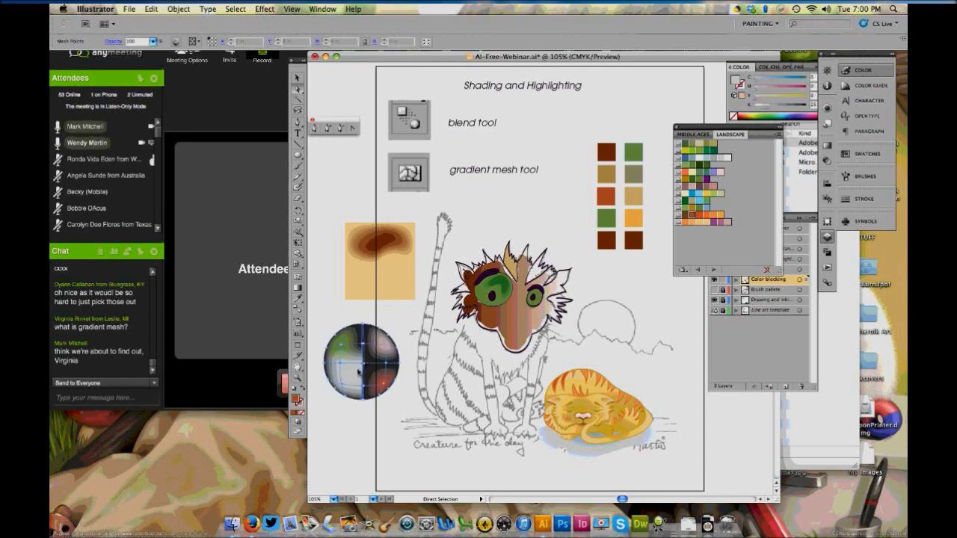
{"action": "mouse_move", "coordinate": [358, 371]}
{"action": "left_mouse_down"}
{"action": "mouse_move", "coordinate": [375, 364]}
{"action": "mouse_move", "coordinate": [367, 366]}
{"action": "left_mouse_up"}
{"action": "left_click", "coordinate": [706, 179]}
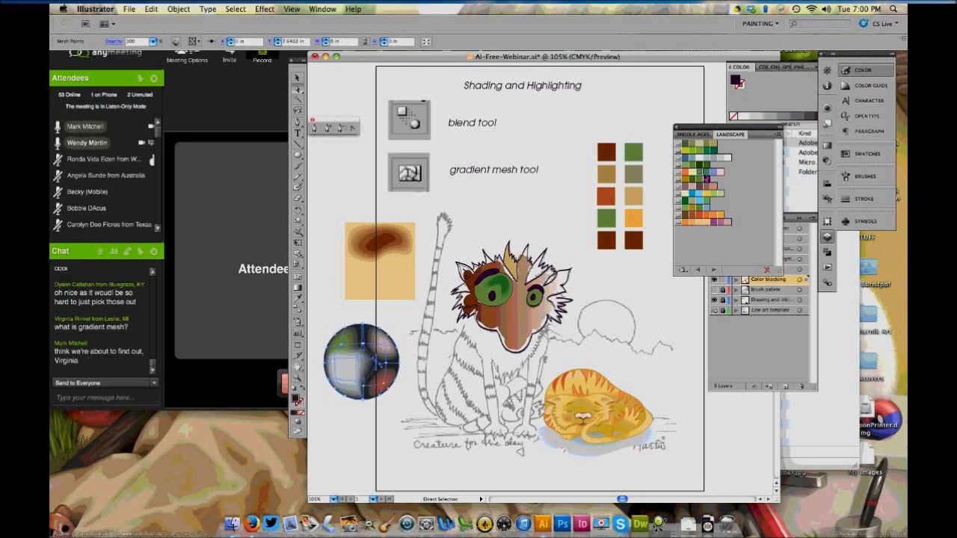
{"action": "left_click", "coordinate": [701, 174]}
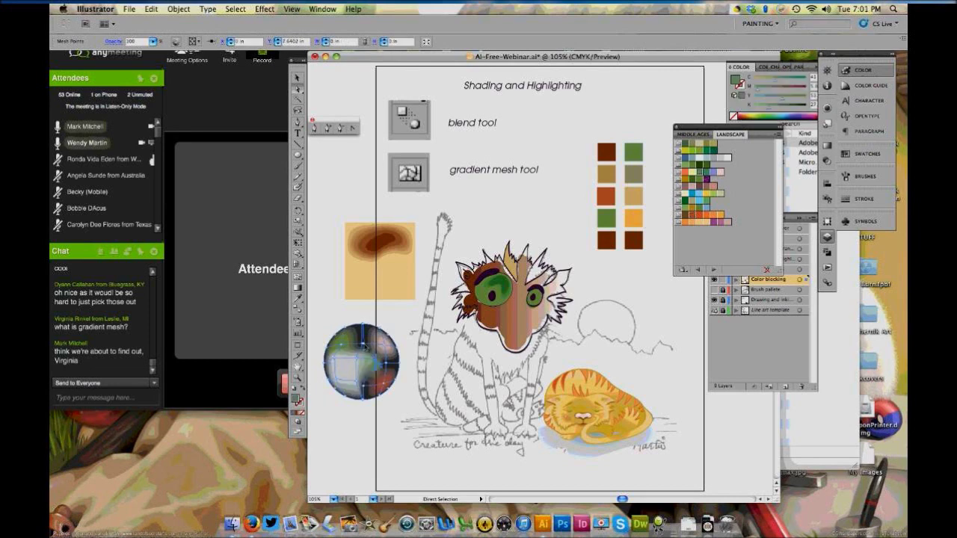
Color the mesh point above the circle's center bright orange from the Landscape swatches, and deselect the mesh
{"action": "left_click", "coordinate": [677, 187]}
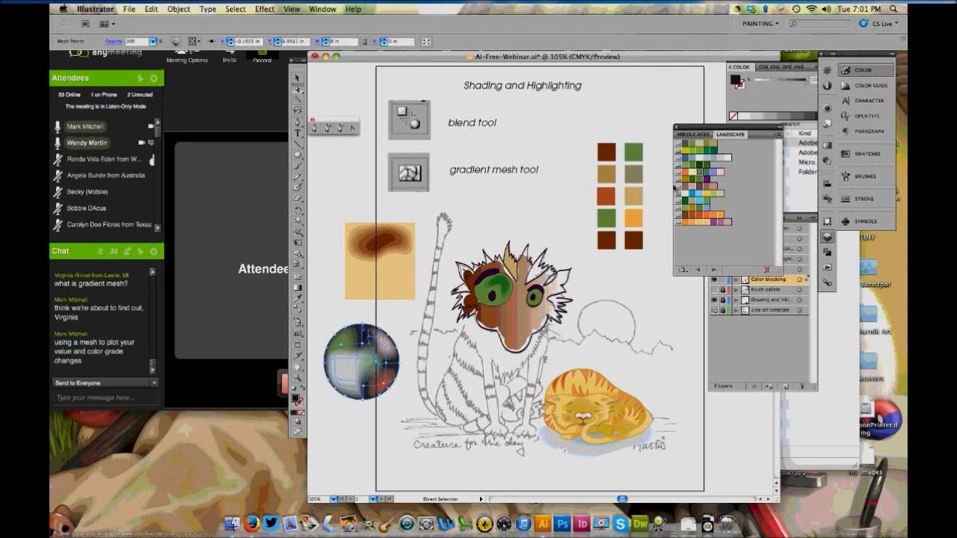
{"action": "left_click", "coordinate": [685, 176]}
{"action": "key", "text": "super+shift+a"}
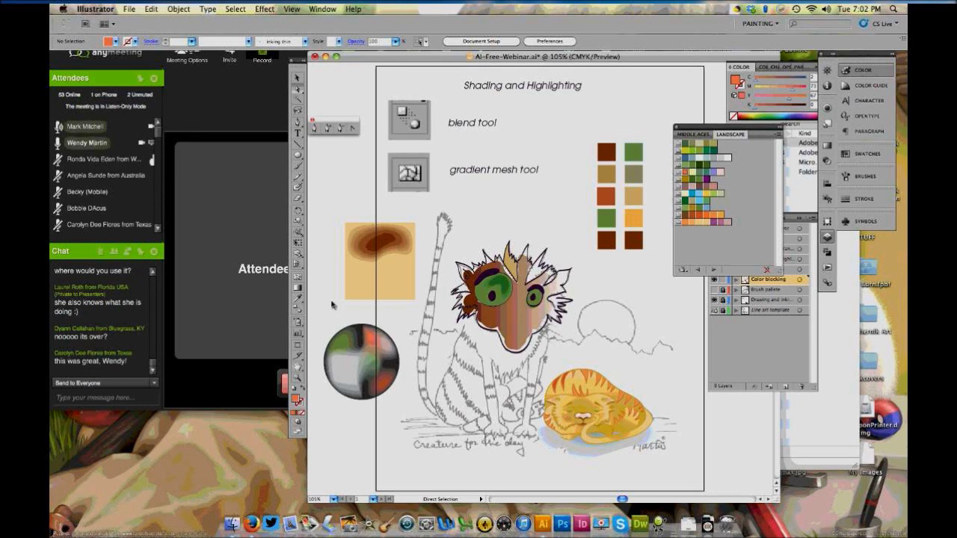
Hide the demo, face color, shading and color blocking layers, leaving only the Drawing and inking artwork displayed
{"action": "left_click", "coordinate": [710, 338]}
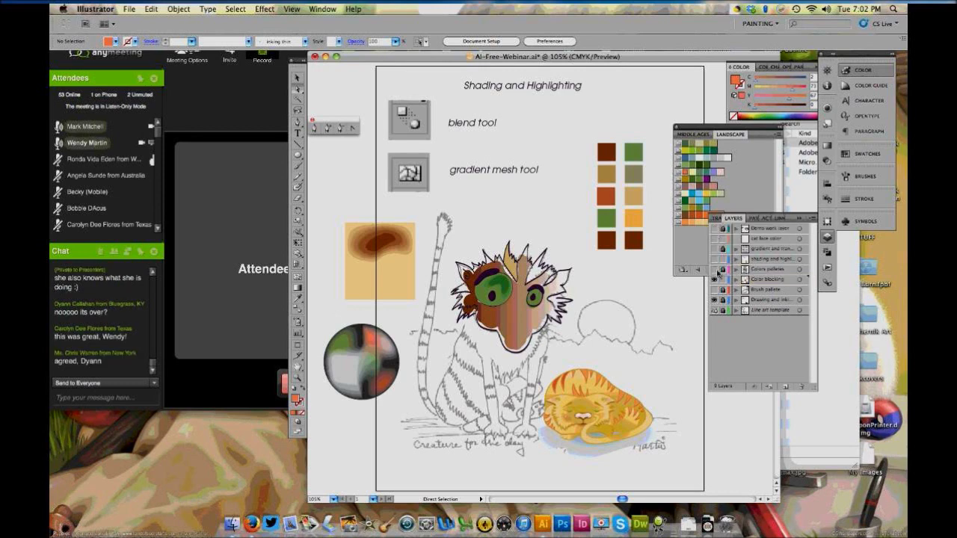
{"action": "left_click", "coordinate": [717, 275]}
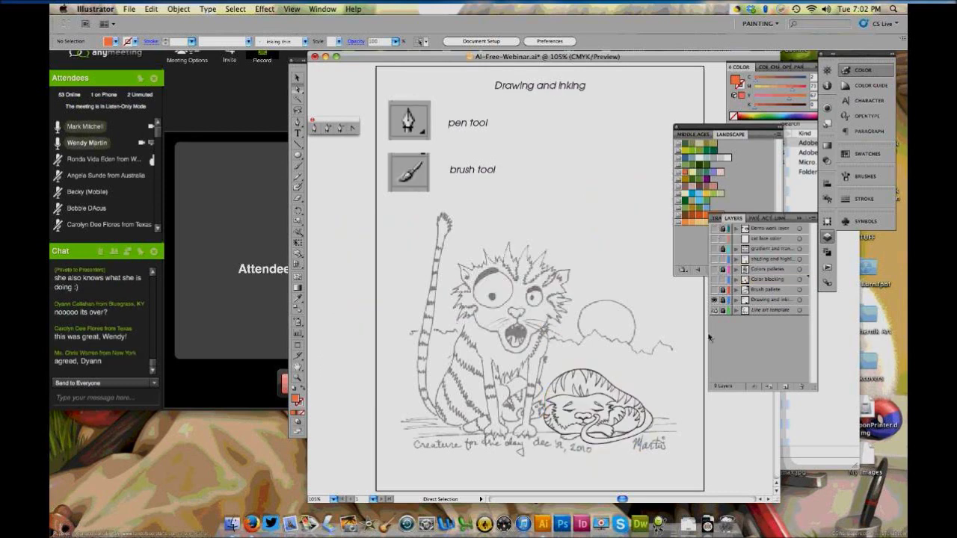
Show the color blocking, demo work, and shading and highlighting layers, briefly displaying the gradient and transparency layer before hiding it again
{"action": "left_click", "coordinate": [714, 281]}
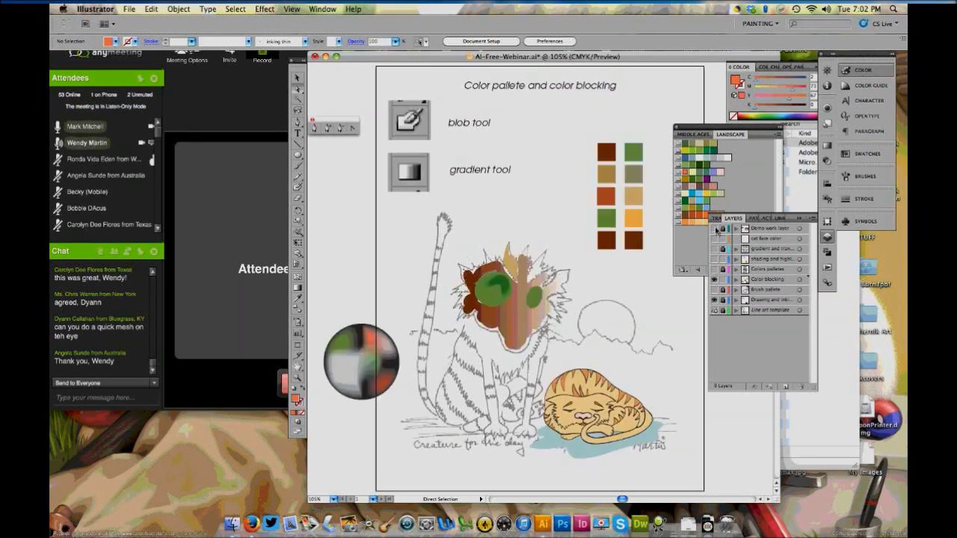
{"action": "left_click", "coordinate": [715, 228]}
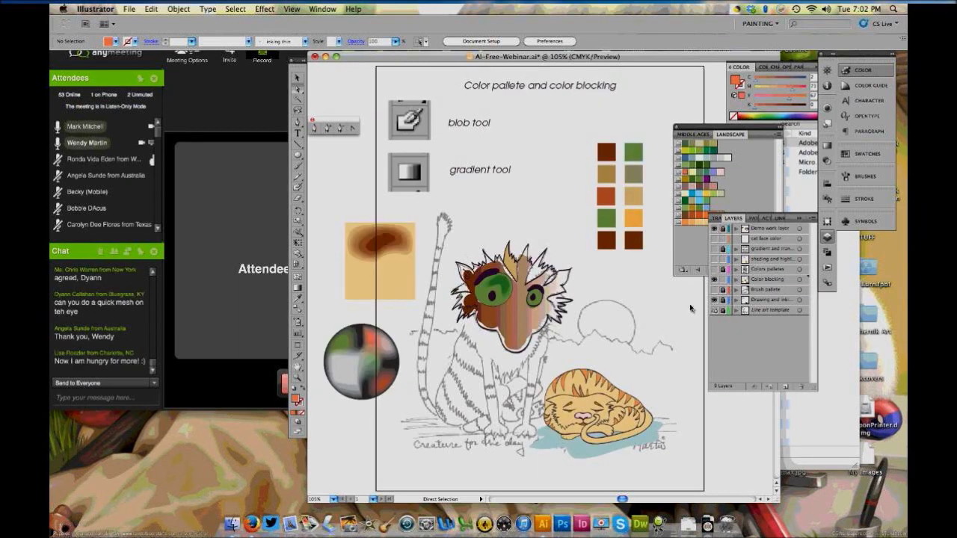
{"action": "left_click", "coordinate": [716, 249]}
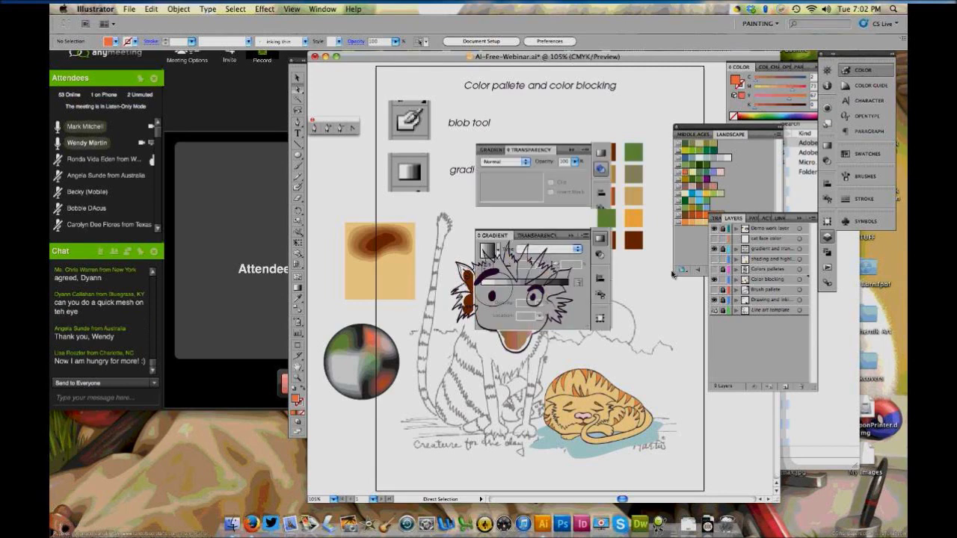
{"action": "left_click", "coordinate": [716, 249]}
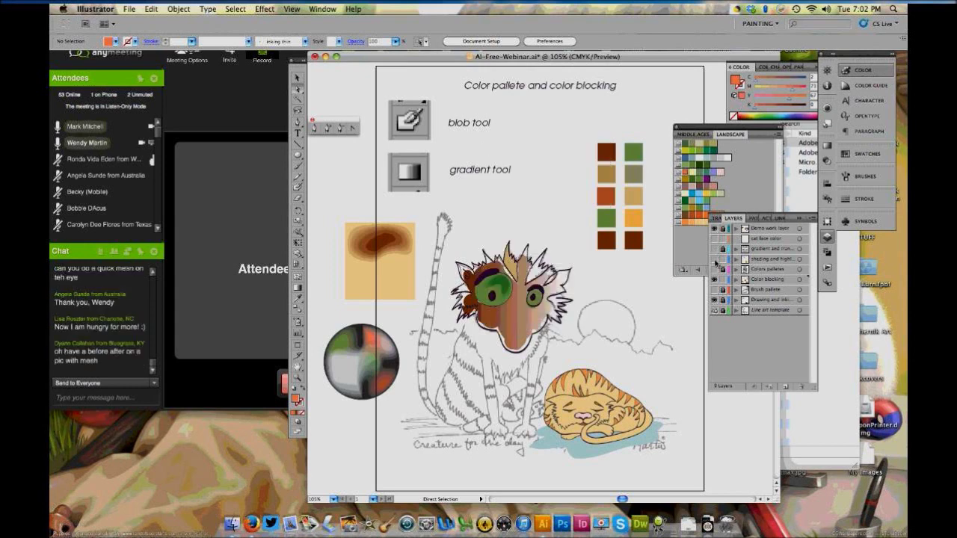
{"action": "left_click", "coordinate": [716, 260]}
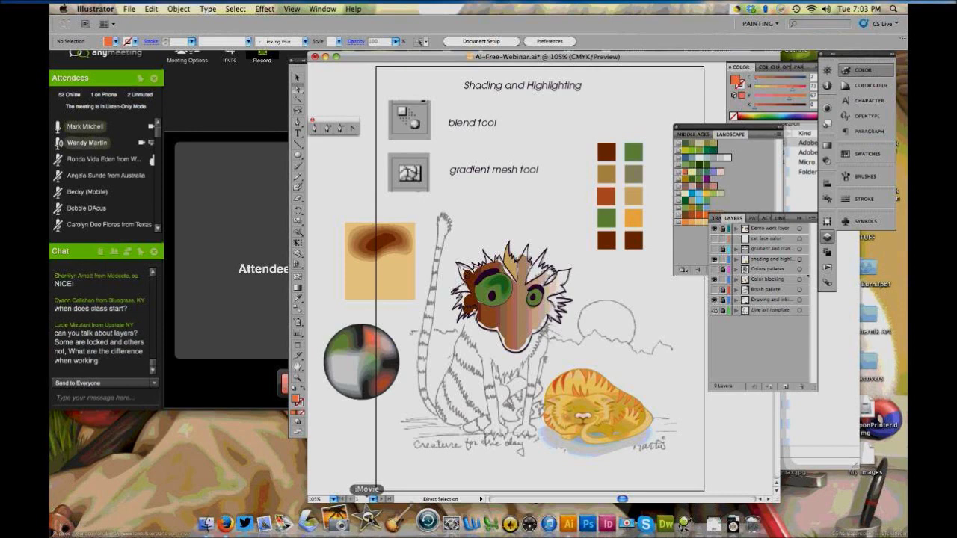
Launch iMovie, and switch back to the AI-Free-Webinar.ai document in Illustrator
{"action": "left_click", "coordinate": [366, 518]}
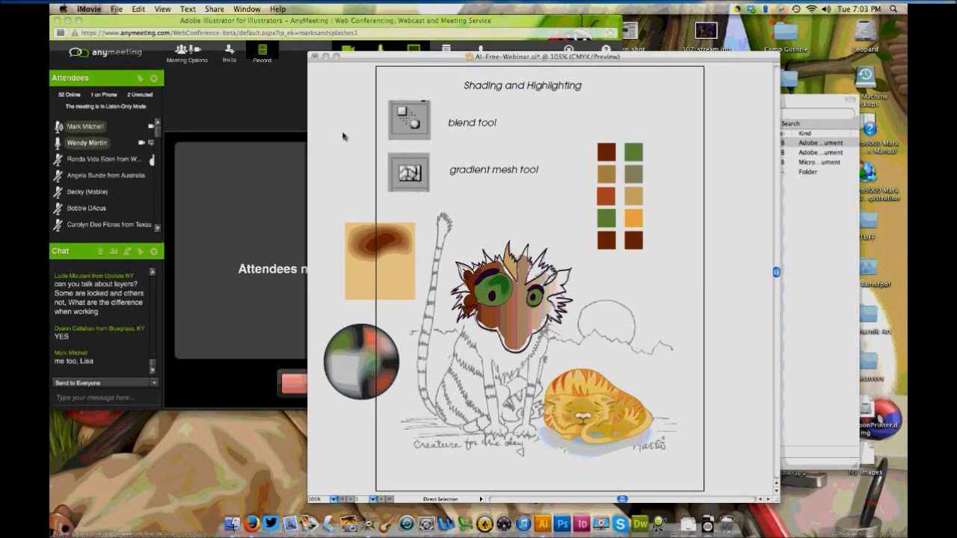
{"action": "left_click", "coordinate": [343, 136]}
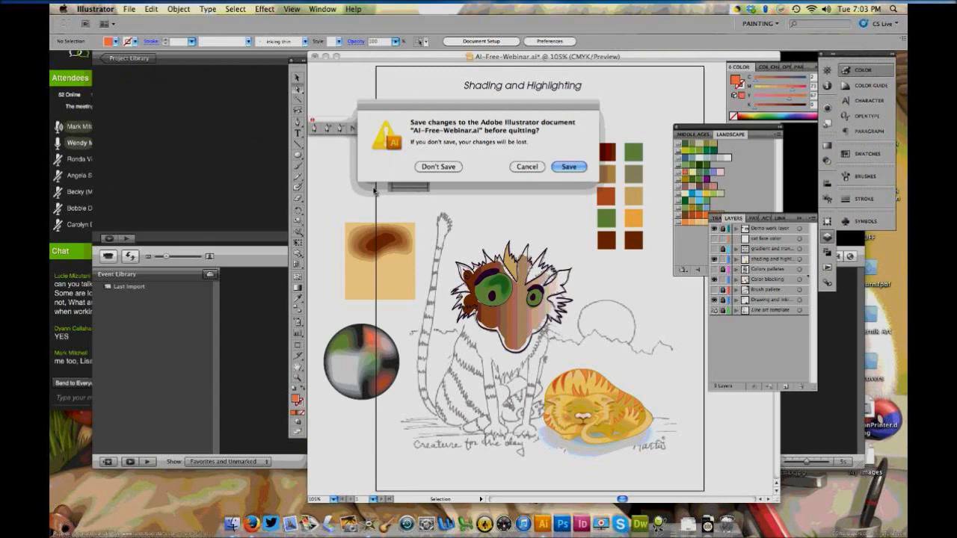